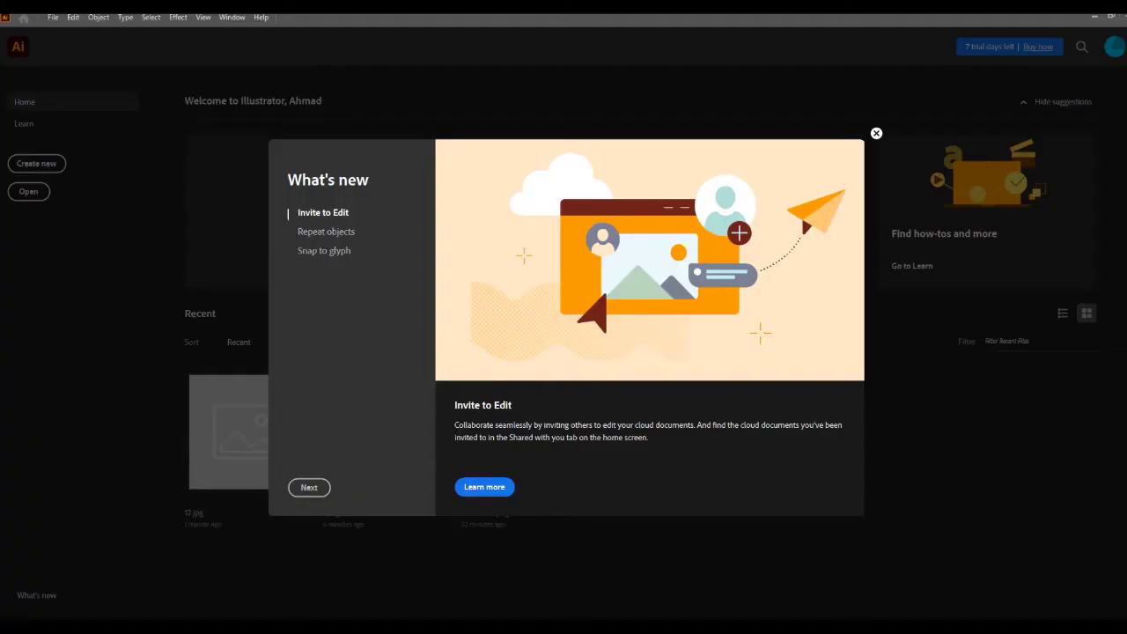
Open 'WhatsApp Image 2021-04-27 at 1.40.24 AM.jpeg' from the Downloads folder as an Illustrator document
left_click(876, 133)
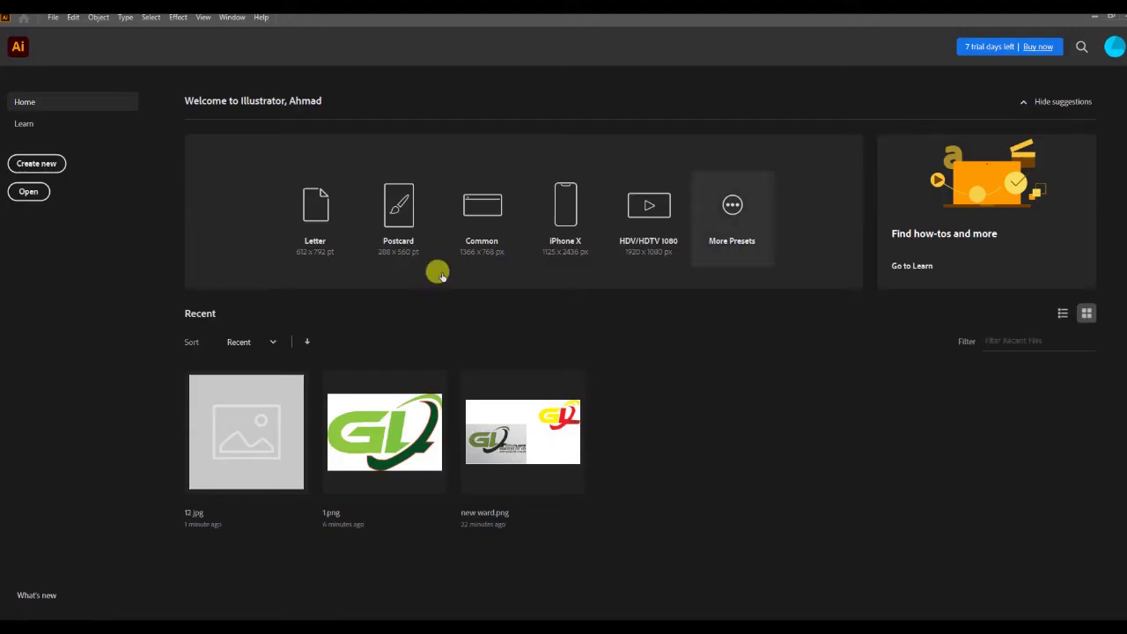
left_click(50, 18)
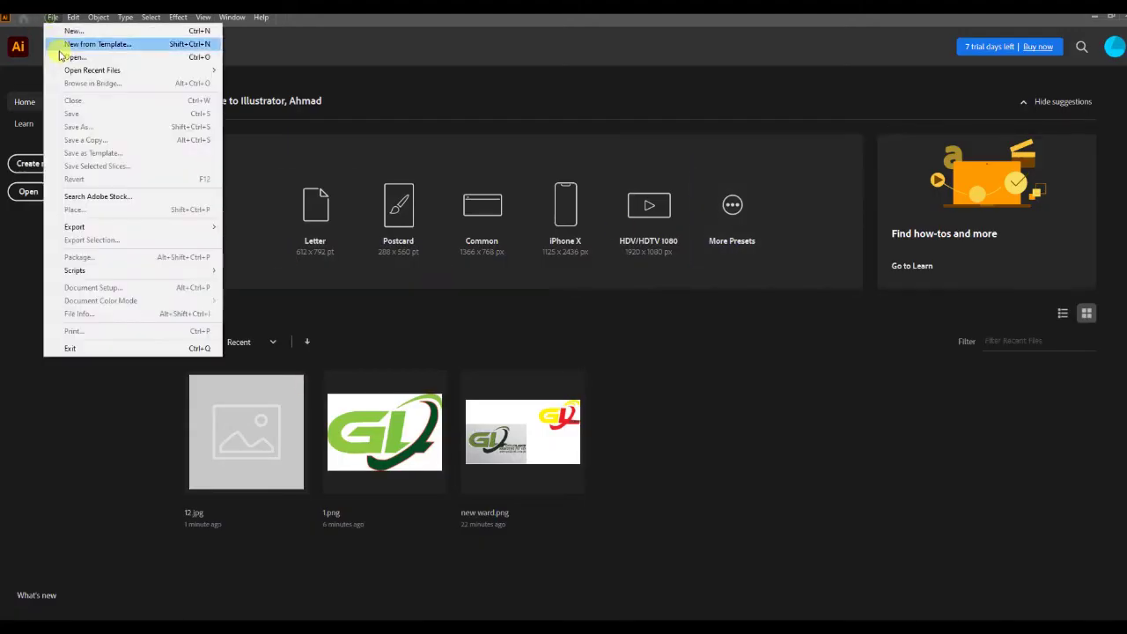
left_click(75, 58)
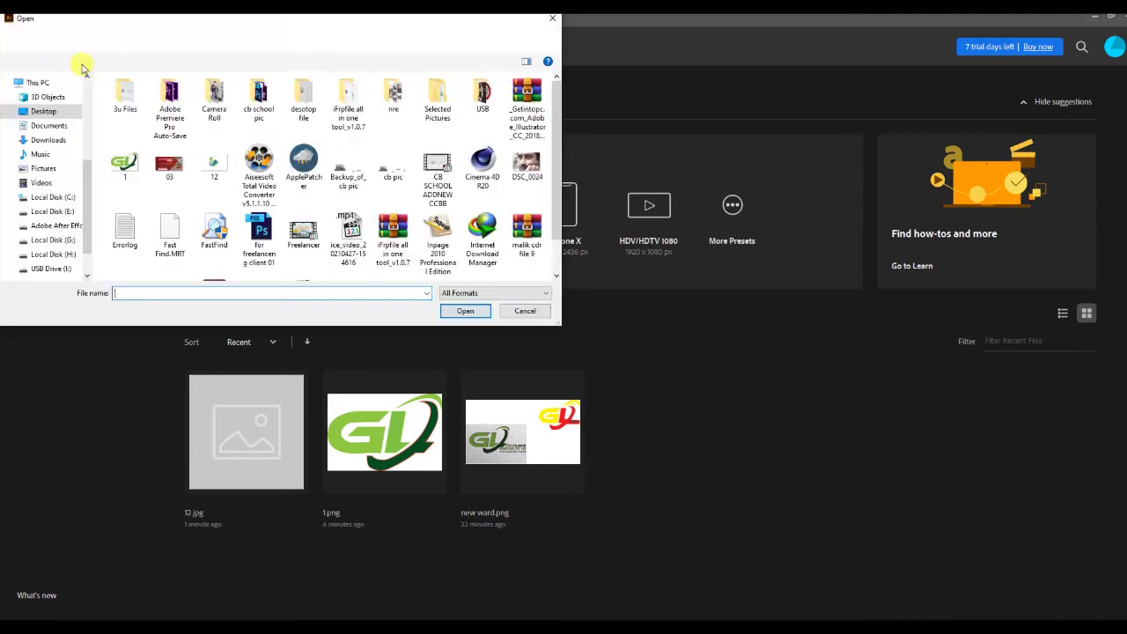
scroll(430, 256, "down", 1)
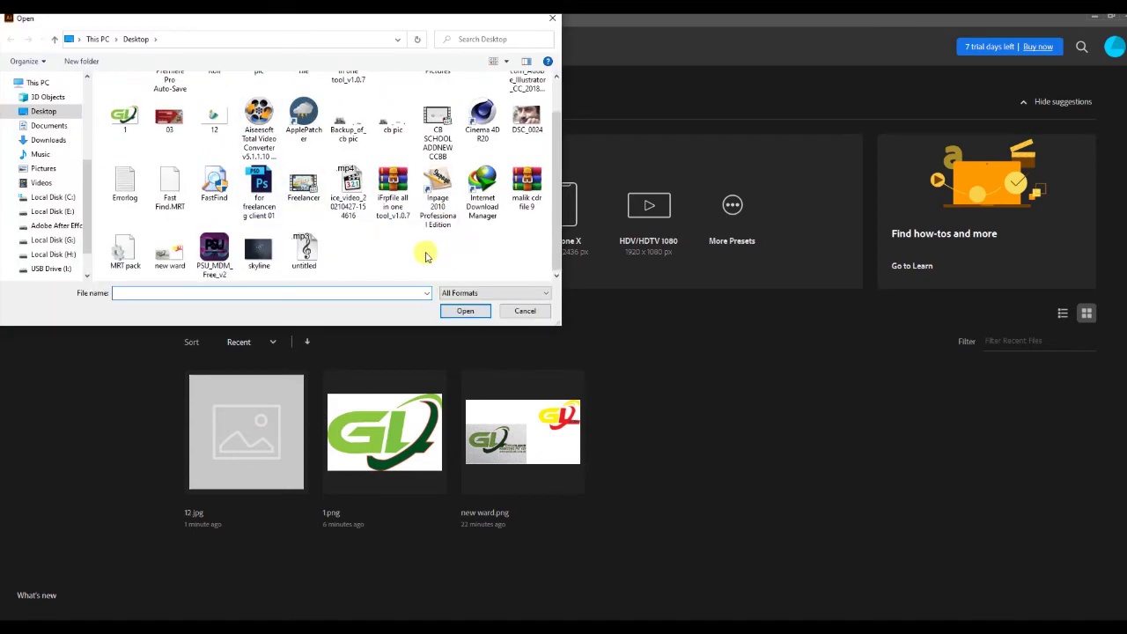
scroll(417, 256, "up", 1)
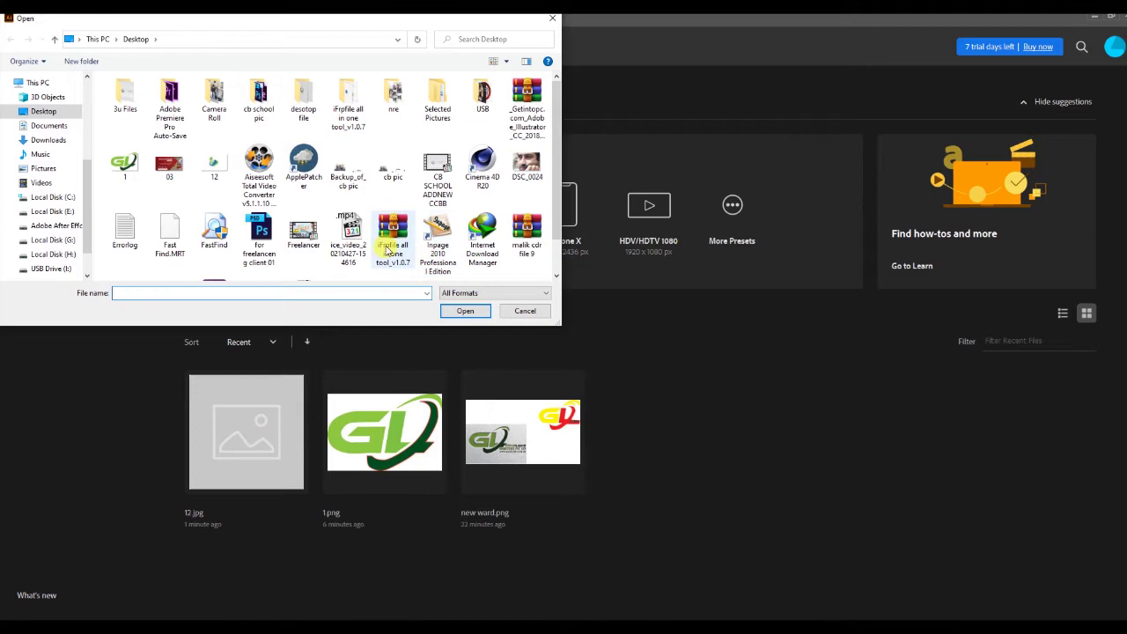
left_click(53, 140)
left_click(129, 124)
double_click(126, 124)
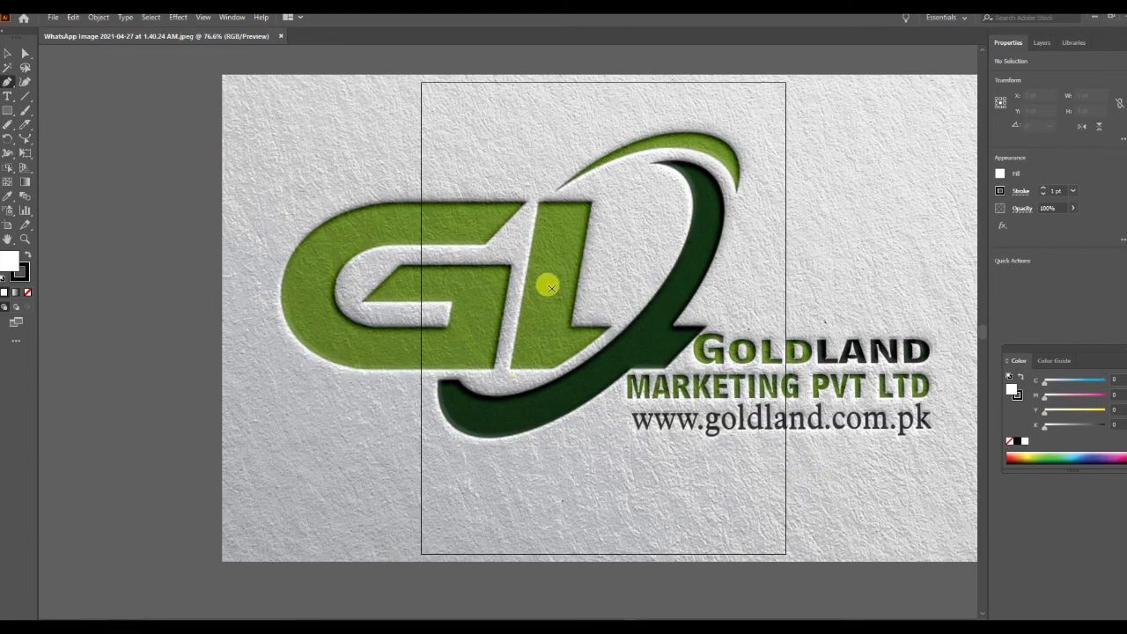
Undo the stray pen path and move the mockup image right over the artboard
left_click_drag(540, 270, 619, 280)
key("ctrl+z")
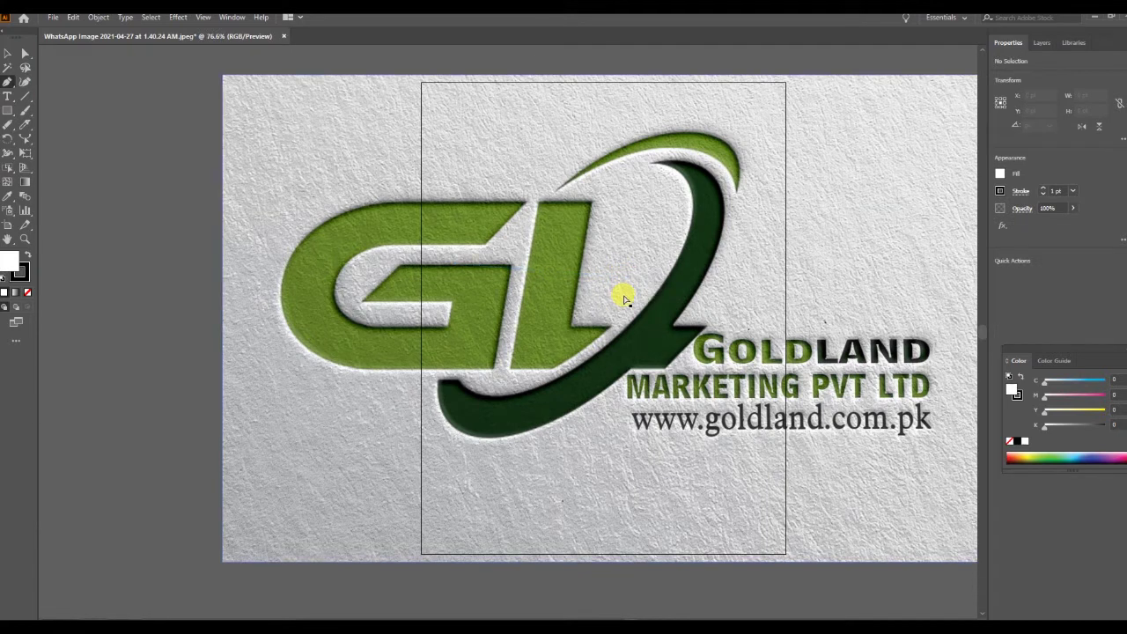
left_click(25, 53)
left_click_drag(370, 184, 537, 187)
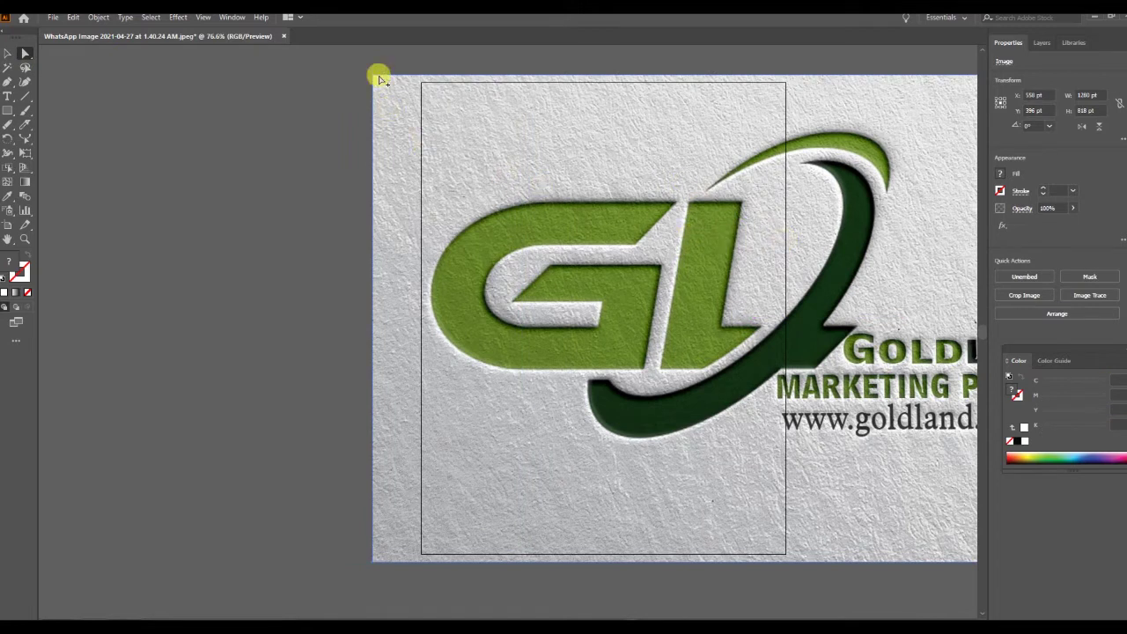
Scale the mockup image down proportionally to 902 × 576.434 pt
left_click(8, 53)
mouse_move(377, 81)
left_mouse_down()
mouse_move(702, 267)
mouse_move(631, 261)
mouse_move(621, 274)
left_mouse_up()
scroll(533, 296, "up", 1)
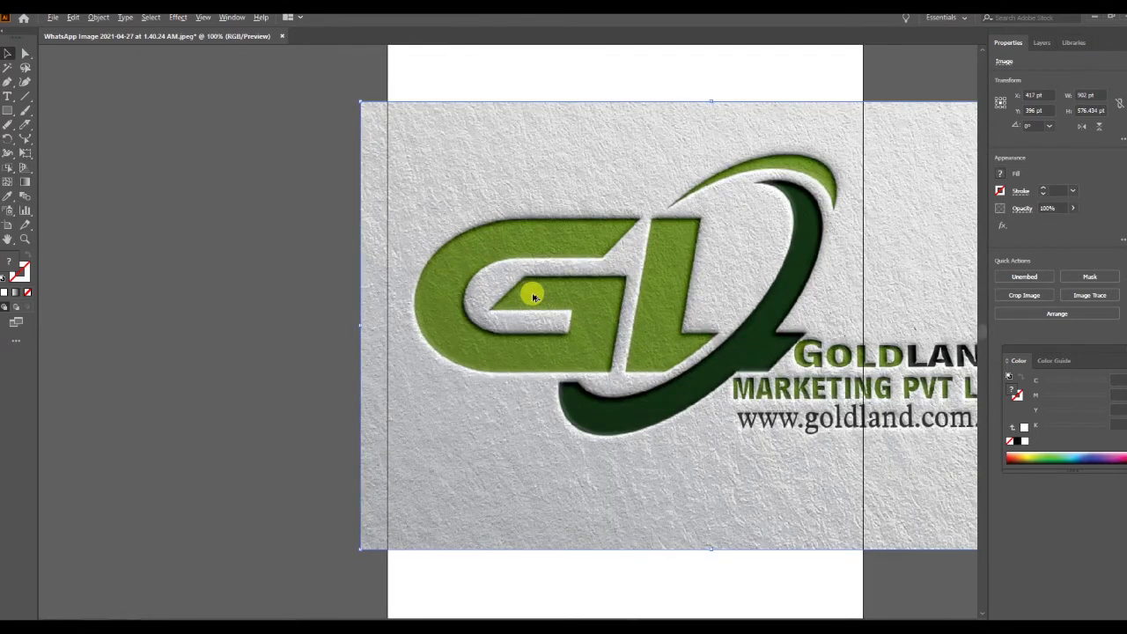
scroll(533, 297, "up", 1)
scroll(529, 297, "up", 1)
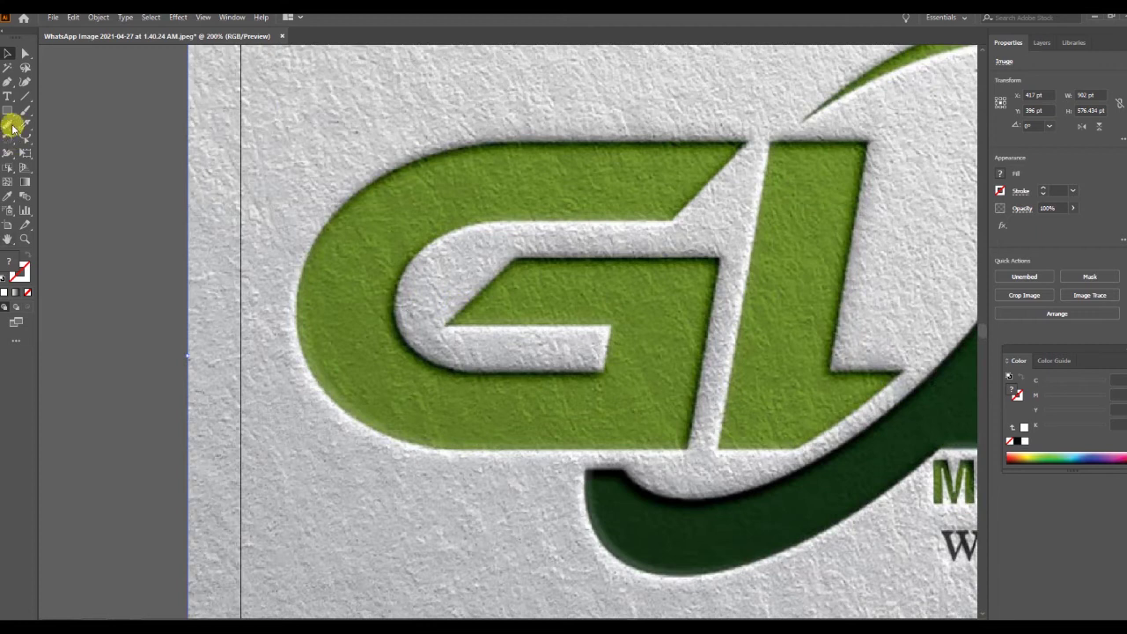
Place Pen anchors along the G's top edge, curving around its top-left corner
left_click(8, 82)
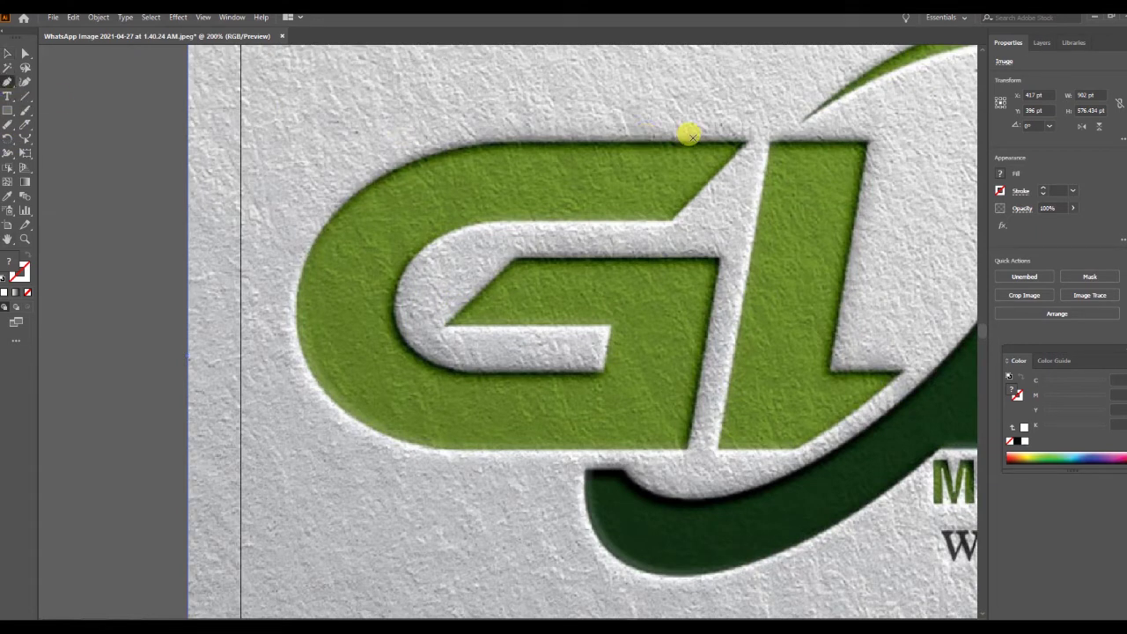
left_click(742, 140)
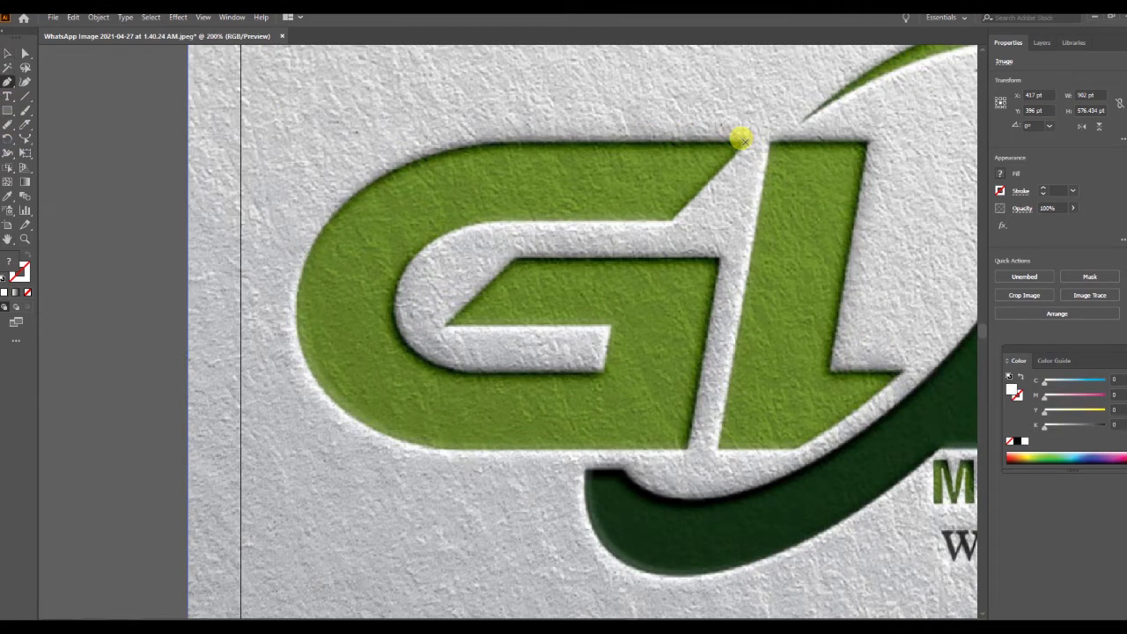
left_click(491, 144)
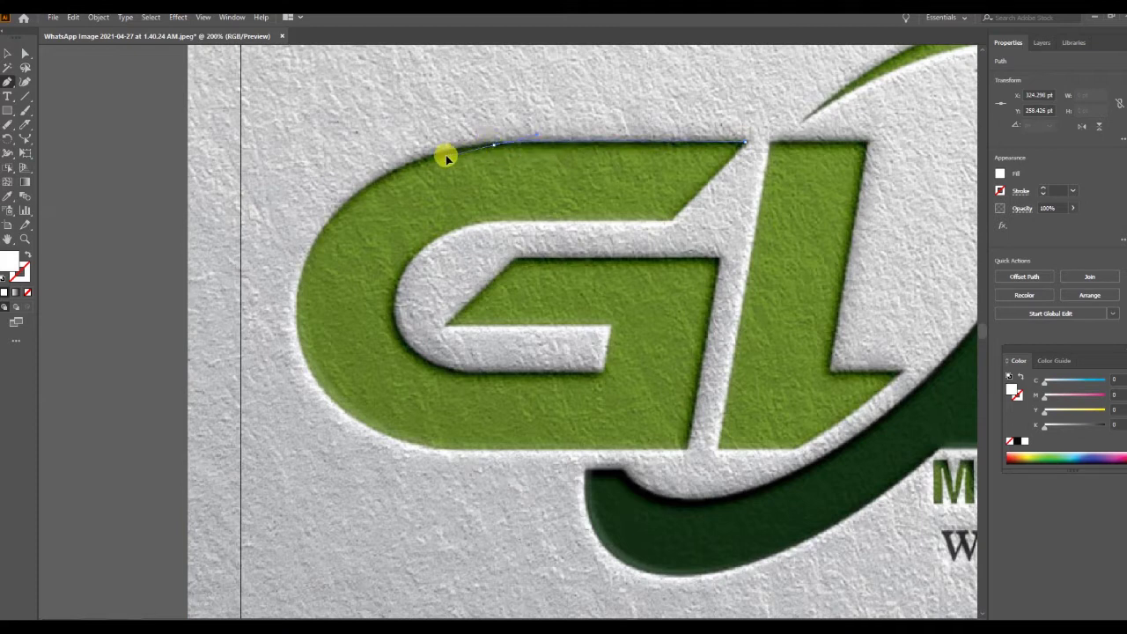
mouse_move(431, 151)
left_mouse_down()
mouse_move(357, 187)
mouse_move(284, 297)
mouse_move(22, 280)
mouse_move(21, 291)
left_mouse_up()
Give the path no fill, a 2 pt stroke and a salmon-red CMYK stroke colour
left_click(27, 291)
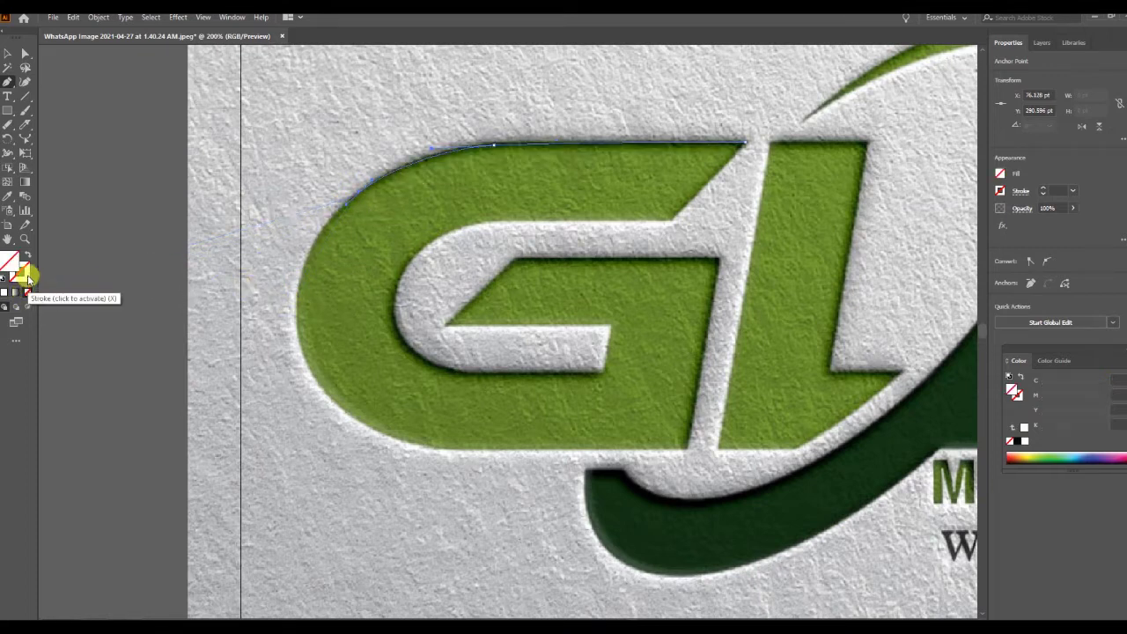
left_click(1072, 191)
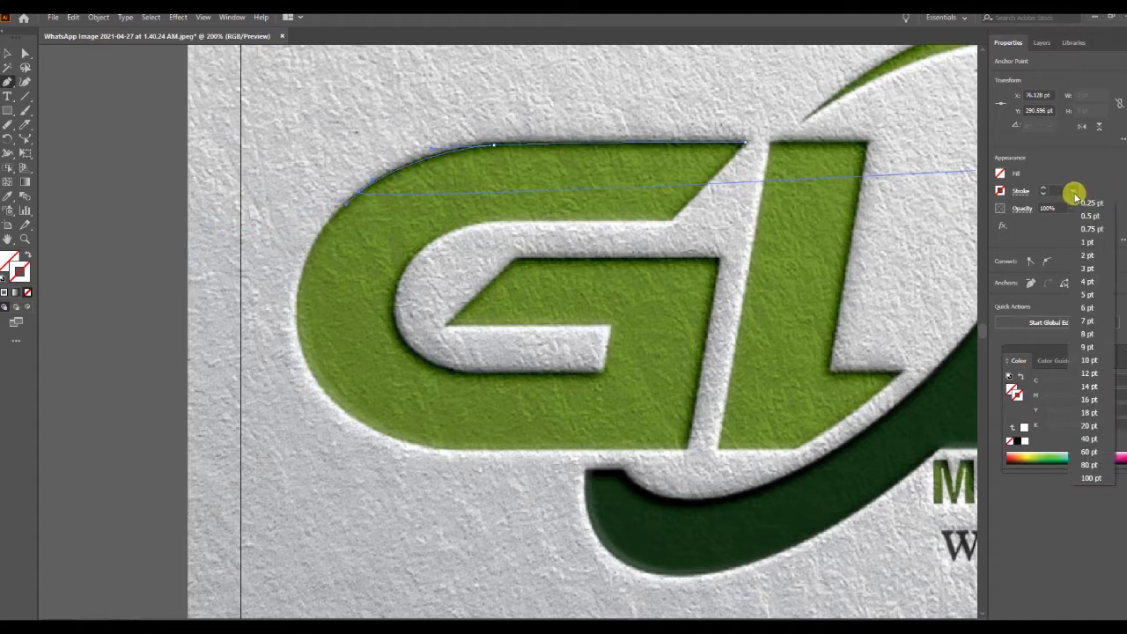
left_click(1087, 255)
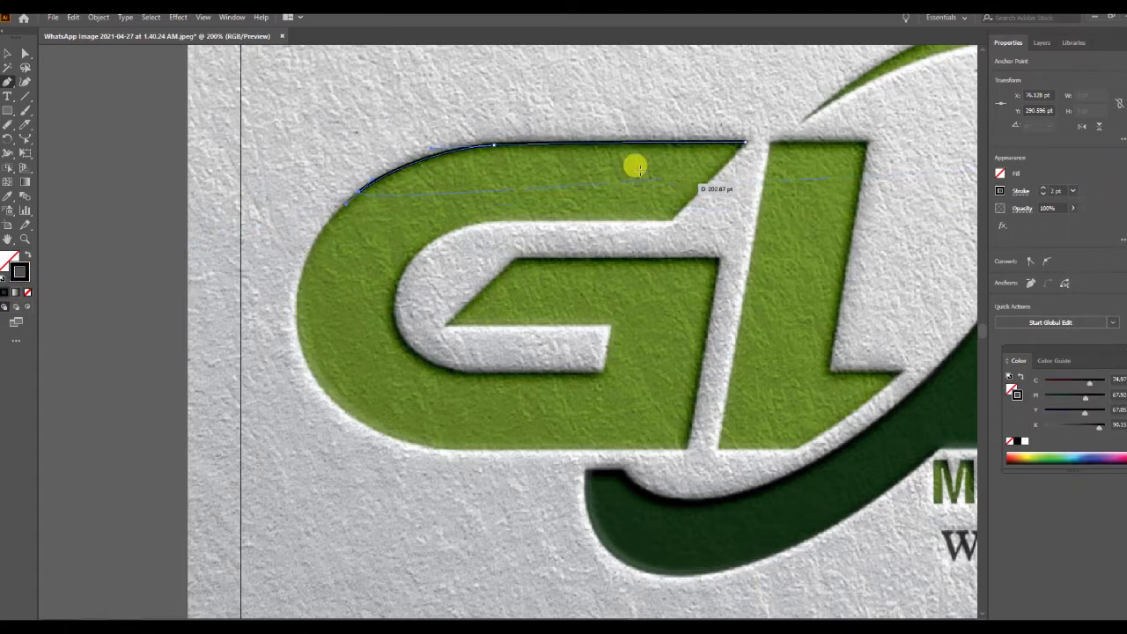
left_click(999, 190)
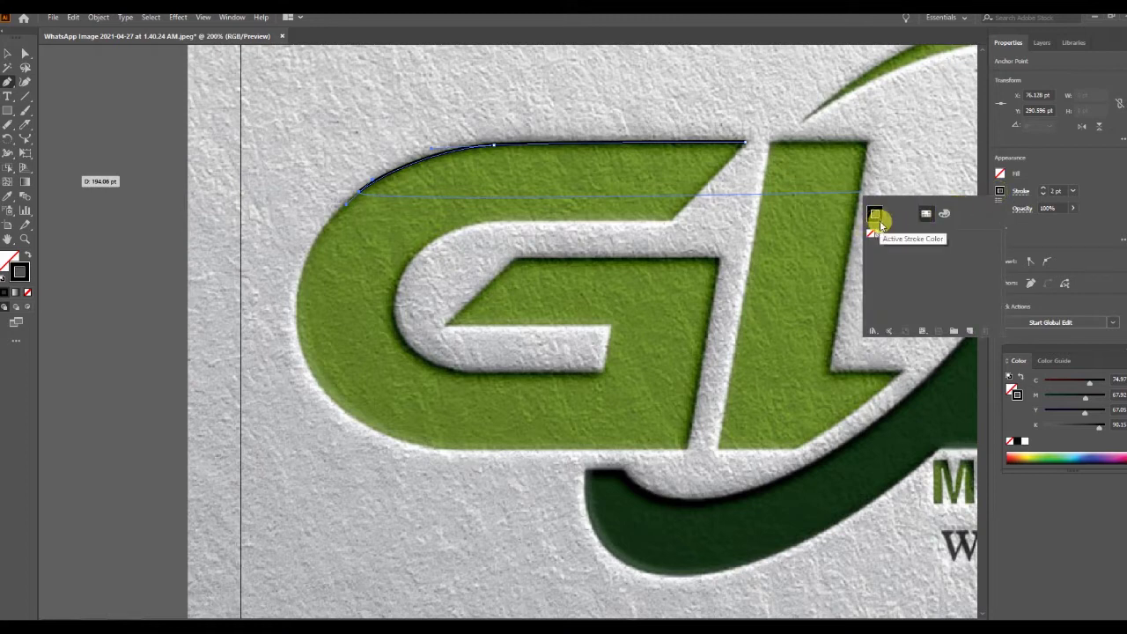
left_click(1000, 190)
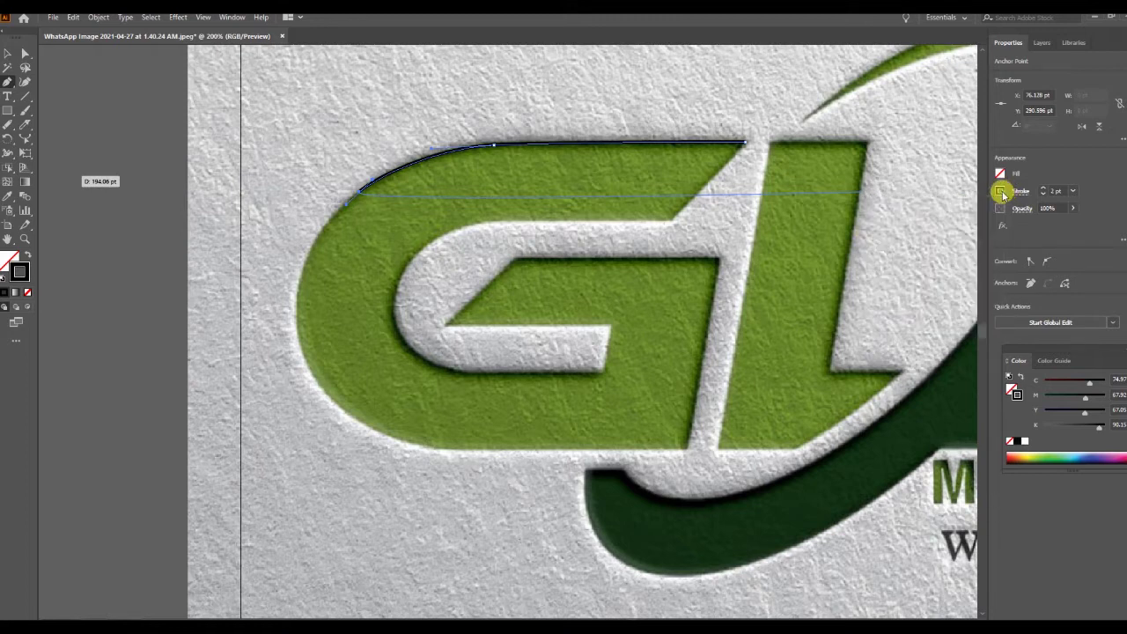
left_click(1001, 190)
left_click(943, 214)
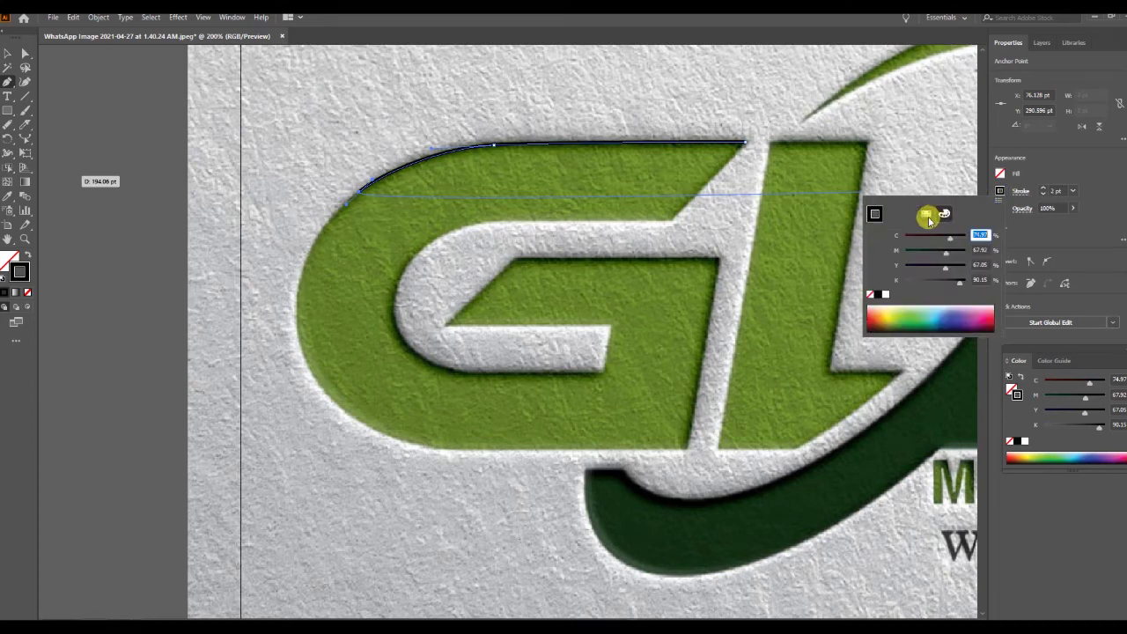
left_click(878, 304)
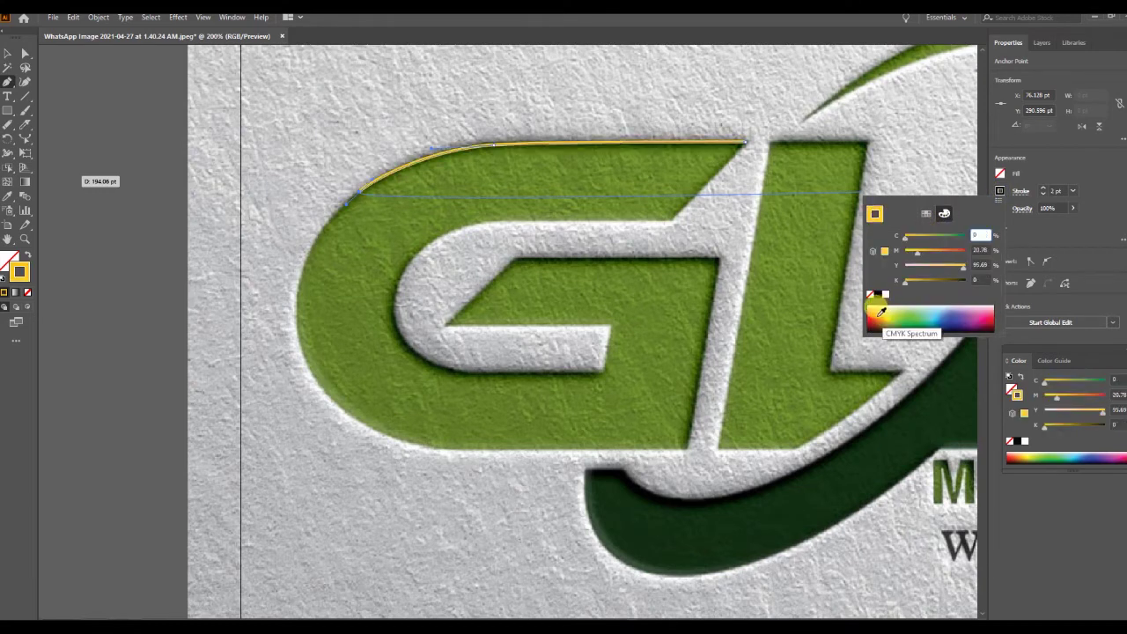
left_click(873, 317)
left_click(873, 307)
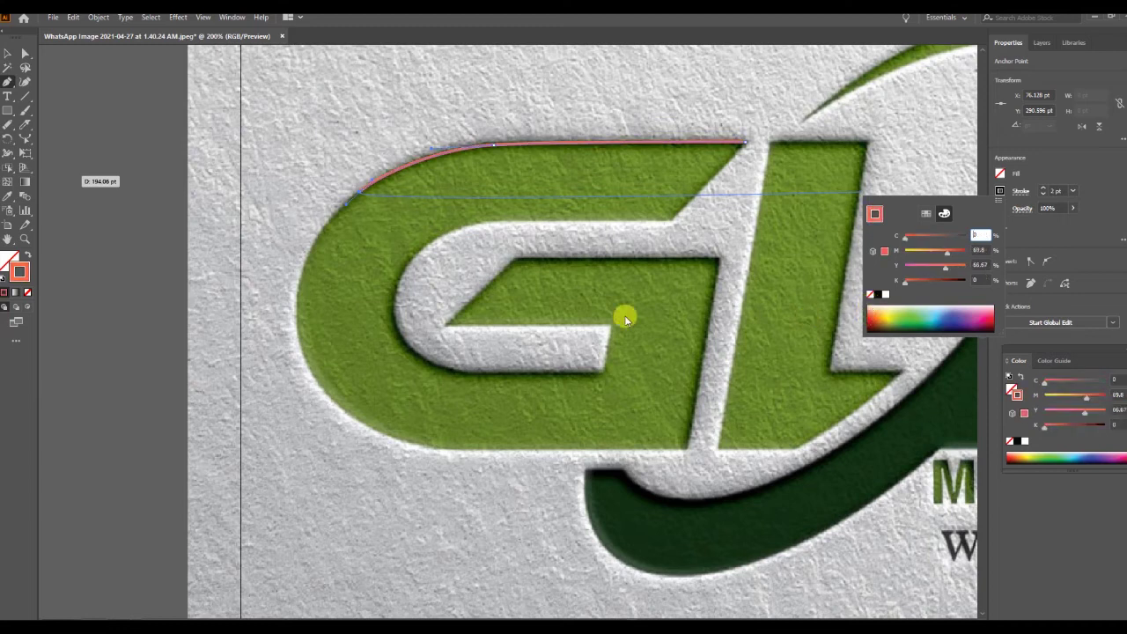
Trace the G's left side, bottom-left corner and bottom edge, ending in a sharp corner
left_click(348, 207)
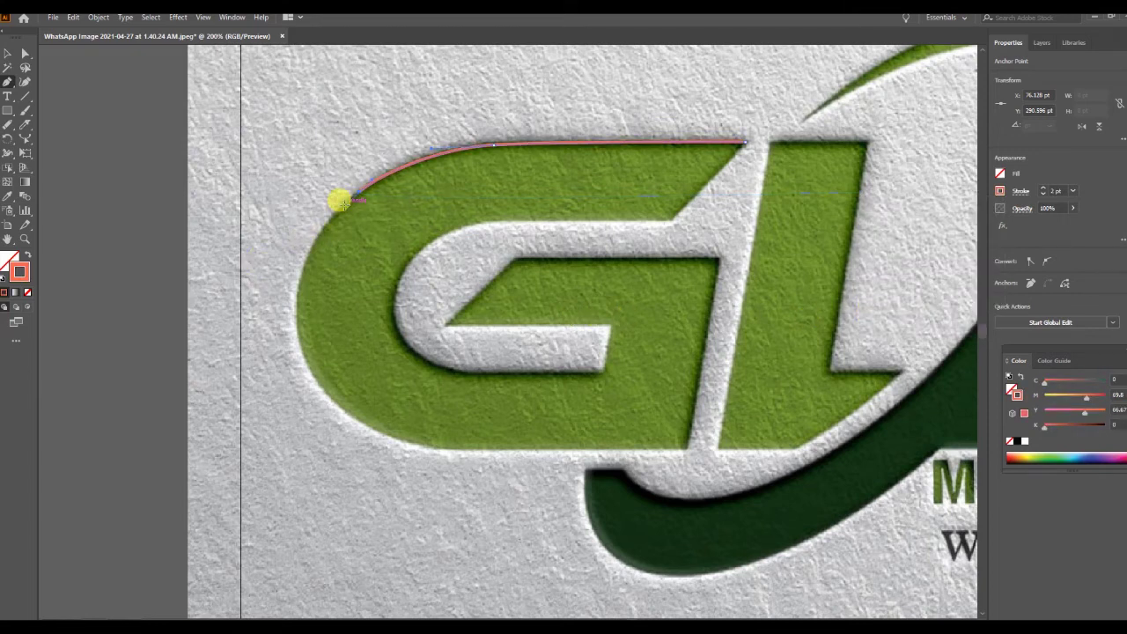
mouse_move(296, 326)
left_mouse_down()
mouse_move(319, 377)
mouse_move(307, 390)
left_mouse_up()
mouse_move(384, 436)
left_mouse_down()
mouse_move(405, 434)
mouse_move(433, 466)
left_mouse_up()
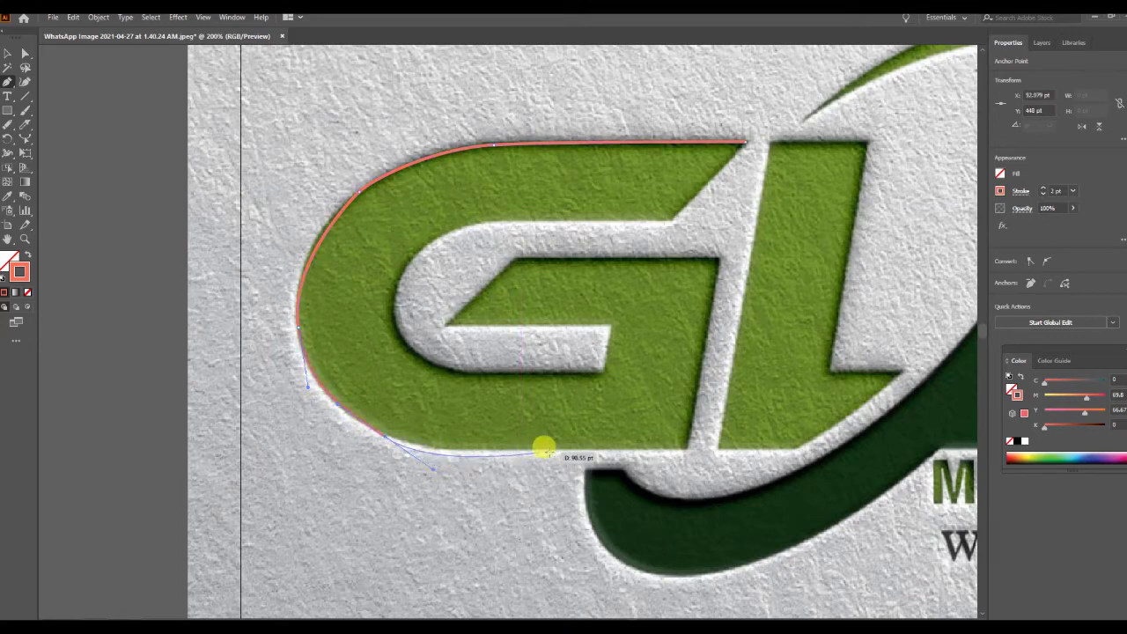
left_click_drag(678, 444, 692, 459)
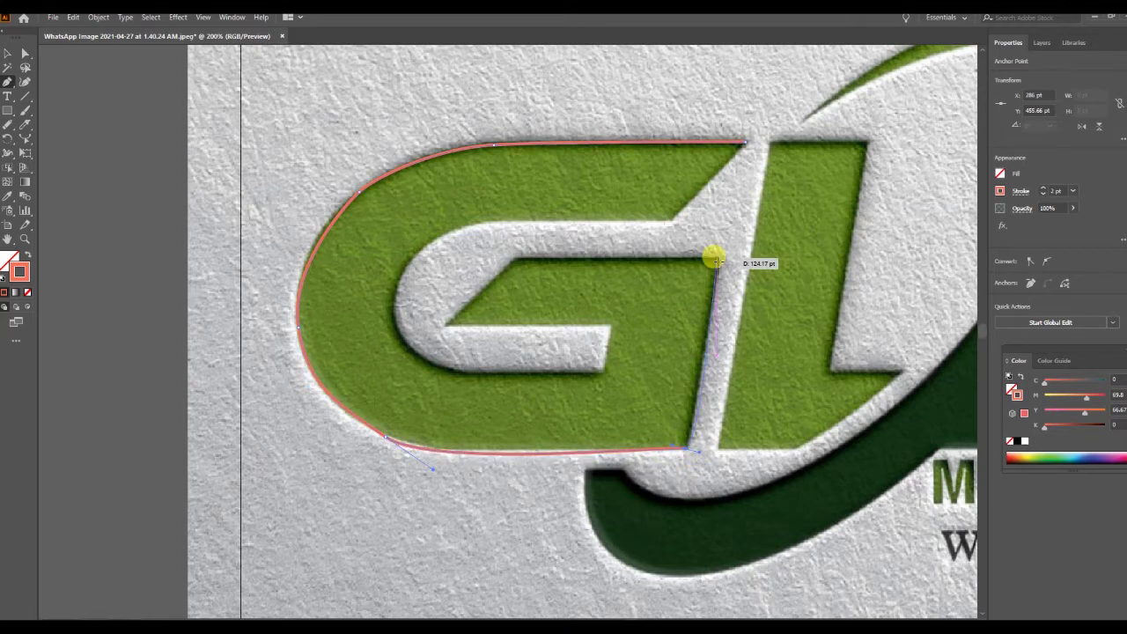
left_click(685, 448)
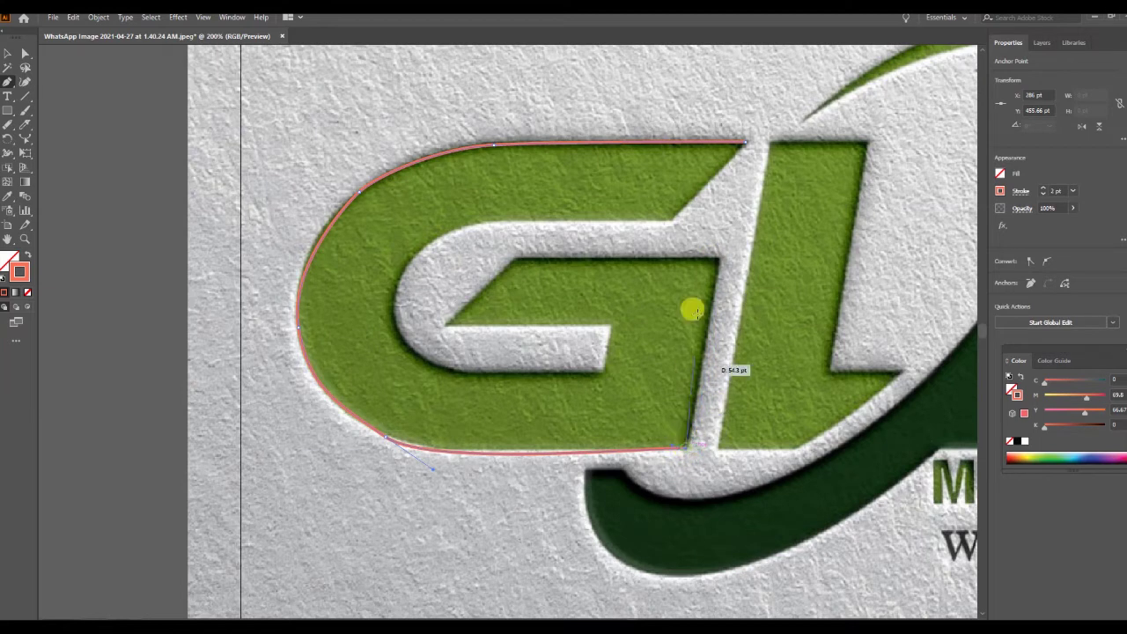
Trace up the G's inner stem, left along its inner bar and across the crossbar
left_click(718, 260)
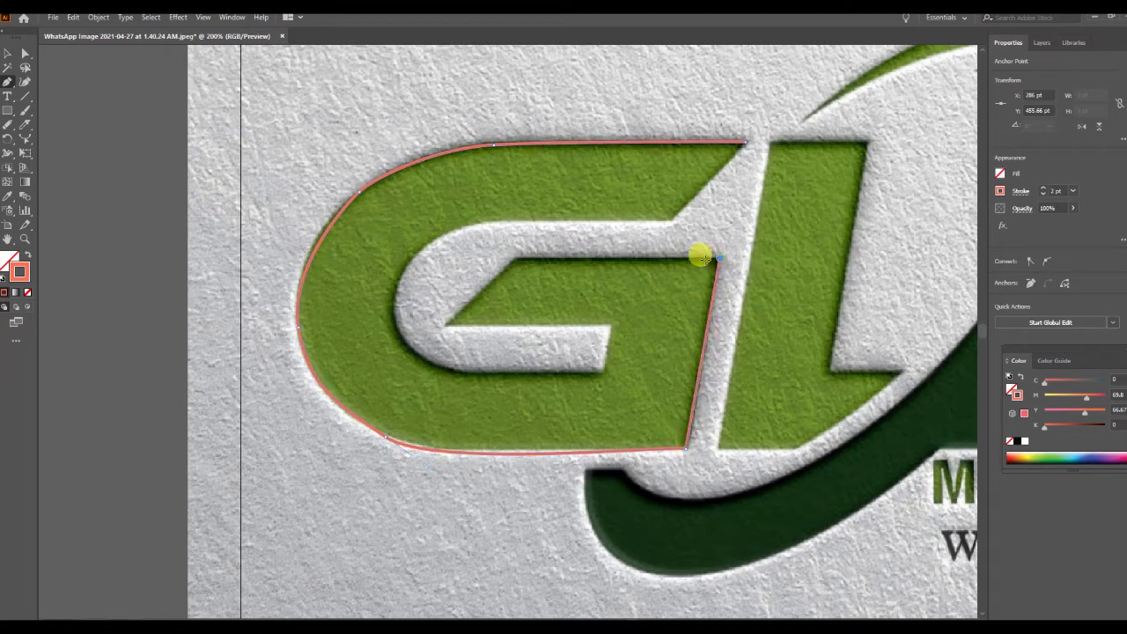
left_click(517, 258)
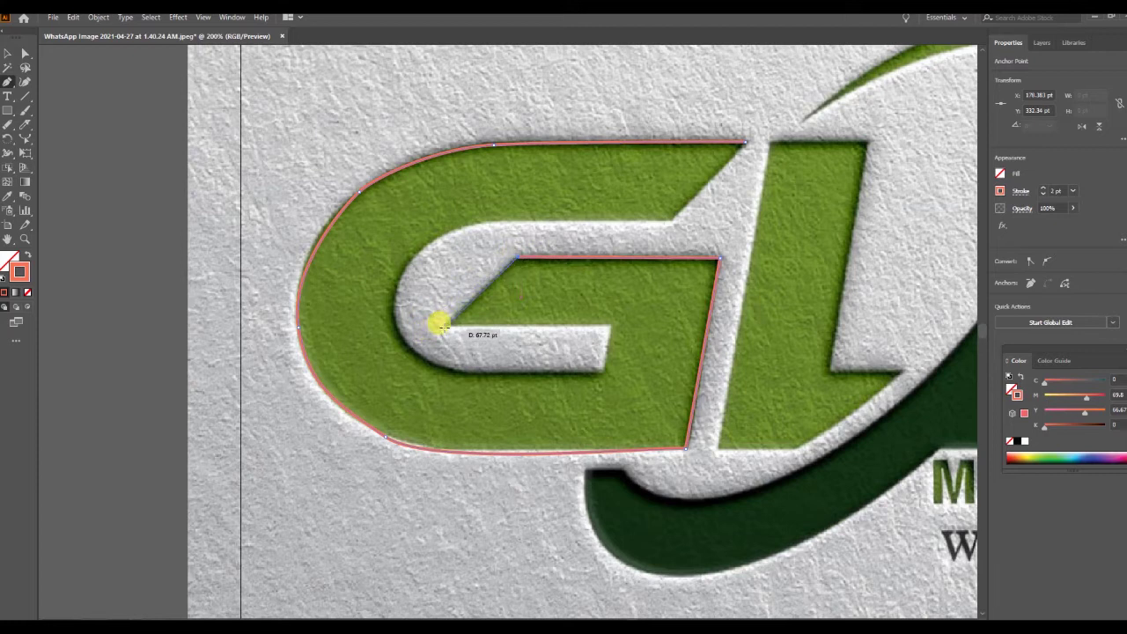
left_click(445, 323)
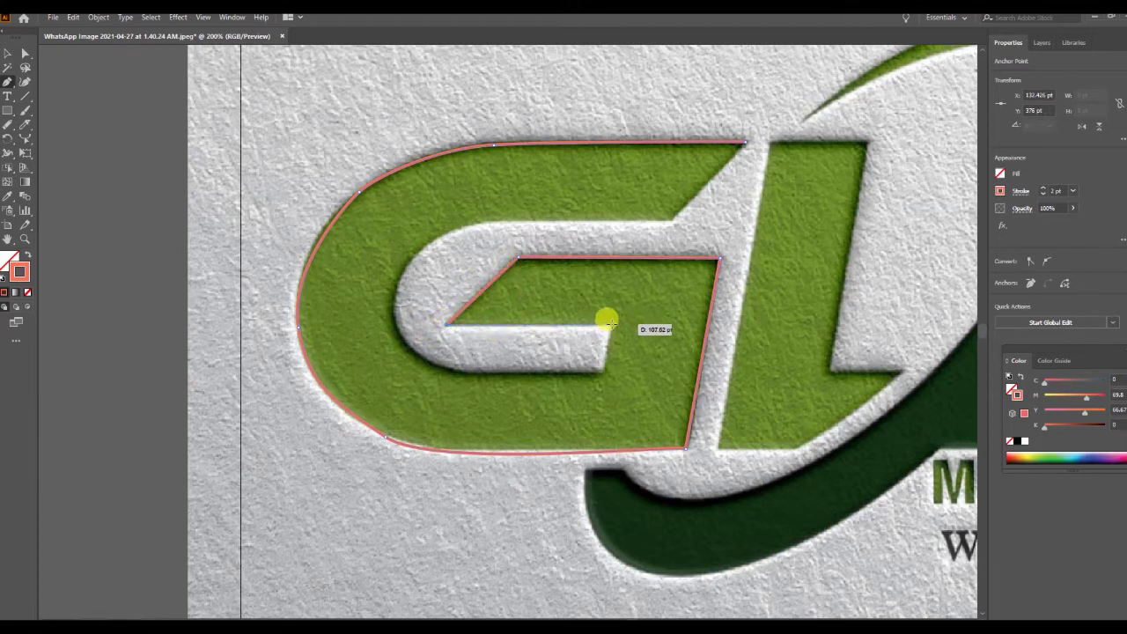
left_click(607, 324)
left_click(603, 371)
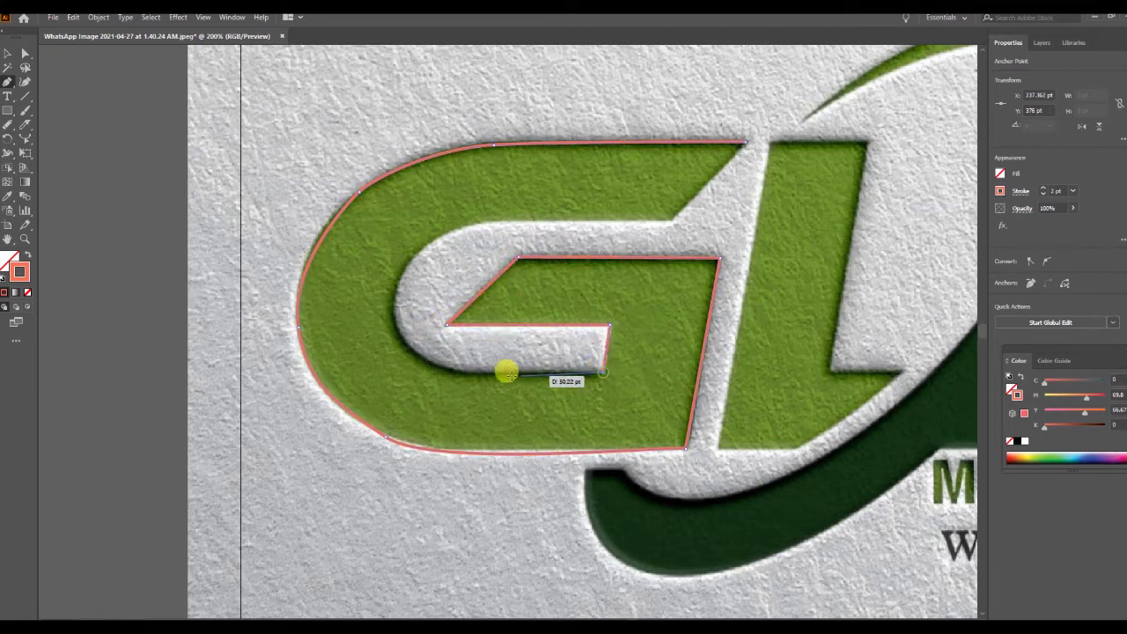
left_click(476, 372)
Attempt curved anchors around the G's inner bend, then undo the misplaced segments
mouse_move(393, 313)
left_mouse_down()
mouse_move(406, 282)
mouse_move(398, 270)
left_mouse_up()
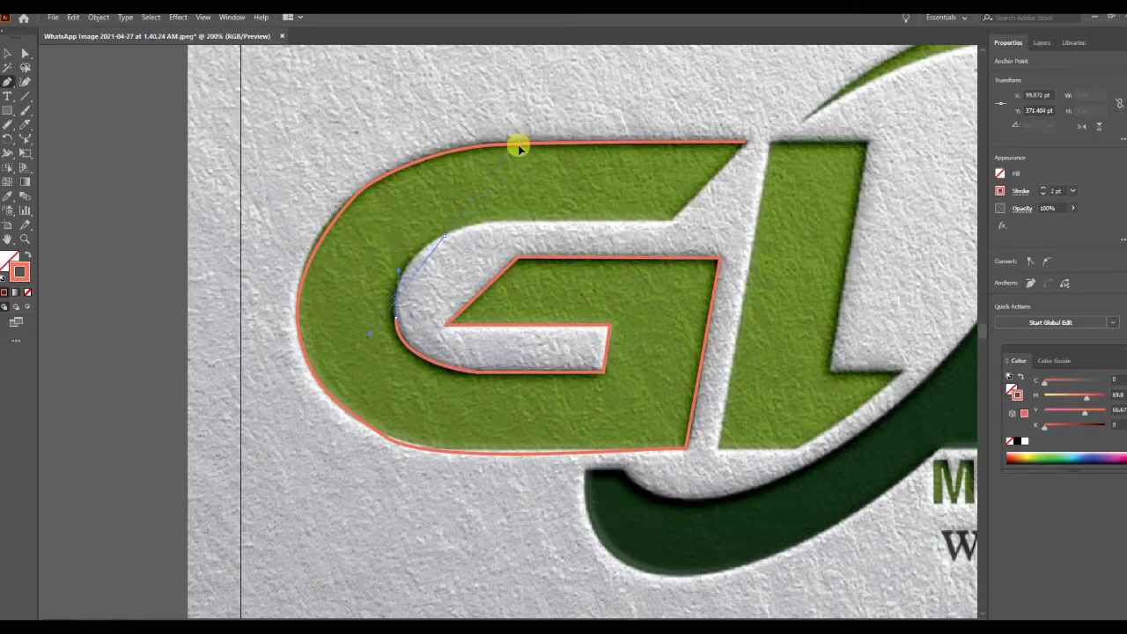
left_click_drag(518, 144, 480, 206)
left_click_drag(394, 314, 435, 231)
key("ctrl+z")
key("ctrl+z")
Redraw the G's inner curve with curved anchors up to its upper inner edge
left_click_drag(467, 371, 407, 343)
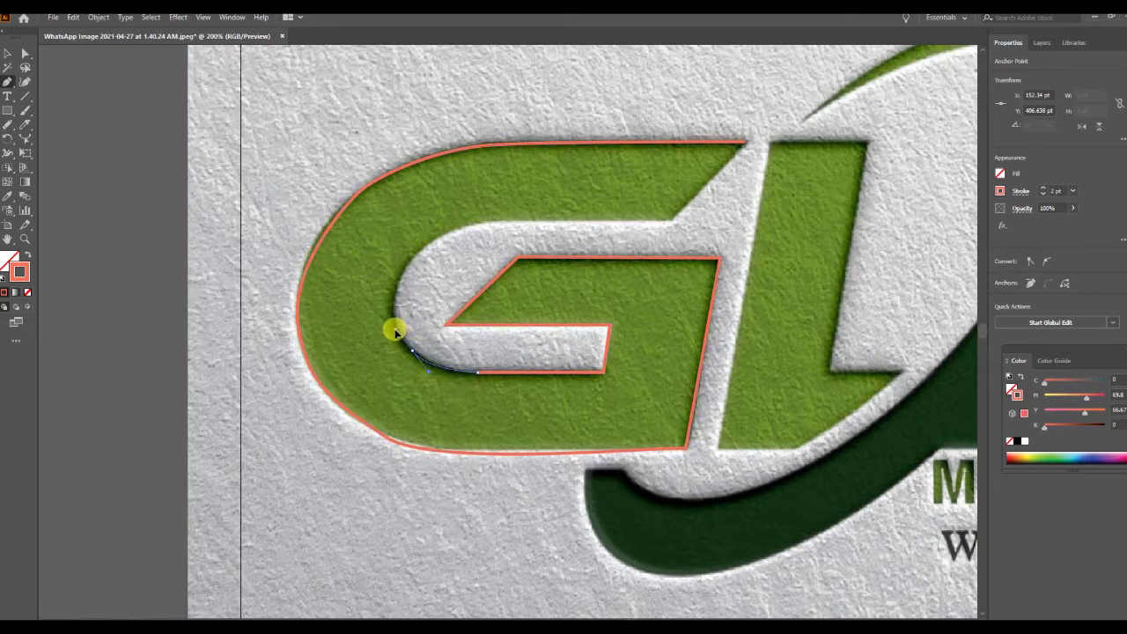
left_click_drag(394, 330, 398, 291)
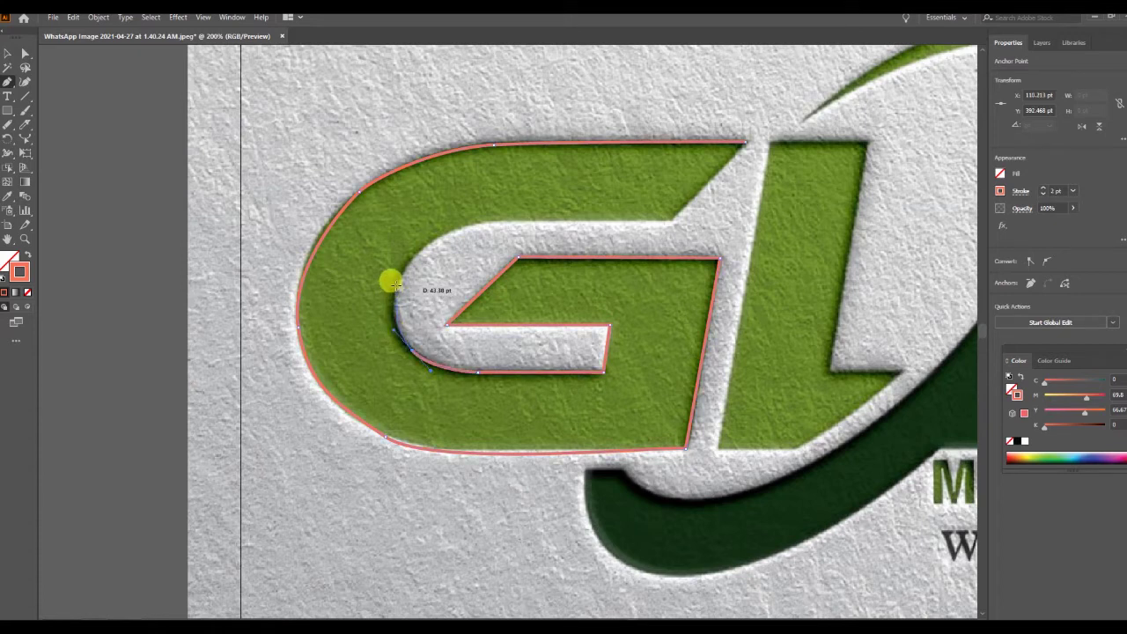
left_click_drag(408, 274, 410, 254)
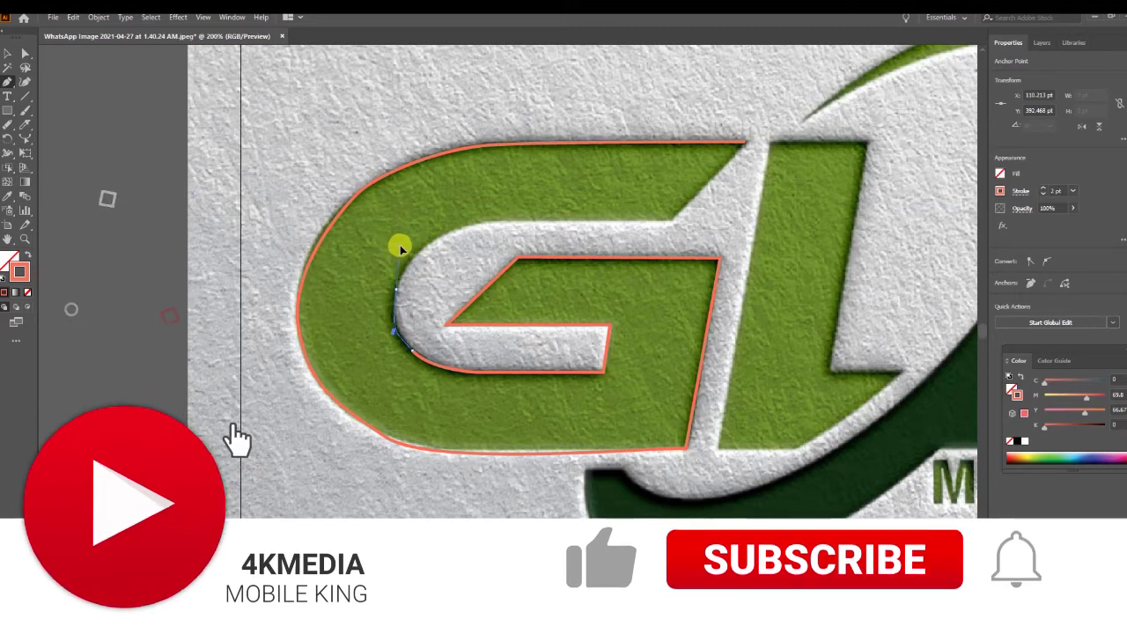
mouse_move(400, 256)
left_mouse_down()
mouse_move(429, 257)
mouse_move(449, 223)
mouse_move(620, 227)
left_mouse_up()
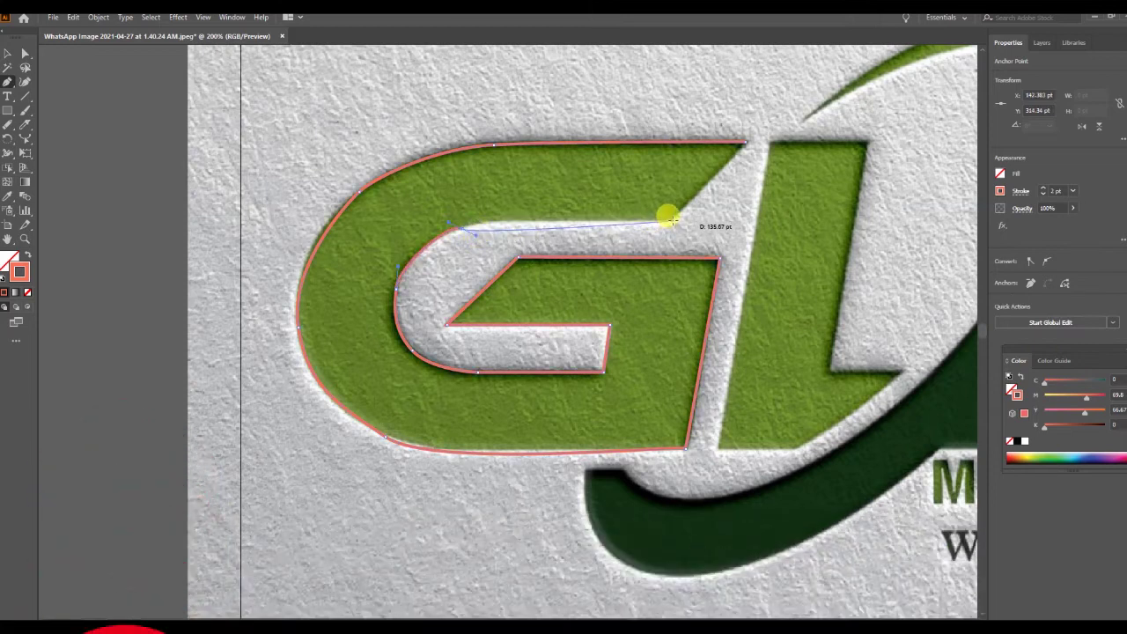
left_click(464, 231)
left_click_drag(464, 231, 621, 221)
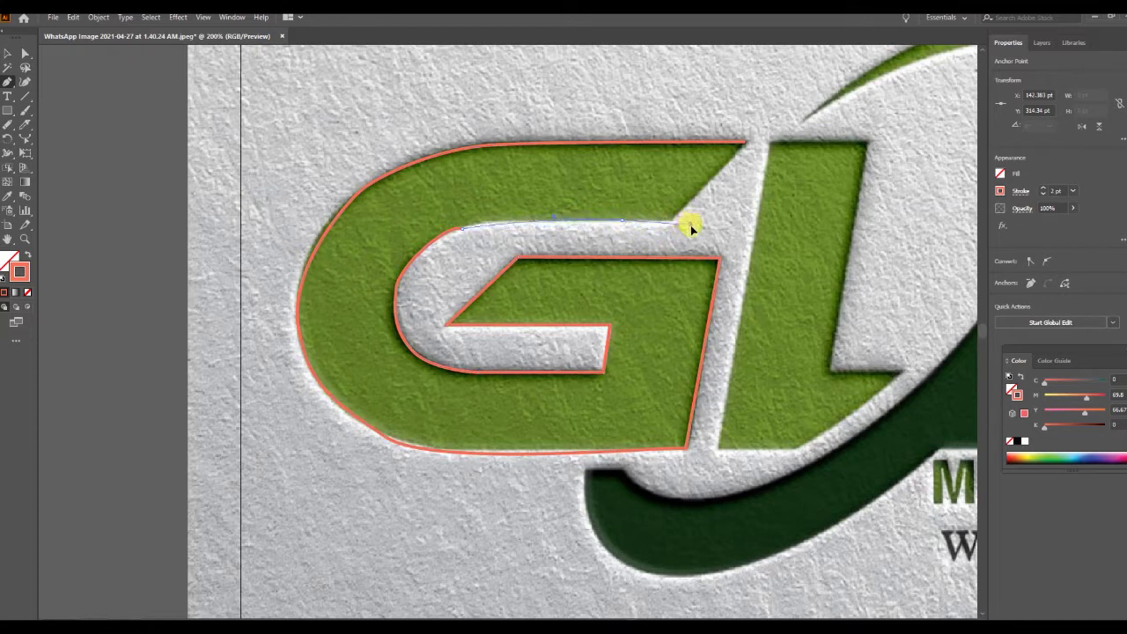
Close the G outline at its top-right start point and set its fill to none
mouse_move(691, 227)
left_mouse_down()
mouse_move(671, 222)
mouse_move(744, 141)
left_mouse_up()
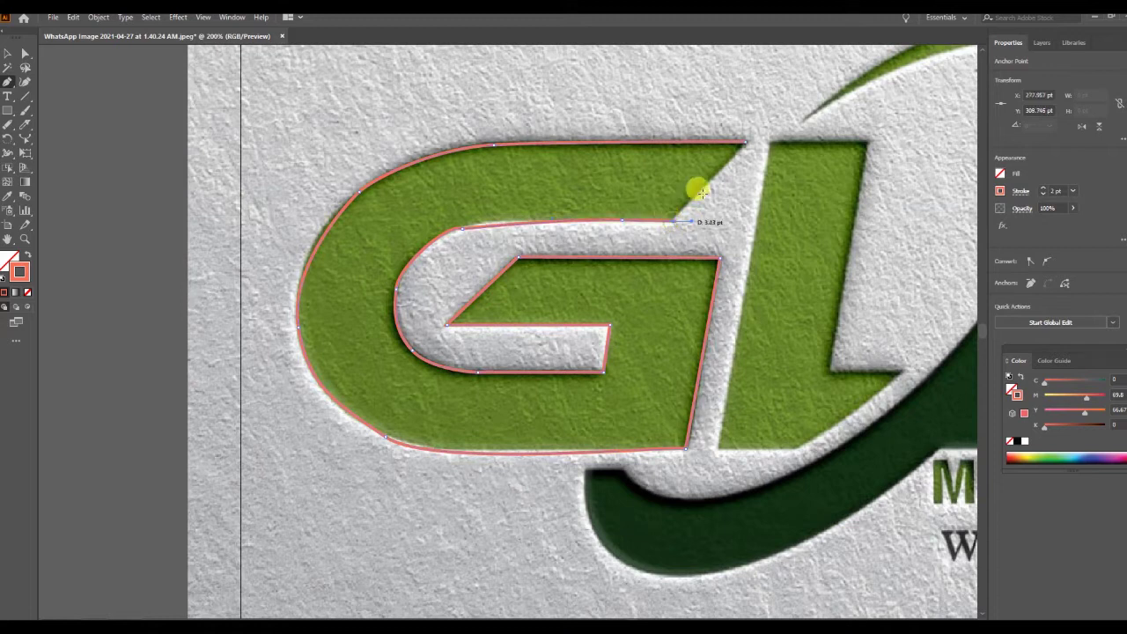
left_click(745, 141)
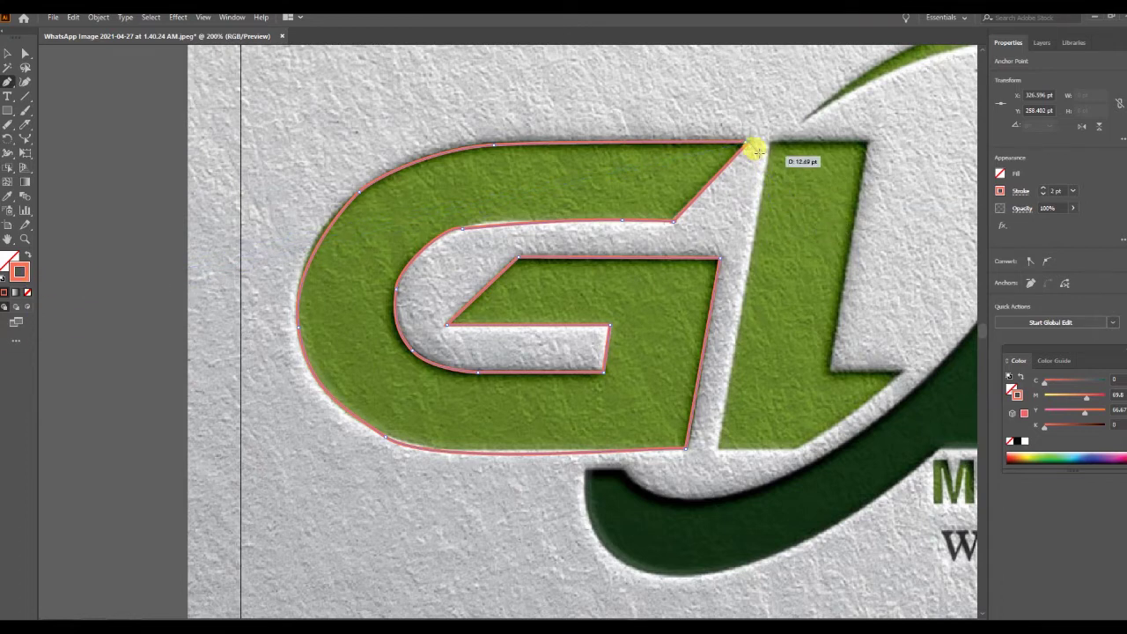
left_click(745, 141)
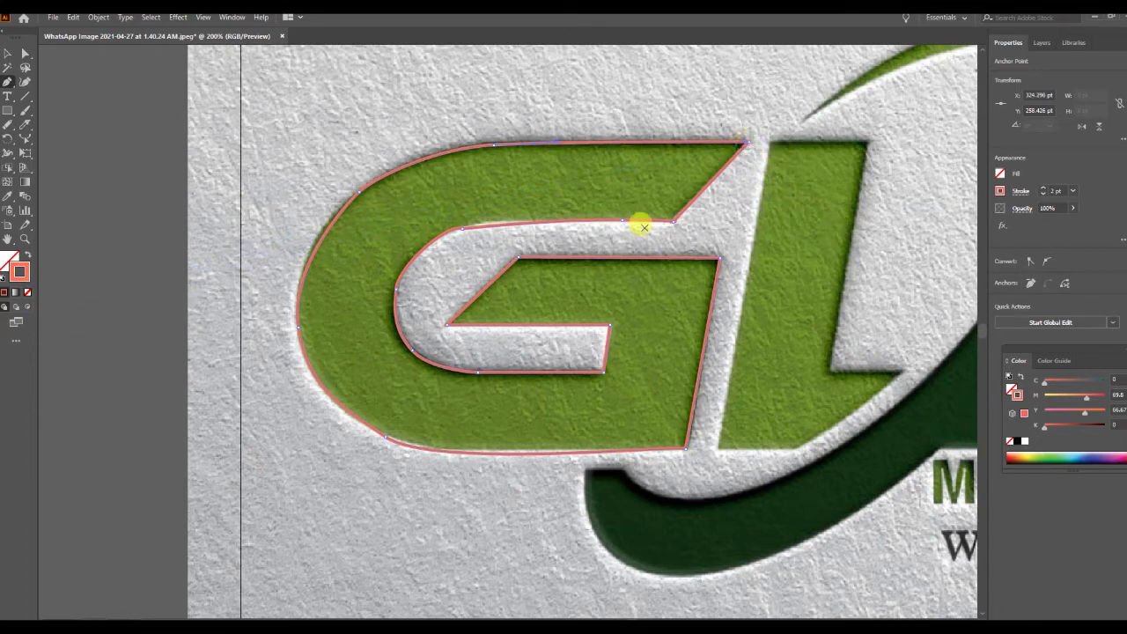
left_click(14, 262)
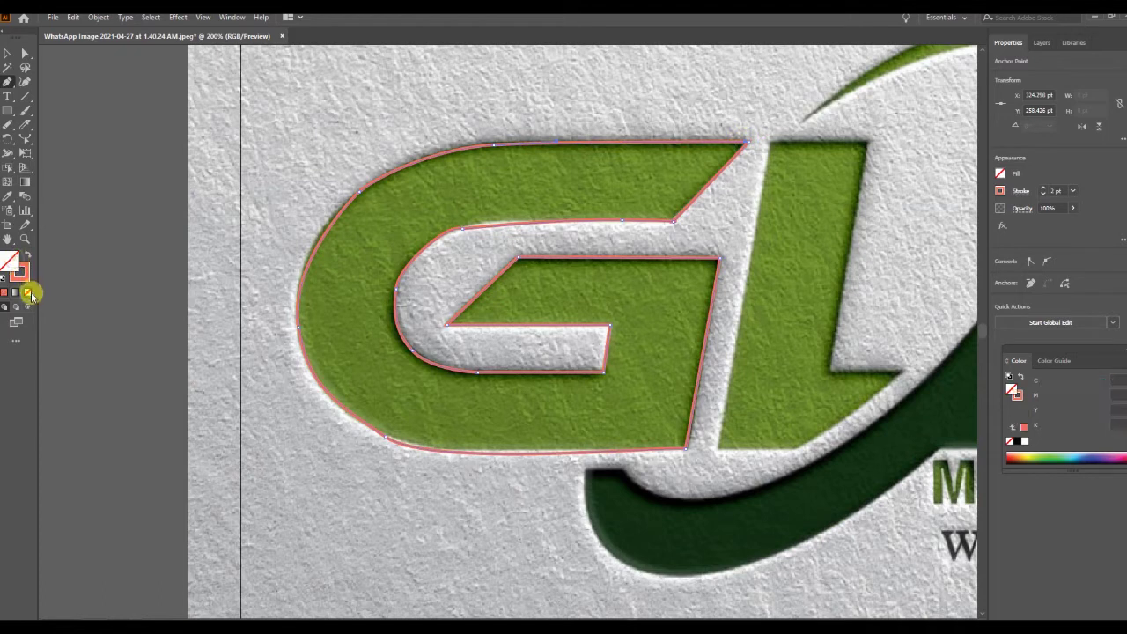
left_click(27, 293)
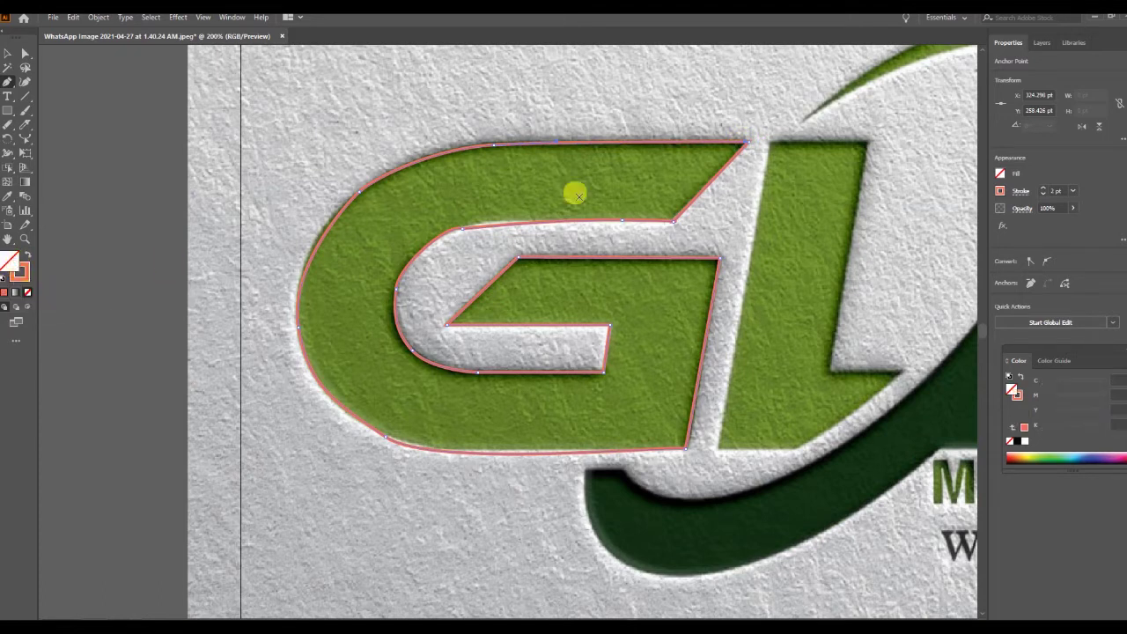
left_click(1001, 175)
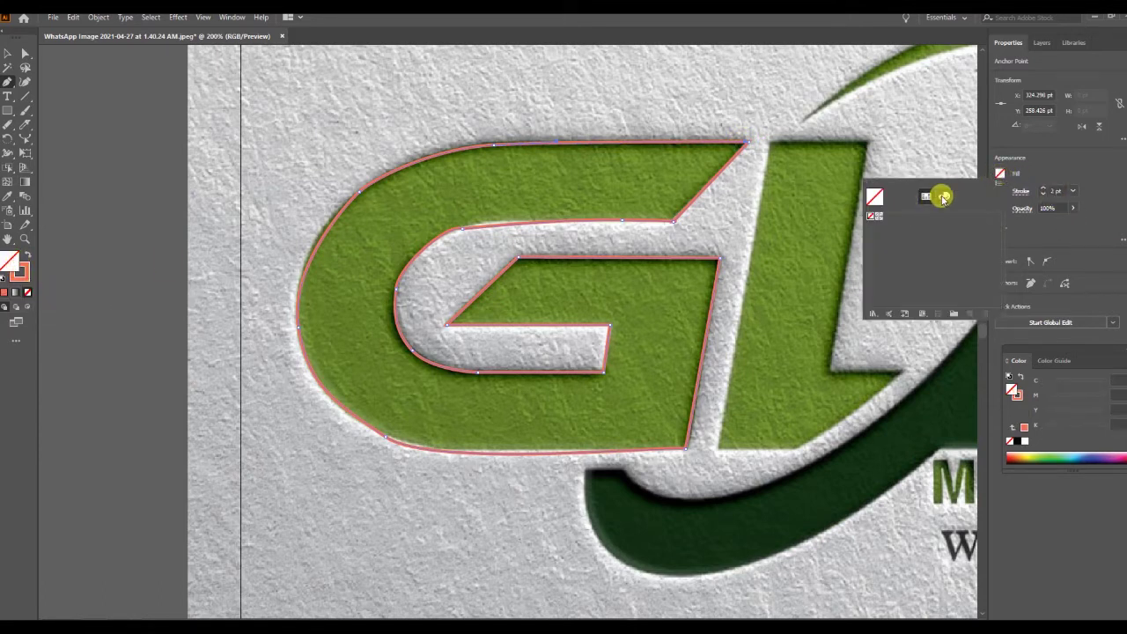
Fill the G with yellow-green C51 M0 Y100 K0 from the colour mixer
left_click(941, 196)
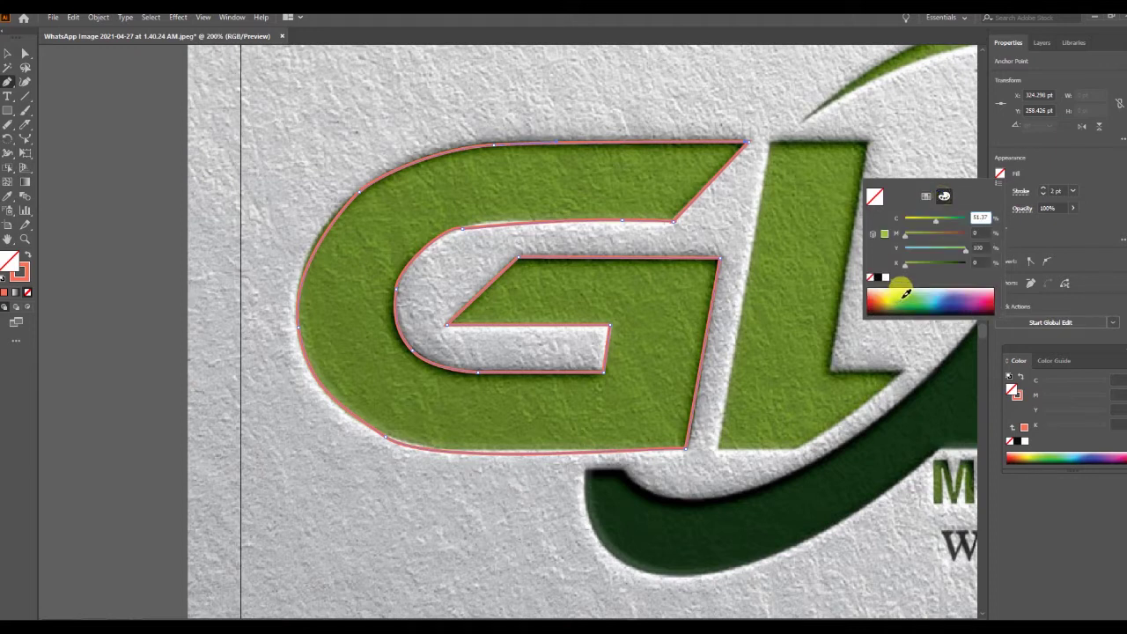
left_click(901, 299)
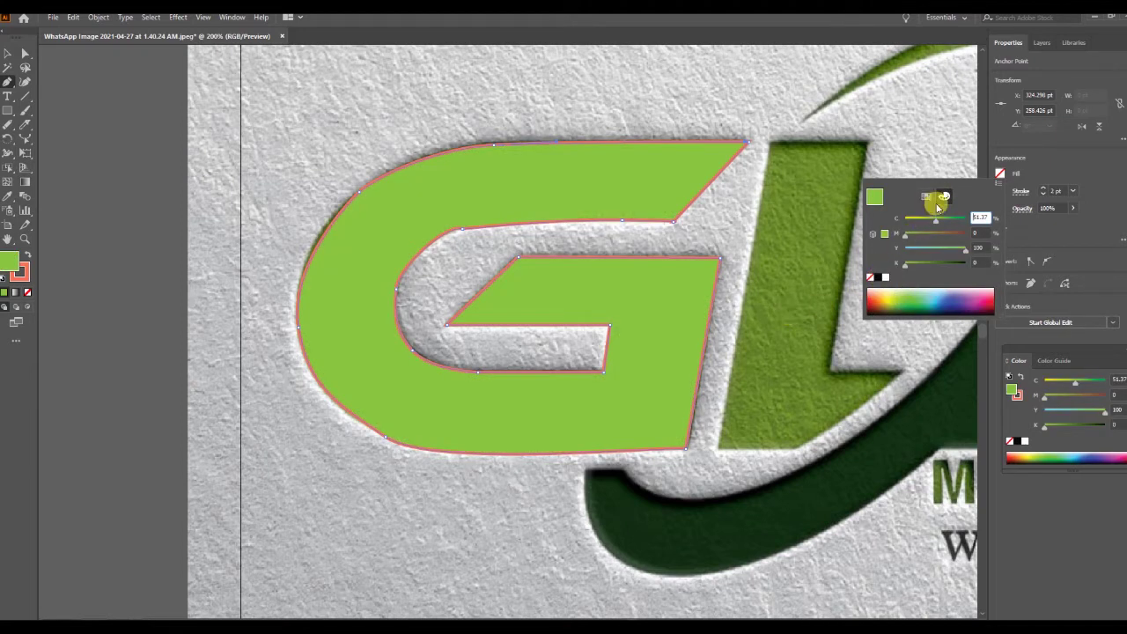
left_click(999, 184)
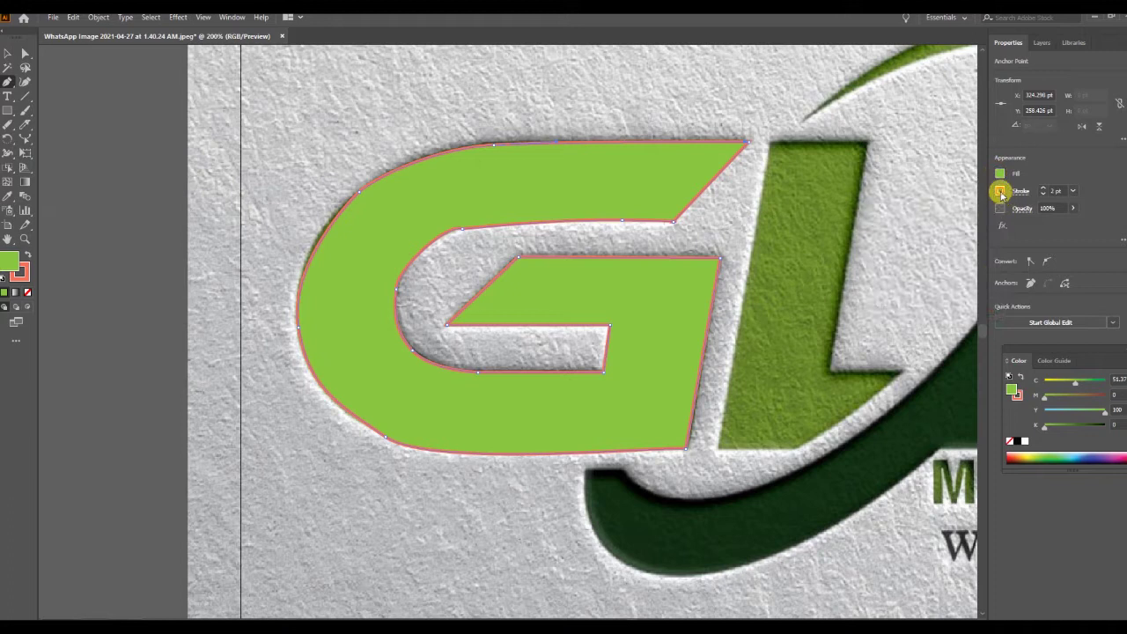
Change the G's stroke colour from salmon red to a green CMYK mix
left_click(1001, 192)
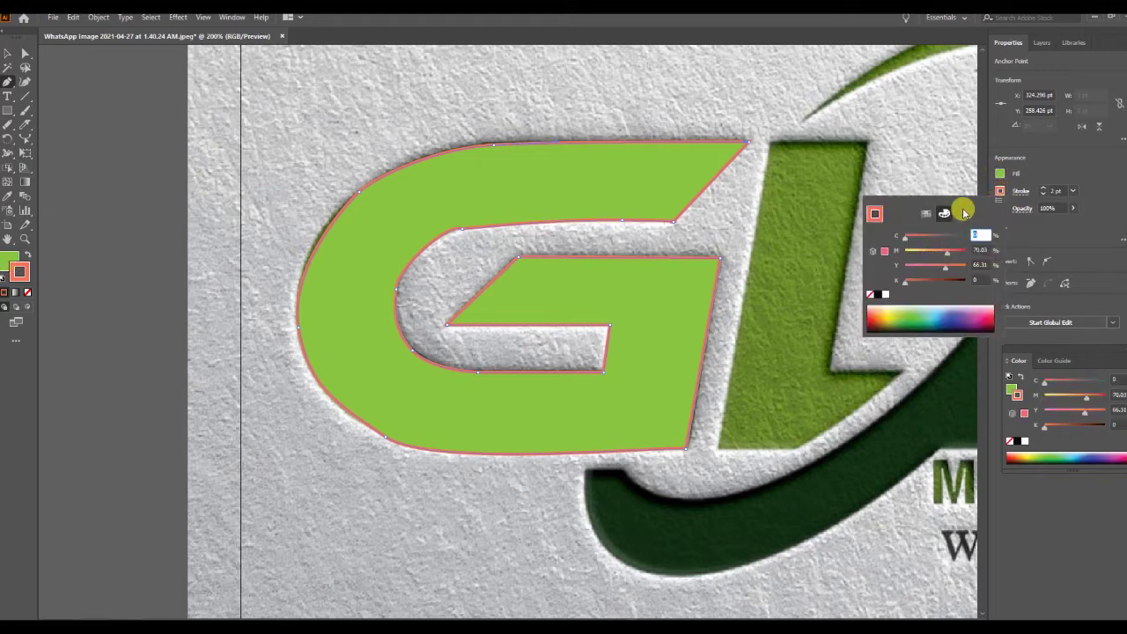
left_click(930, 214)
left_click(944, 213)
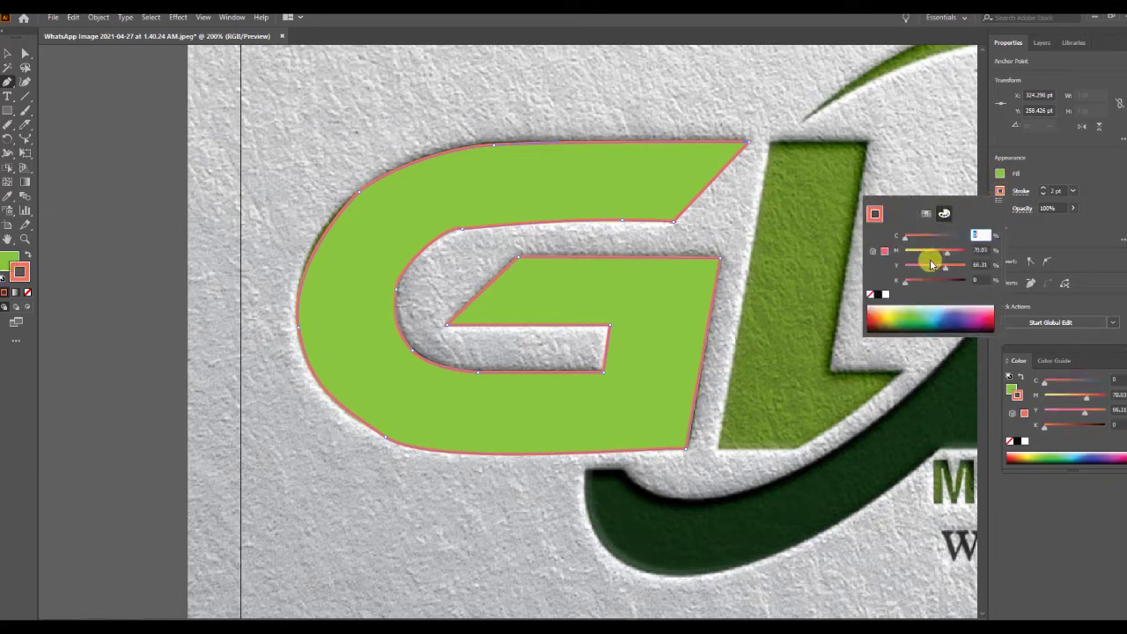
left_click(905, 315)
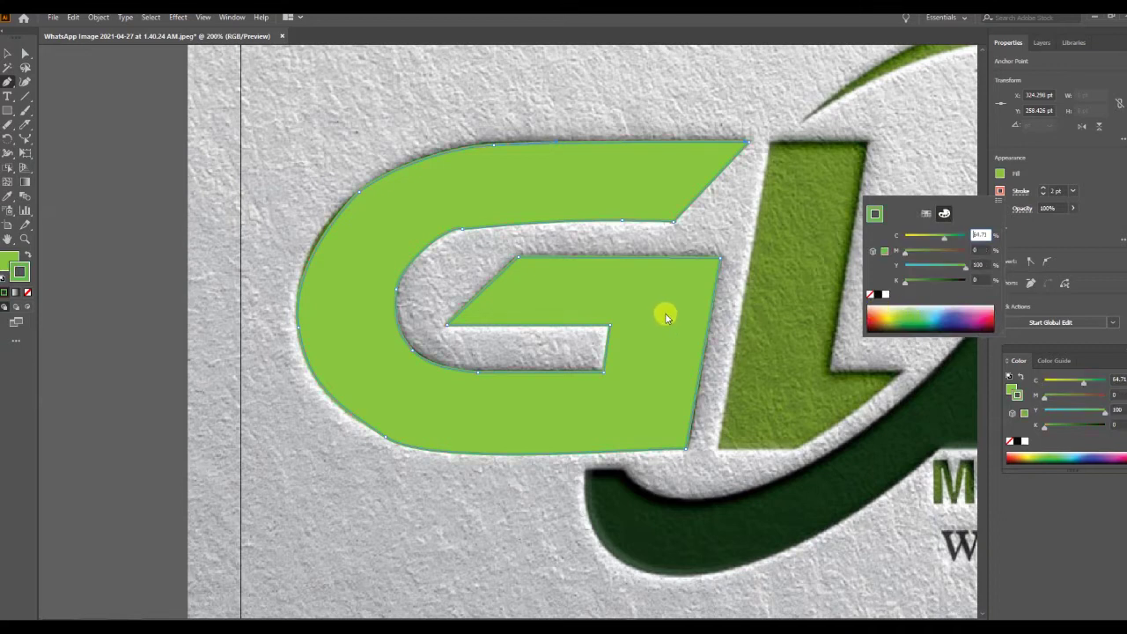
left_click(919, 148)
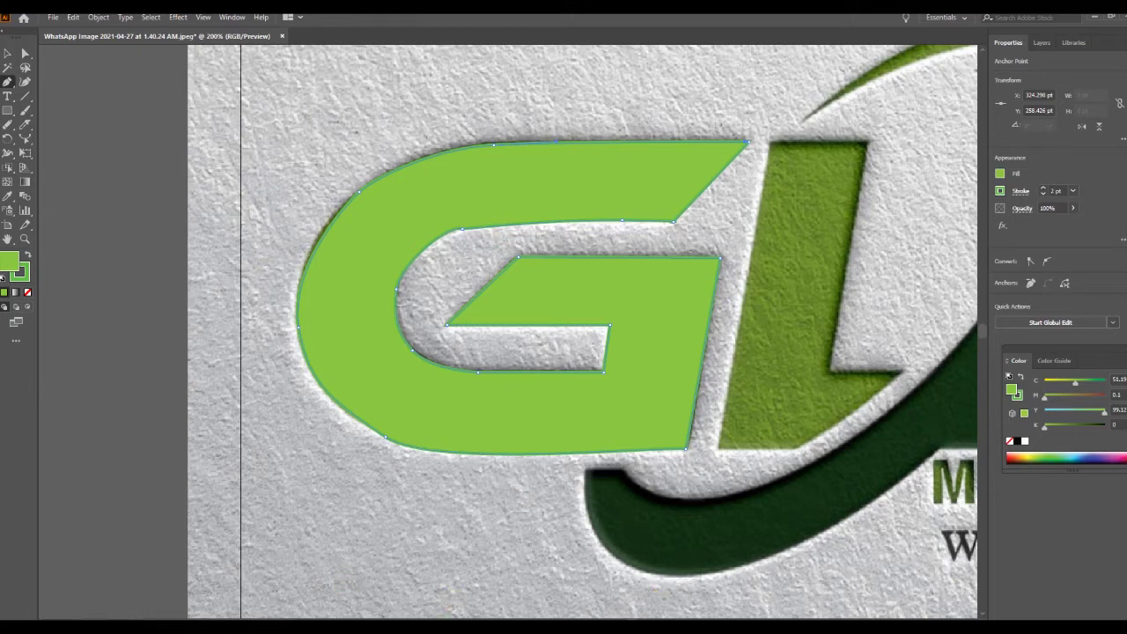
Outline the L with corner anchors and no fill, closing at its top-left corner
scroll(582, 334, "right", 5)
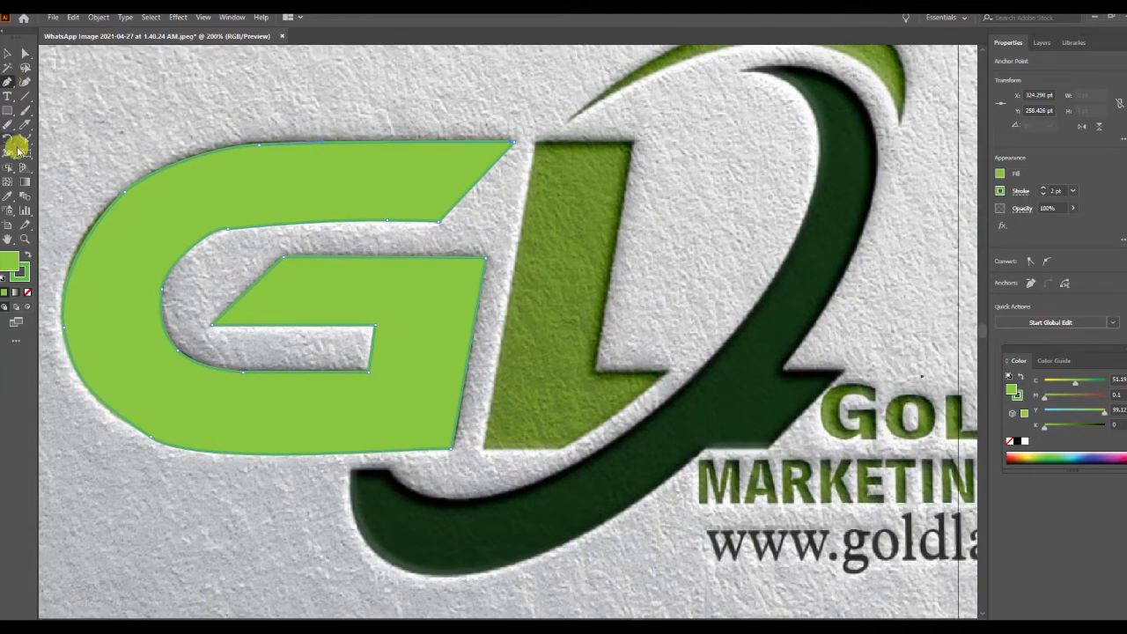
left_click(553, 141)
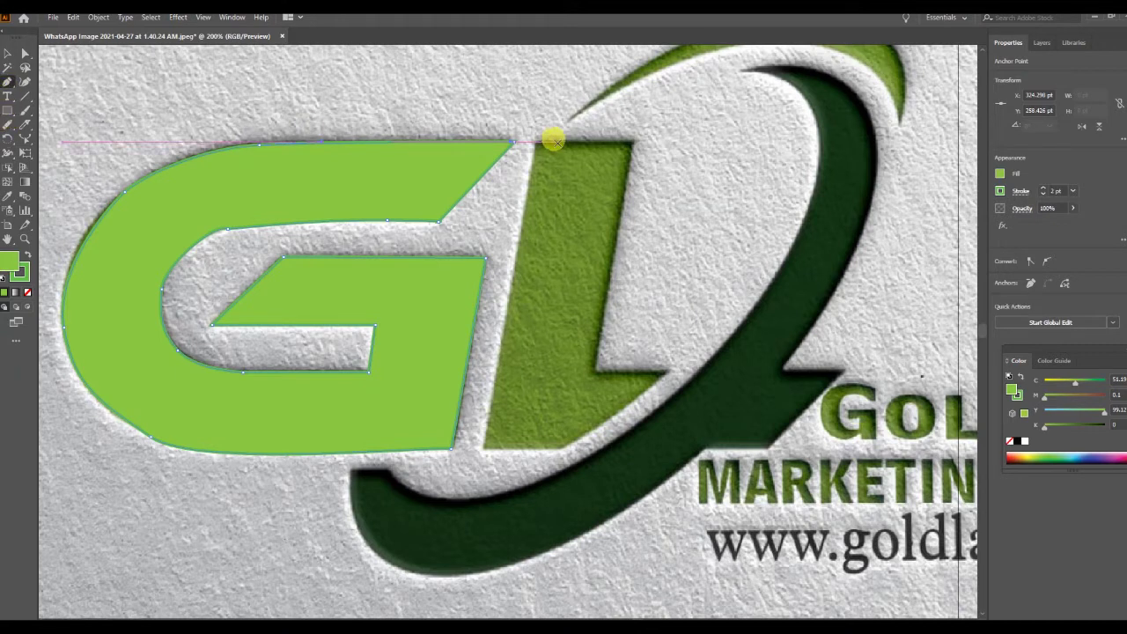
left_click_drag(533, 139, 478, 446)
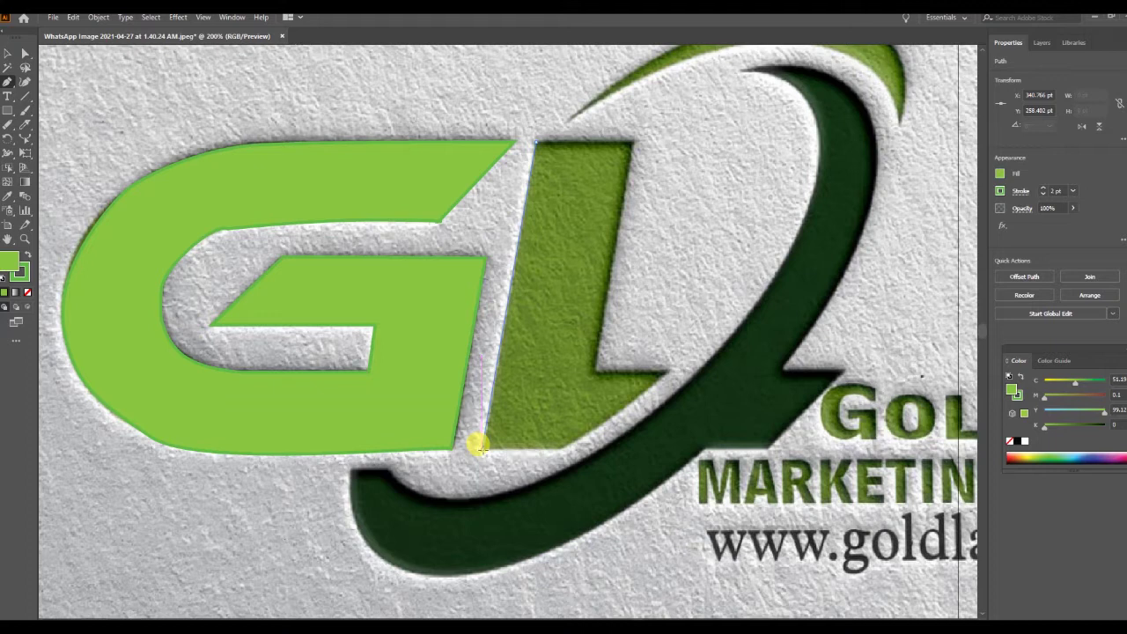
left_click(561, 449)
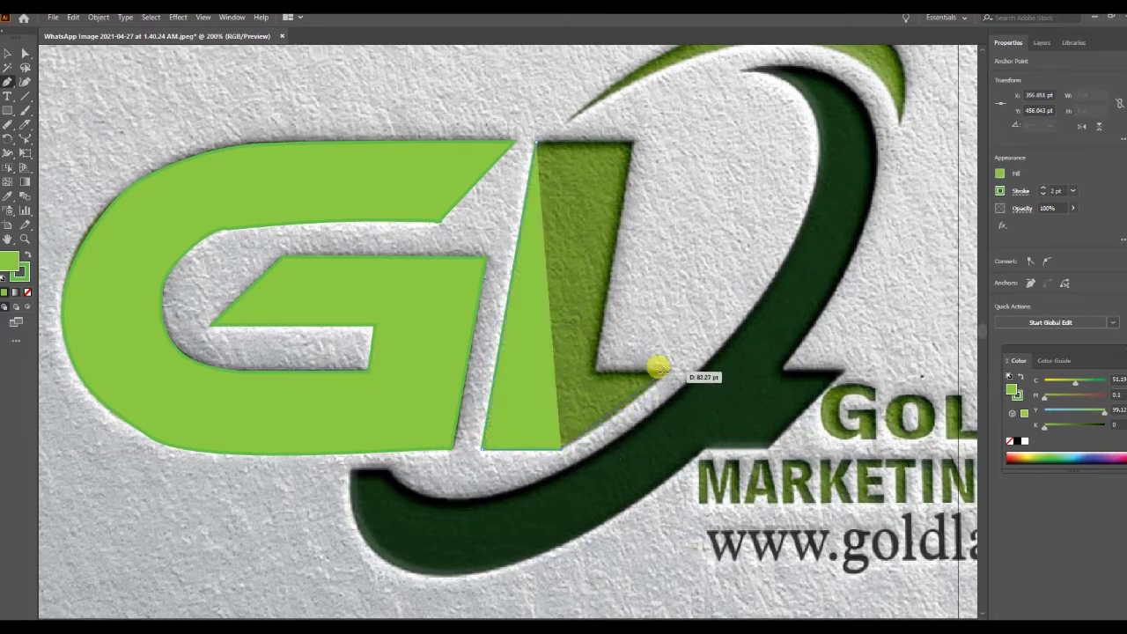
left_click(664, 370)
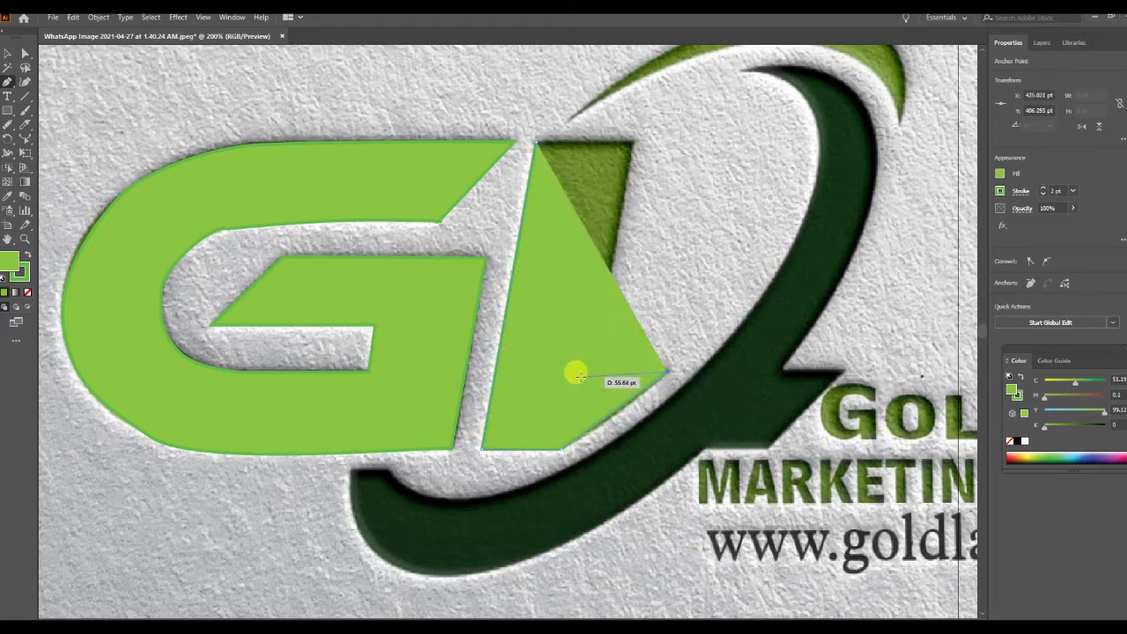
left_click(28, 293)
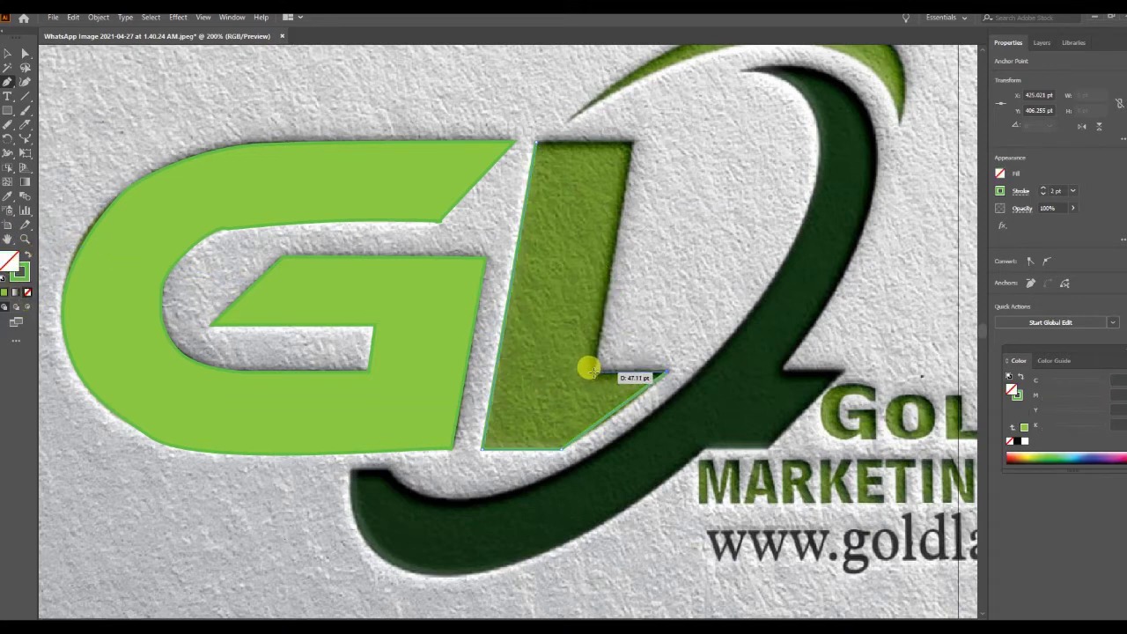
left_click(592, 371)
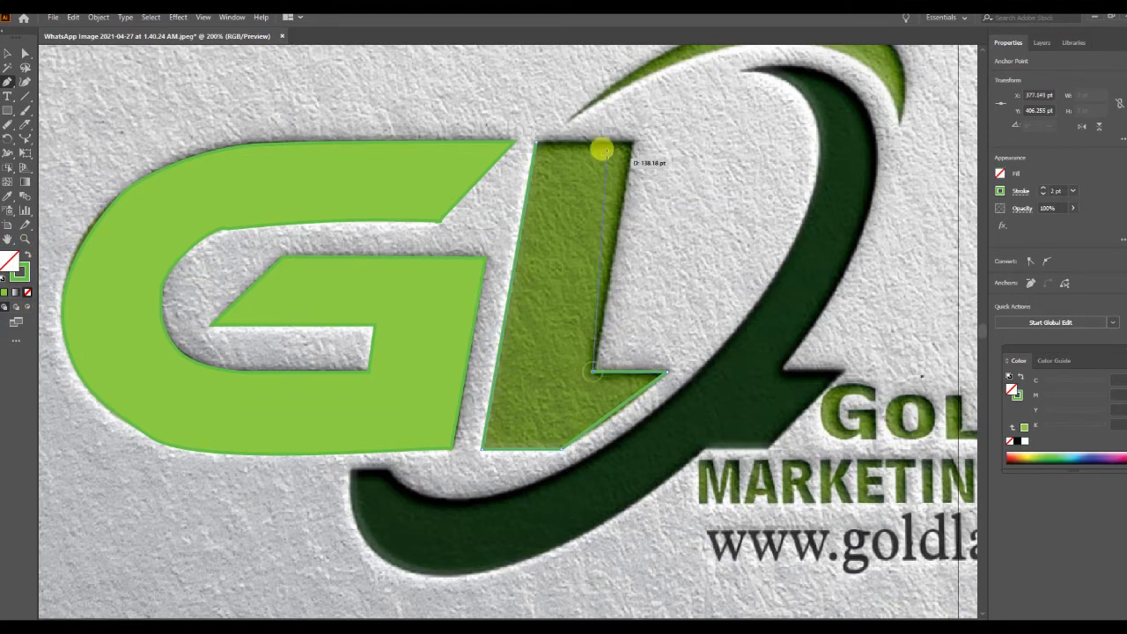
left_click(628, 139)
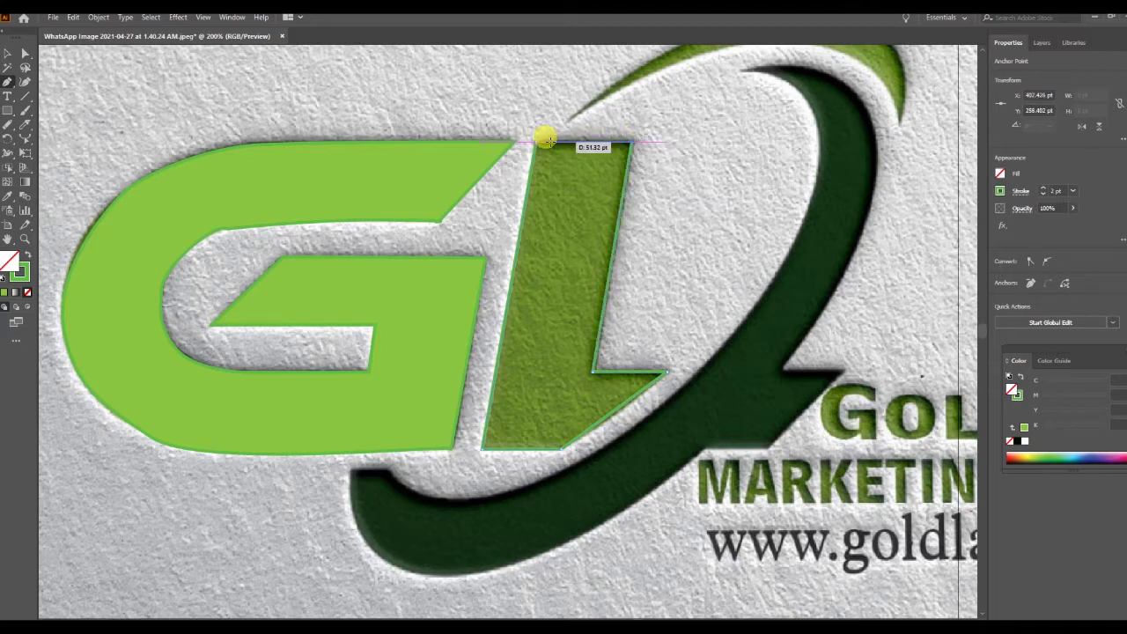
left_click(534, 139)
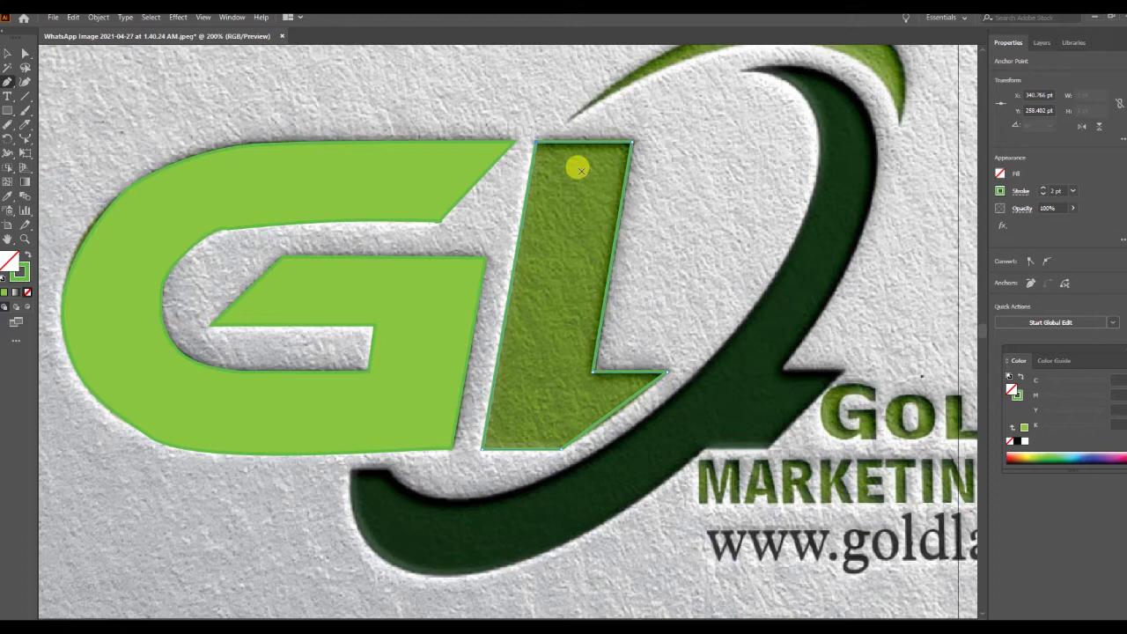
Fill the L with the same light green as the G
left_click(1000, 175)
left_click(880, 245)
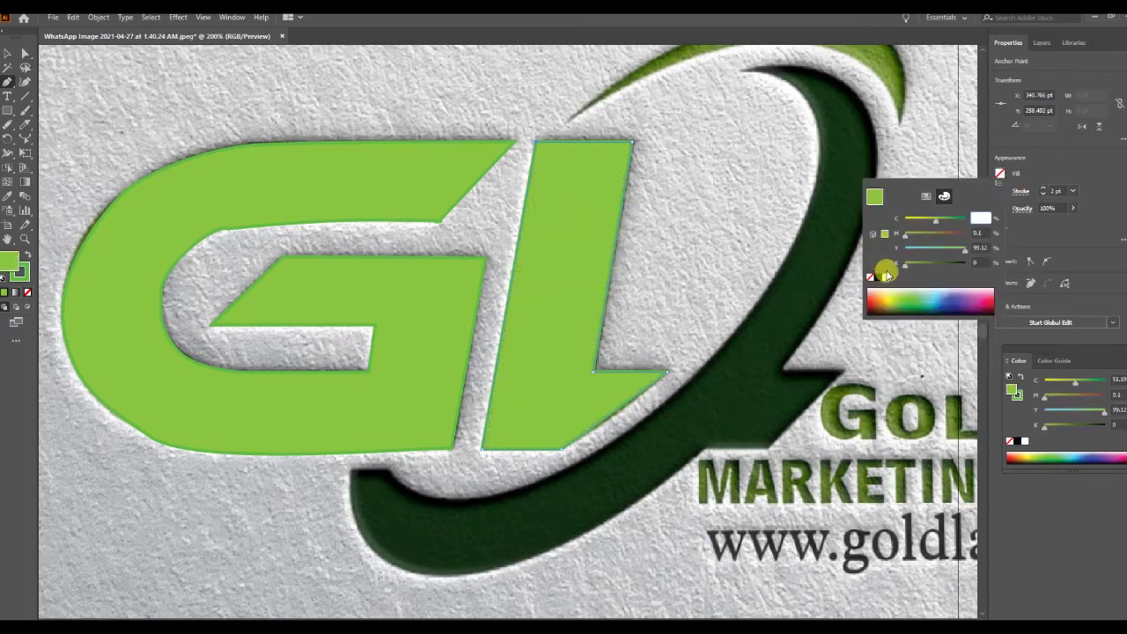
left_click(13, 58)
Undo the stray pen point, end the open path and deselect everything
key("p")
left_click(114, 73)
left_click(125, 81)
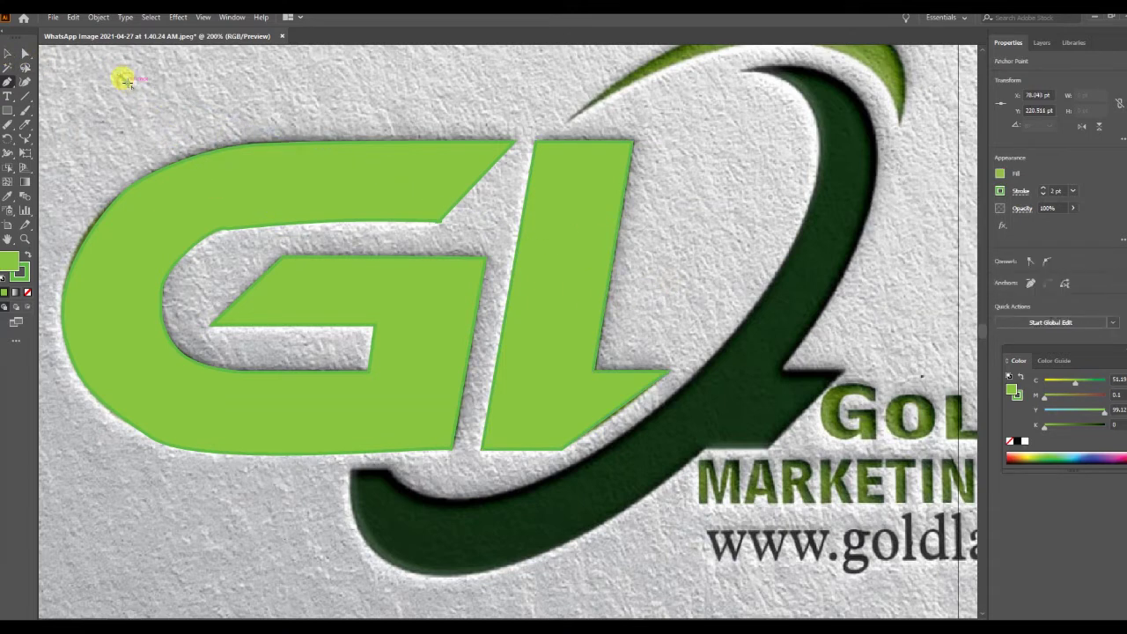
right_click(100, 95)
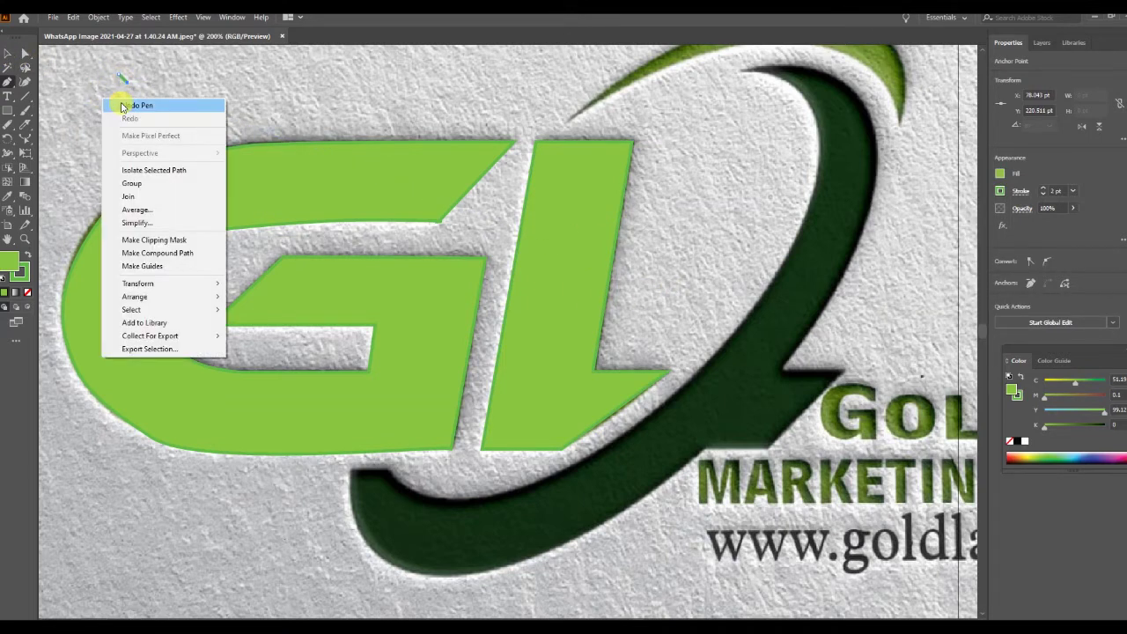
left_click(123, 104)
key("Escape")
key("ctrl+shift+a")
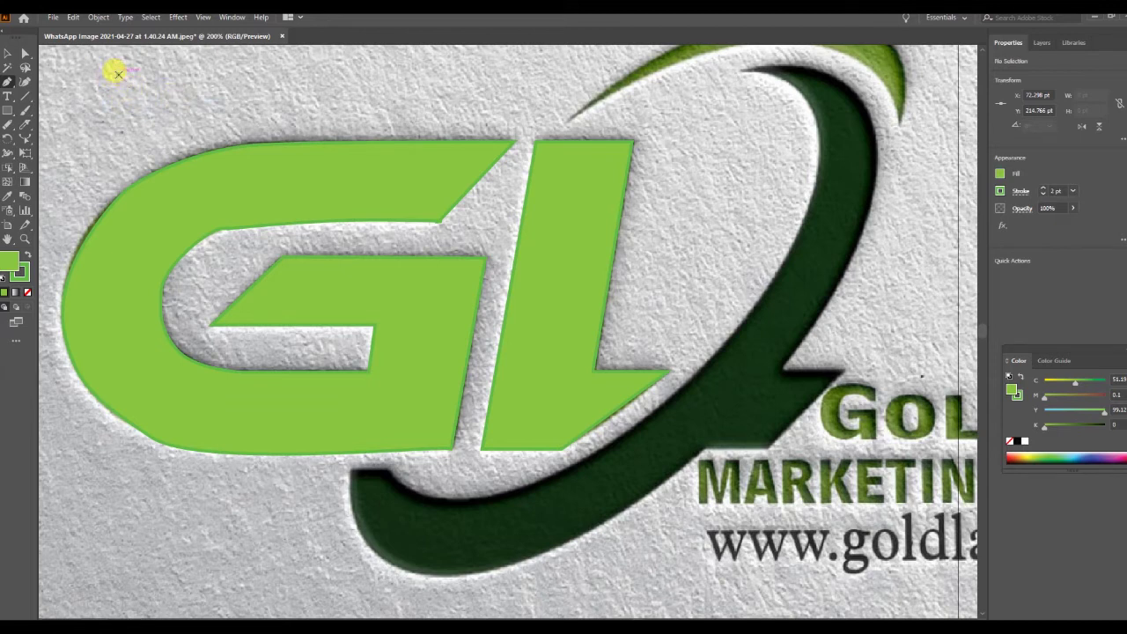
Trace the swoosh's outer right and bottom edges with no fill, undoing a misplaced tip curve
left_click(742, 72)
mouse_move(820, 143)
left_mouse_down()
mouse_move(790, 220)
mouse_move(821, 227)
mouse_move(811, 217)
left_mouse_up()
left_click_drag(740, 323, 700, 384)
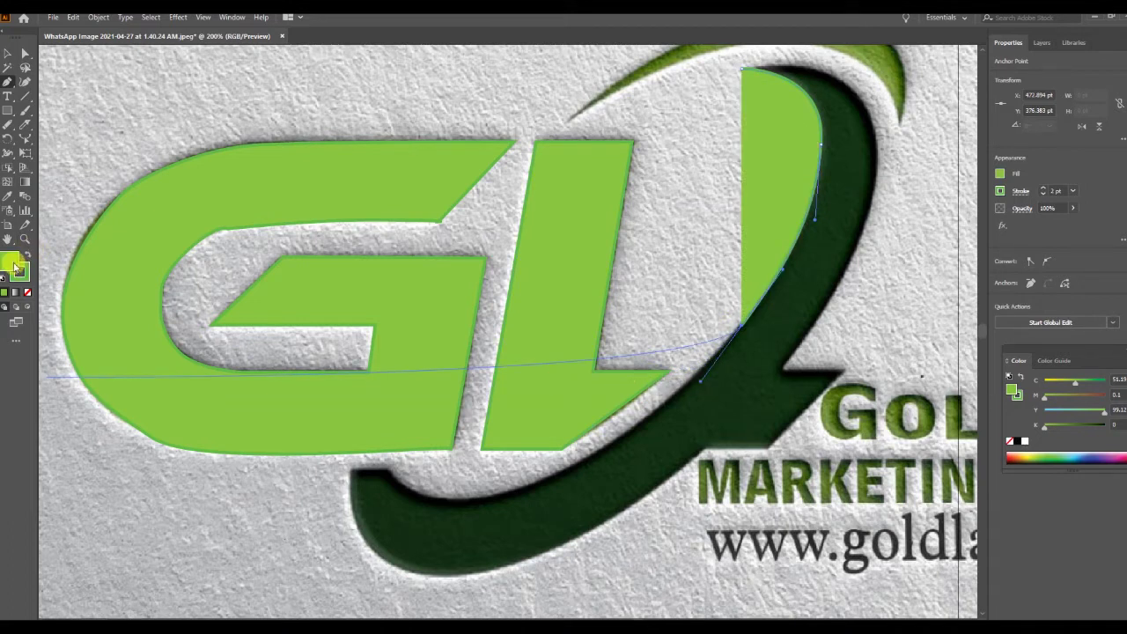
left_click(27, 294)
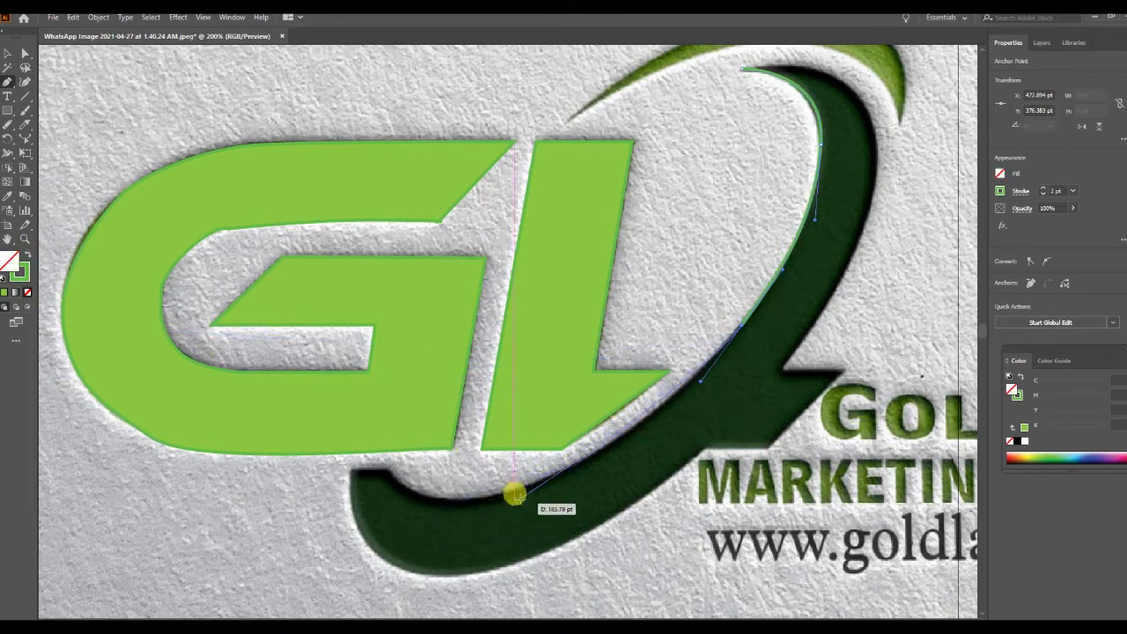
left_click_drag(518, 488, 467, 490)
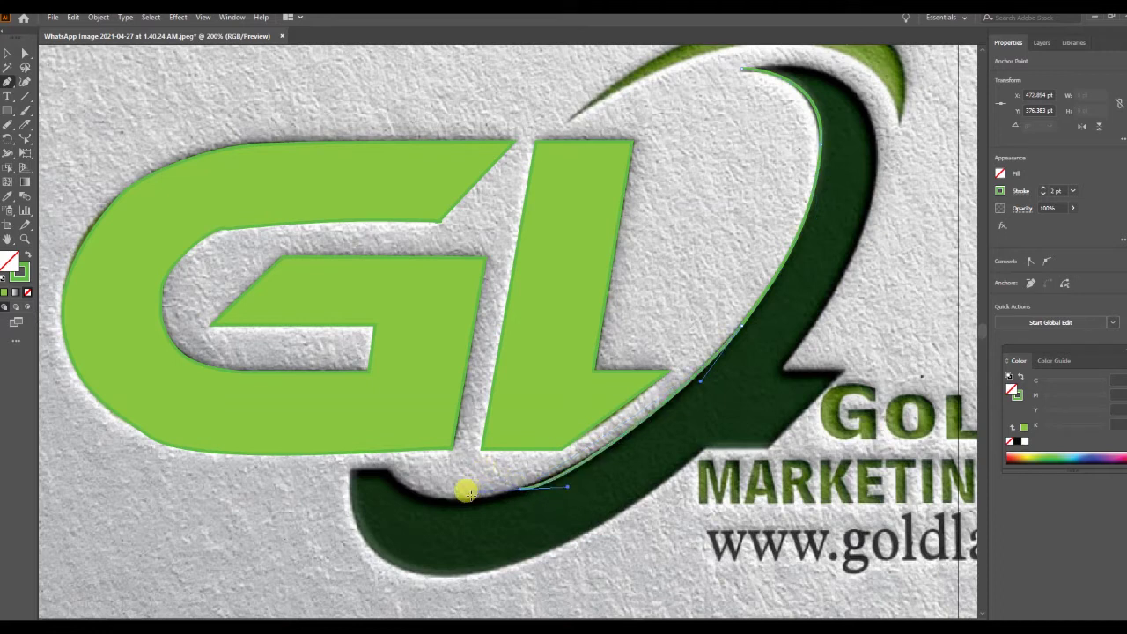
left_click(402, 490)
left_click_drag(416, 455, 326, 414)
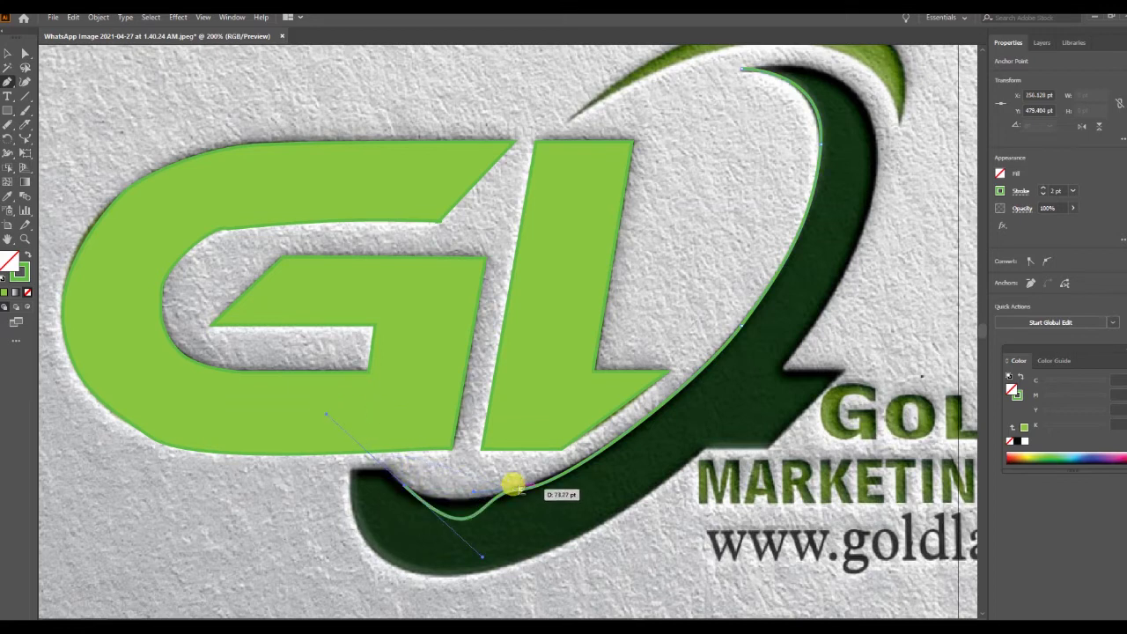
key("ctrl+z")
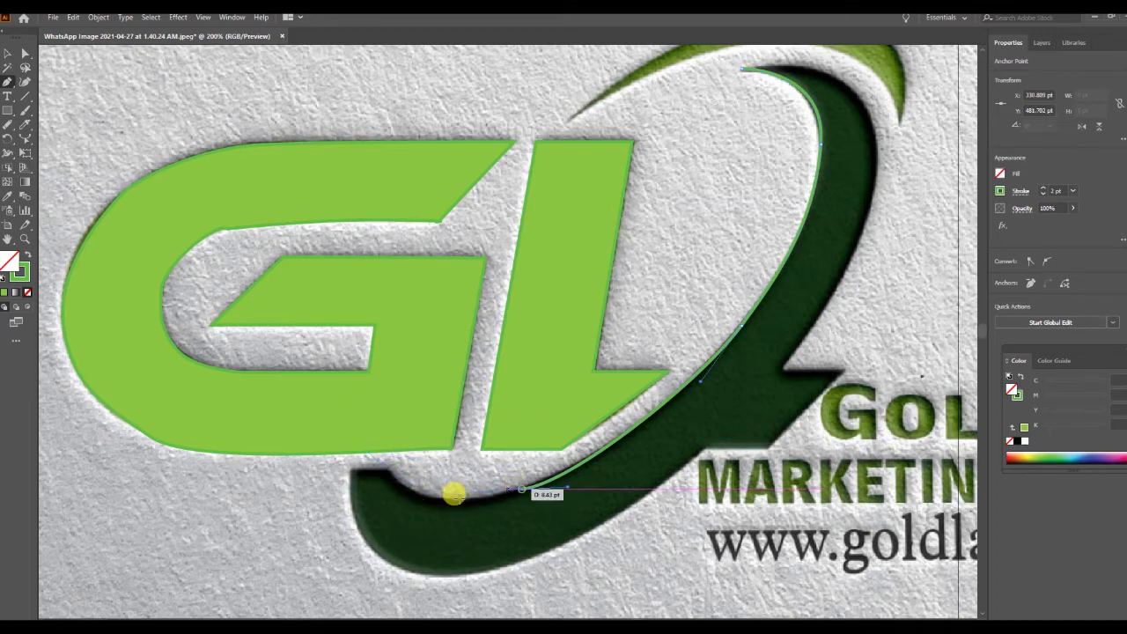
Redraw the swoosh's left tip and continue along its lower edge to the notch
left_click(387, 472)
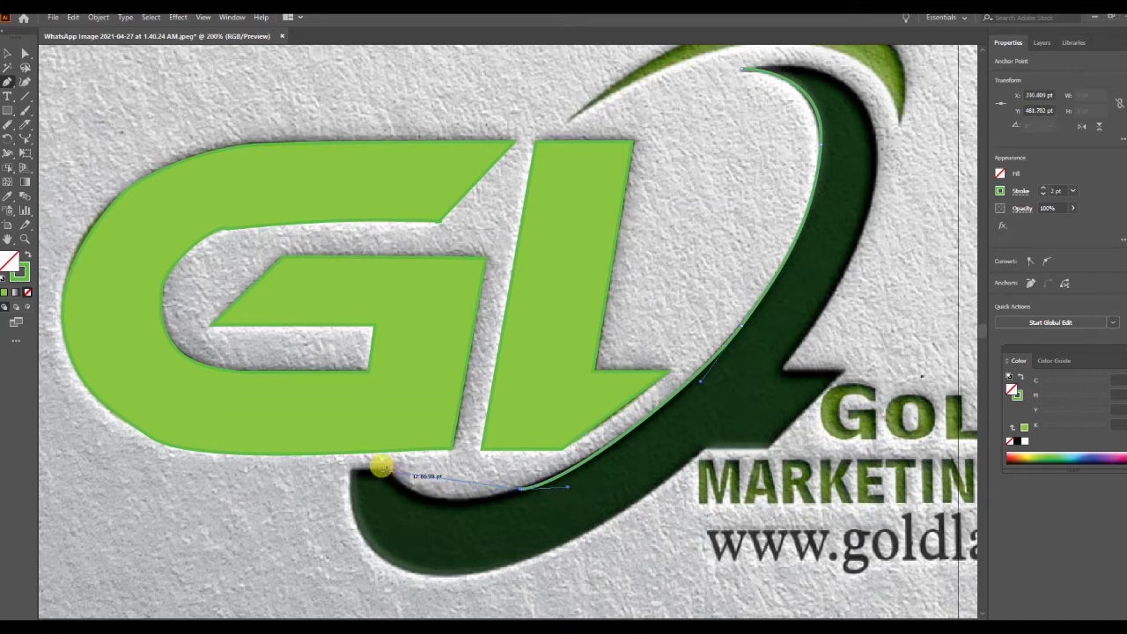
left_click_drag(393, 457, 335, 411)
mouse_move(333, 410)
left_mouse_down()
mouse_move(338, 476)
mouse_move(349, 465)
left_mouse_up()
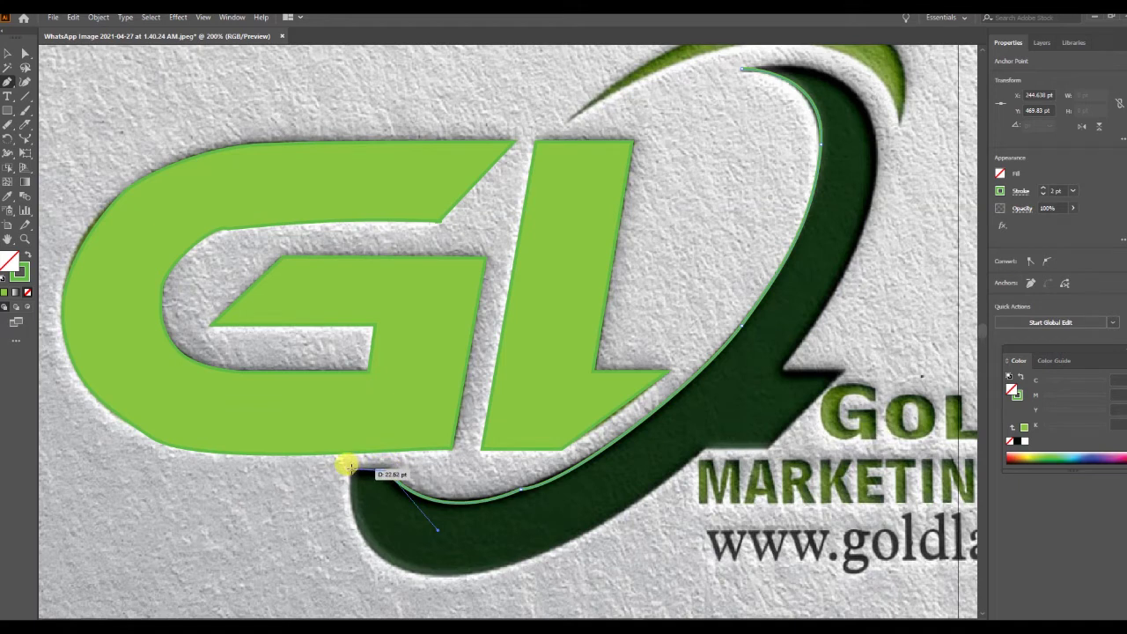
mouse_move(348, 466)
left_mouse_down()
mouse_move(393, 567)
mouse_move(431, 564)
mouse_move(458, 596)
left_mouse_up()
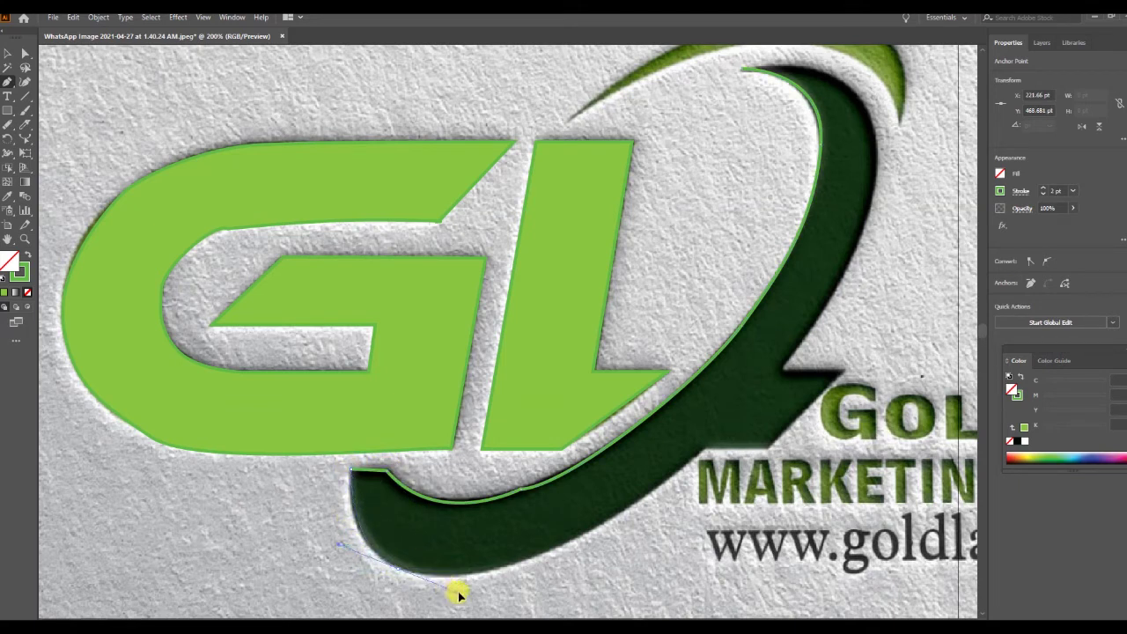
mouse_move(610, 527)
left_mouse_down()
mouse_move(623, 500)
mouse_move(662, 480)
left_mouse_up()
left_click(708, 447)
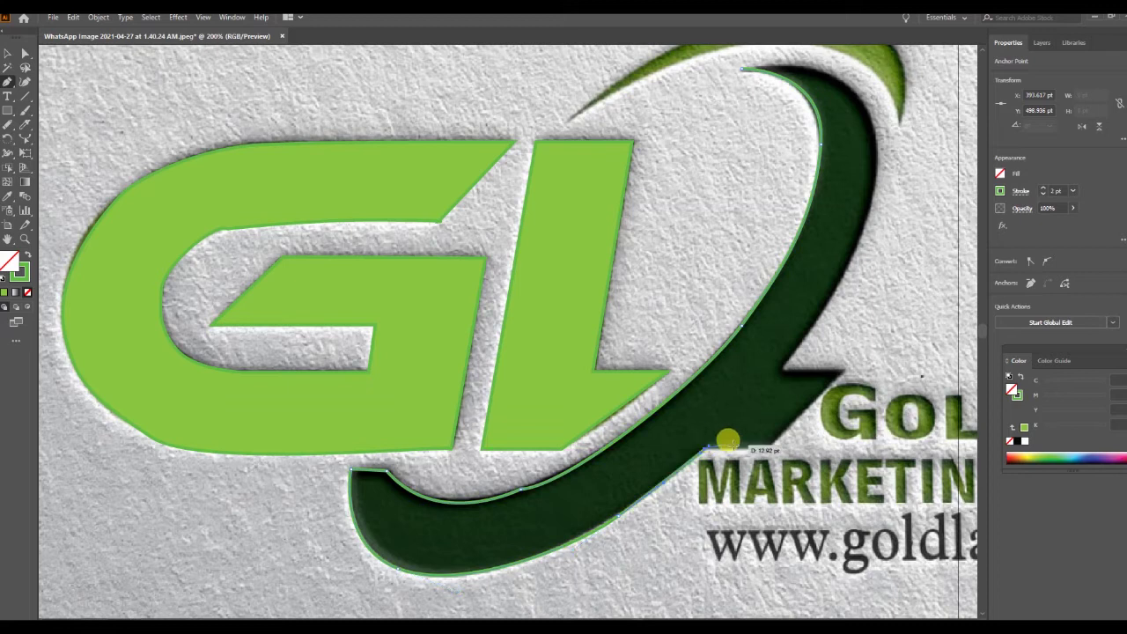
left_click(771, 447)
left_click(840, 372)
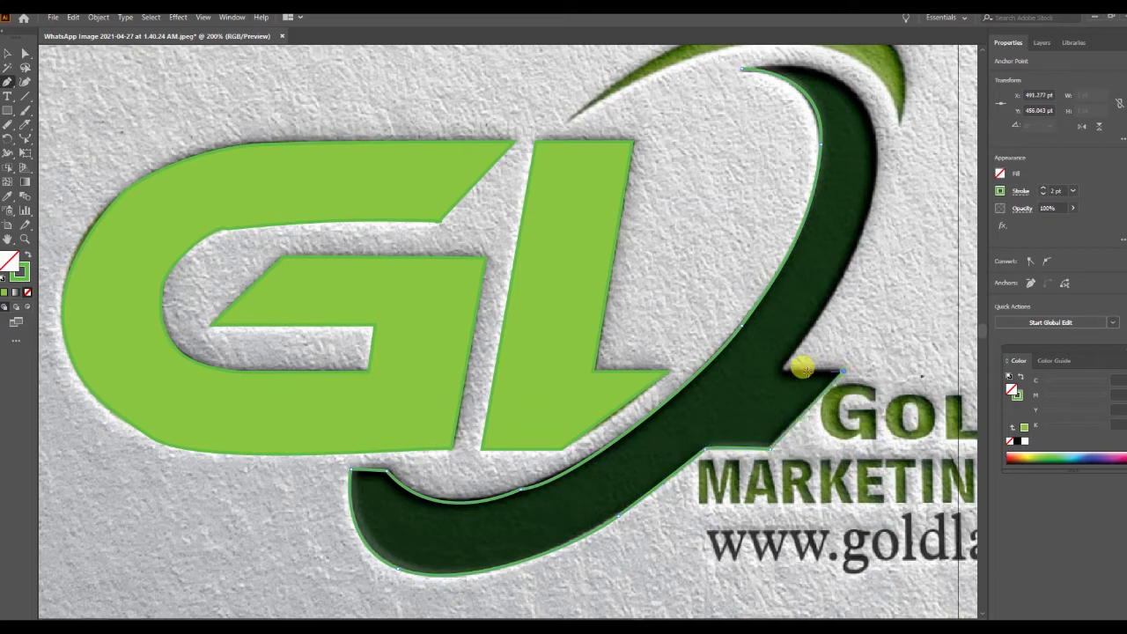
left_click(781, 369)
Extend the path up the swoosh's right edge toward its top tip, undoing the last adjustment
mouse_move(877, 168)
left_mouse_down()
mouse_move(858, 135)
mouse_move(873, 108)
left_mouse_up()
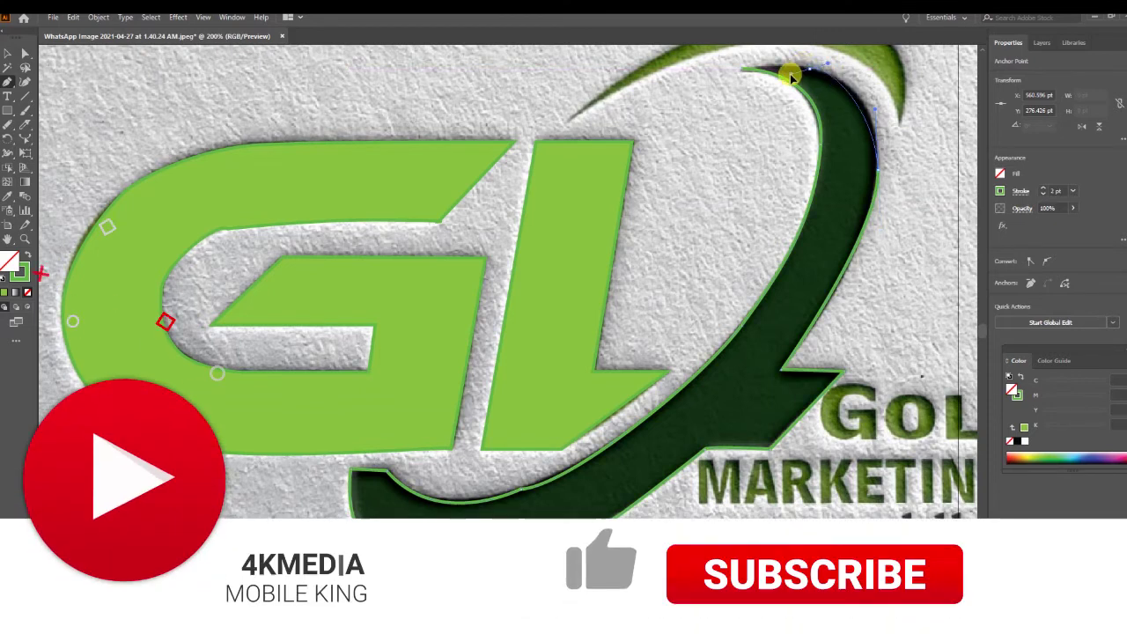
scroll(747, 53, "up", 1)
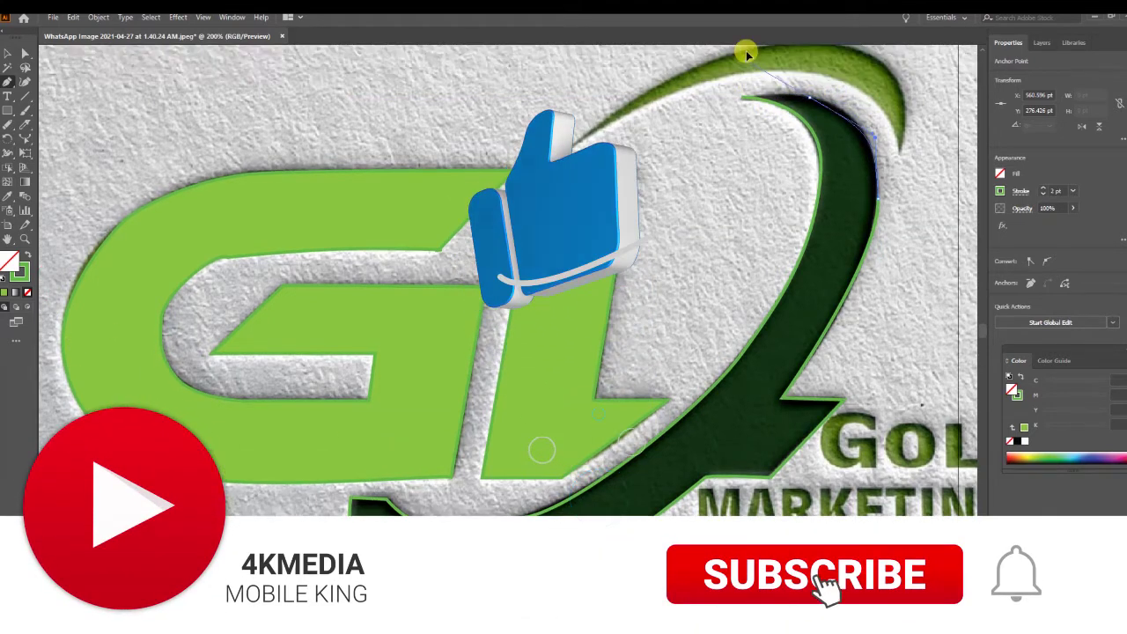
scroll(748, 56, "up", 1)
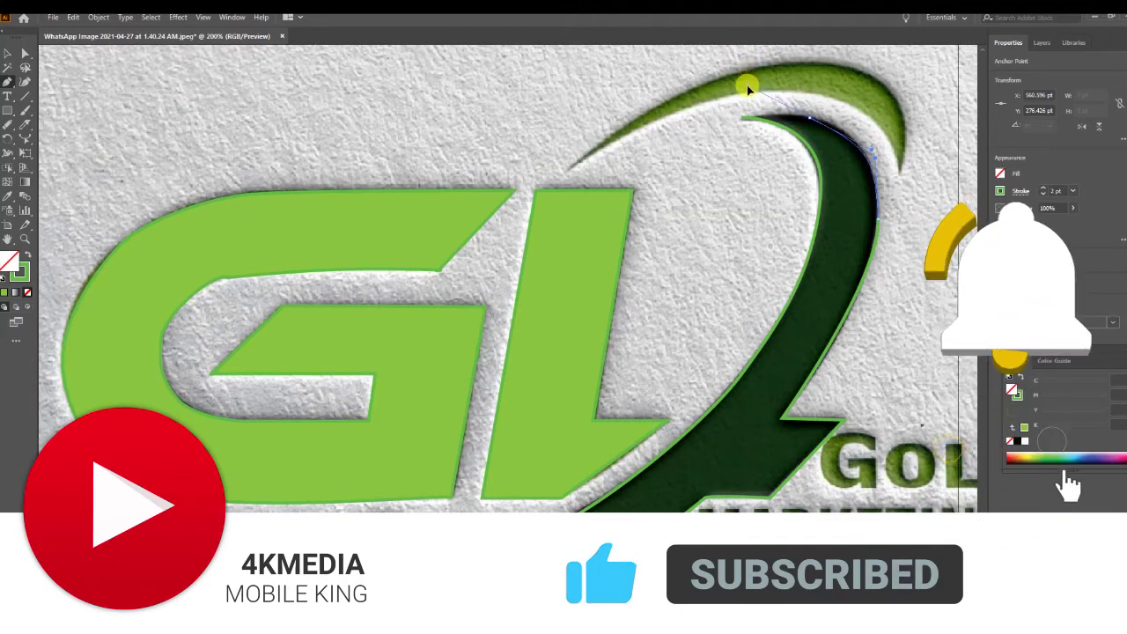
left_click(742, 108)
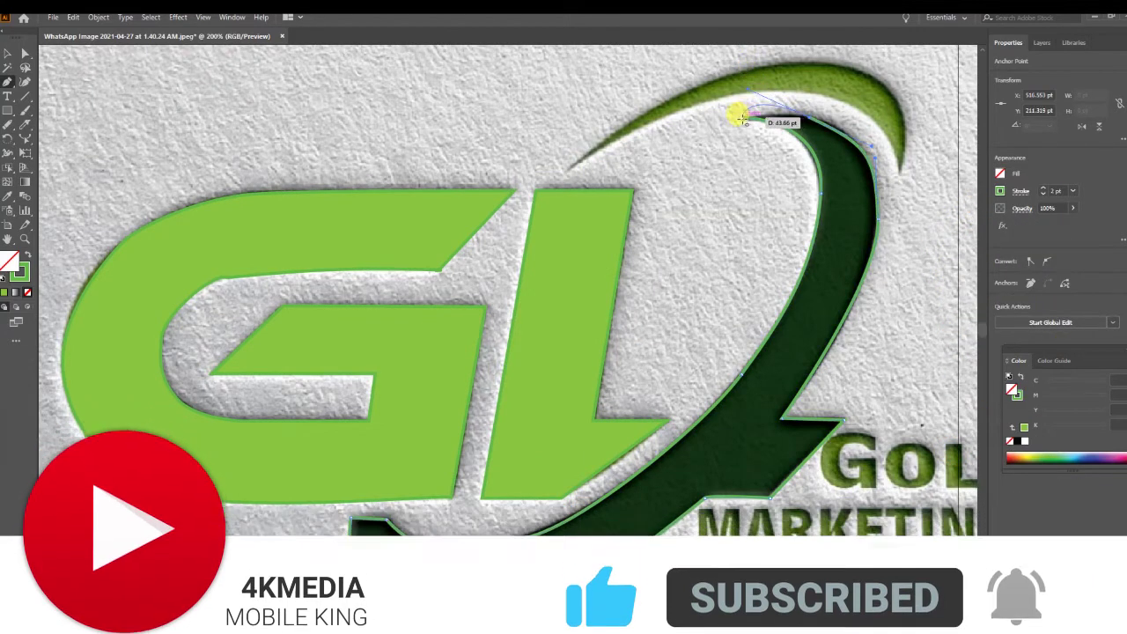
mouse_move(808, 117)
left_mouse_down()
mouse_move(742, 117)
mouse_move(748, 129)
mouse_move(745, 116)
left_mouse_up()
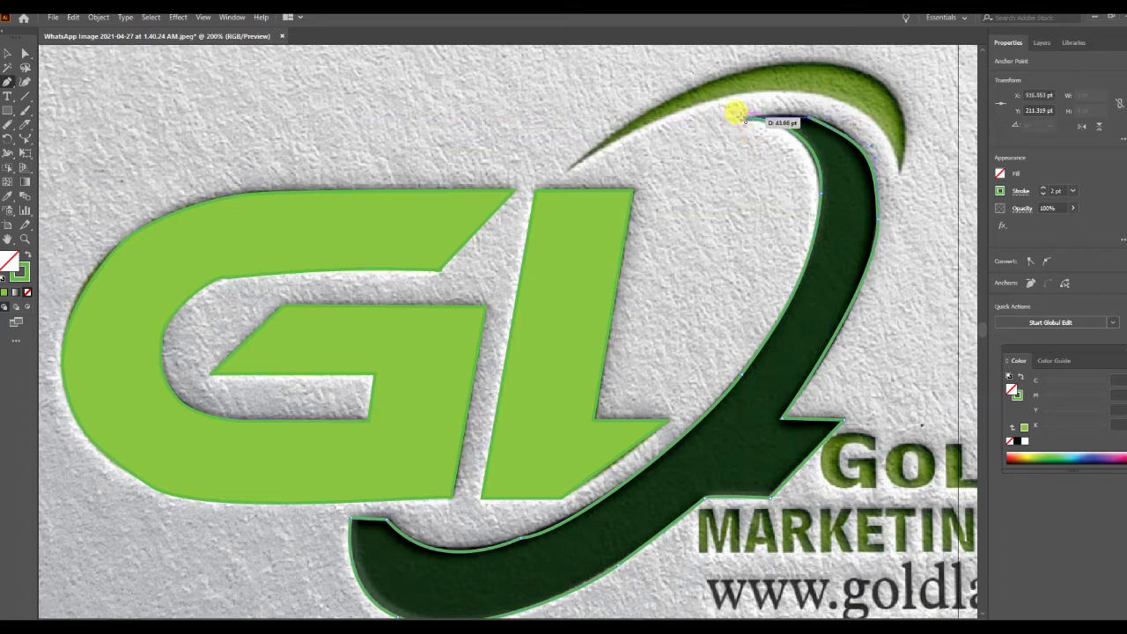
key("ctrl+z")
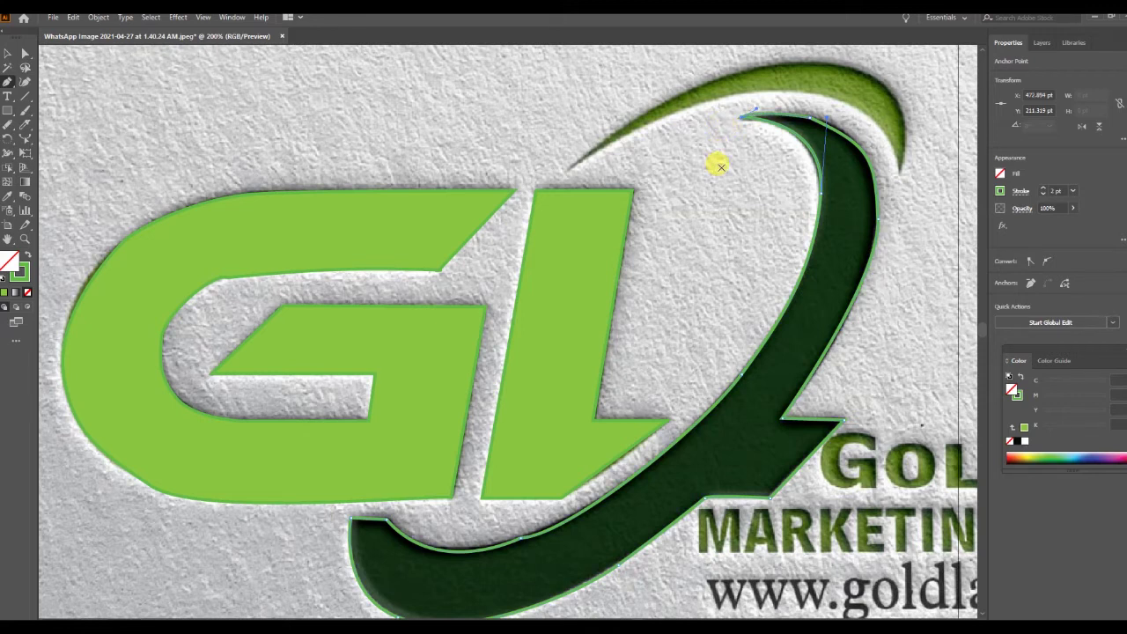
Trace the crescent from its left tip over the top, around the right tip and back along its inner edge
left_click(566, 167)
left_click_drag(774, 58, 840, 80)
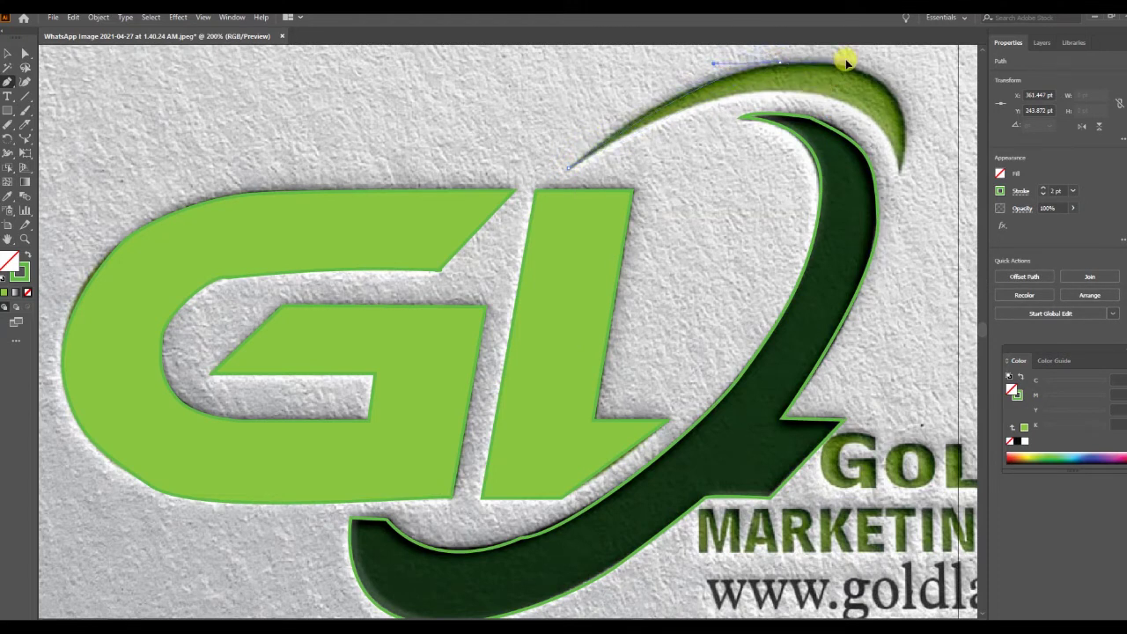
left_click(844, 62)
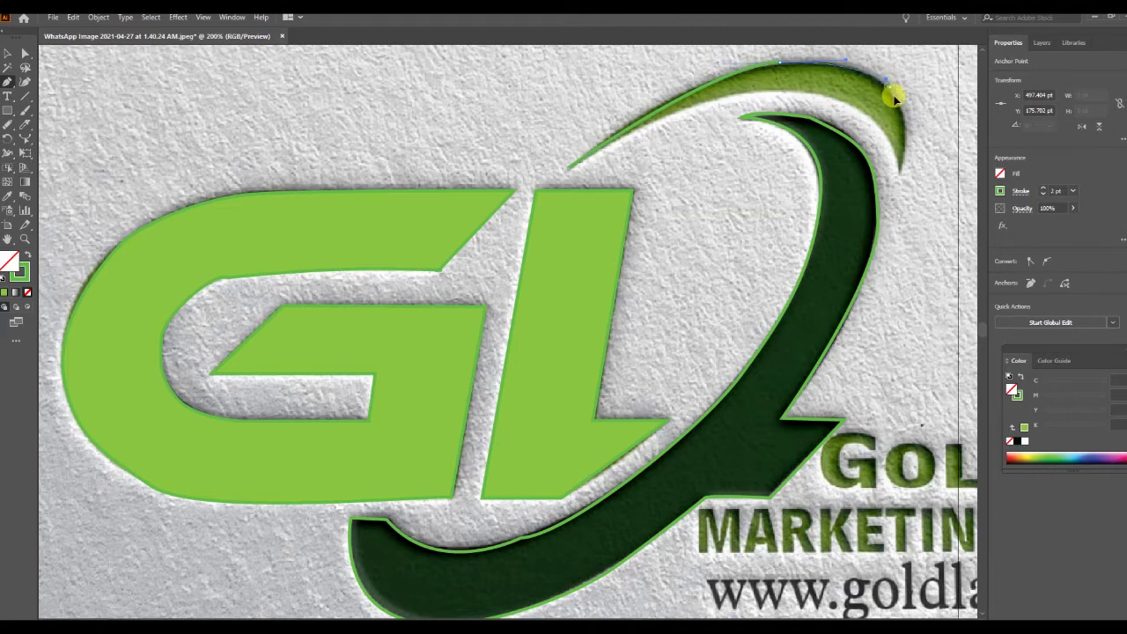
left_click(894, 104)
left_click_drag(899, 214, 893, 174)
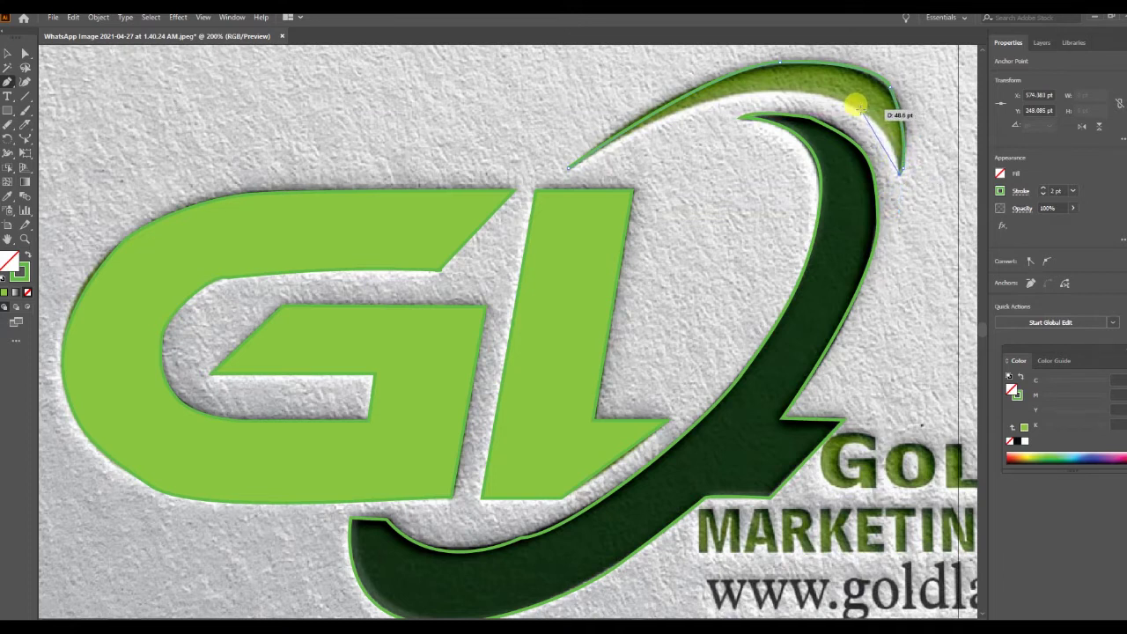
left_click_drag(797, 85, 769, 91)
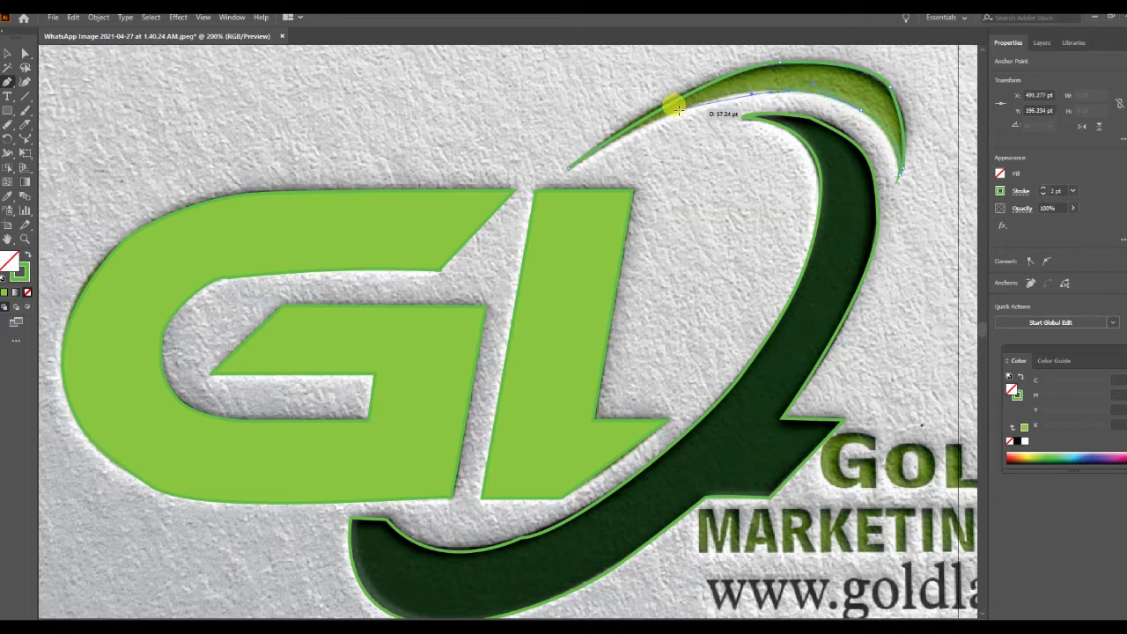
mouse_move(647, 118)
left_mouse_down()
mouse_move(610, 140)
mouse_move(586, 179)
left_mouse_up()
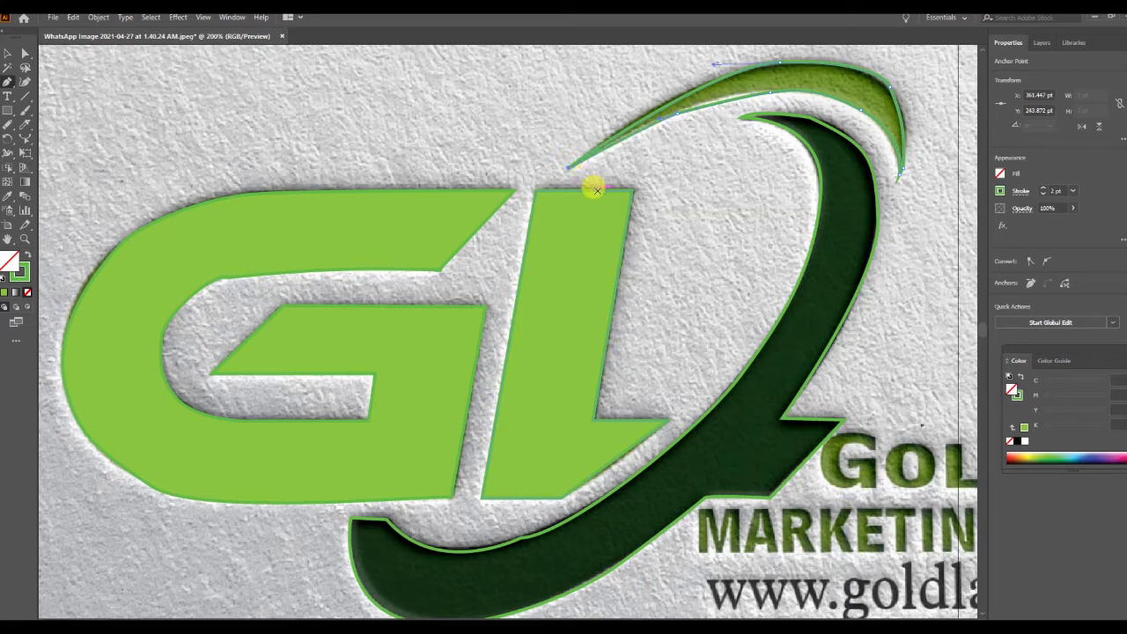
Darken the crescent's outline and fill the crescent with light green
left_click(999, 191)
left_click_drag(906, 280, 960, 281)
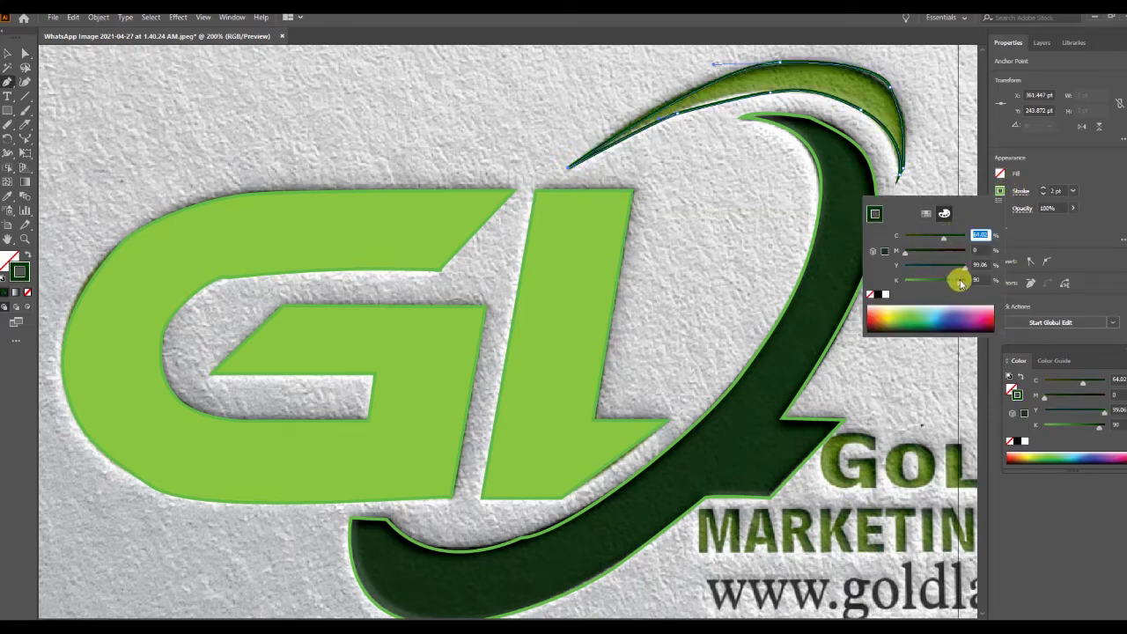
left_click(1001, 191)
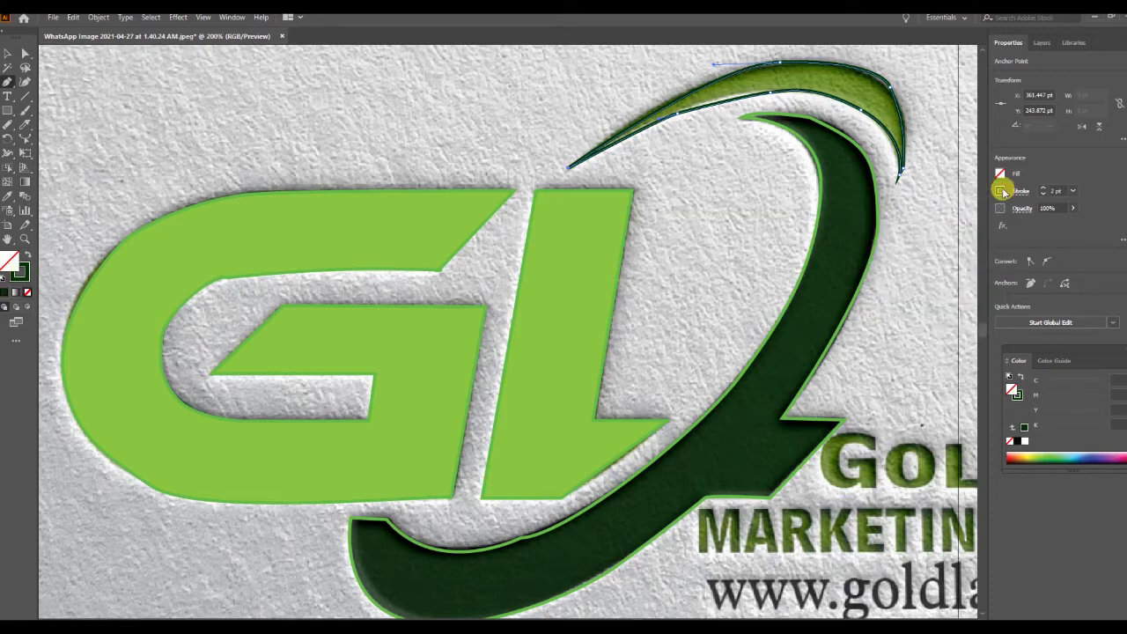
left_click(999, 172)
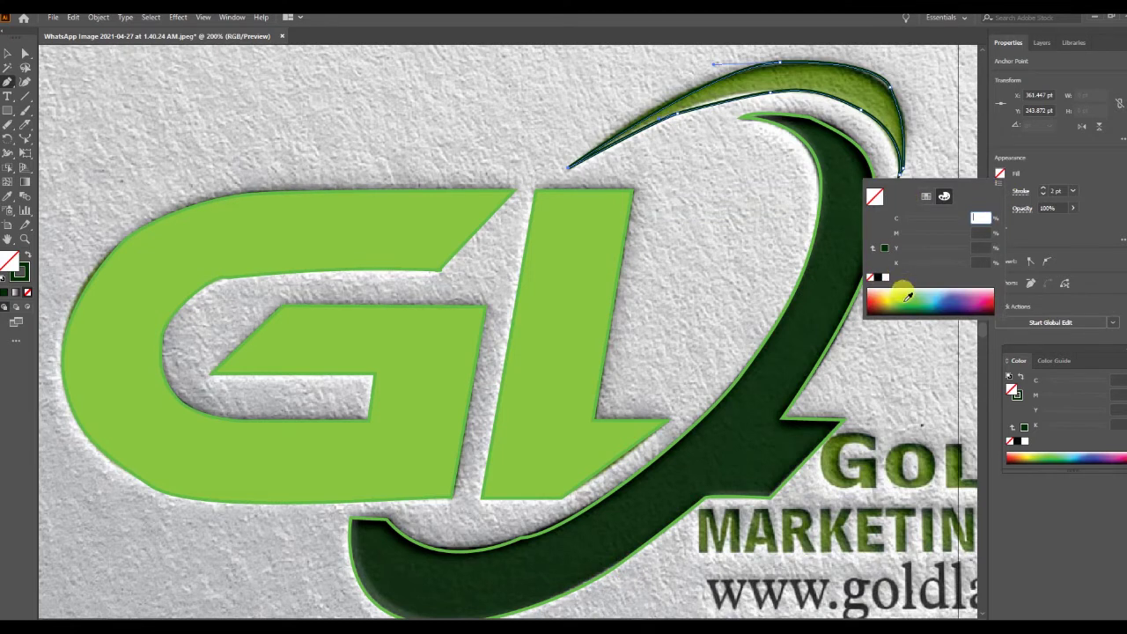
left_click(908, 296)
left_click(907, 294)
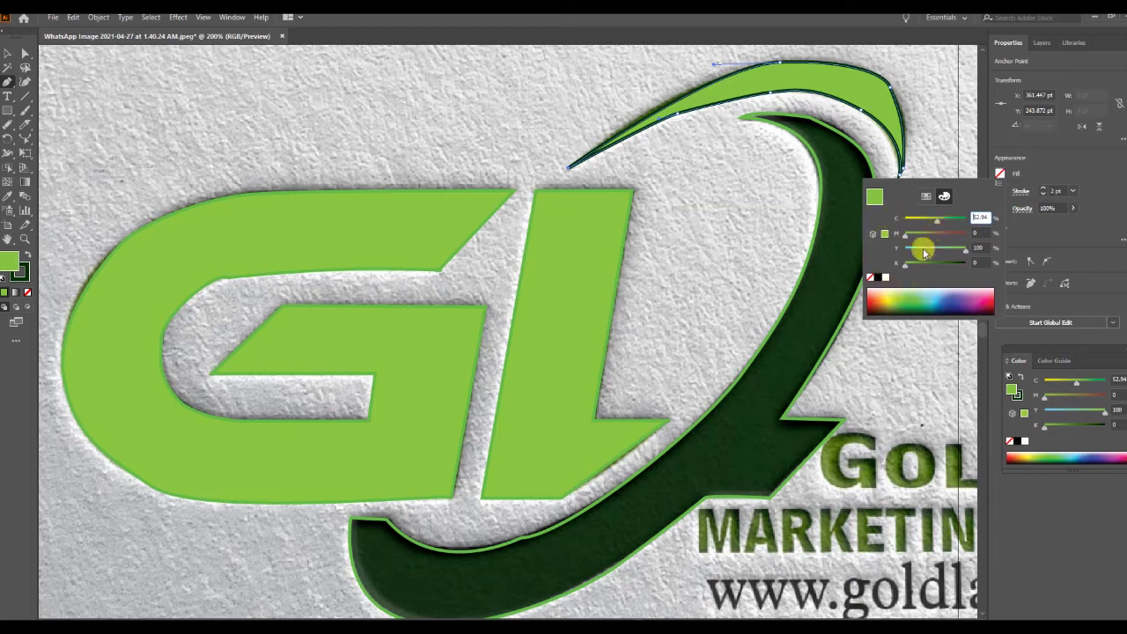
Change the crescent's stroke to light green with cyan 53.33, then deselect it
left_click(999, 173)
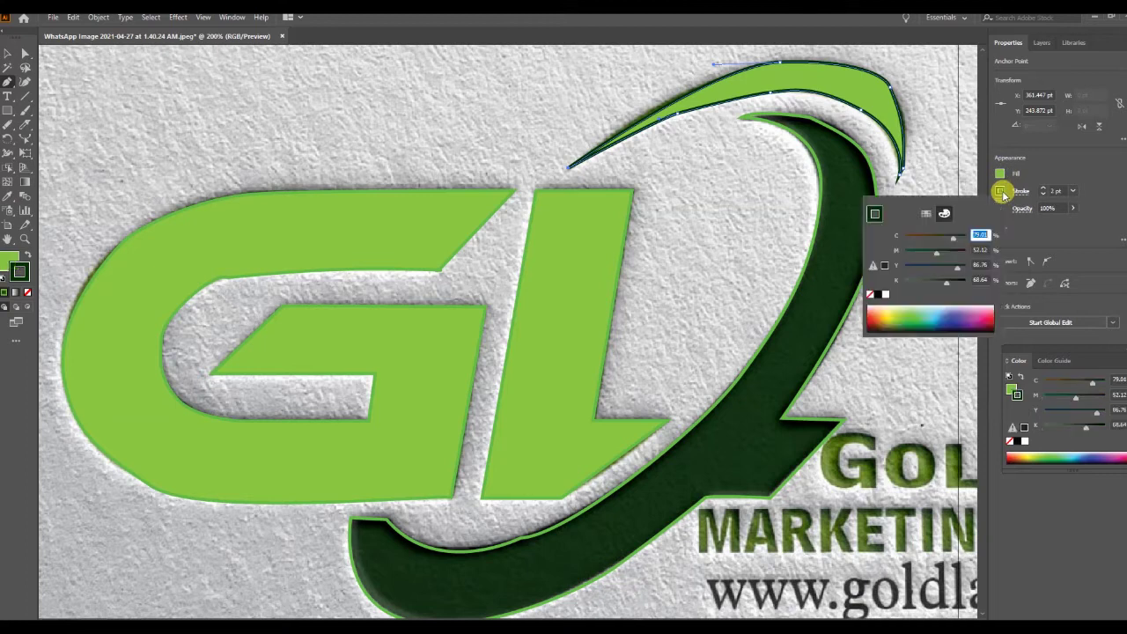
left_click(898, 308)
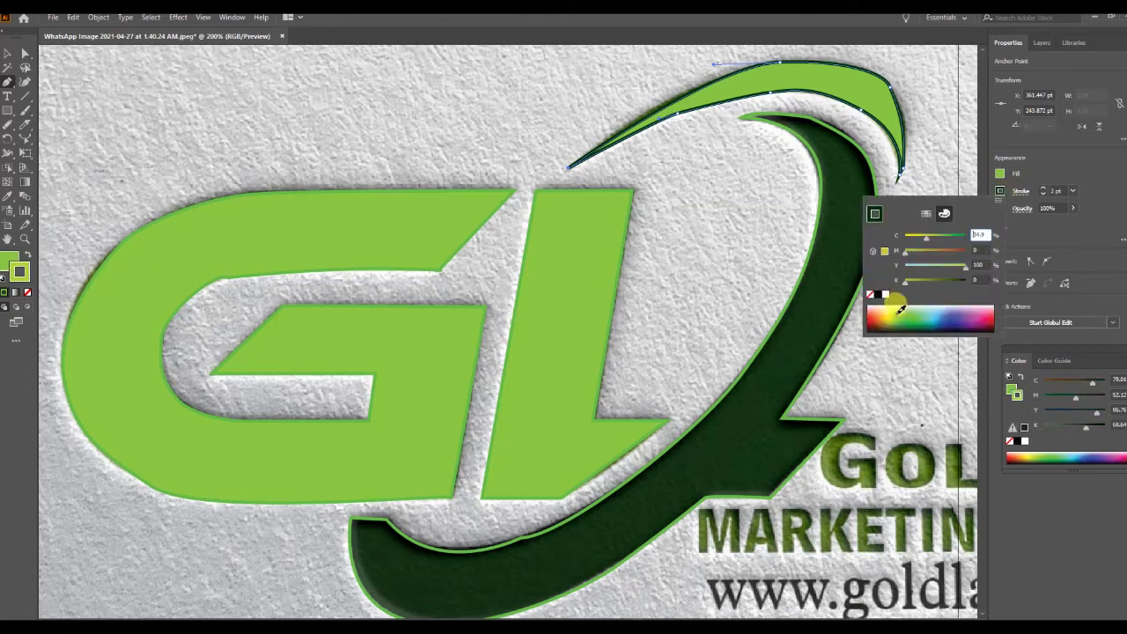
left_click(908, 308)
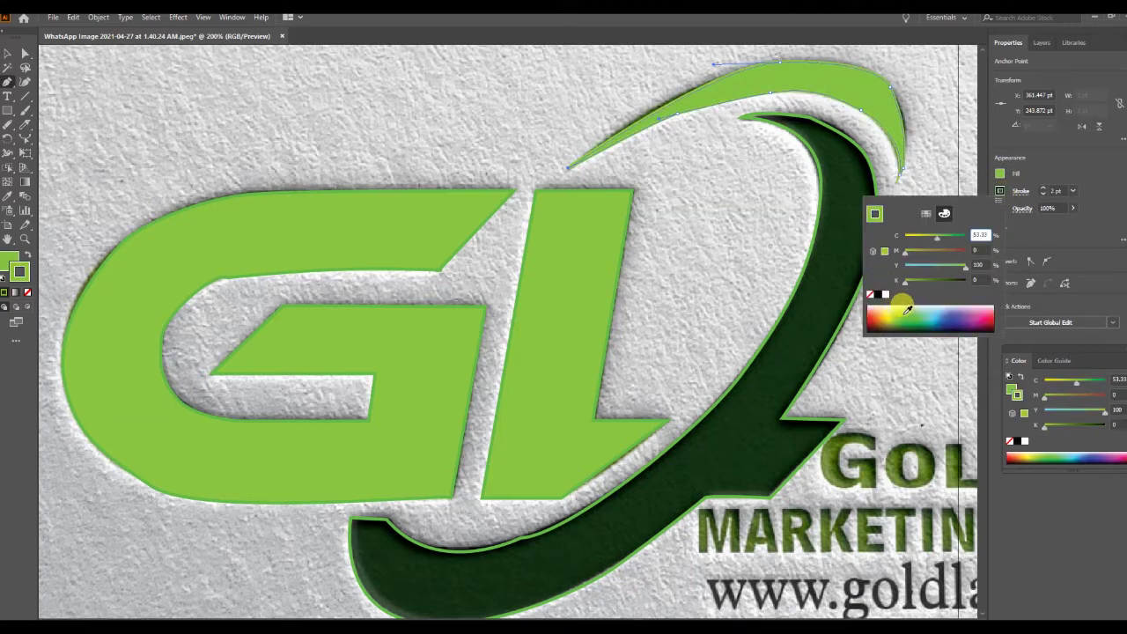
left_click(875, 95)
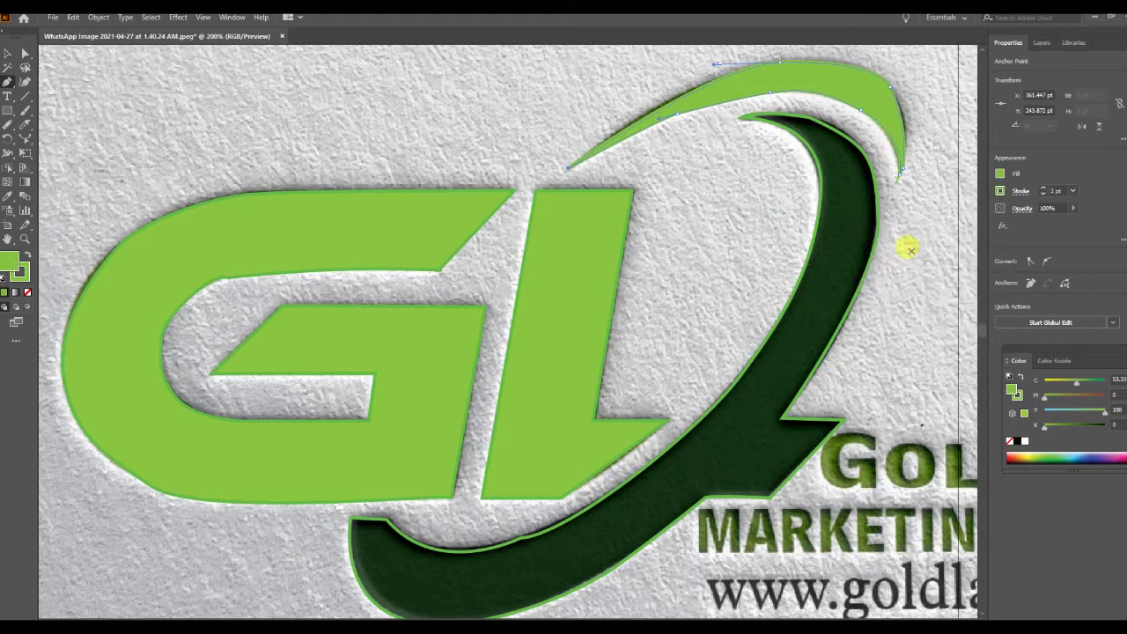
left_click(868, 260)
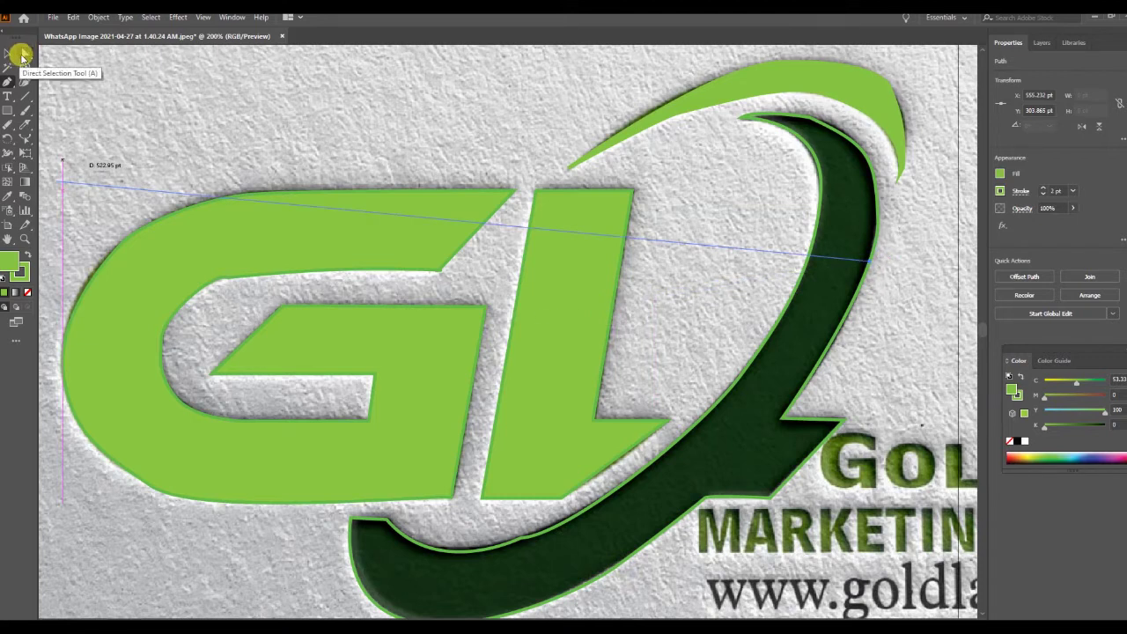
Direct-select the lower swoosh and give it a dark green CMYK fill
left_click(23, 55)
left_click(860, 282)
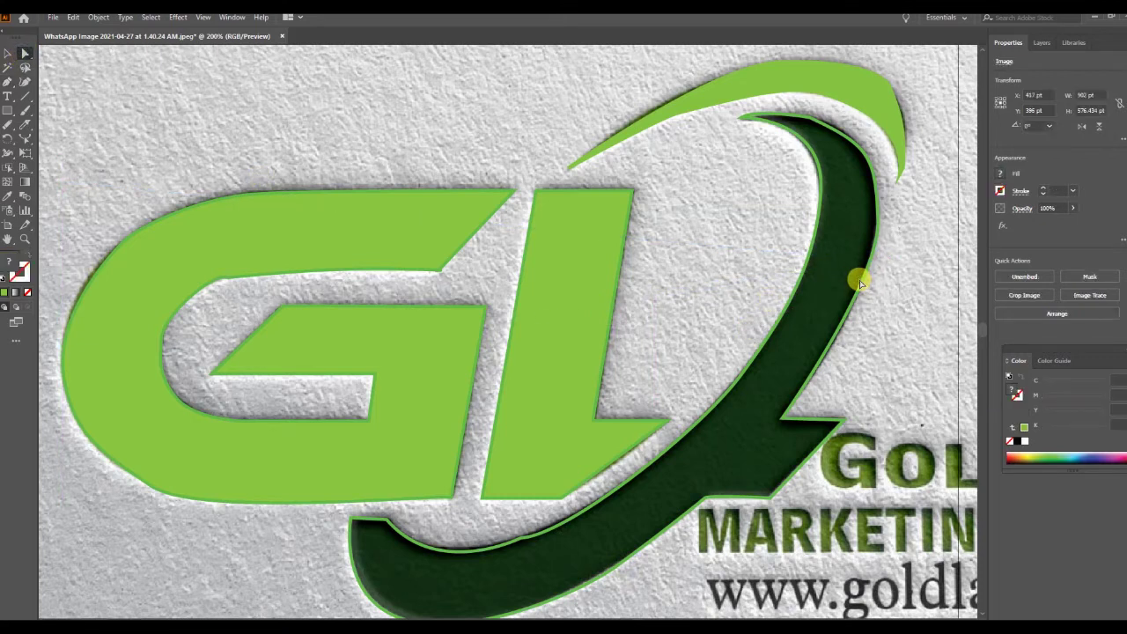
left_click(861, 282)
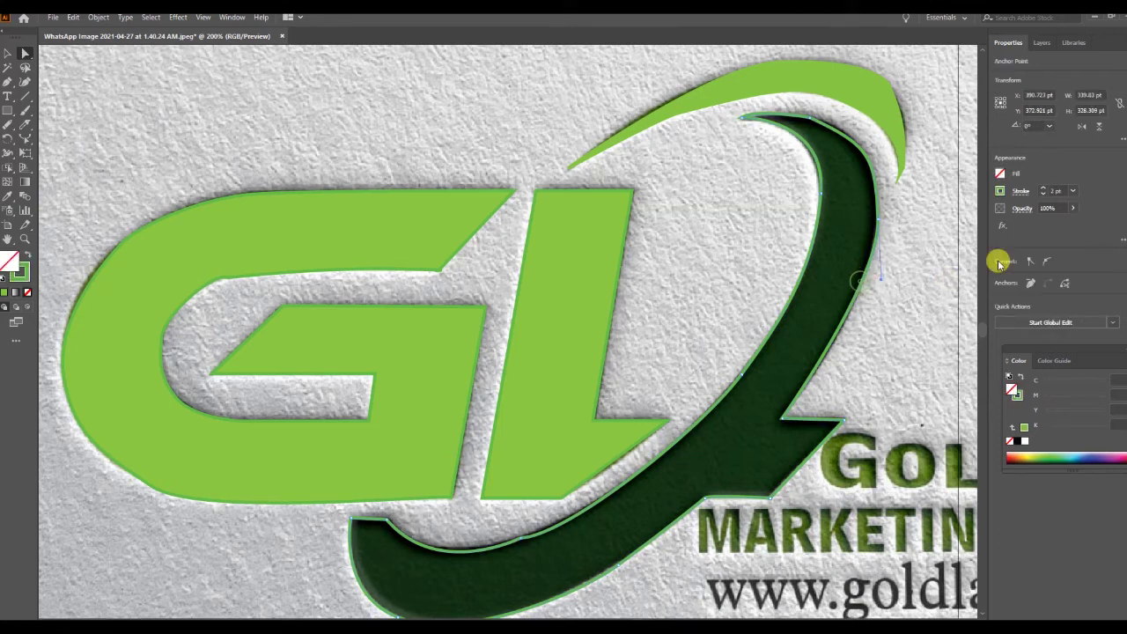
left_click(1002, 175)
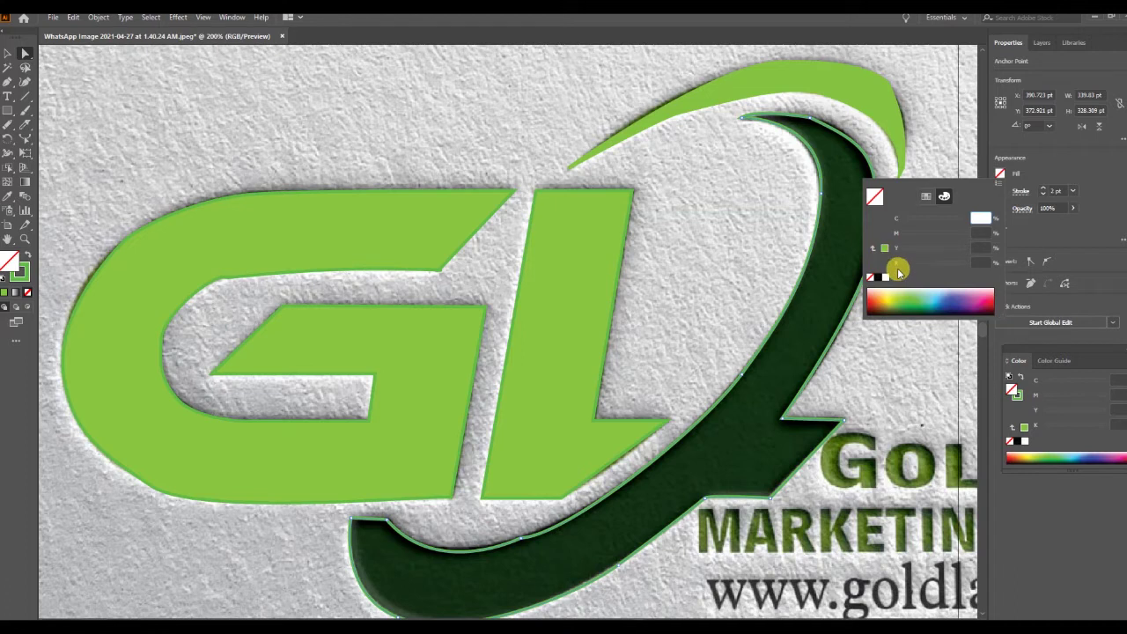
left_click(921, 304)
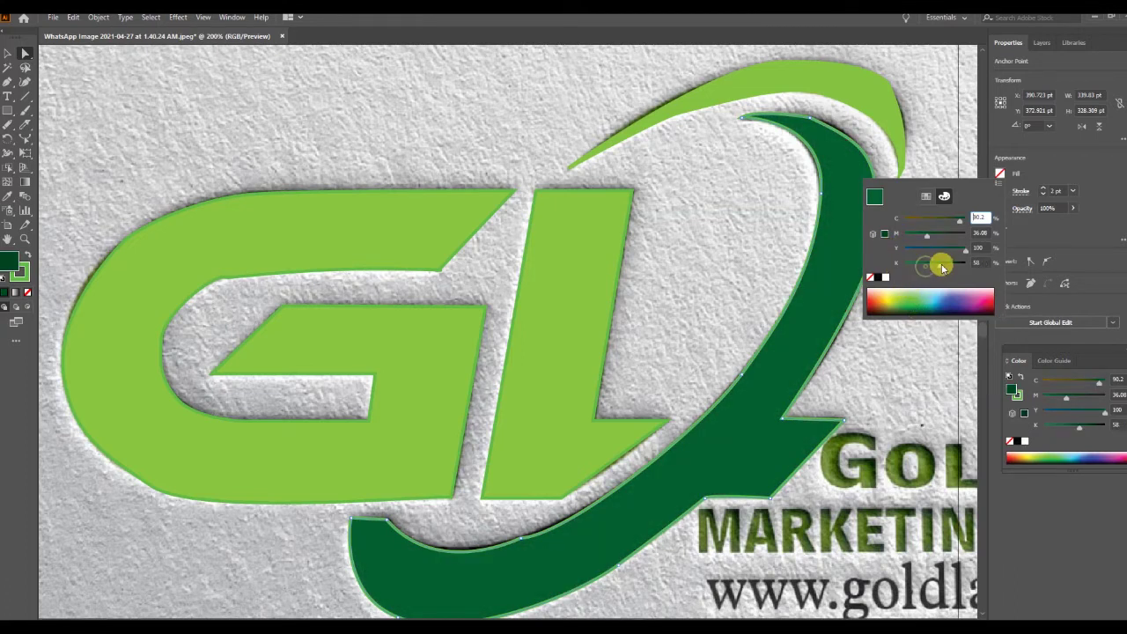
left_click_drag(925, 269, 947, 269)
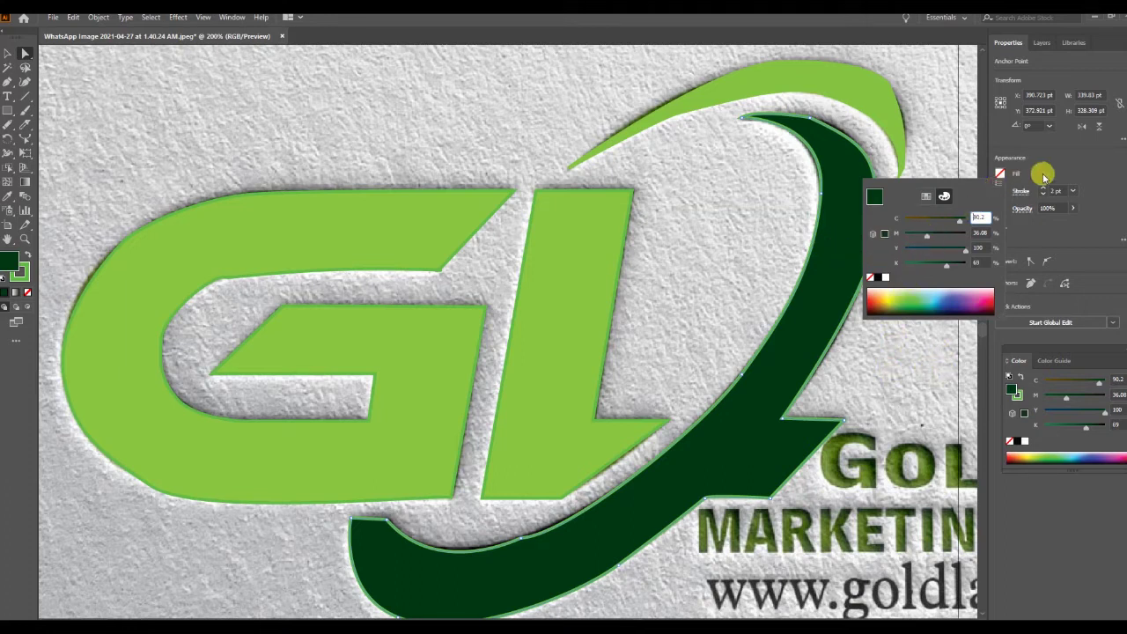
left_click(1002, 192)
Darken the lower swoosh's stroke to near-black green with K at 94
left_click(1002, 192)
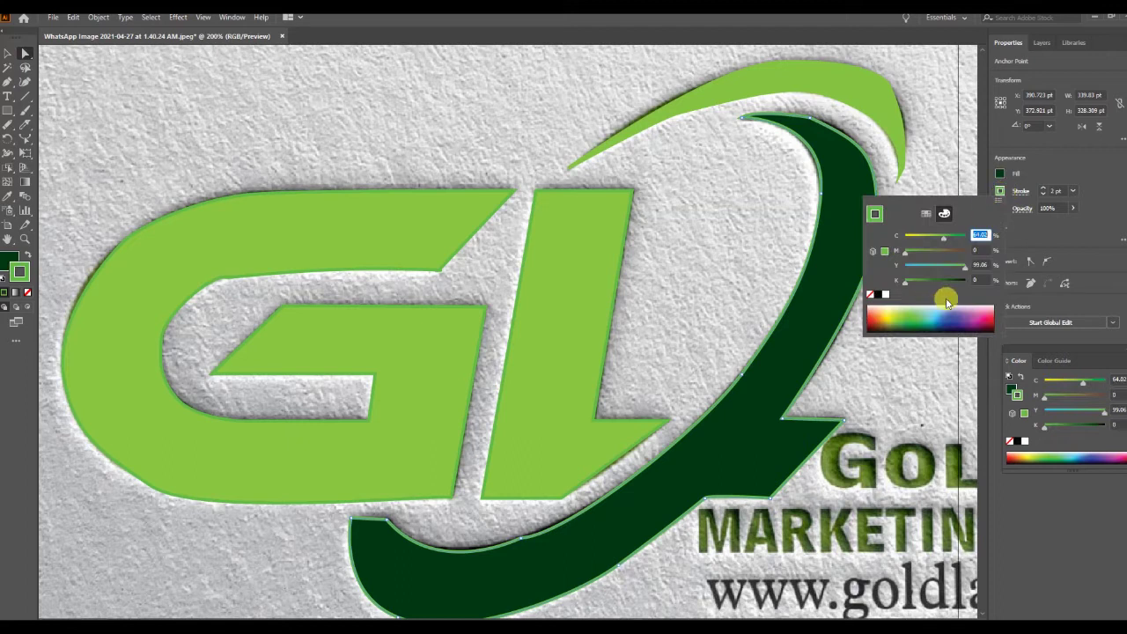
left_click_drag(950, 280, 961, 282)
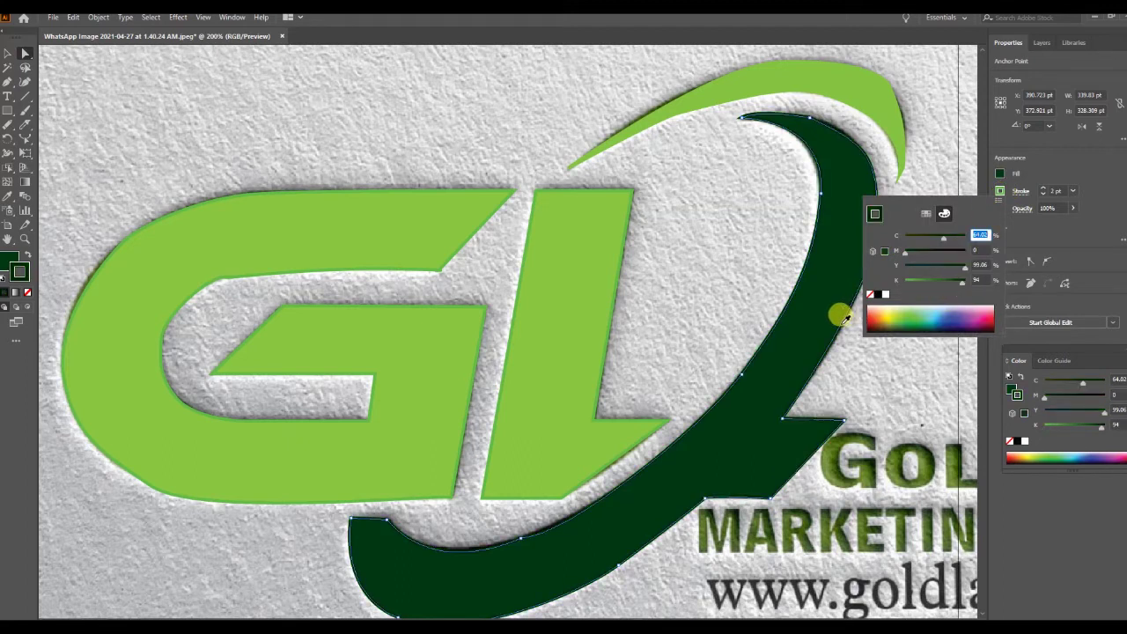
left_click(843, 317)
left_click(914, 283)
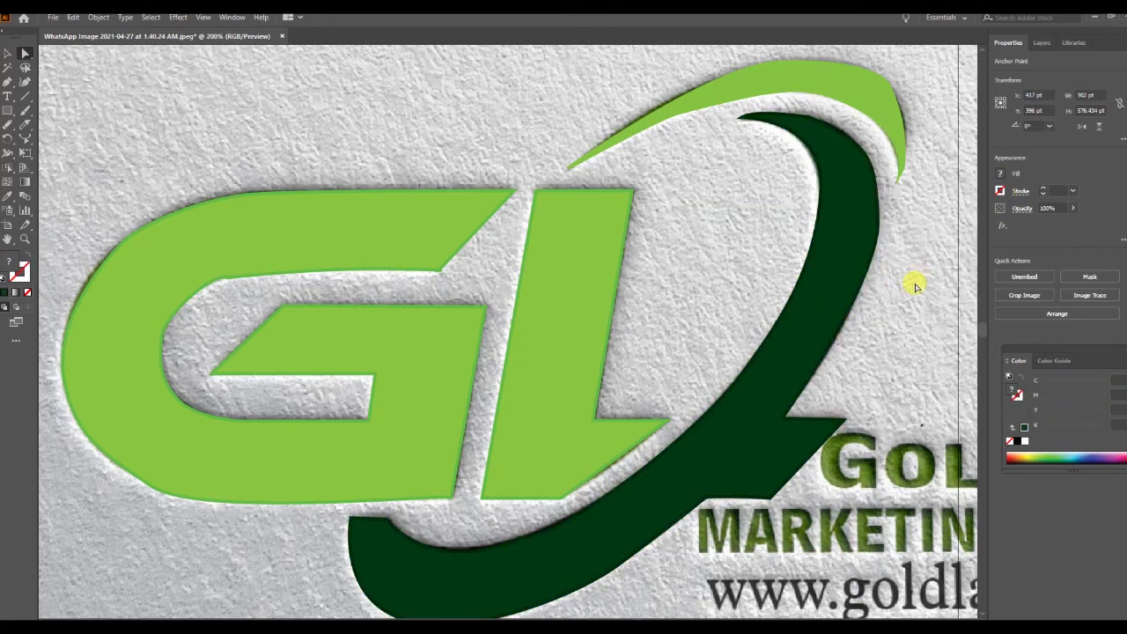
Set the embedded photo's stroke to None
left_click(1001, 191)
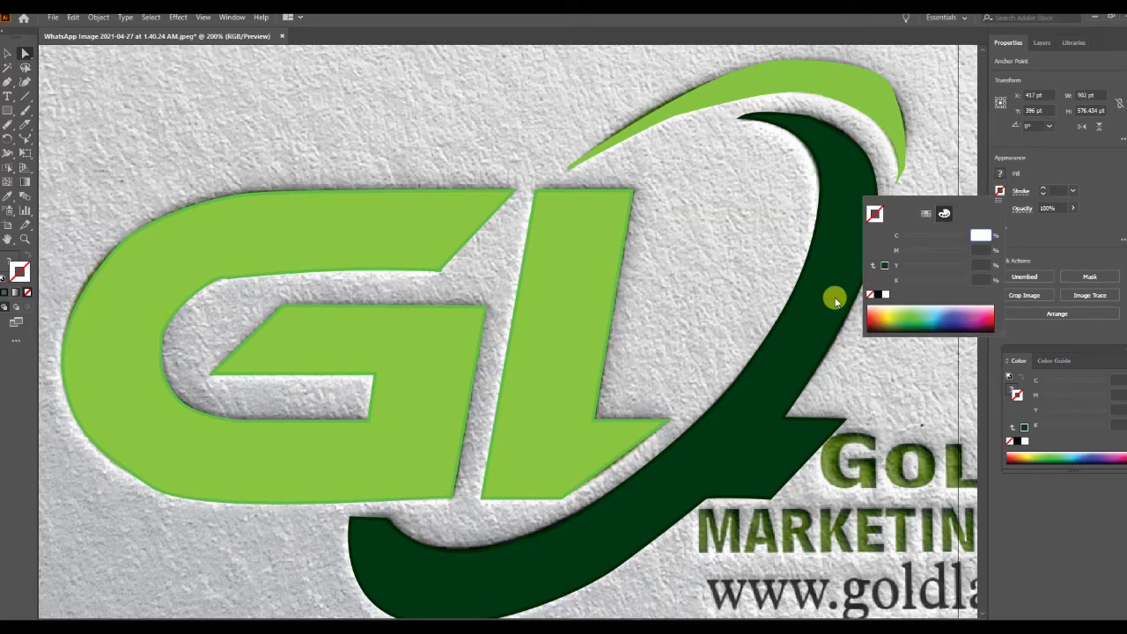
left_click(925, 213)
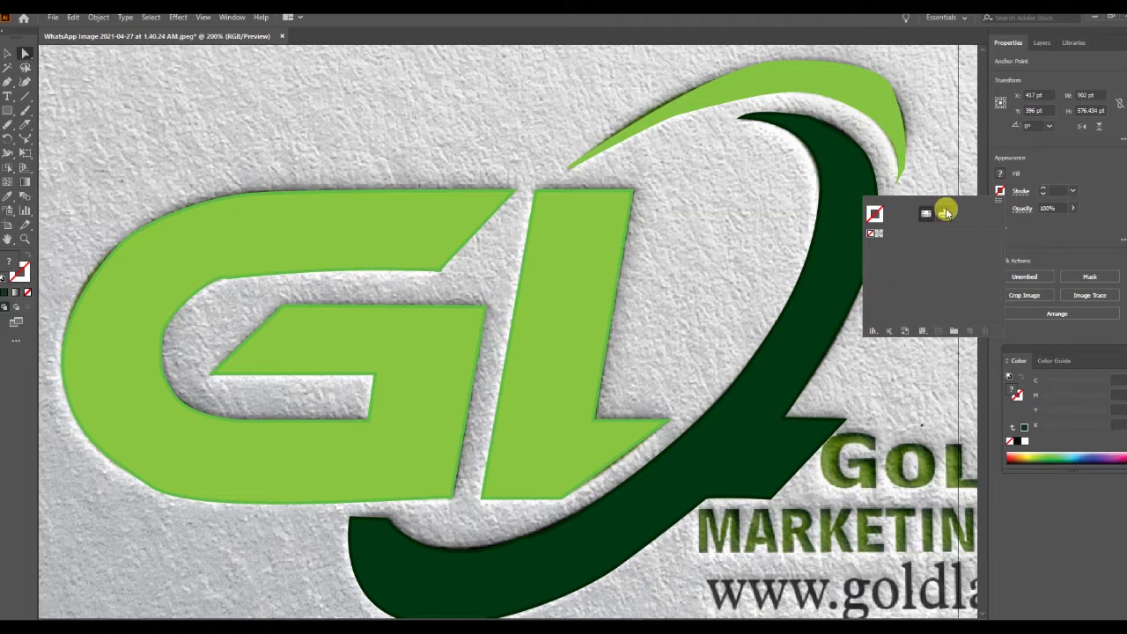
left_click(944, 213)
left_click(891, 315)
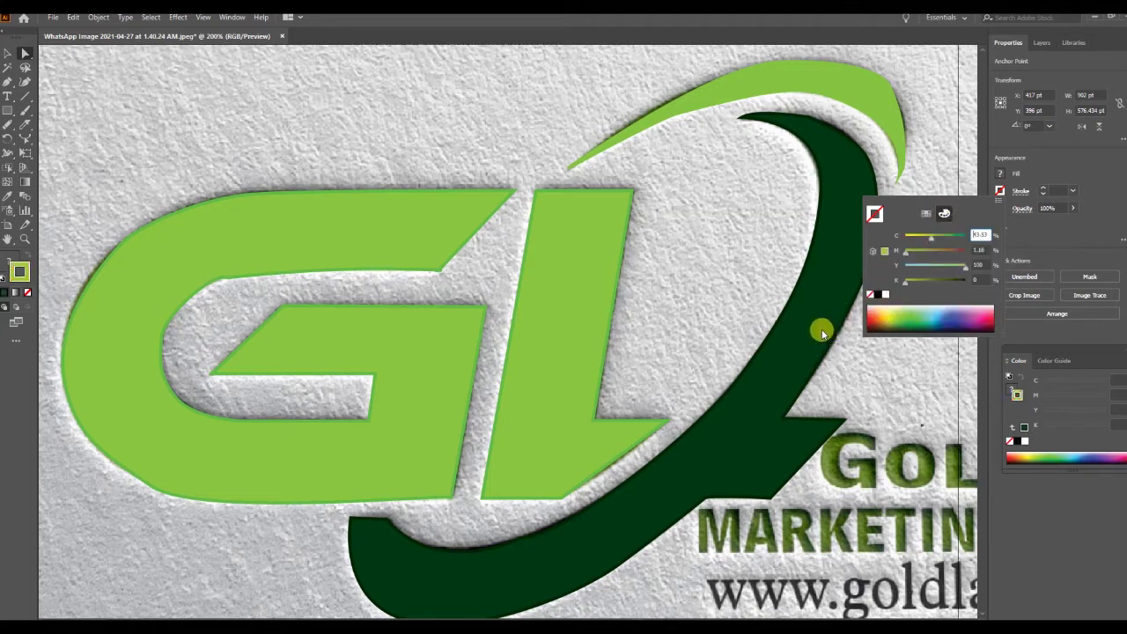
left_click_drag(958, 280, 953, 281)
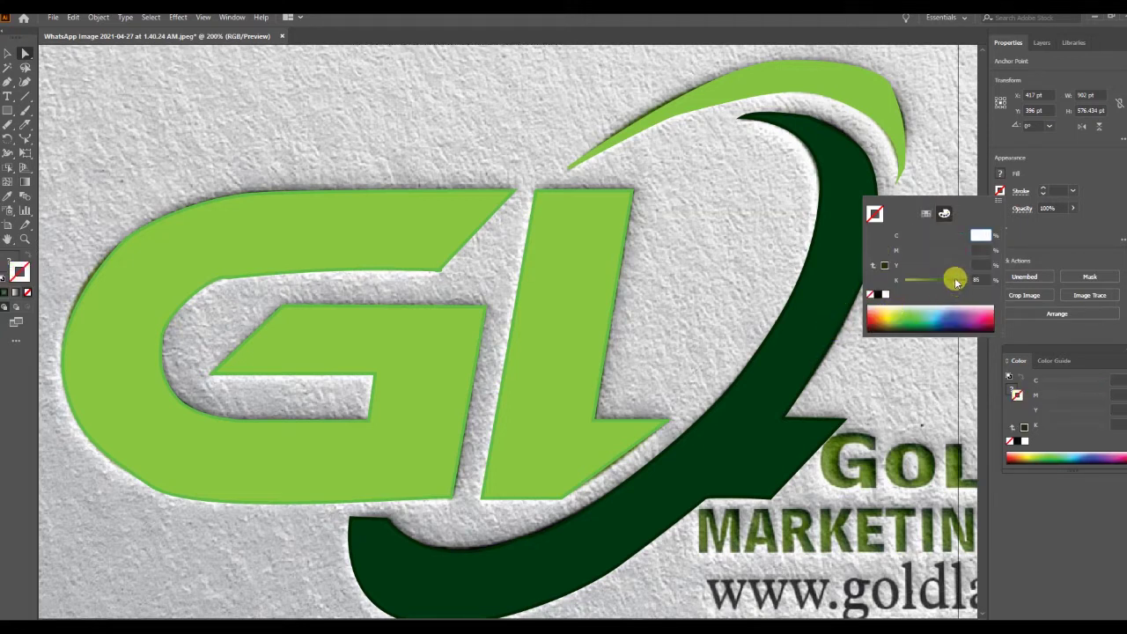
left_click(909, 324)
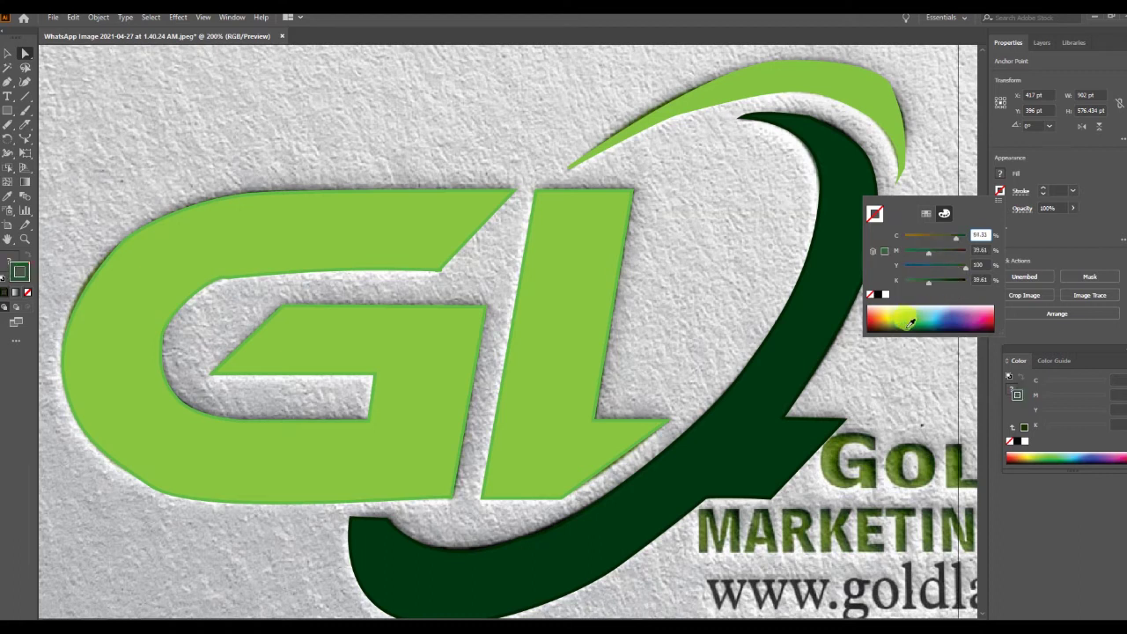
key("slash")
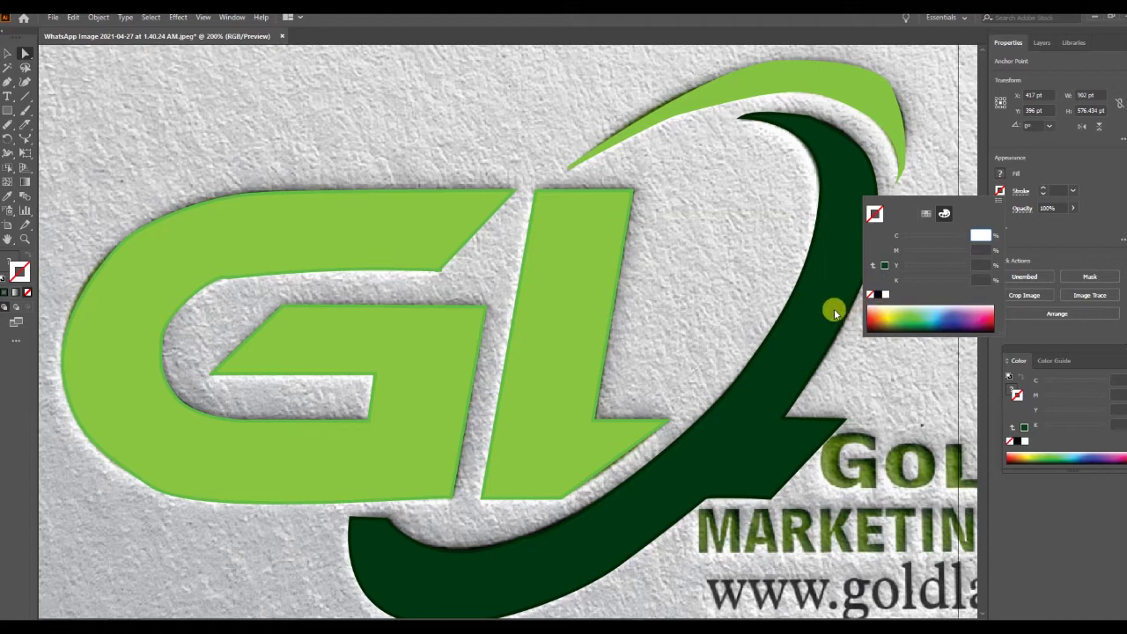
left_click(830, 309)
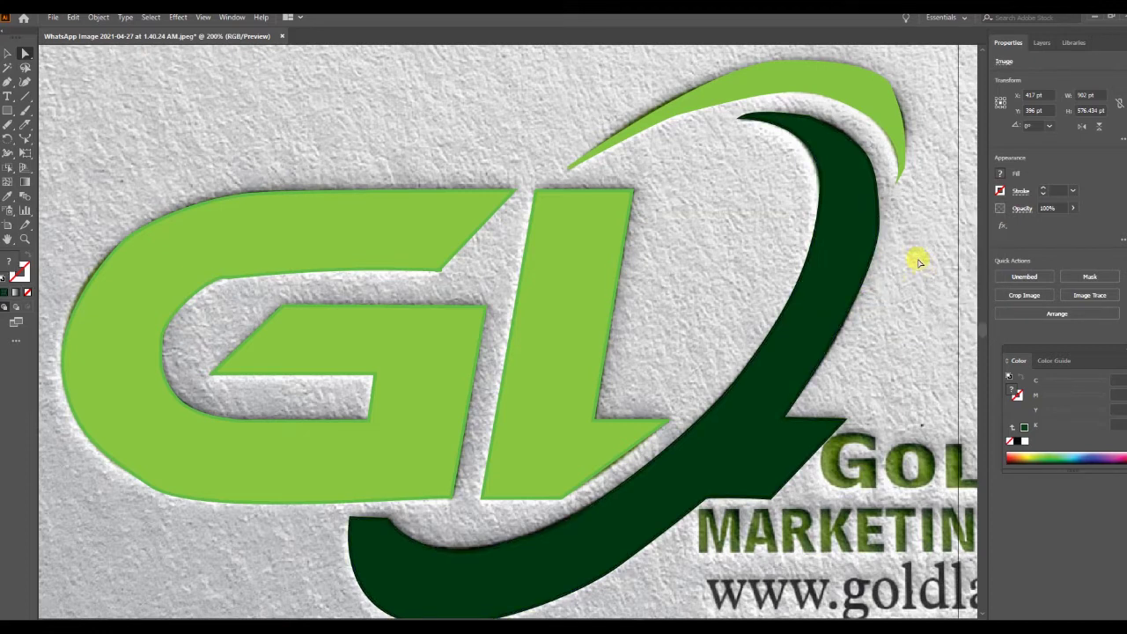
Zoom out and move the textured photo above the white artboard
scroll(725, 361, "down", 1)
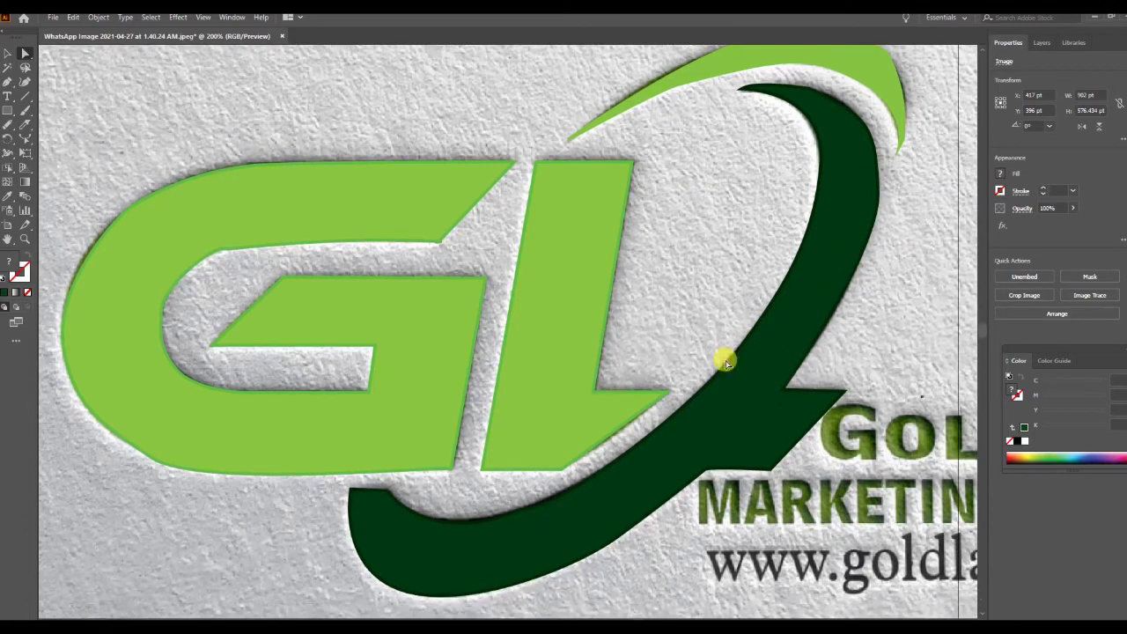
key("ctrl+minus")
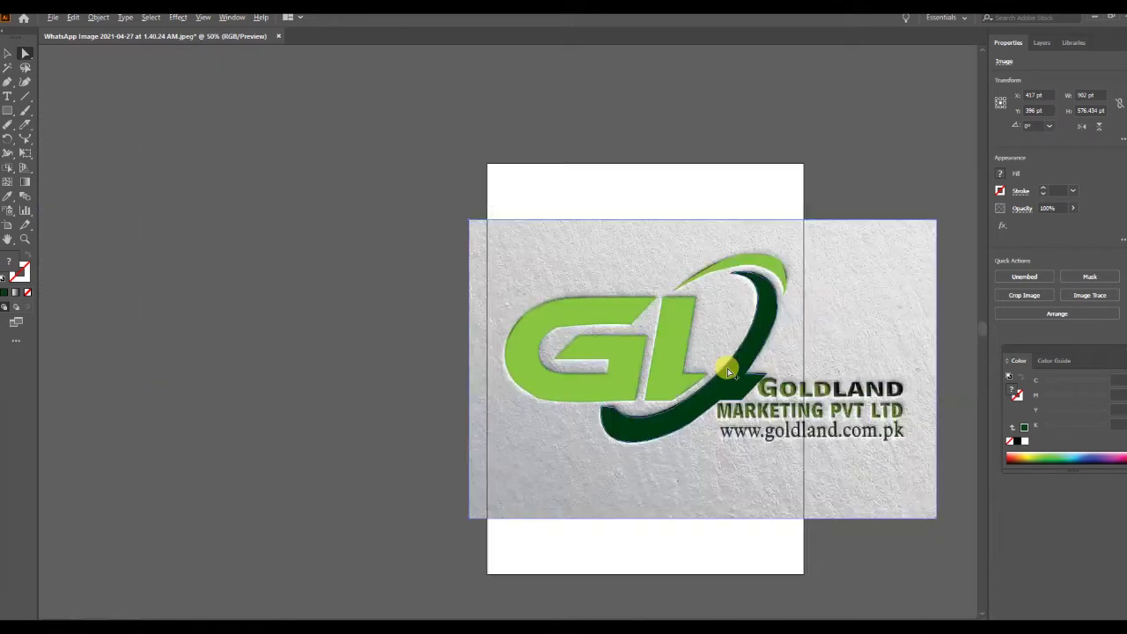
key("ctrl+minus")
key("ctrl+minus")
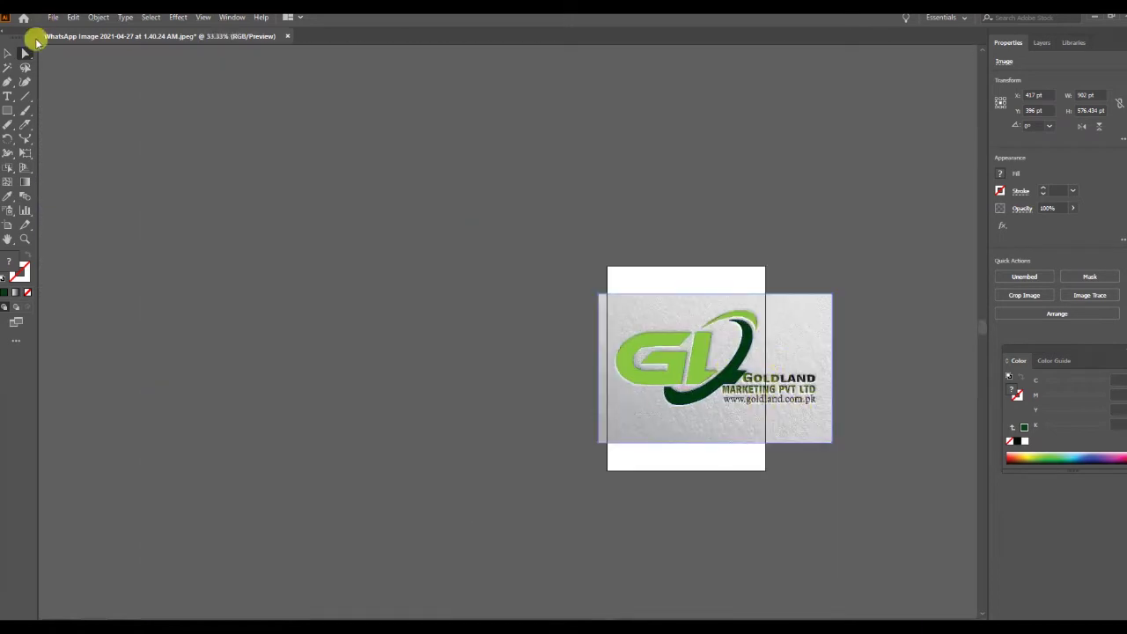
left_click(25, 54)
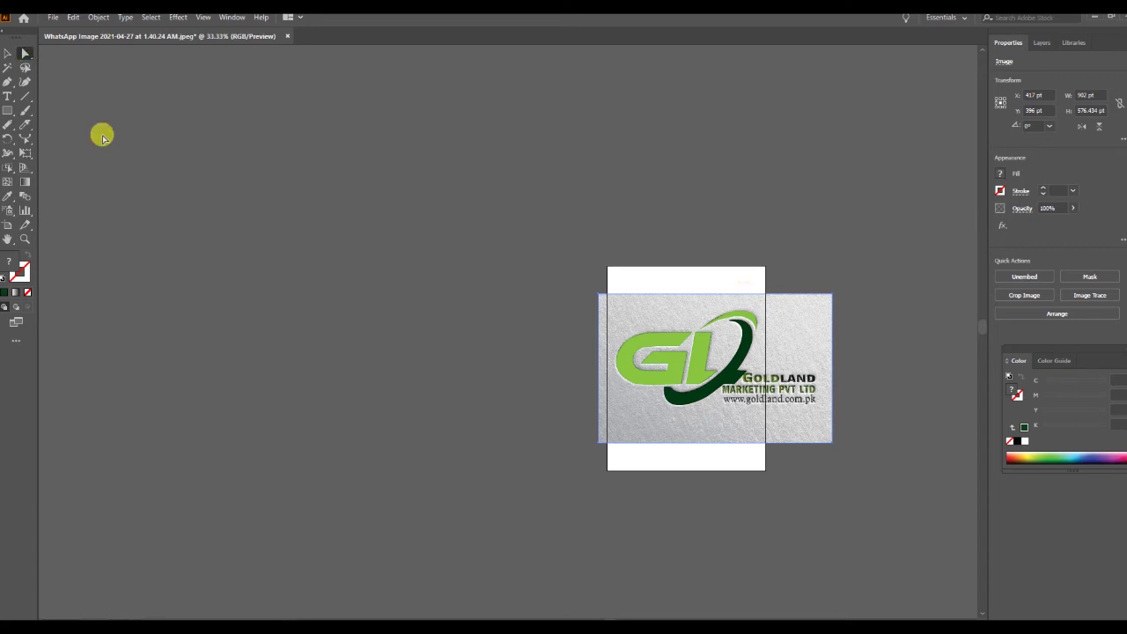
left_click_drag(808, 311, 806, 117)
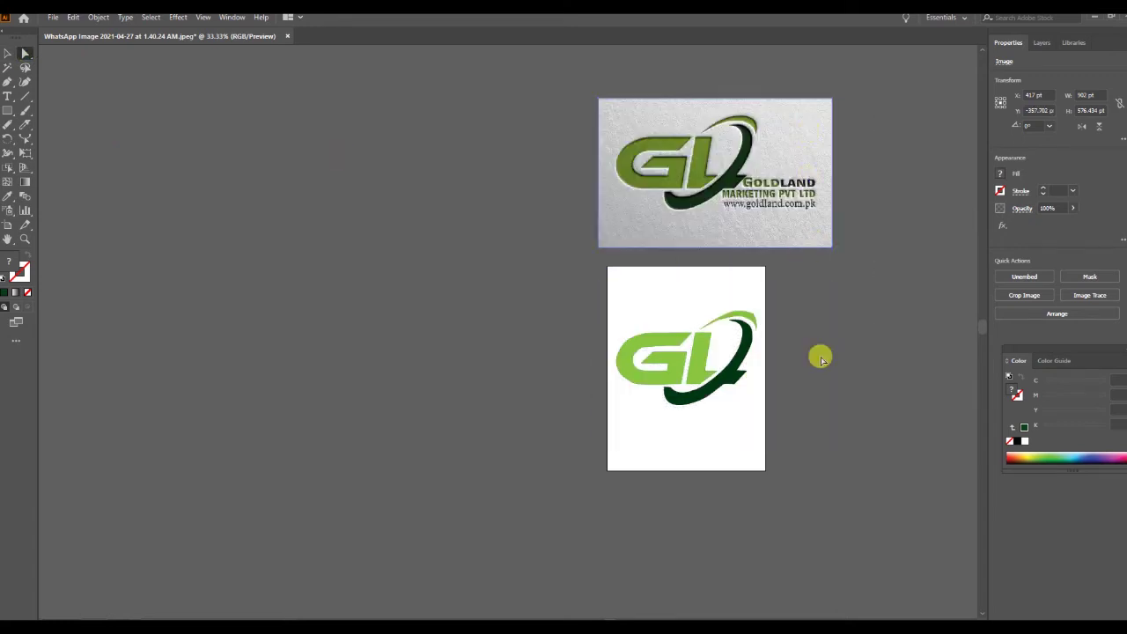
left_click(804, 335)
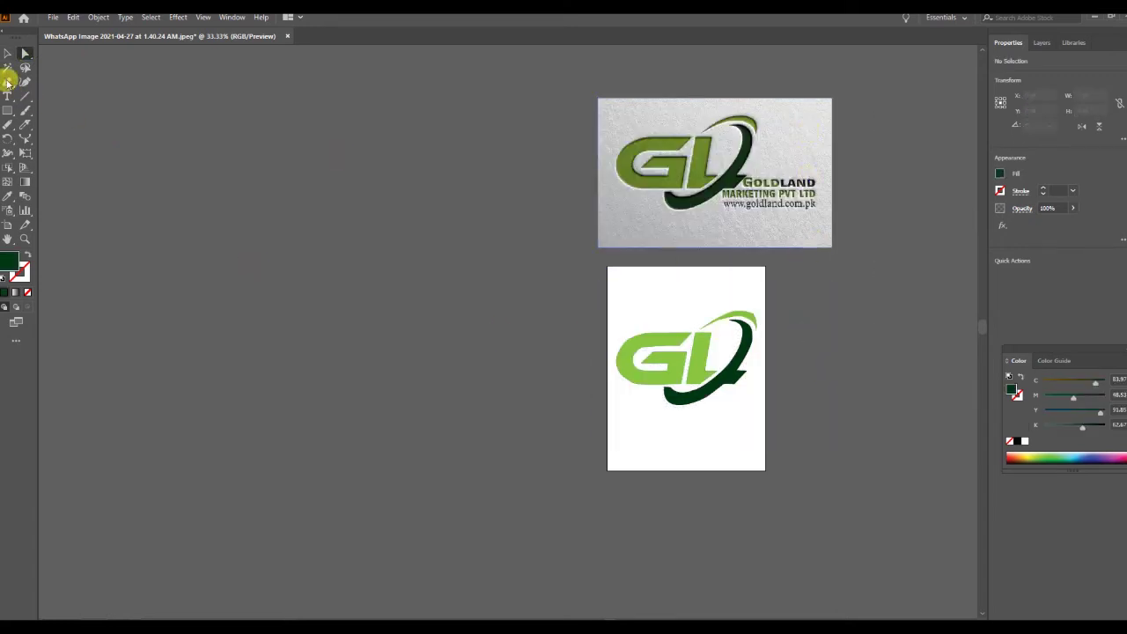
Select the traced GL logo and scale it down to 347.48 × 232.283 pt
left_click(11, 58)
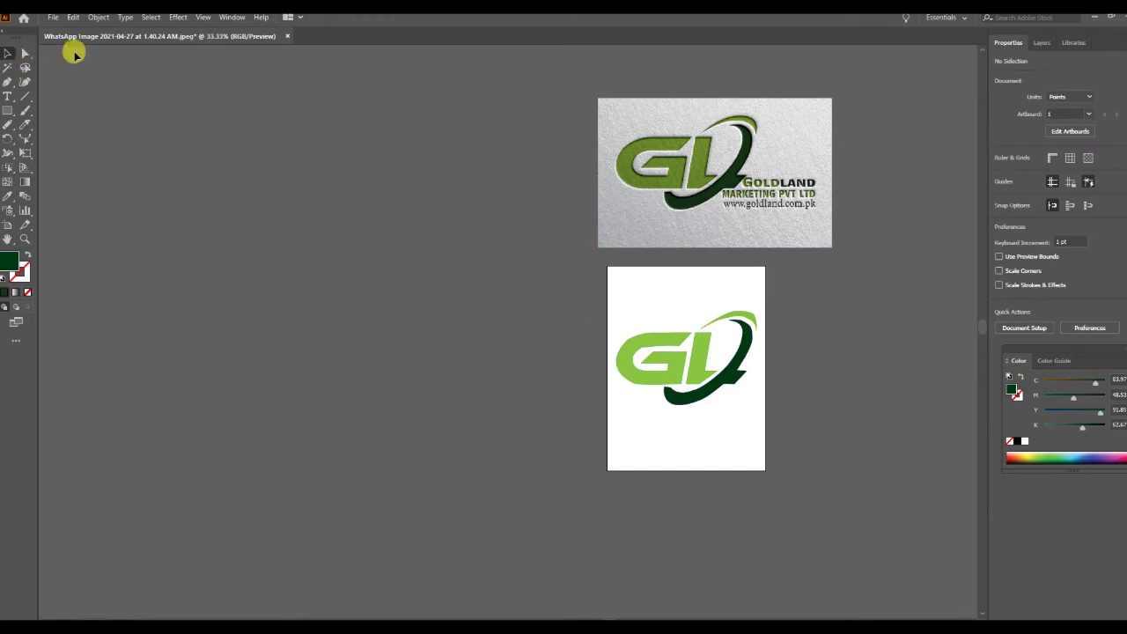
left_click(25, 54)
left_click_drag(581, 280, 826, 444)
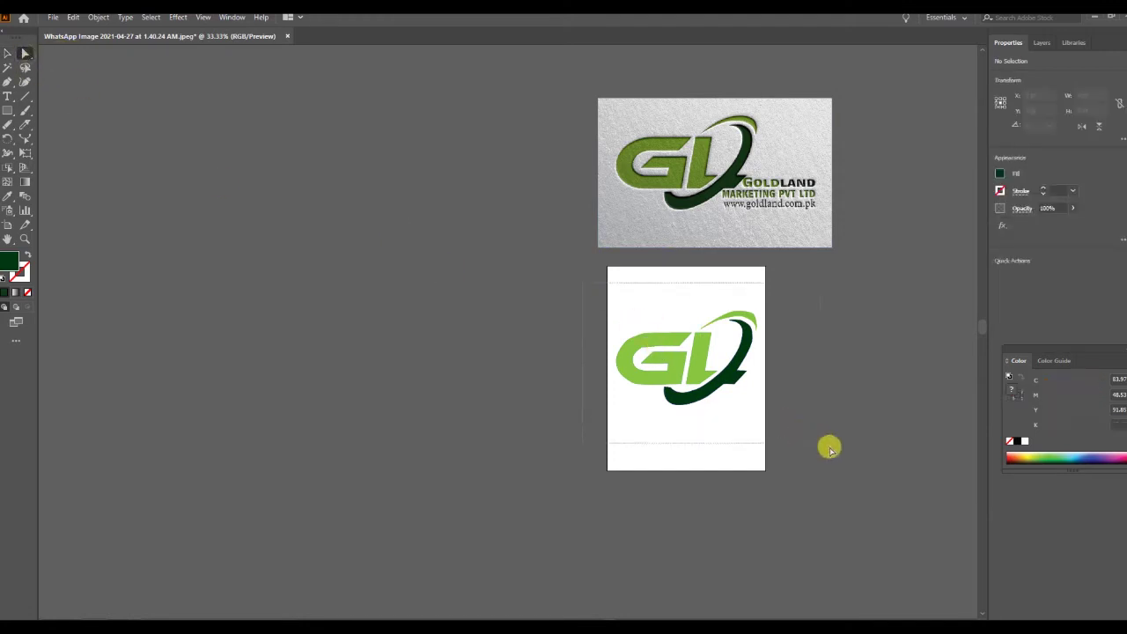
left_click(7, 54)
left_click_drag(756, 403, 670, 345)
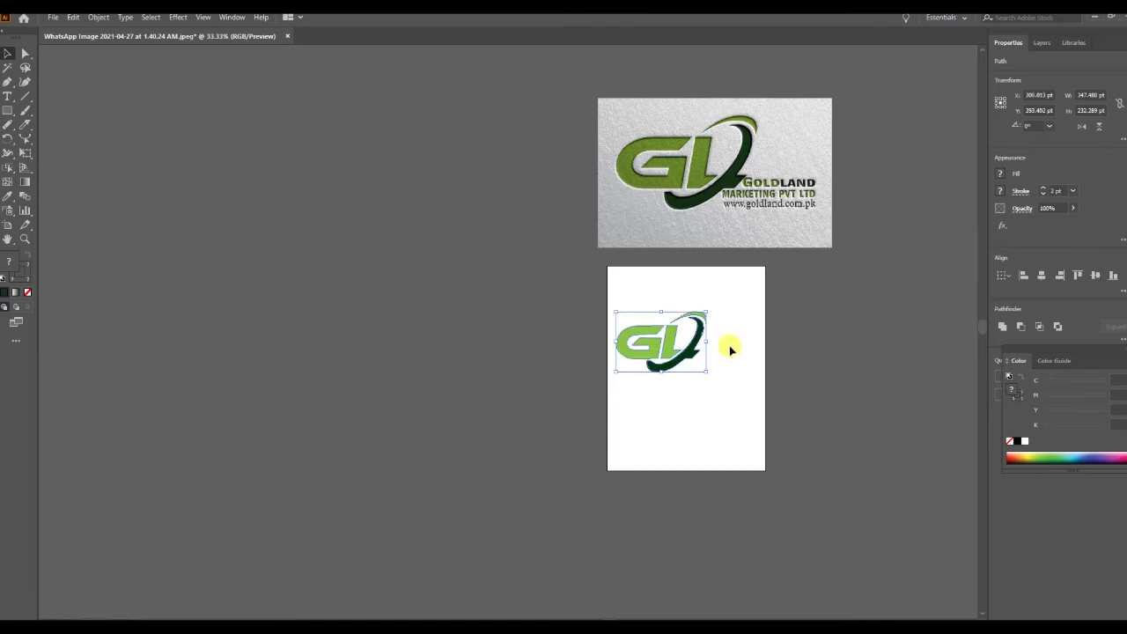
Nudge the L shape slightly left and up, closer to the G
left_click(729, 347)
left_click(23, 54)
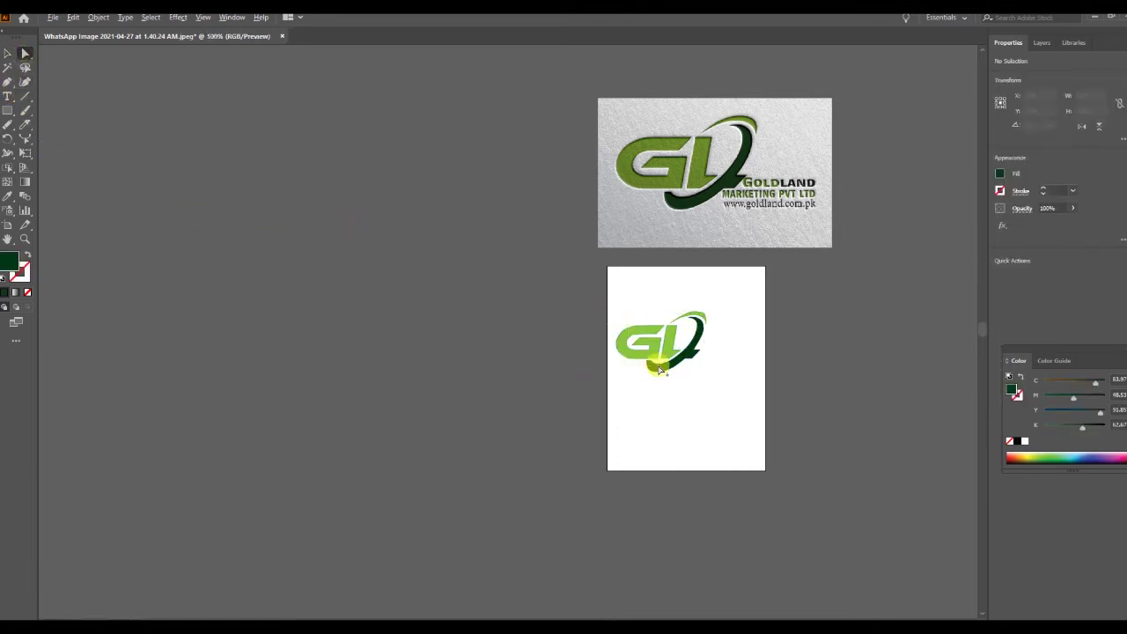
scroll(616, 357, "up", 5)
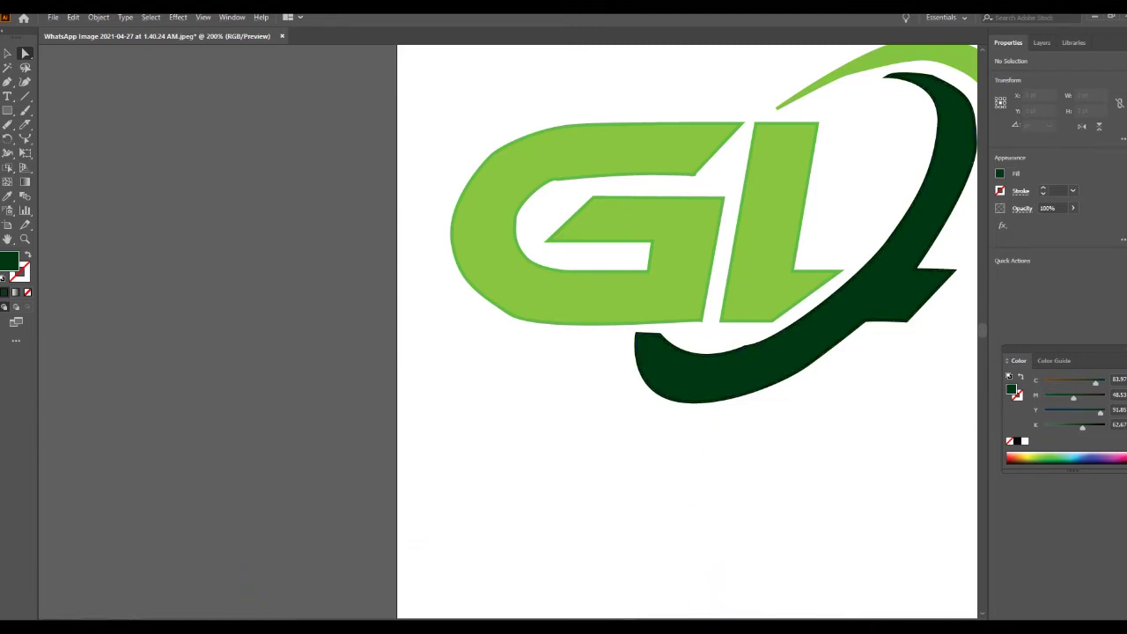
scroll(672, 332, "right", 1)
scroll(673, 332, "right", 2)
scroll(672, 331, "right", 2)
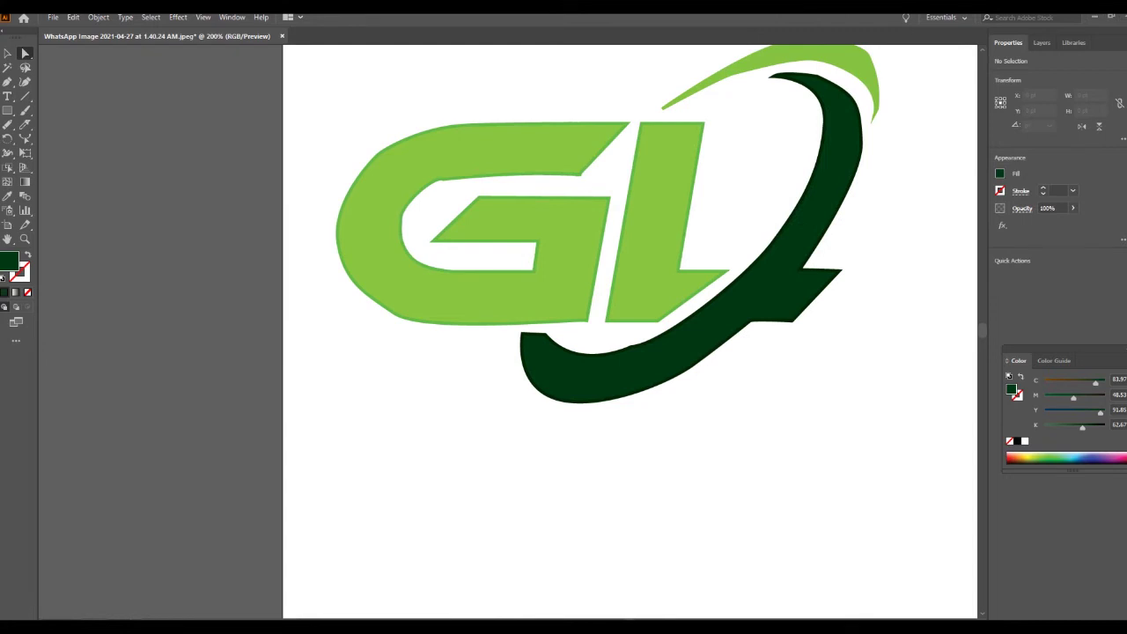
scroll(629, 332, "right", 2)
scroll(630, 332, "right", 2)
scroll(630, 332, "right", 2)
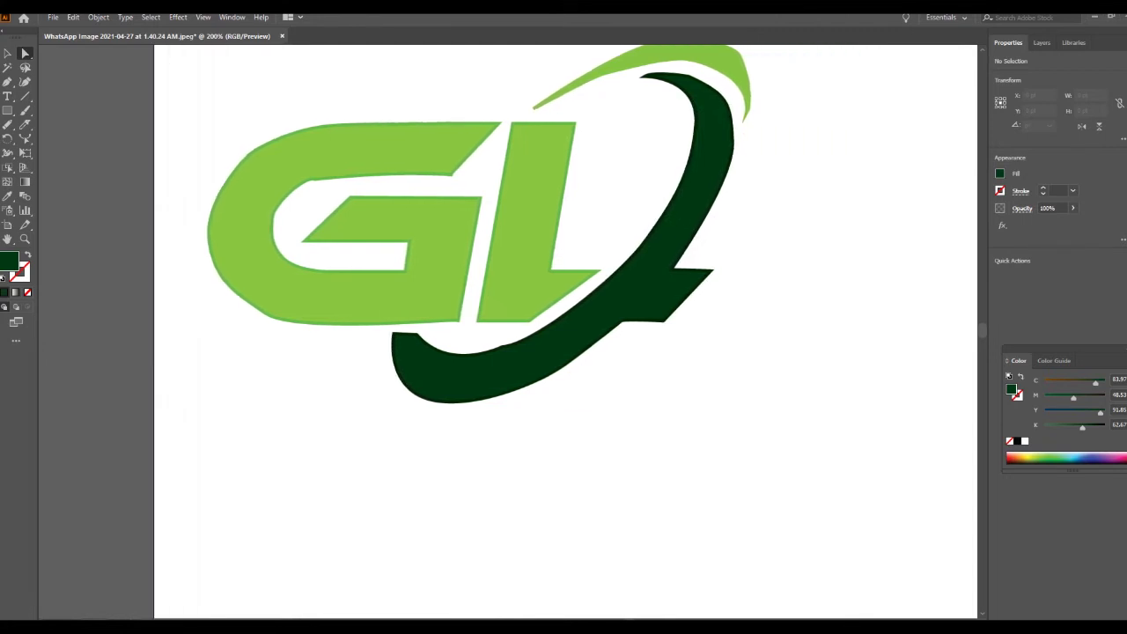
scroll(630, 332, "right", 1)
scroll(750, 572, "right", 1)
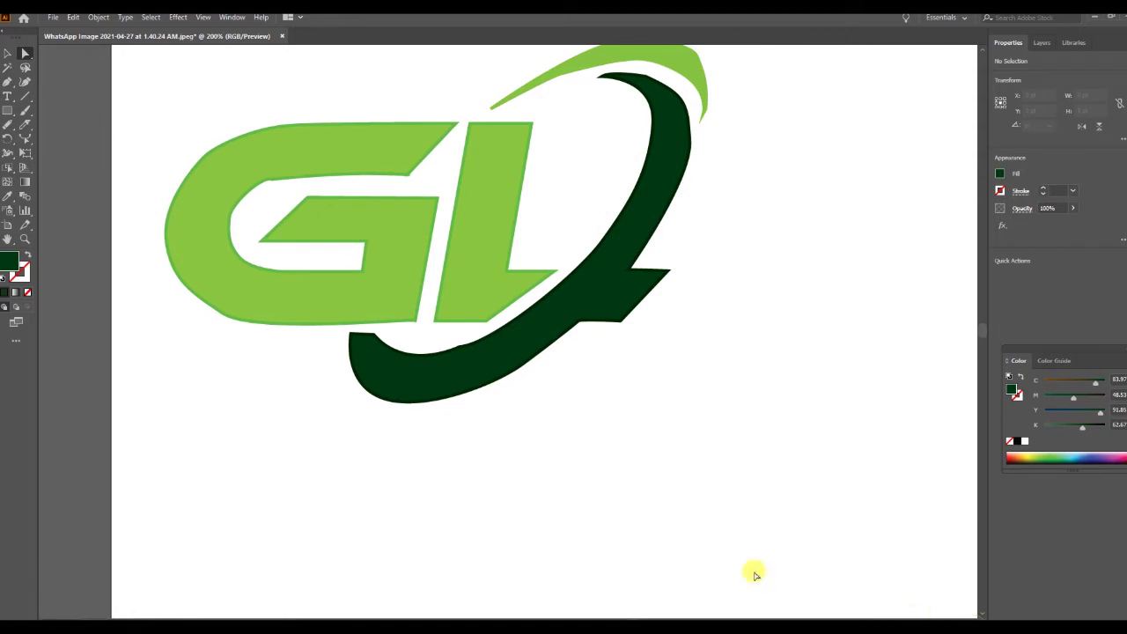
left_click(508, 284)
left_click_drag(552, 277, 563, 275)
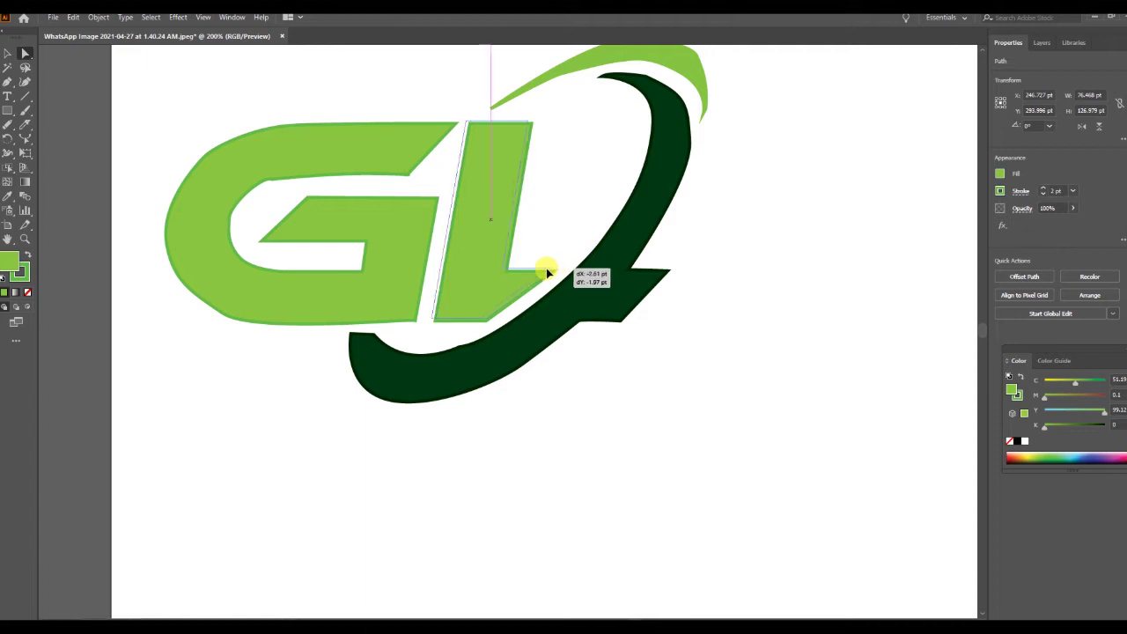
left_click_drag(563, 275, 543, 268)
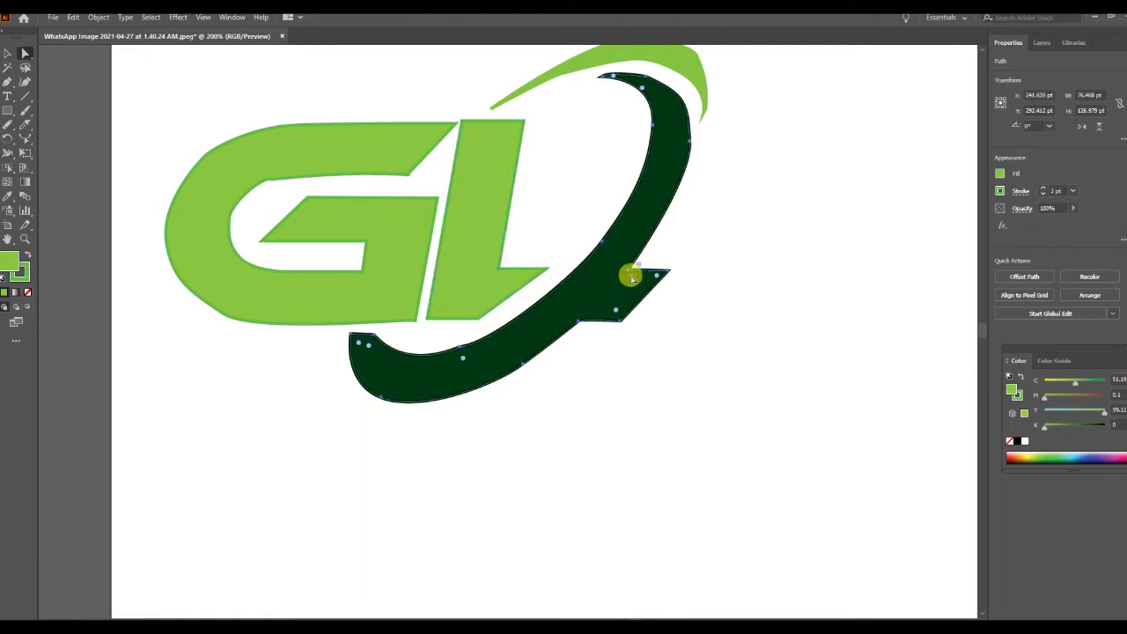
Redraw the dark green swoosh's edge near the L with the Pen tool
left_click(632, 278)
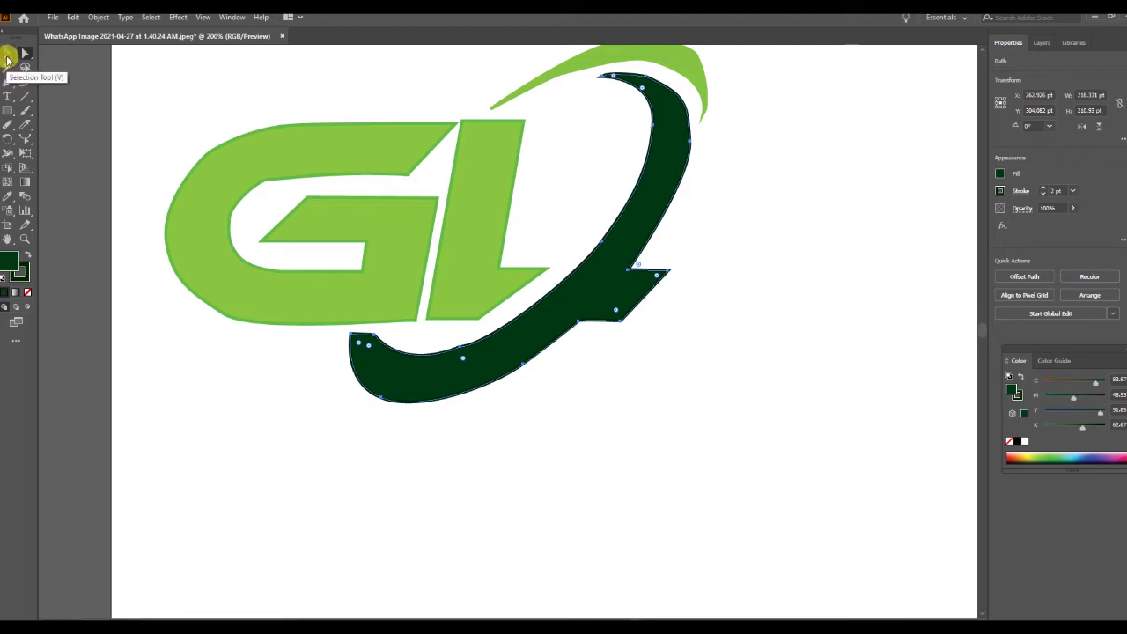
left_click(7, 81)
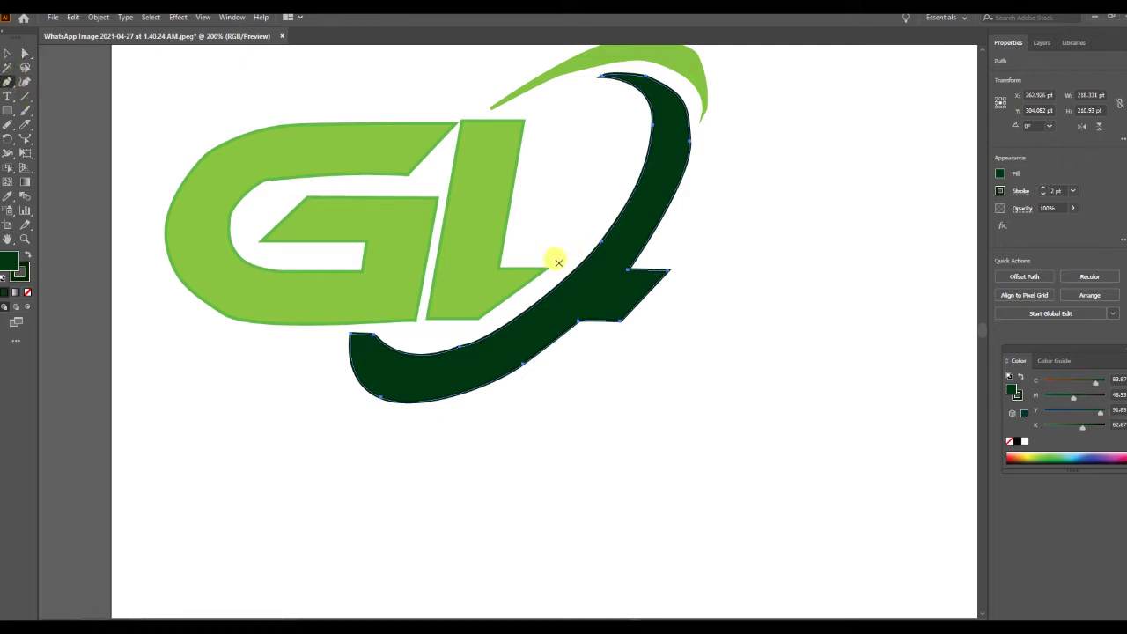
left_click_drag(543, 268, 630, 269)
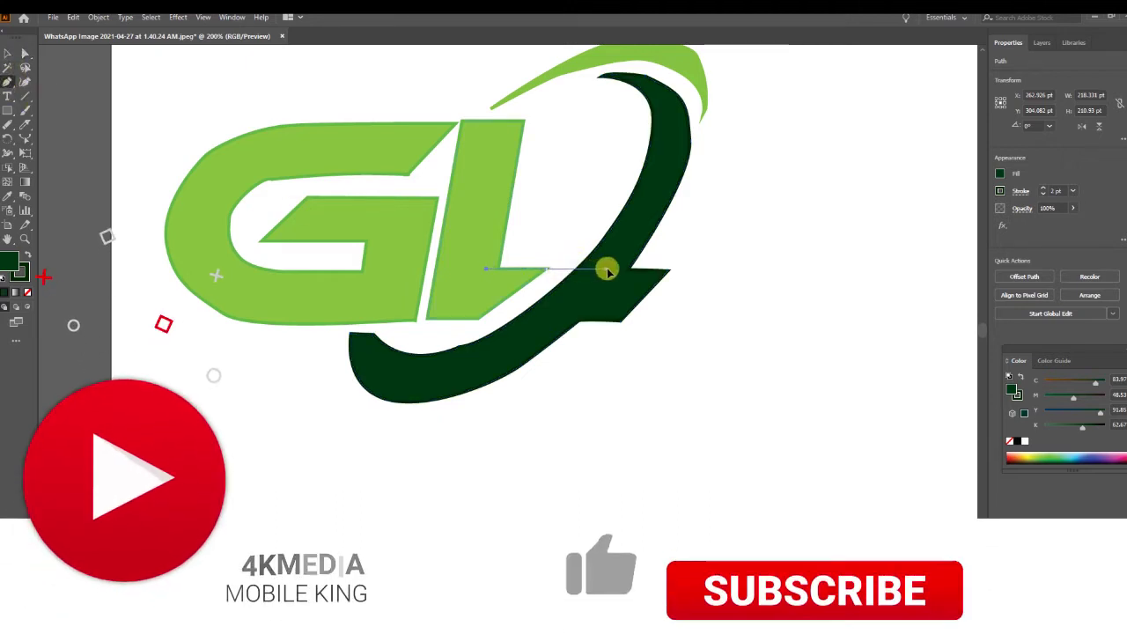
left_click_drag(555, 281, 537, 358)
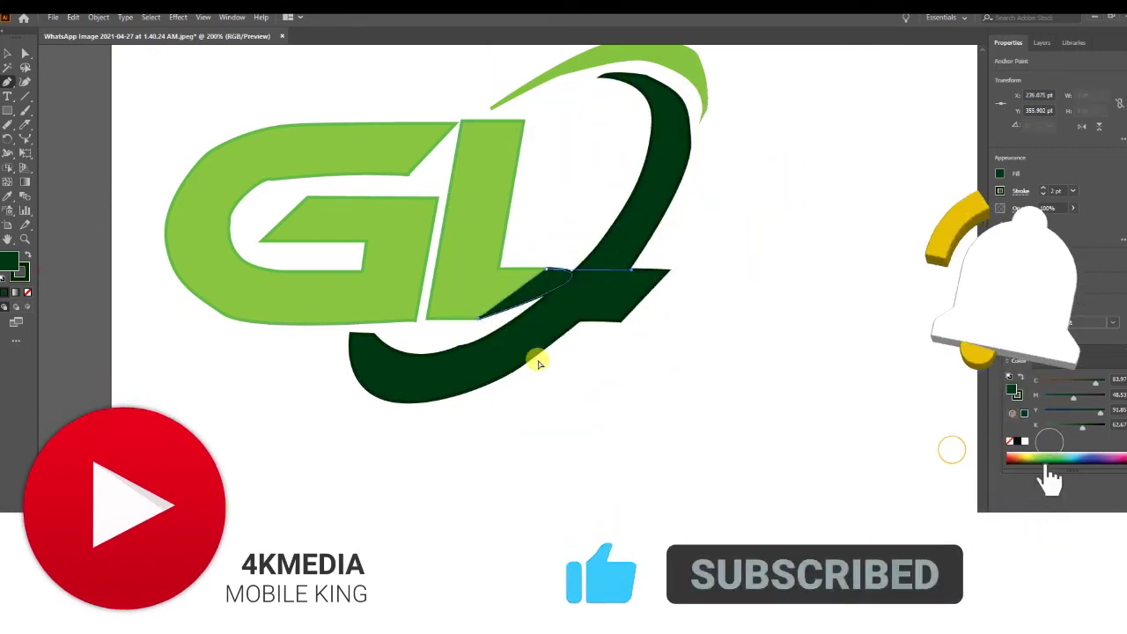
left_click_drag(537, 359, 620, 340)
left_click(609, 322)
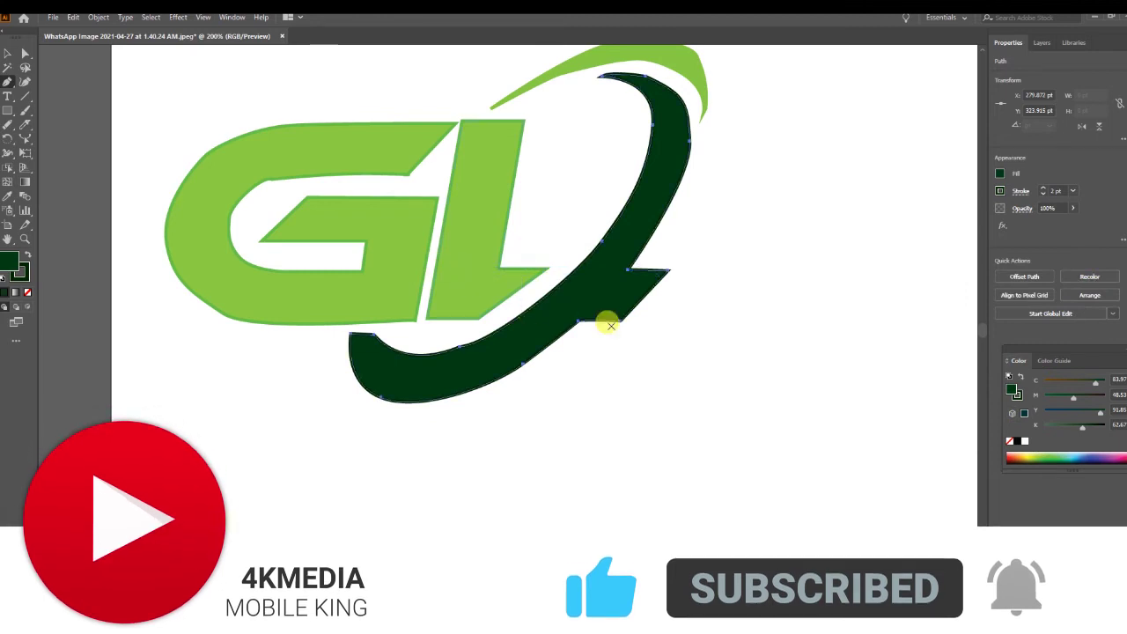
Select the anchors where the G and L tops meet and Join them
left_click(25, 55)
left_click(143, 123)
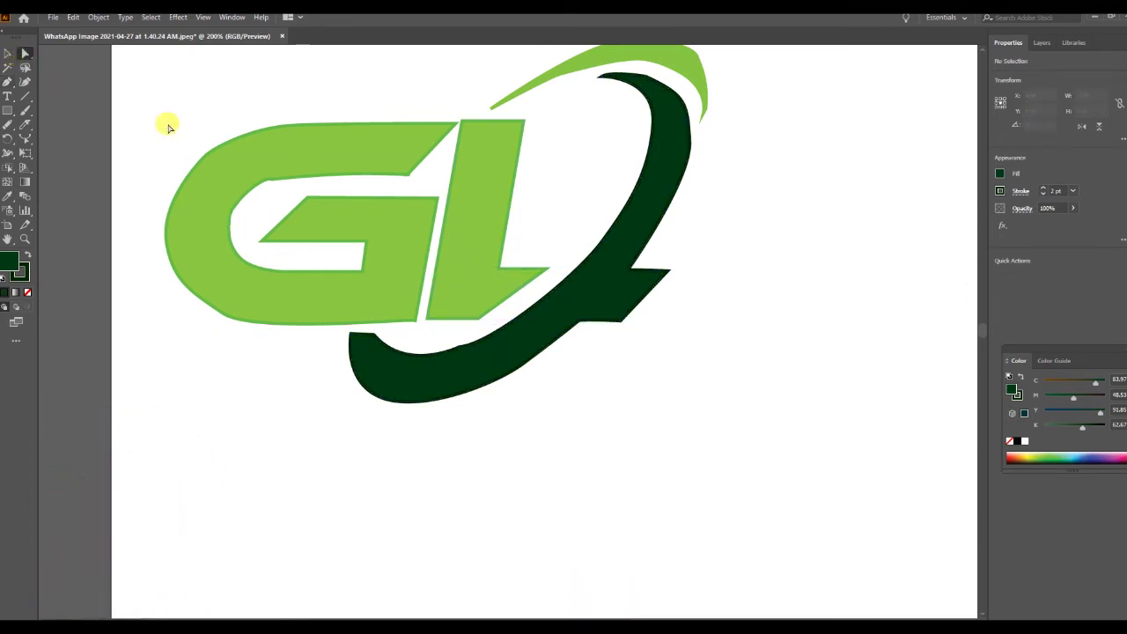
left_click(411, 180)
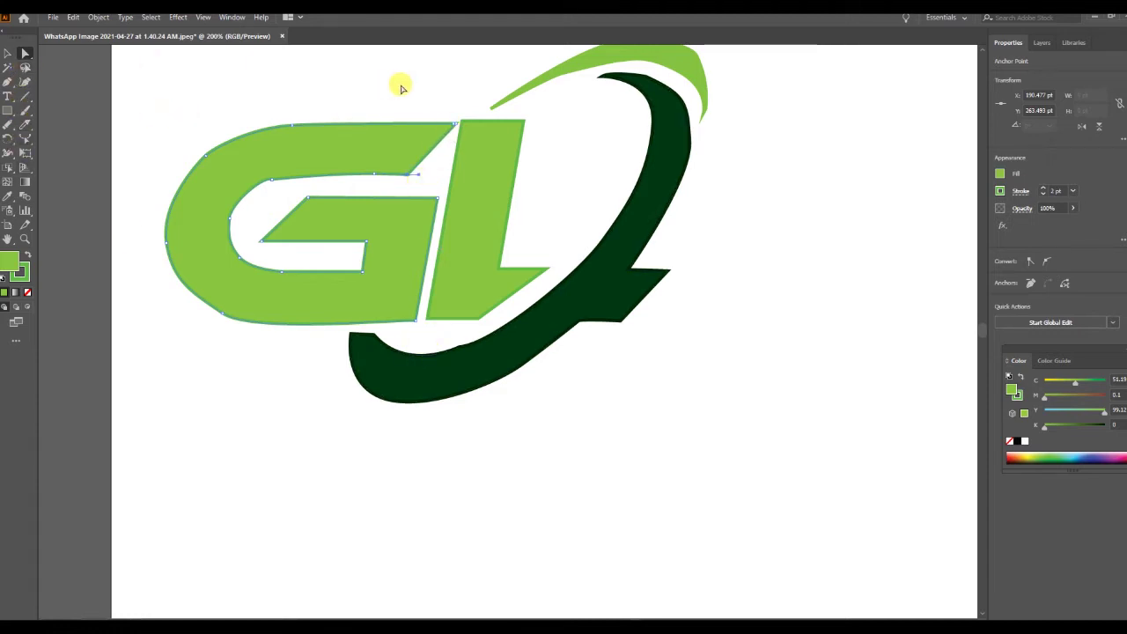
left_click_drag(398, 83, 455, 130)
left_click(430, 104)
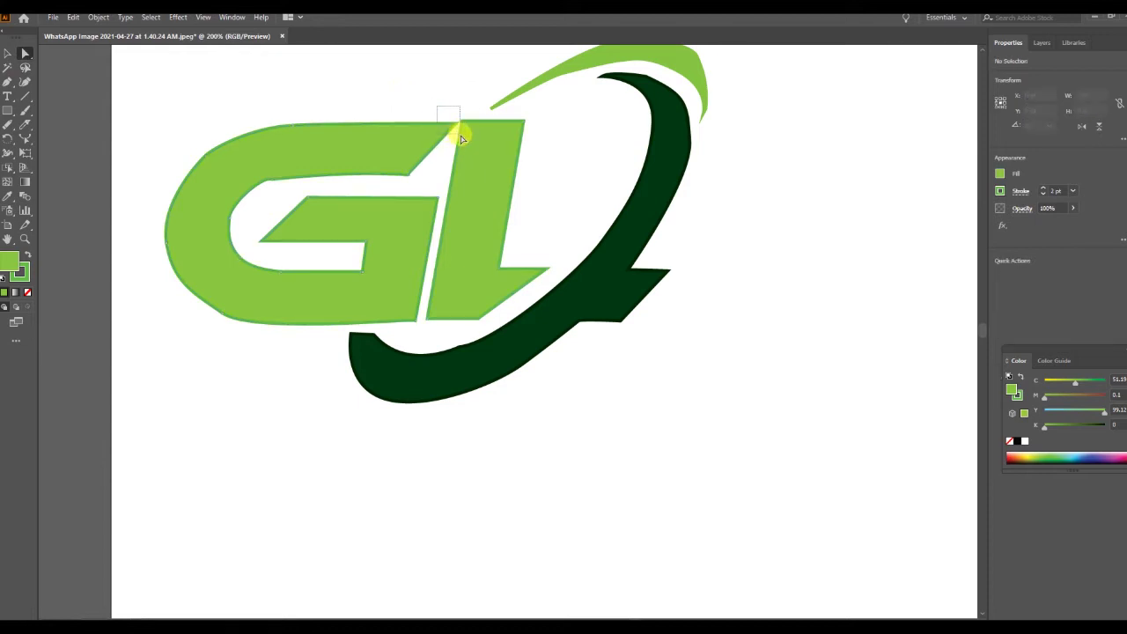
left_click_drag(461, 138, 453, 125)
right_click(452, 125)
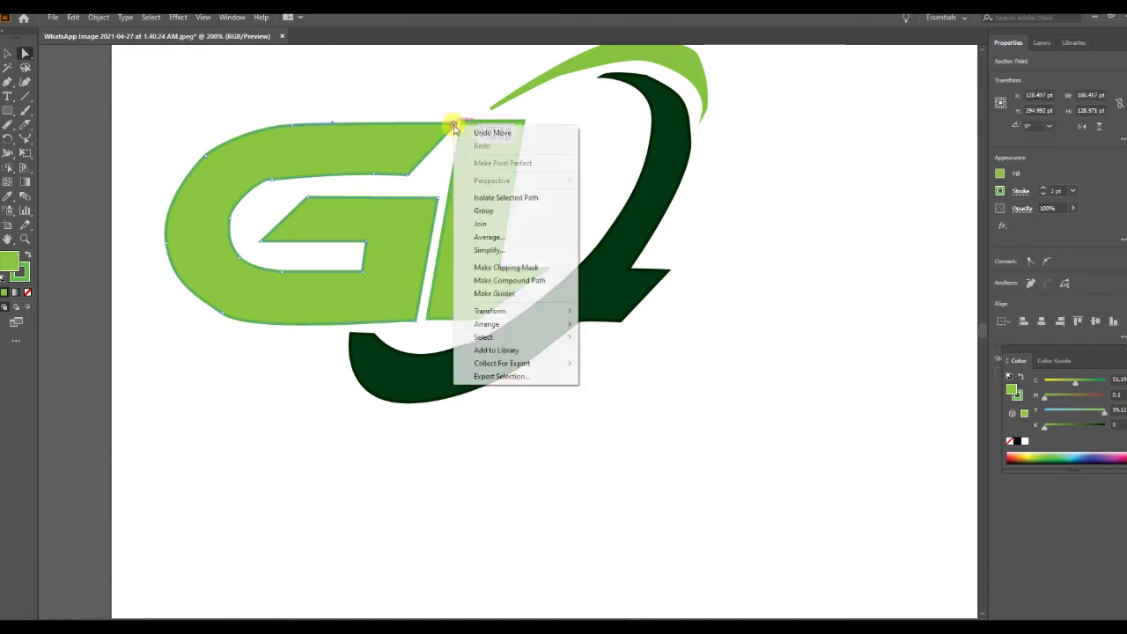
left_click(499, 226)
left_click(570, 175)
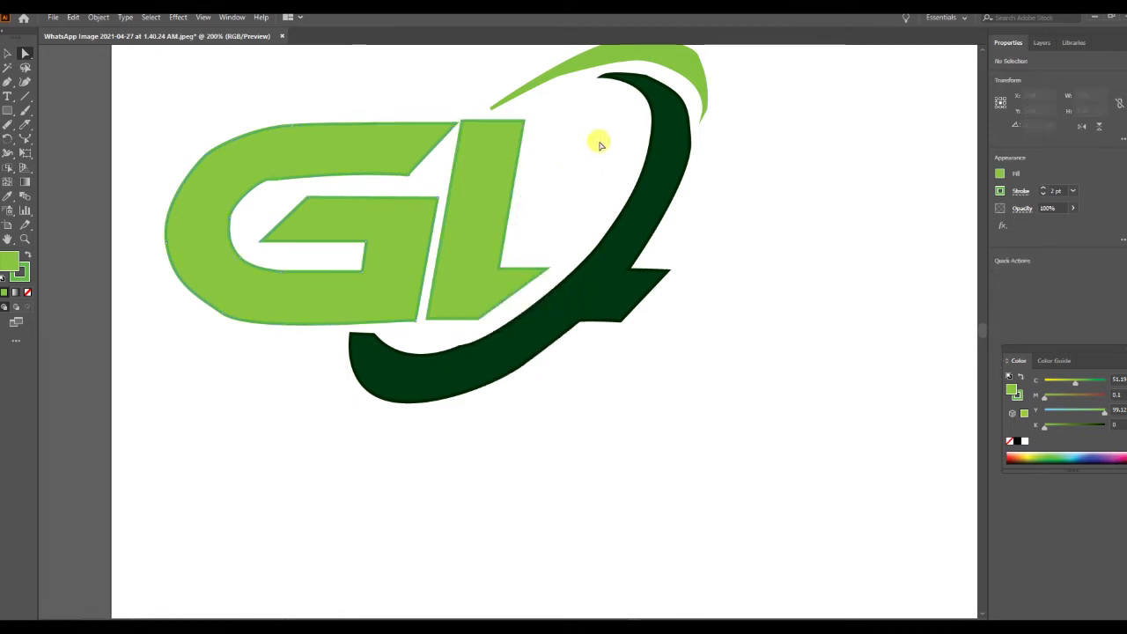
Move the light swoosh's top anchors left to smooth its upper curve
left_click(504, 104)
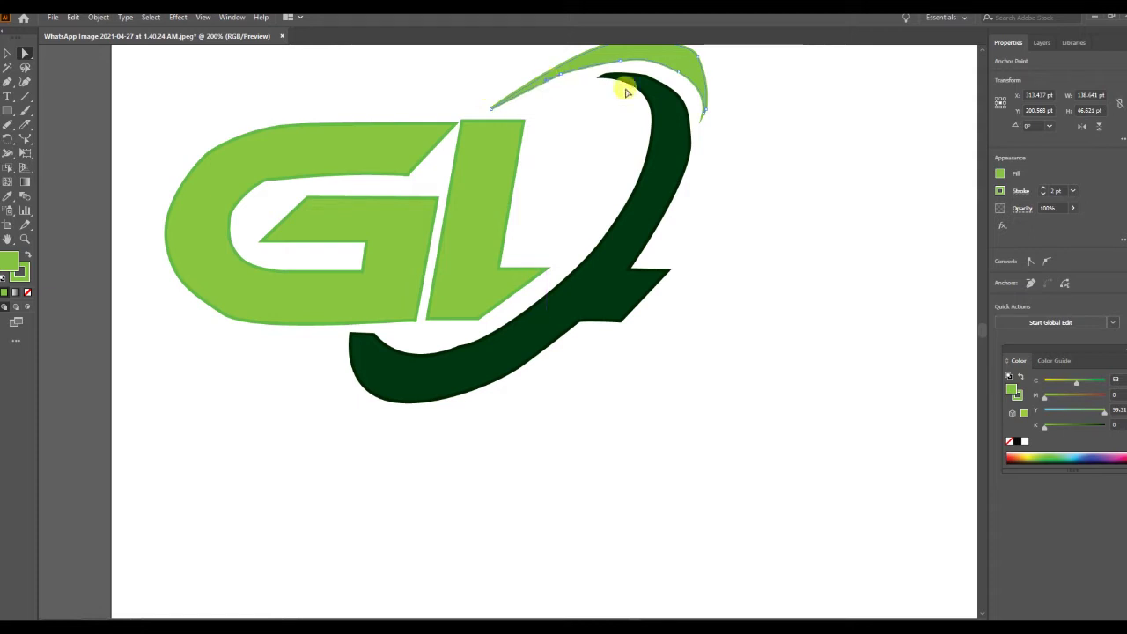
scroll(710, 116, "up", 2)
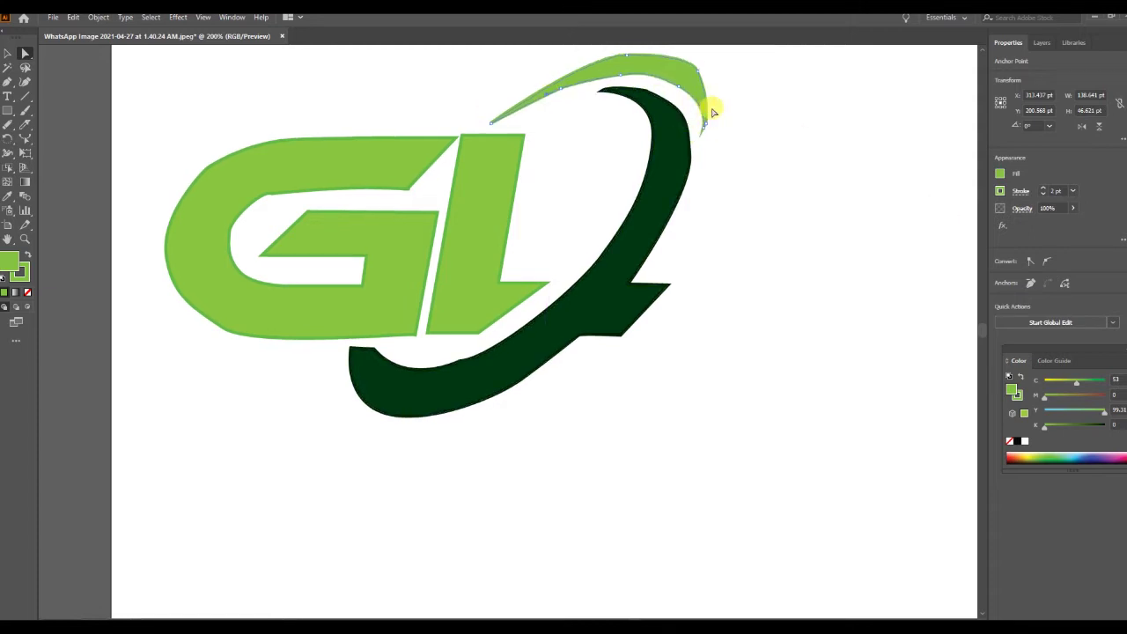
scroll(708, 132, "up", 3)
left_click(701, 146)
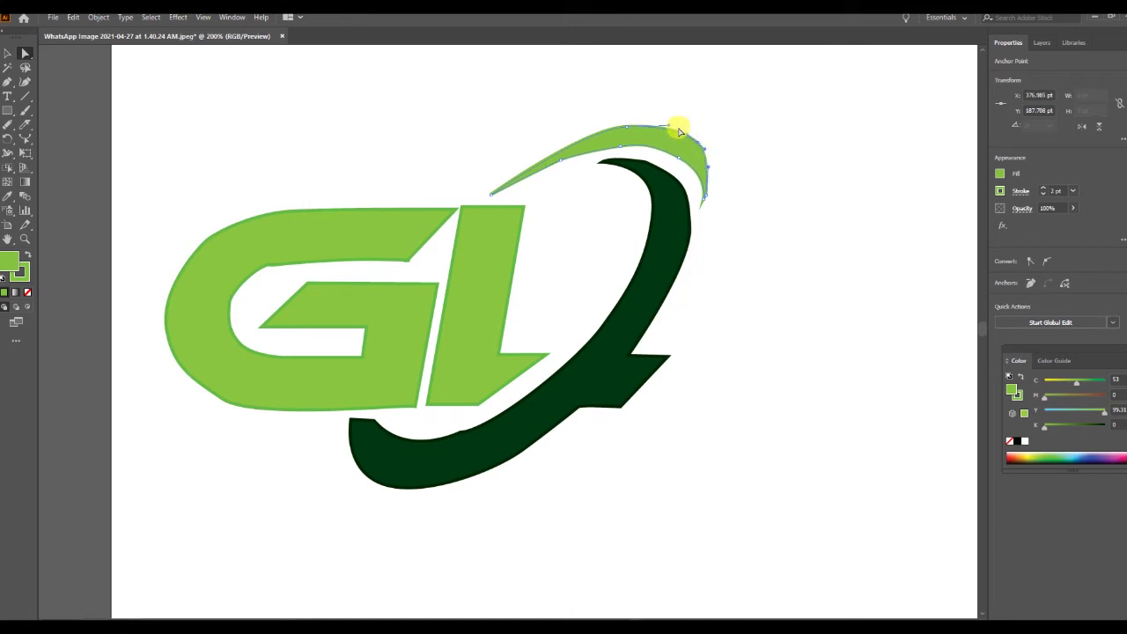
left_click_drag(674, 130, 631, 131)
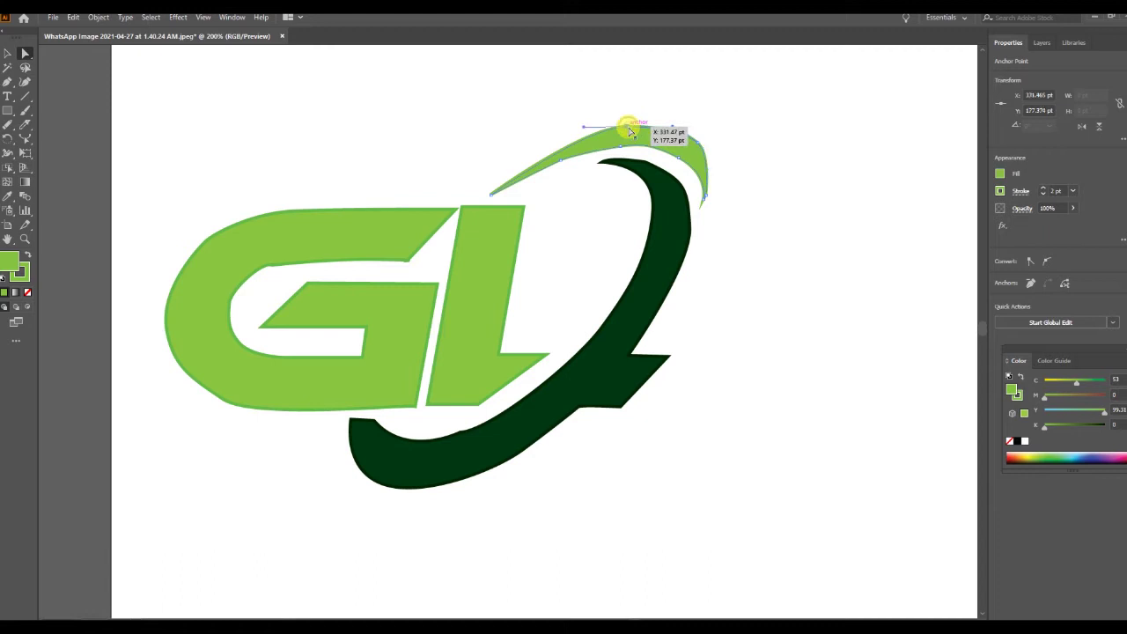
left_click_drag(631, 131, 626, 129)
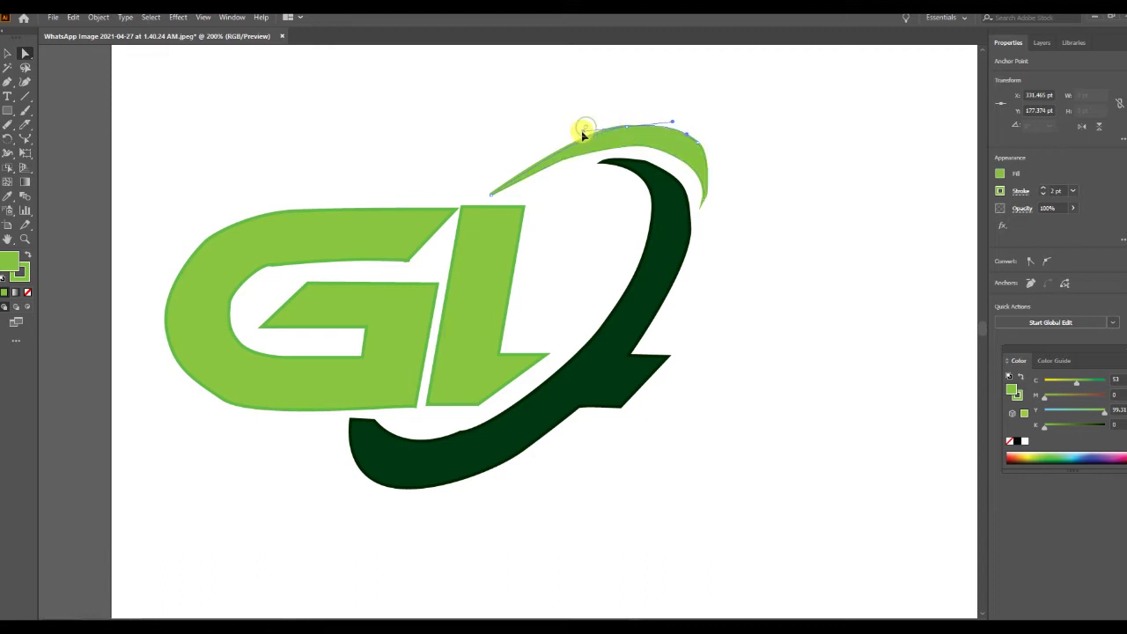
left_click_drag(560, 141, 525, 151)
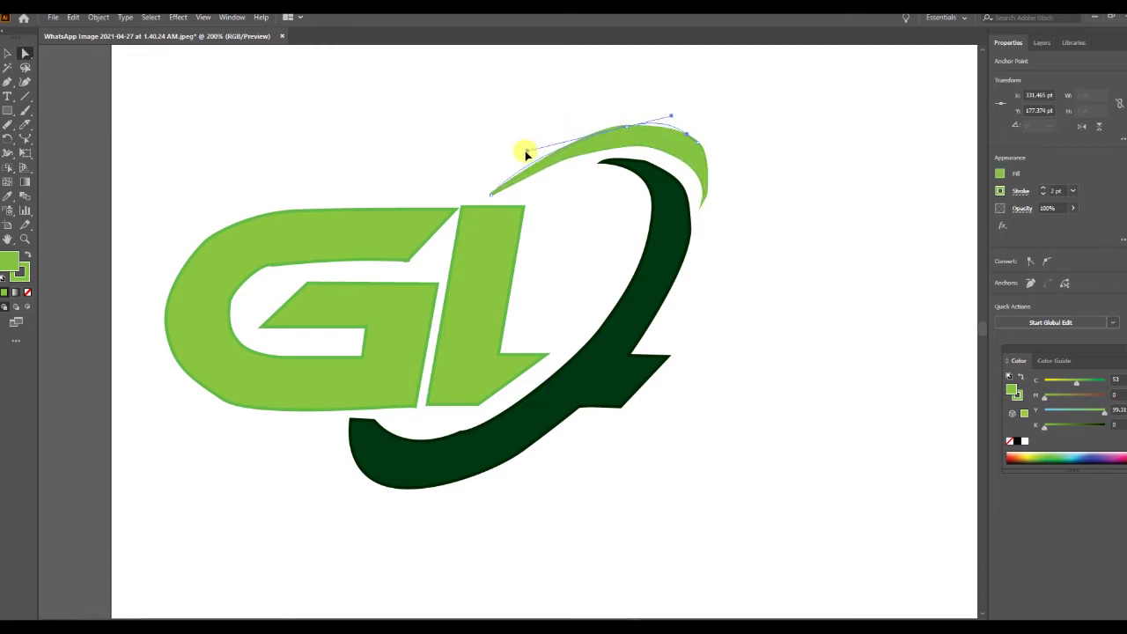
Reposition the light swoosh's right tip anchor so it tapers beside the dark swoosh
left_click_drag(705, 145, 696, 146)
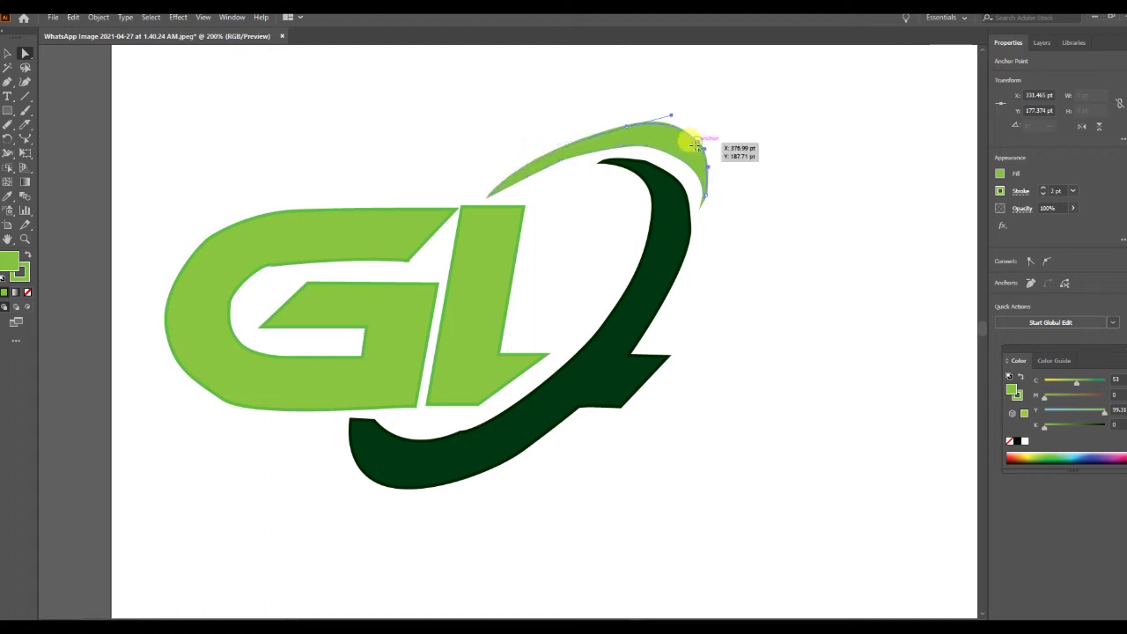
left_click(737, 182)
mouse_move(711, 201)
left_mouse_down()
mouse_move(703, 210)
mouse_move(704, 190)
left_mouse_up()
left_click(750, 216)
left_click_drag(704, 194, 701, 182)
left_click(771, 211)
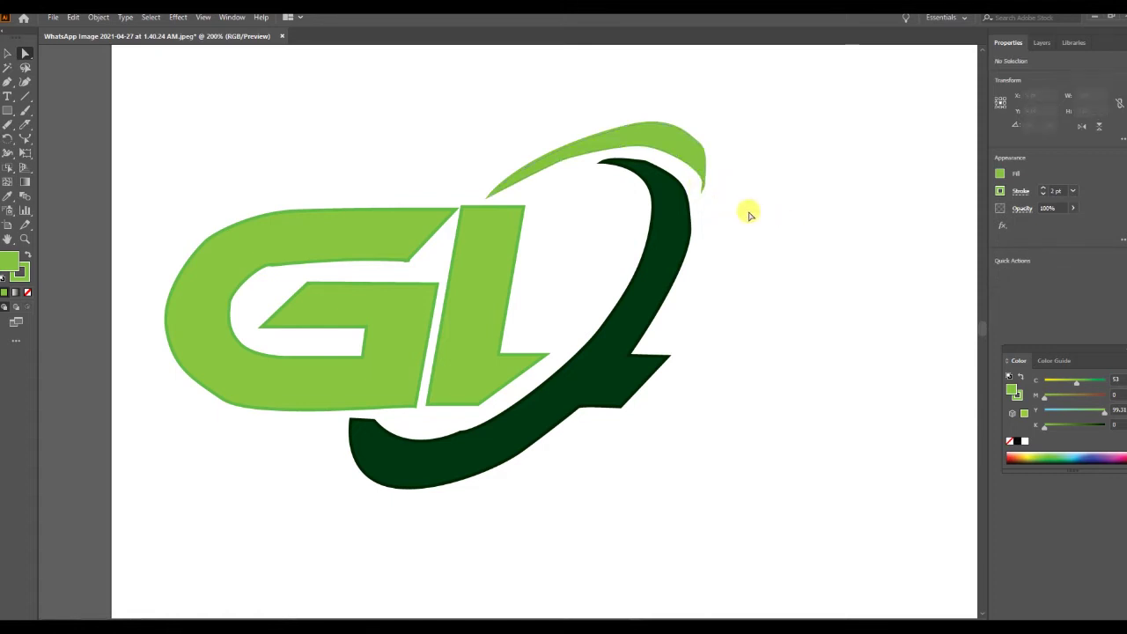
scroll(676, 207, "down", 3)
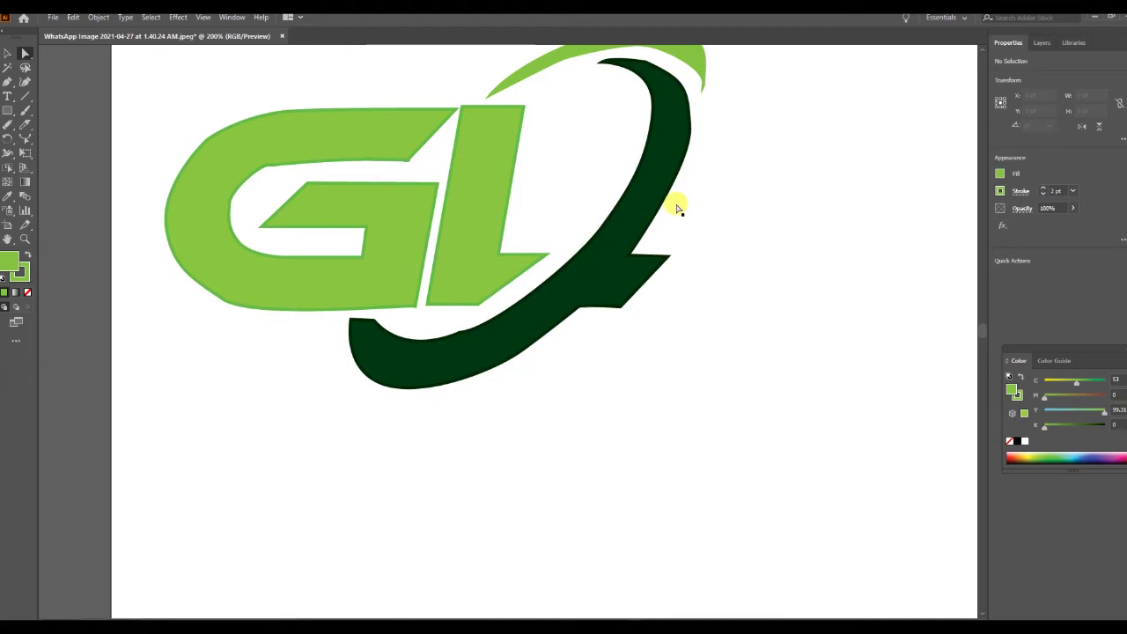
Add the company name text on the artboard in Myriad Pro Regular 24 pt
scroll(676, 208, "up", 2)
scroll(676, 208, "down", 5)
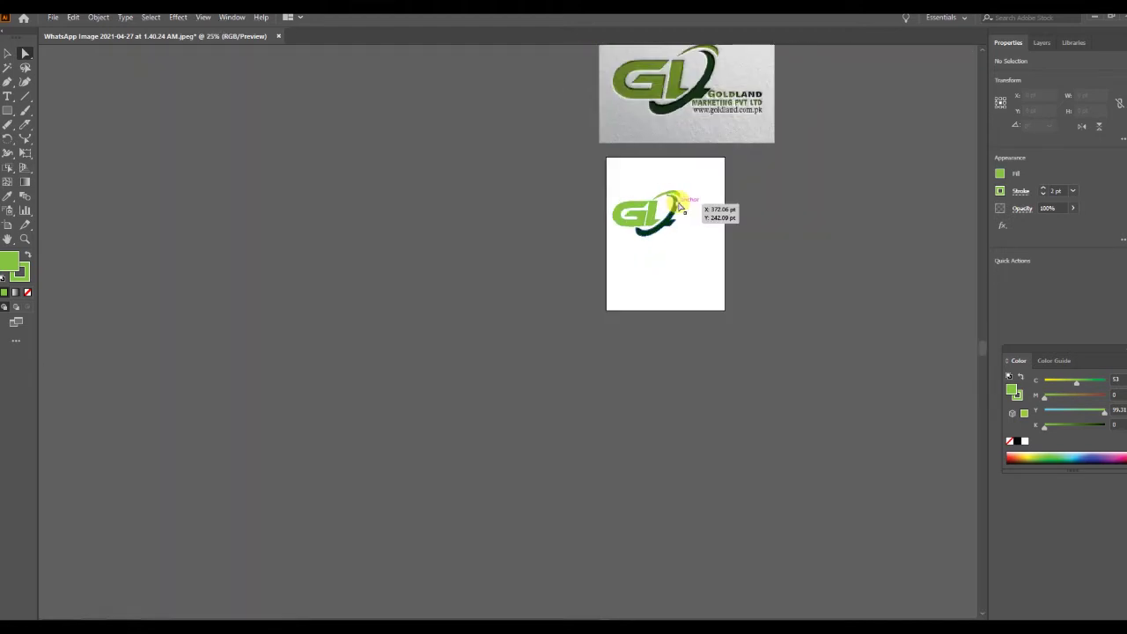
scroll(680, 205, "up", 2)
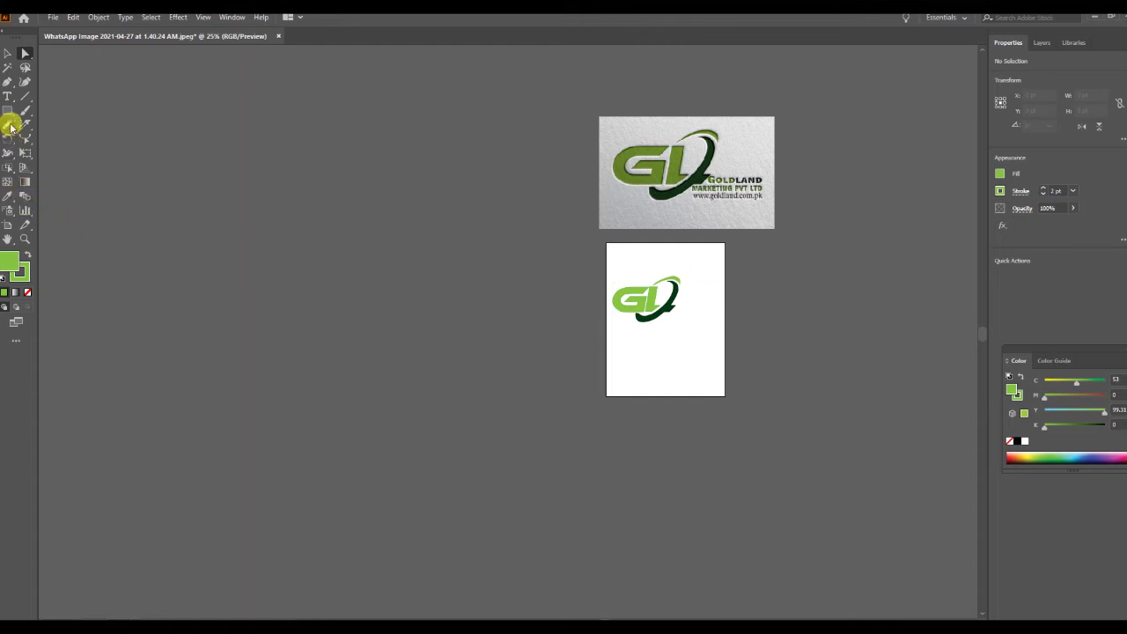
left_click(7, 97)
left_click(629, 361)
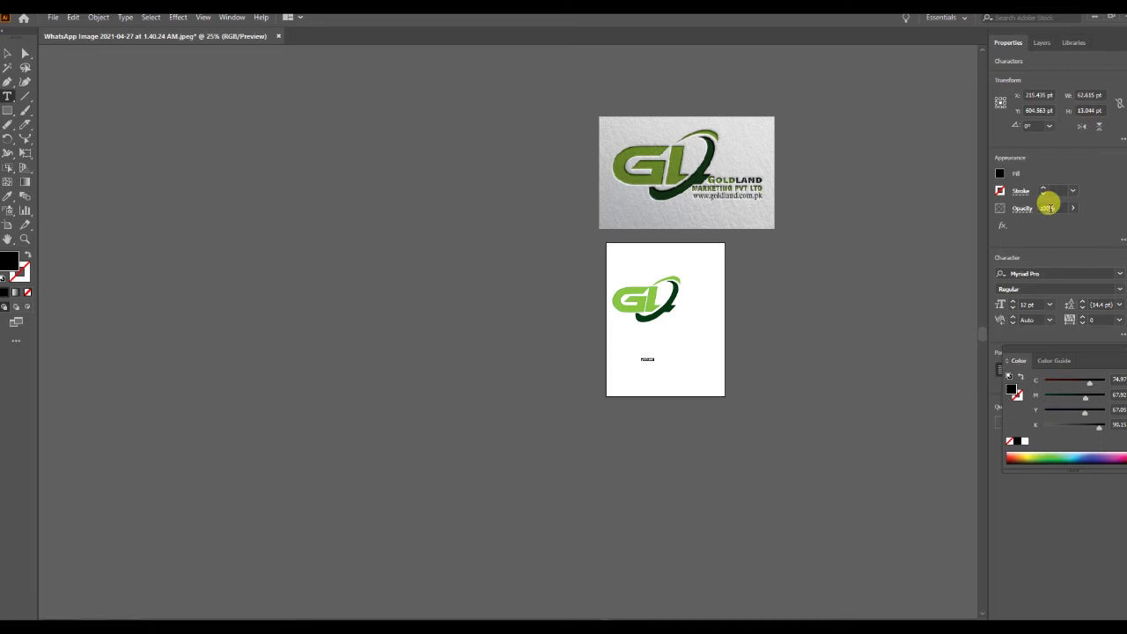
left_click(1050, 306)
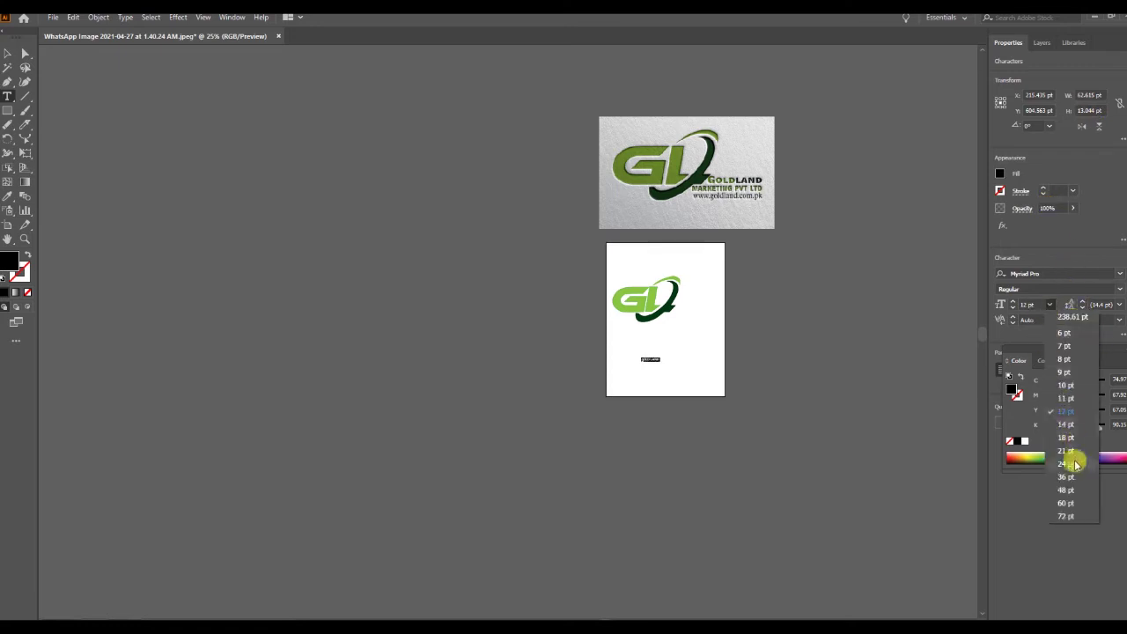
left_click(1074, 455)
Move the GOLDLAND text beside the swoosh's right end
left_click(24, 54)
left_click_drag(650, 361, 685, 310)
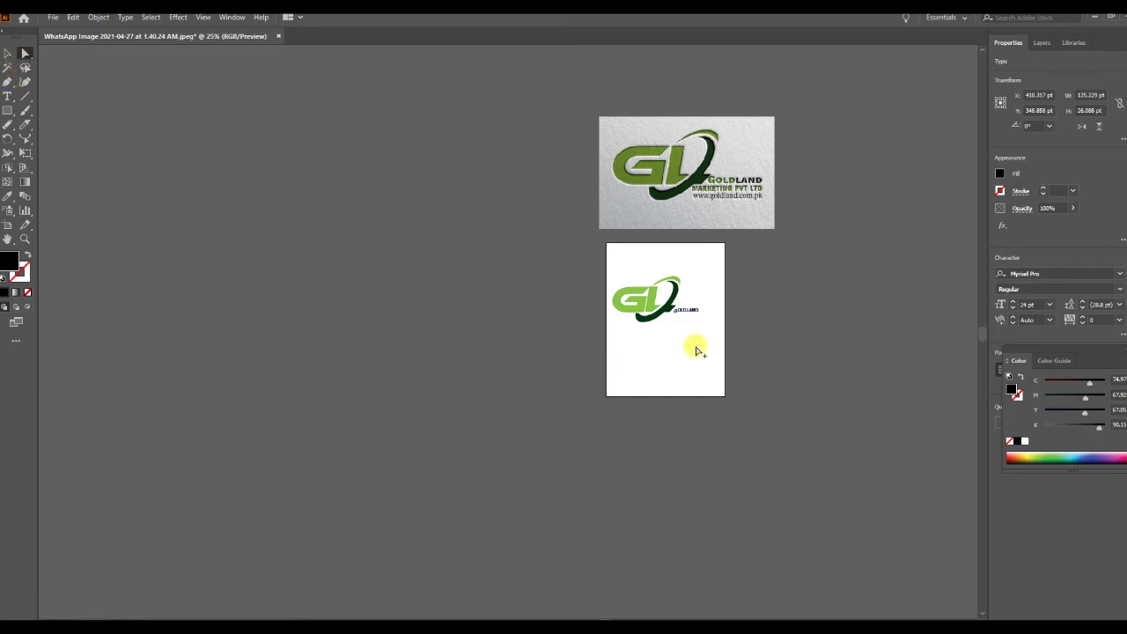
scroll(695, 351, "up", 5)
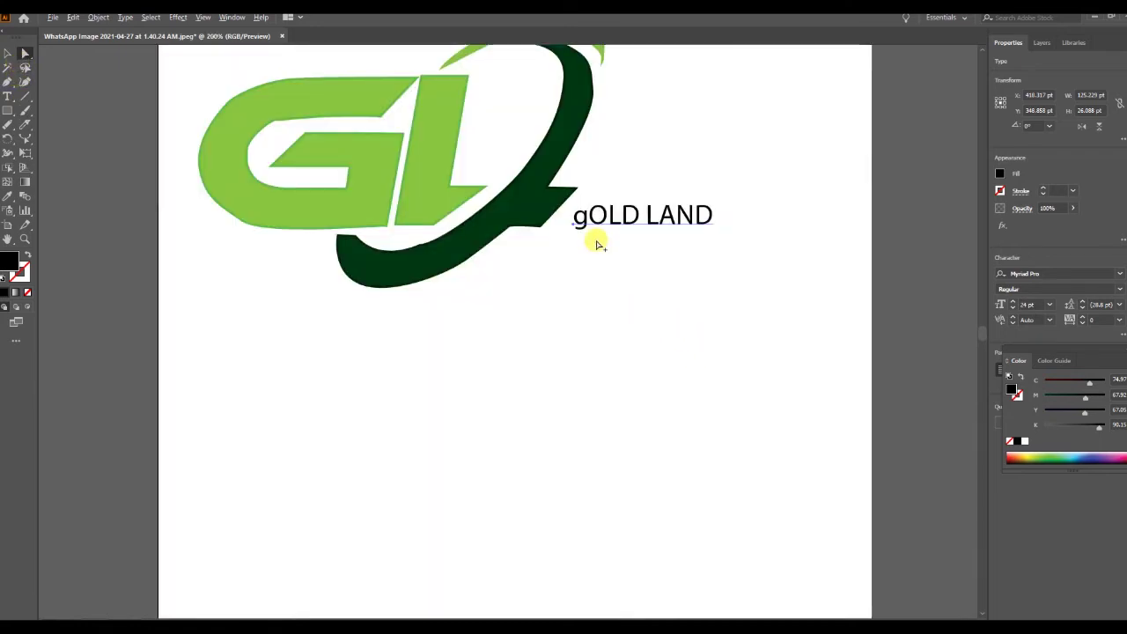
Change the lowercase g to a capital G in GOLD LAND and nudge the text left
scroll(596, 244, "up", 1)
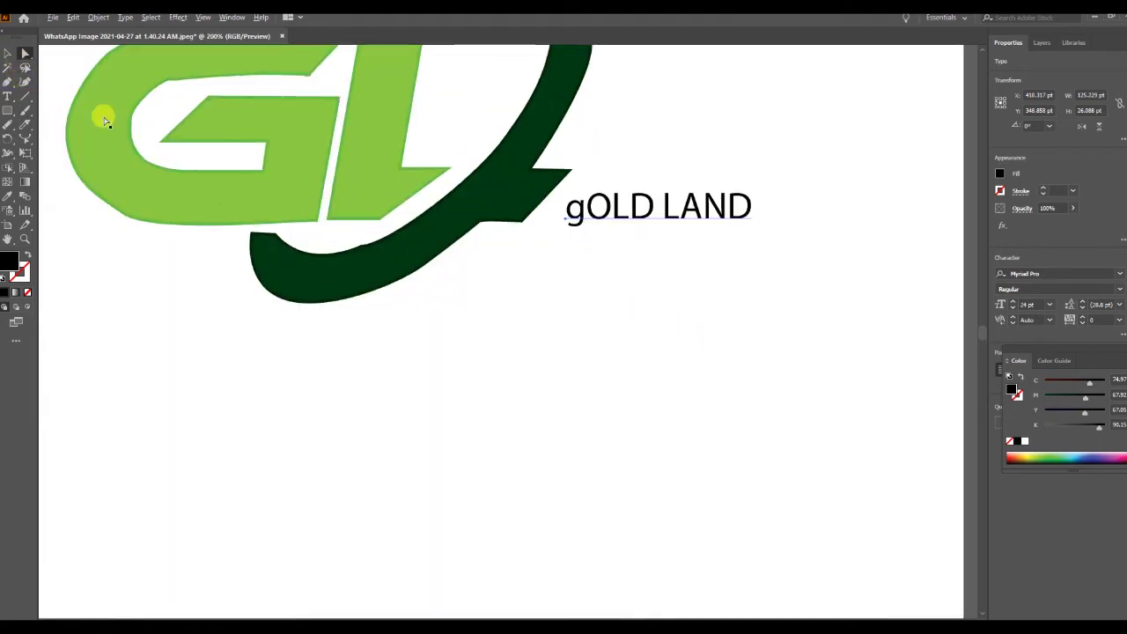
left_click(8, 98)
left_click_drag(586, 208, 566, 207)
key("Right")
type("G")
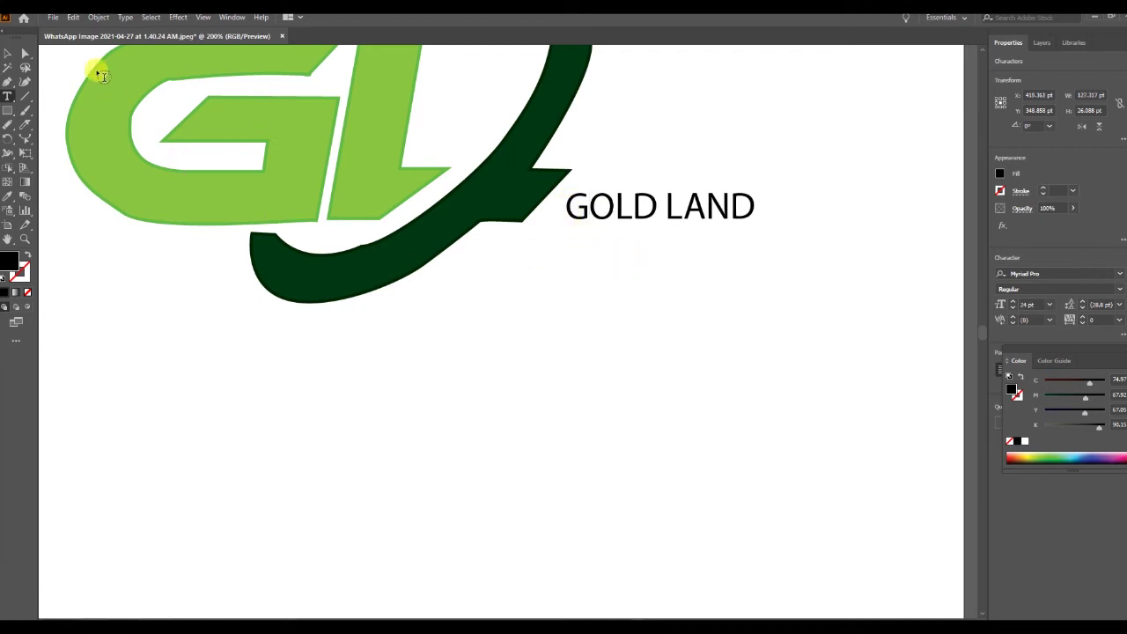
left_click(26, 54)
key("shift+Left")
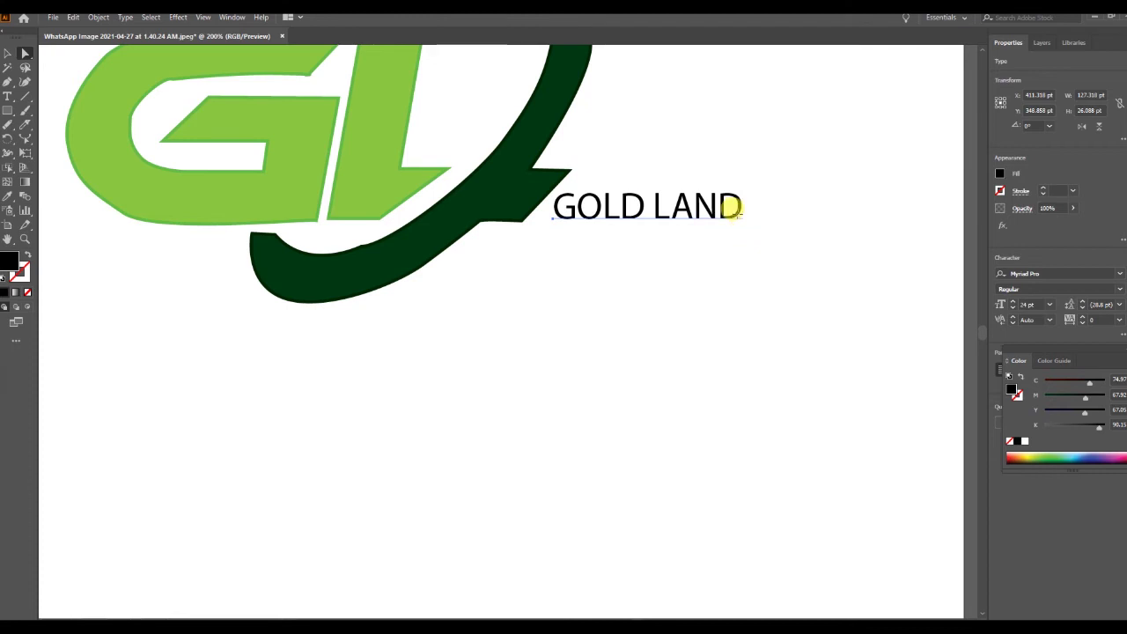
Enlarge the GOLD LAND text to about 36 pt beside the logo
left_click(9, 54)
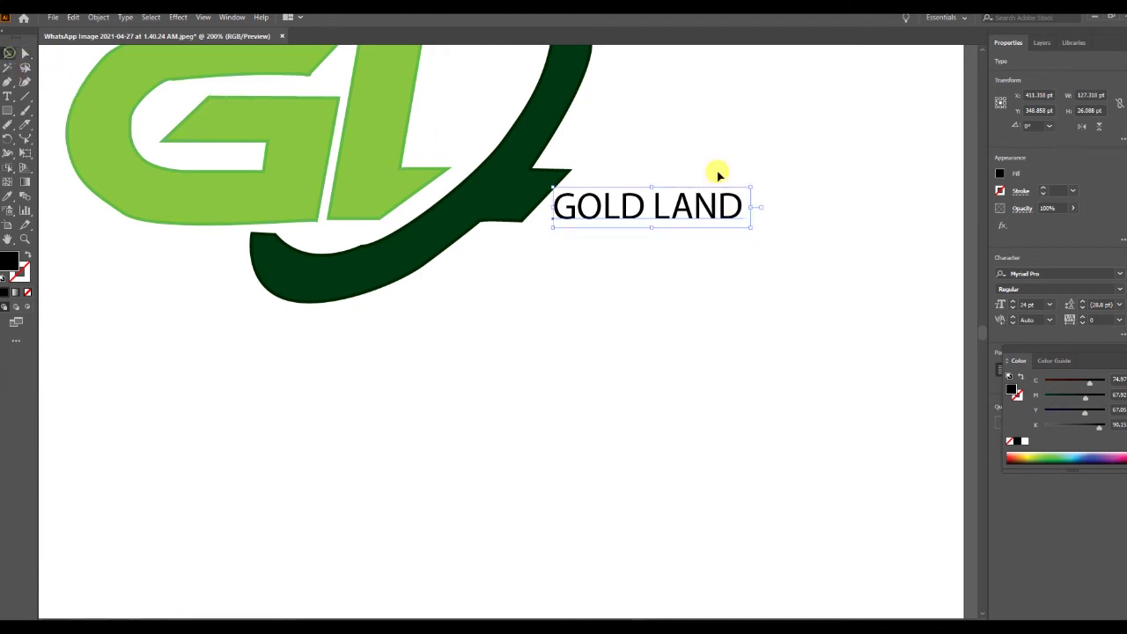
left_click_drag(754, 185, 817, 179)
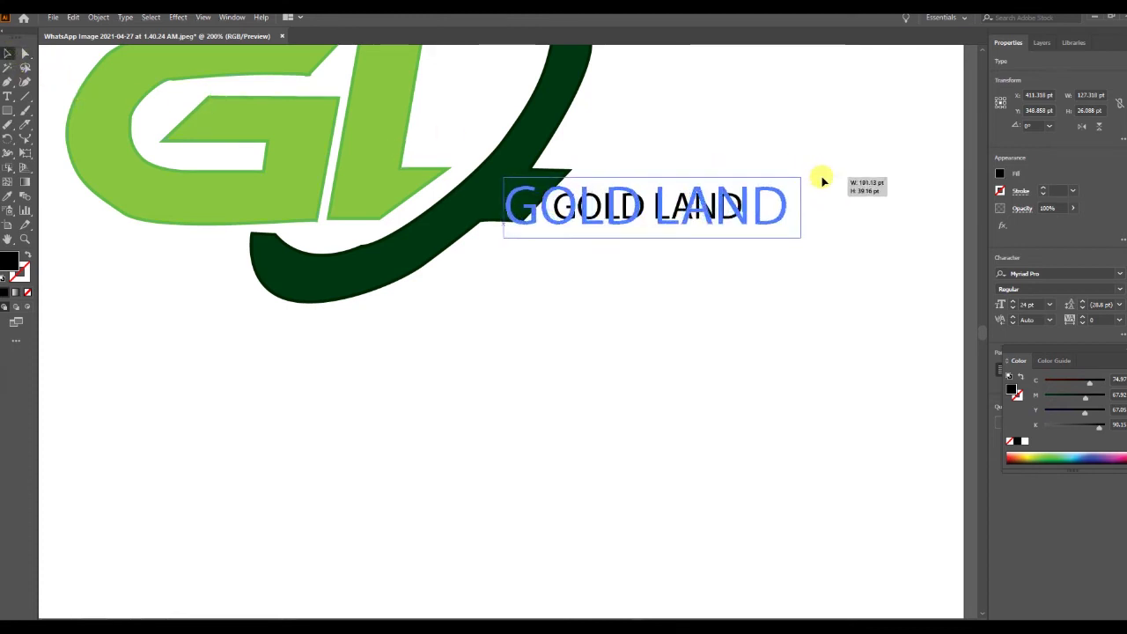
left_click_drag(759, 203, 818, 195)
Zoom out and place the mockup reference photo left of the artboard
scroll(737, 271, "down", 3)
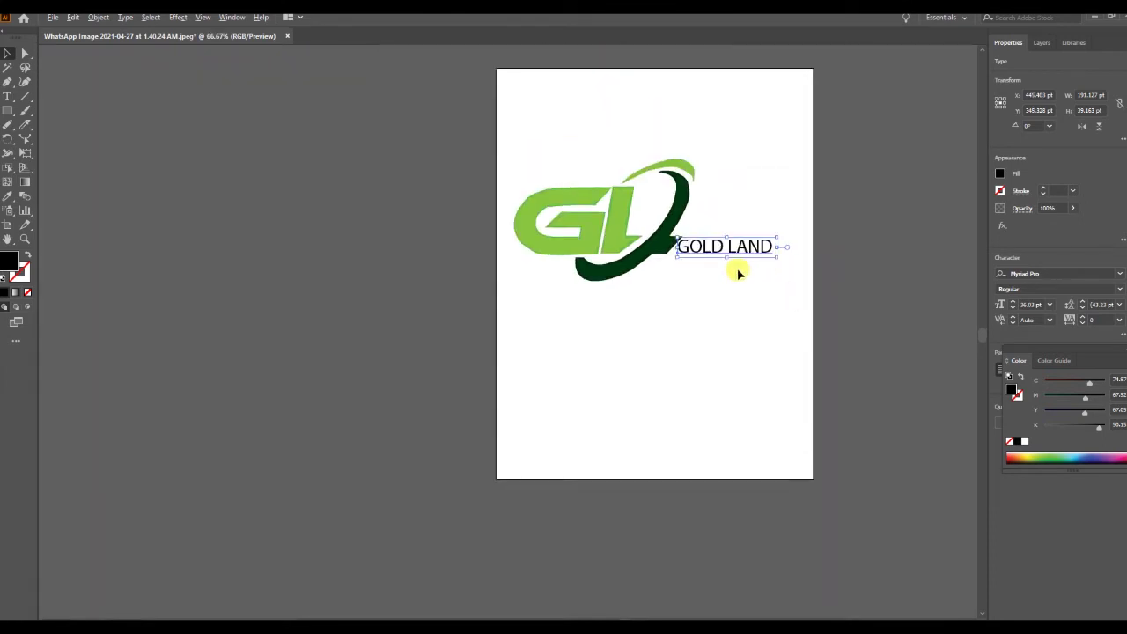
scroll(738, 271, "down", 1)
scroll(801, 269, "down", 1)
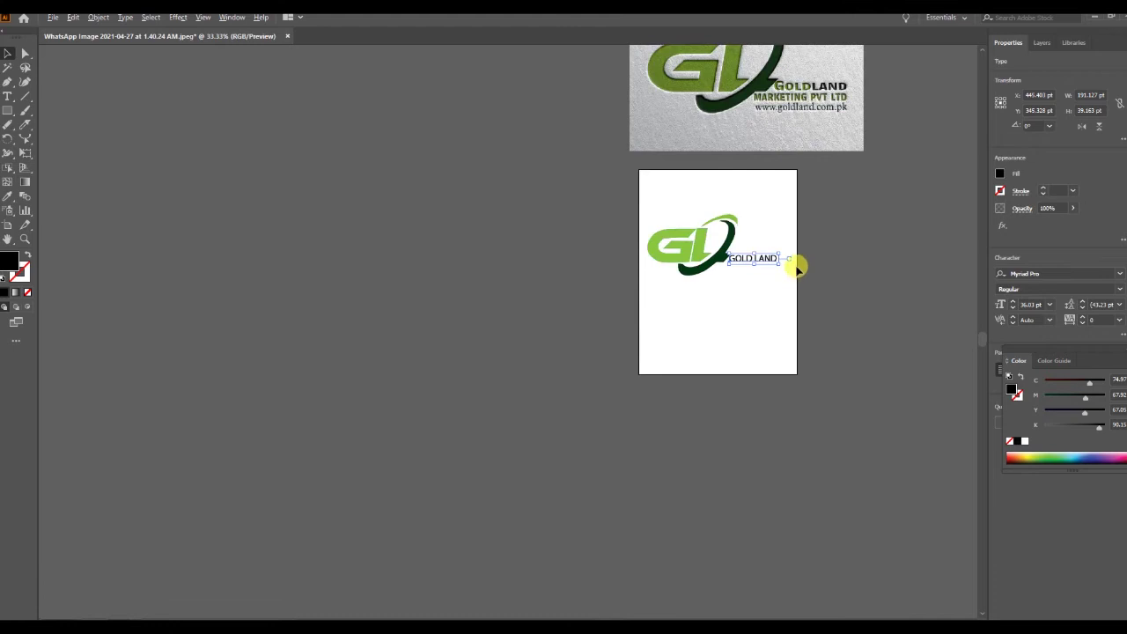
mouse_move(808, 113)
left_mouse_down()
mouse_move(534, 264)
mouse_move(580, 282)
left_mouse_up()
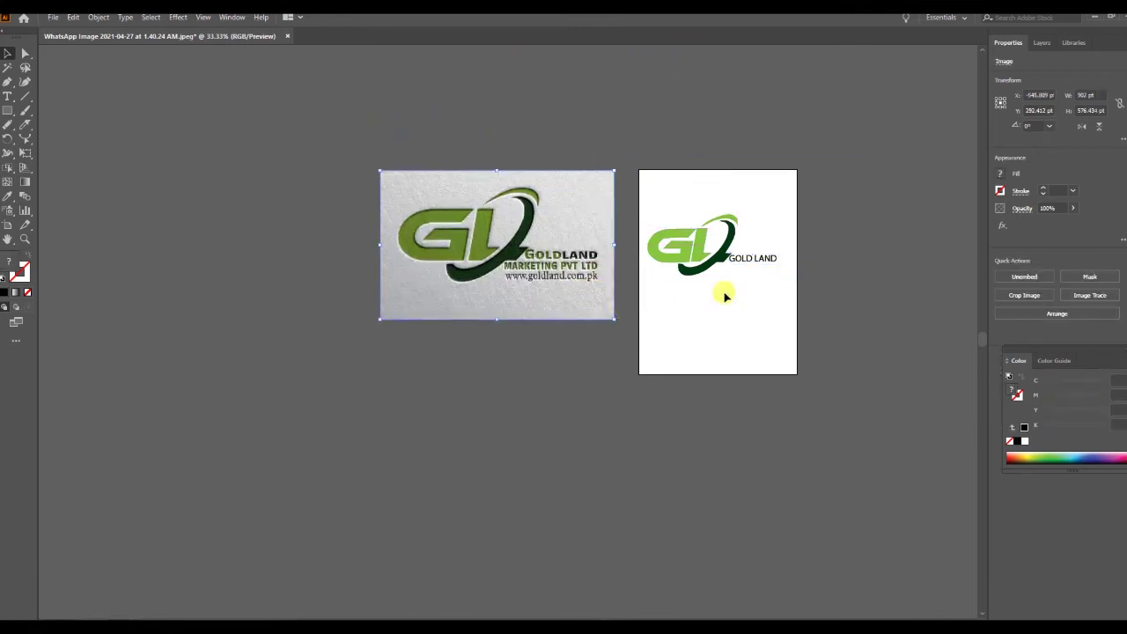
Colour the word GOLD light green
scroll(755, 273, "up", 1)
scroll(755, 273, "up", 1)
scroll(752, 278, "up", 2)
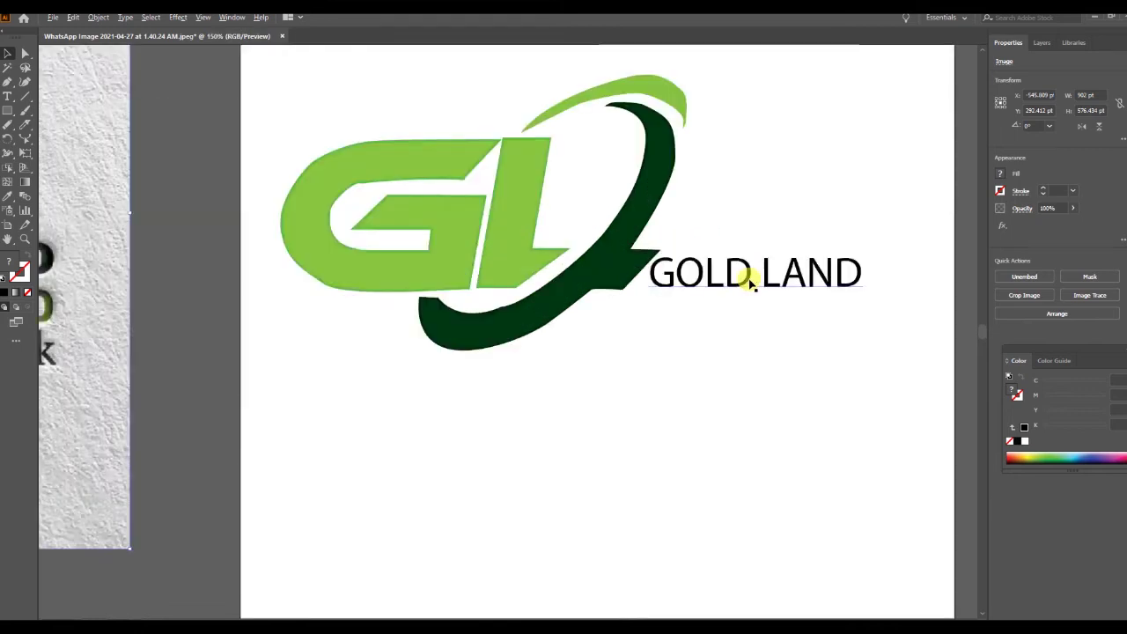
left_click(751, 280)
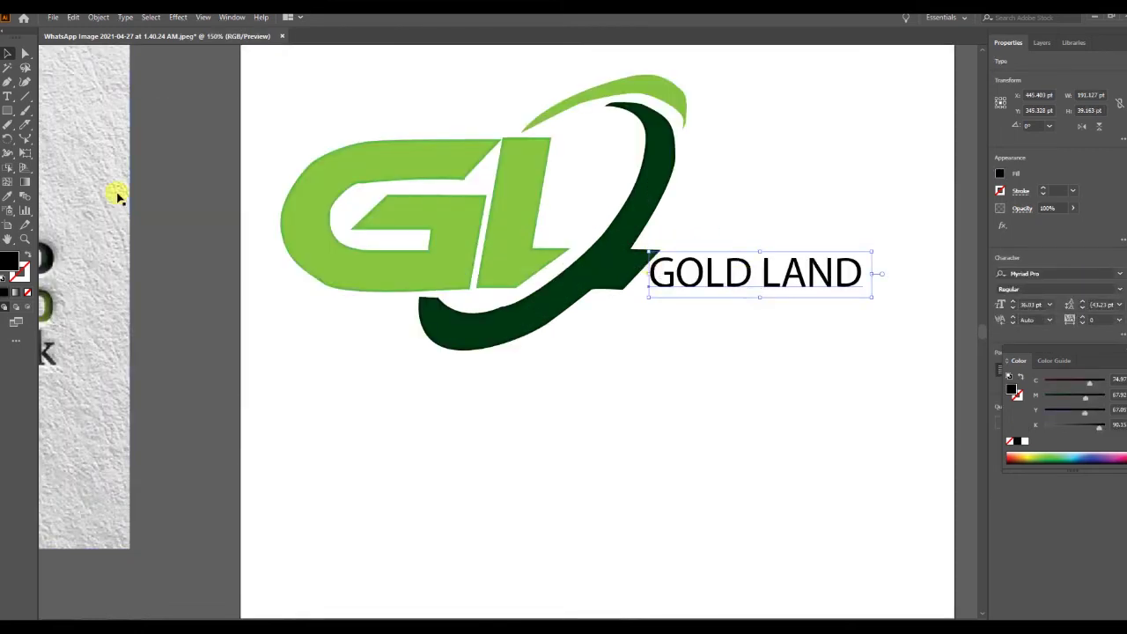
left_click(8, 100)
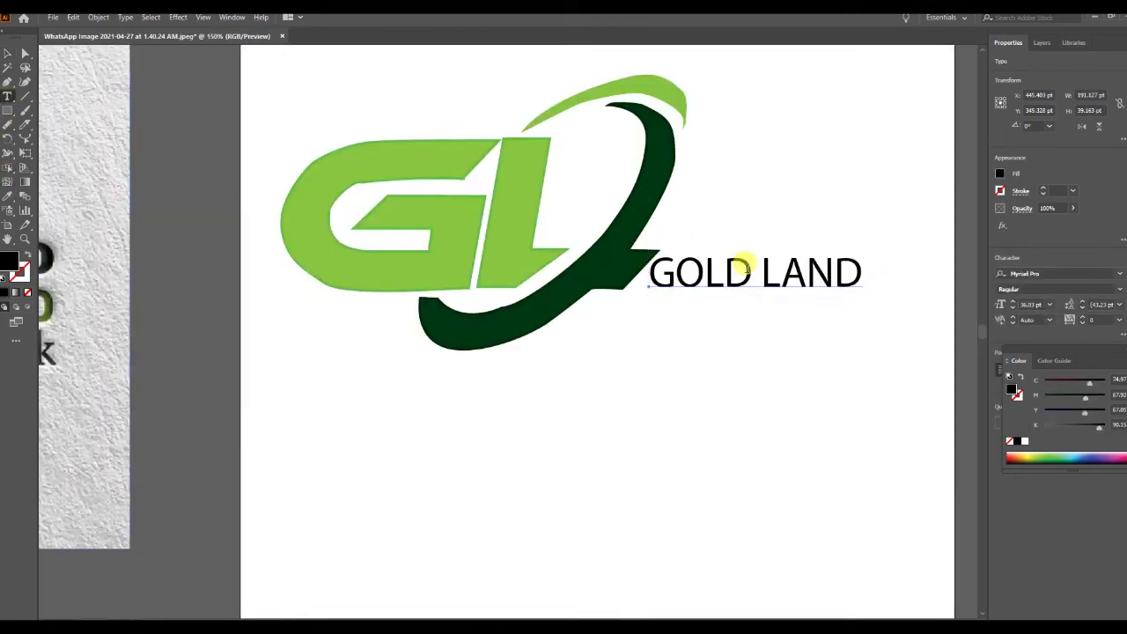
left_click_drag(751, 269, 652, 273)
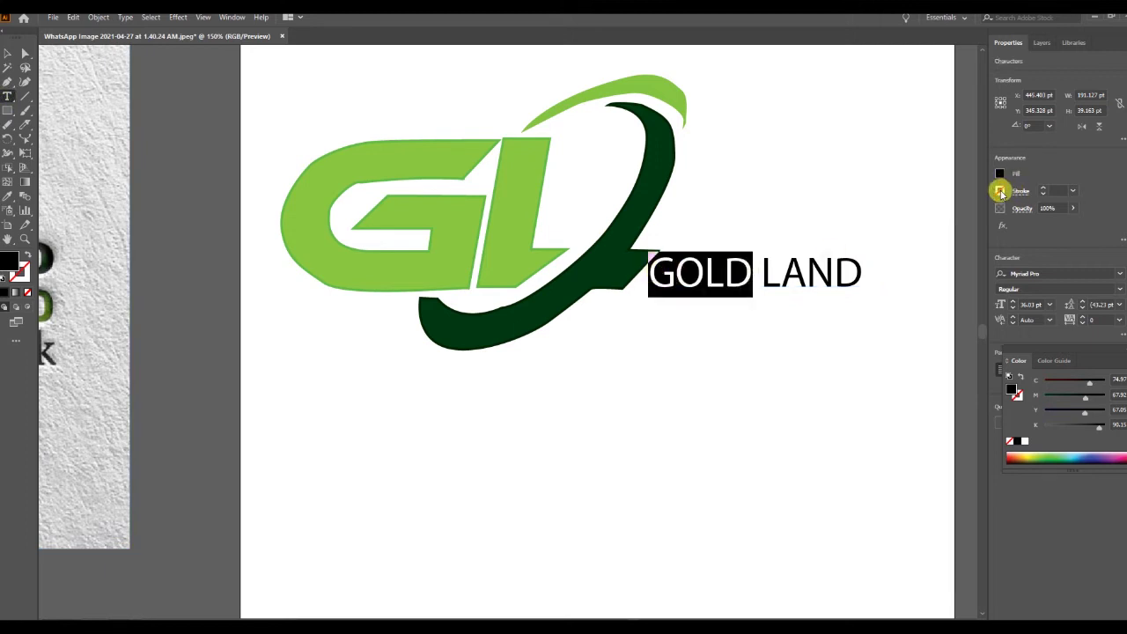
left_click(999, 174)
left_click(910, 295)
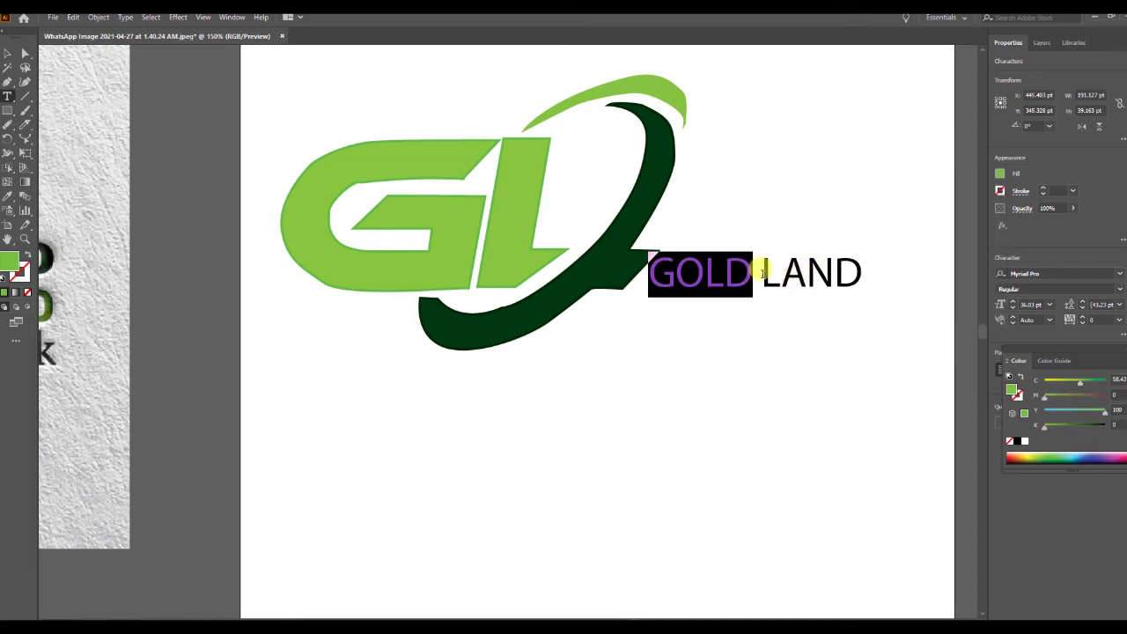
Colour the word LAND dark green to match the swoosh, then reselect the whole text
left_click_drag(762, 273, 882, 269)
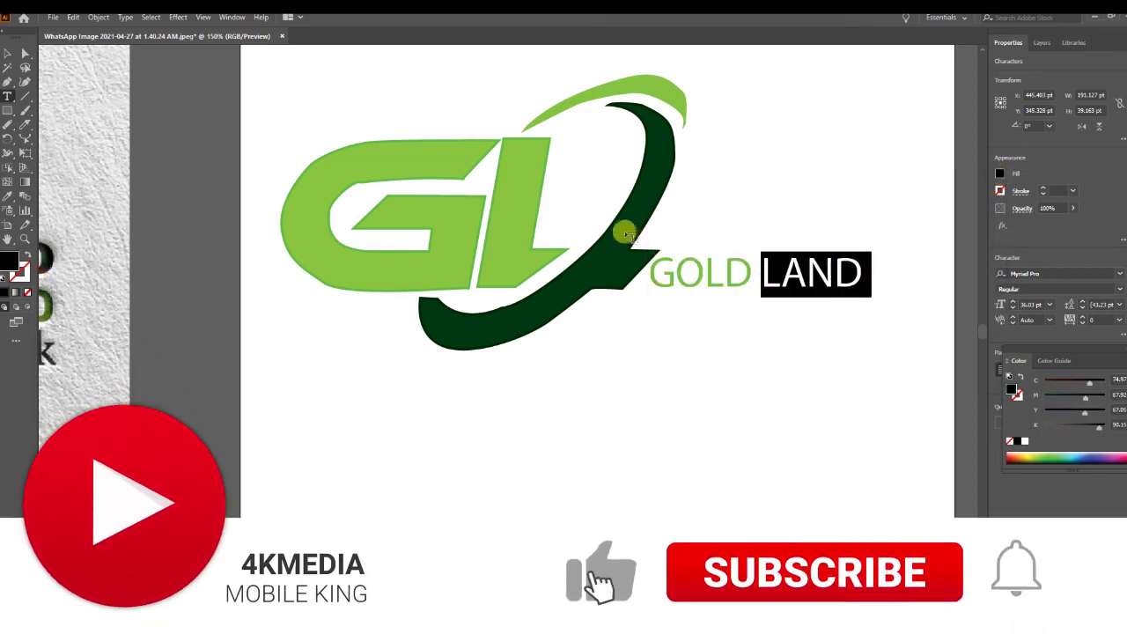
left_click(1001, 179)
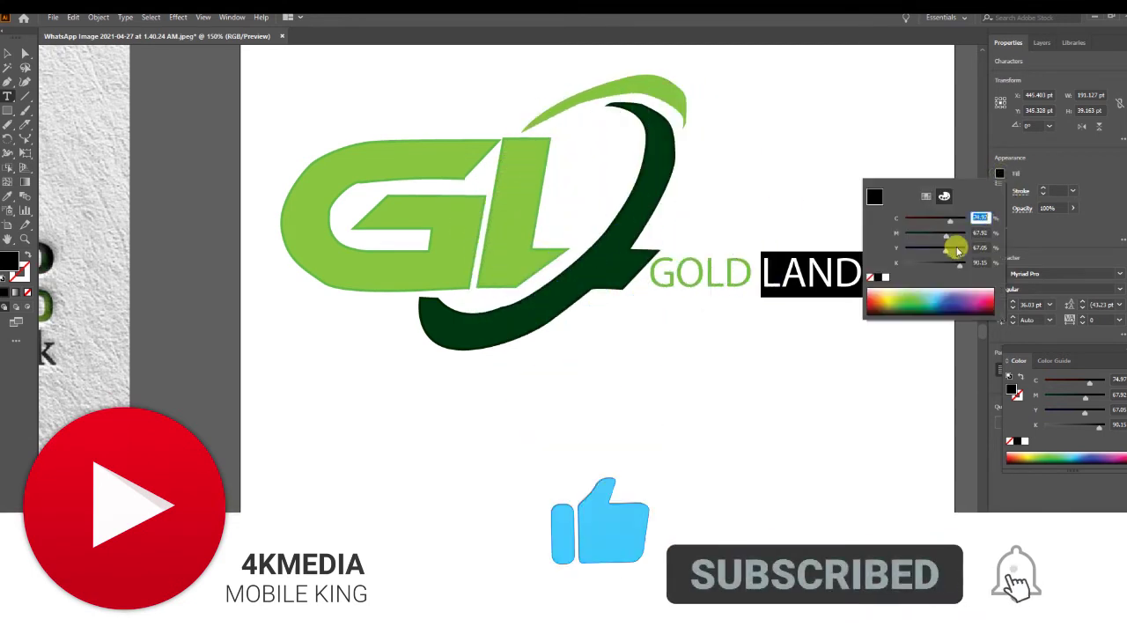
left_click(915, 304)
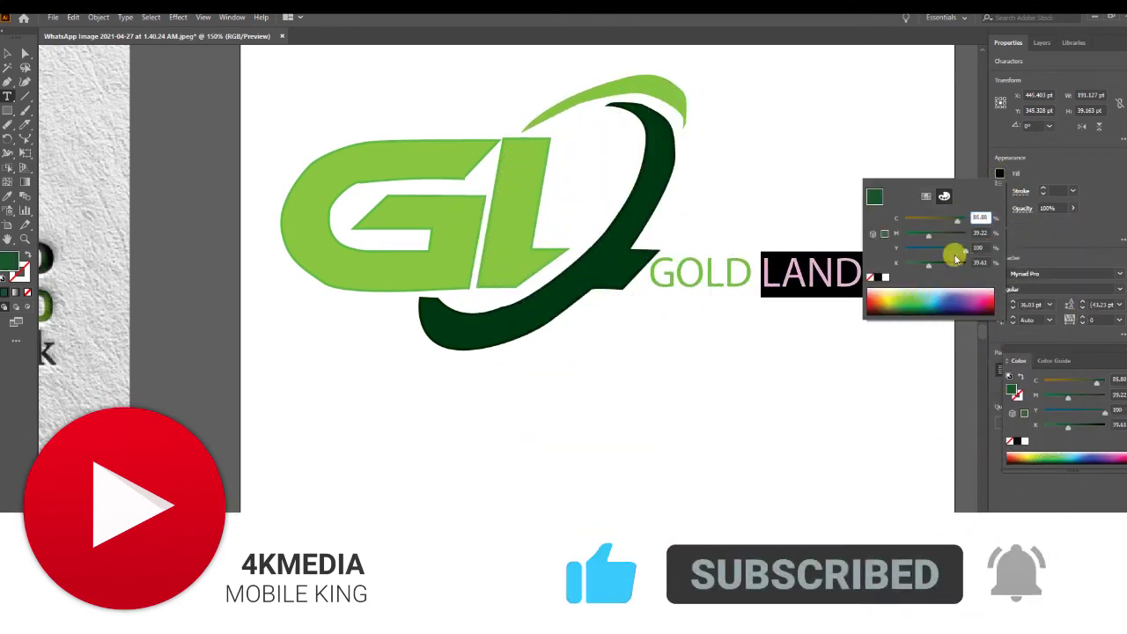
left_click_drag(927, 262, 949, 268)
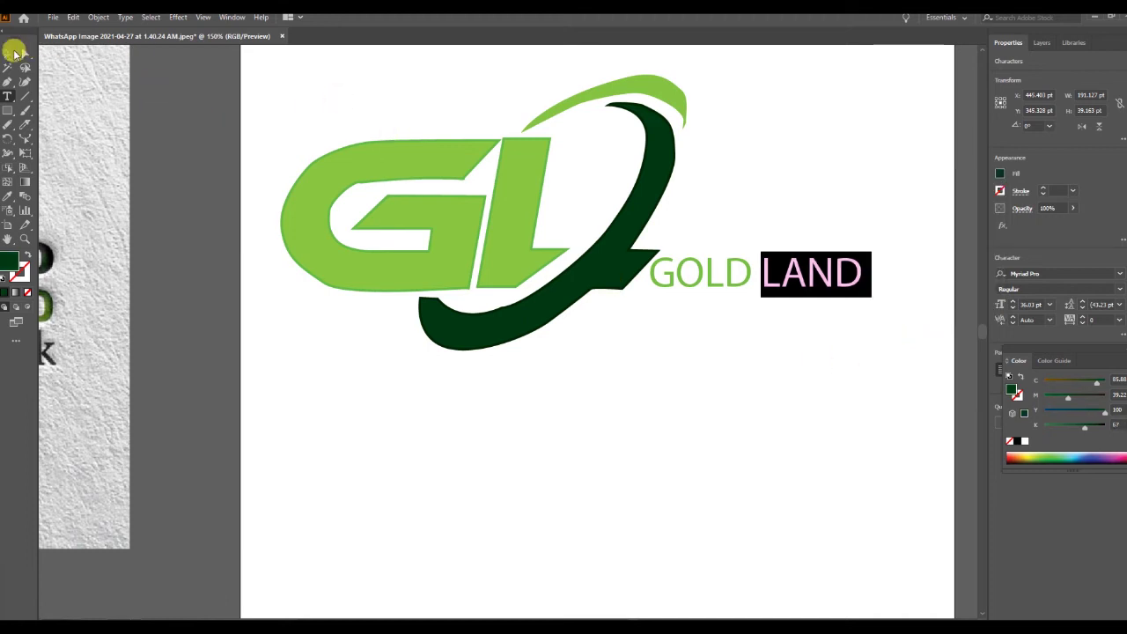
left_click(26, 53)
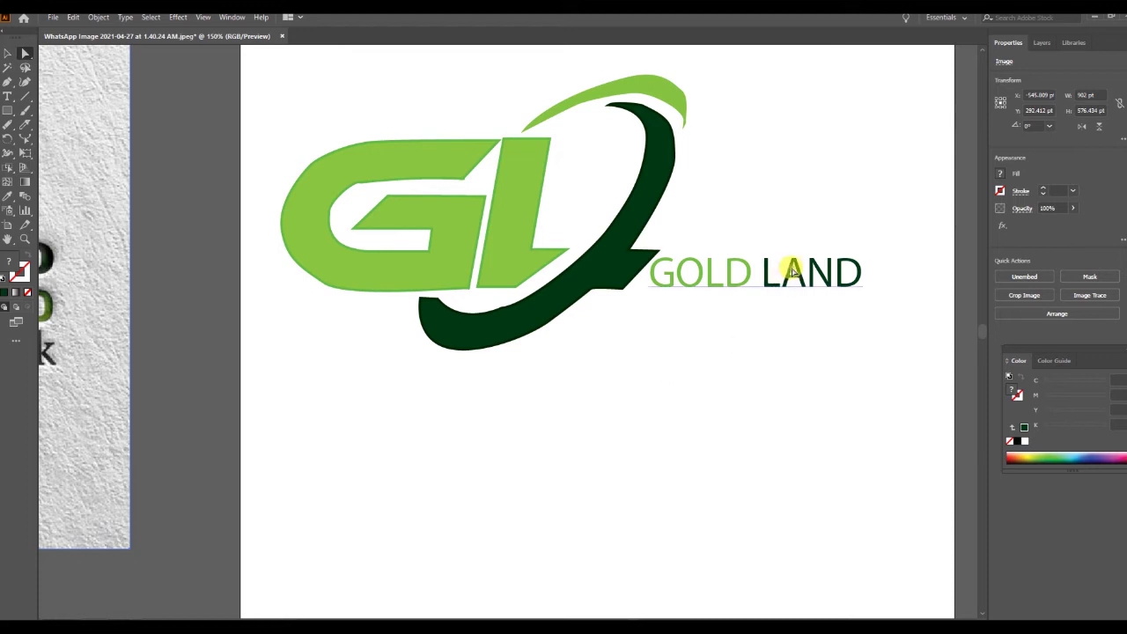
left_click(8, 95)
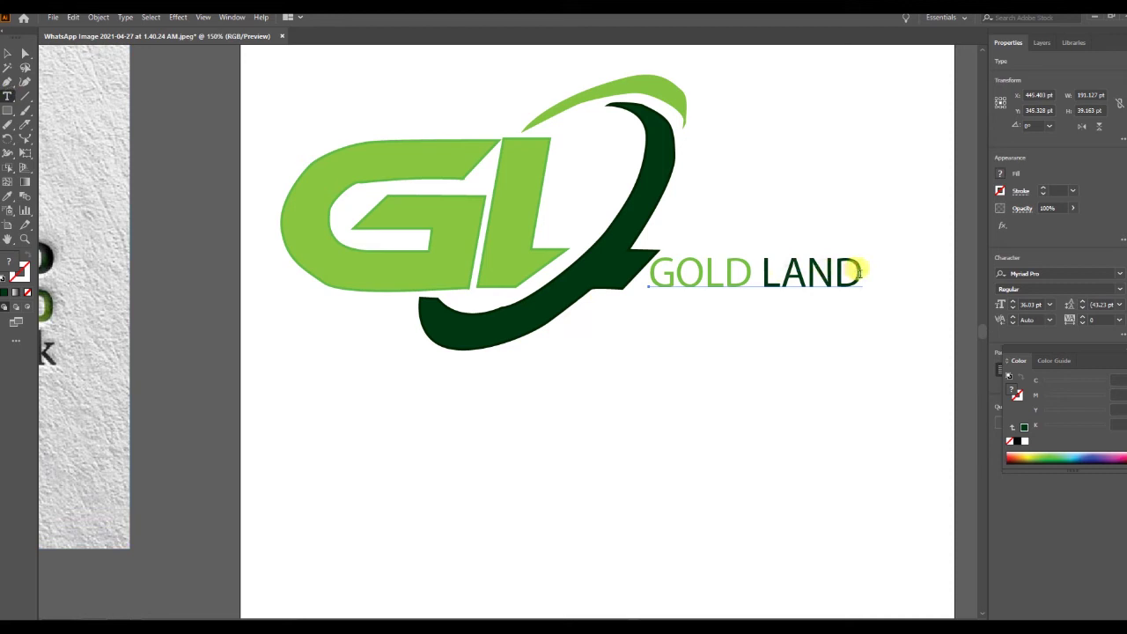
left_click_drag(859, 273, 651, 271)
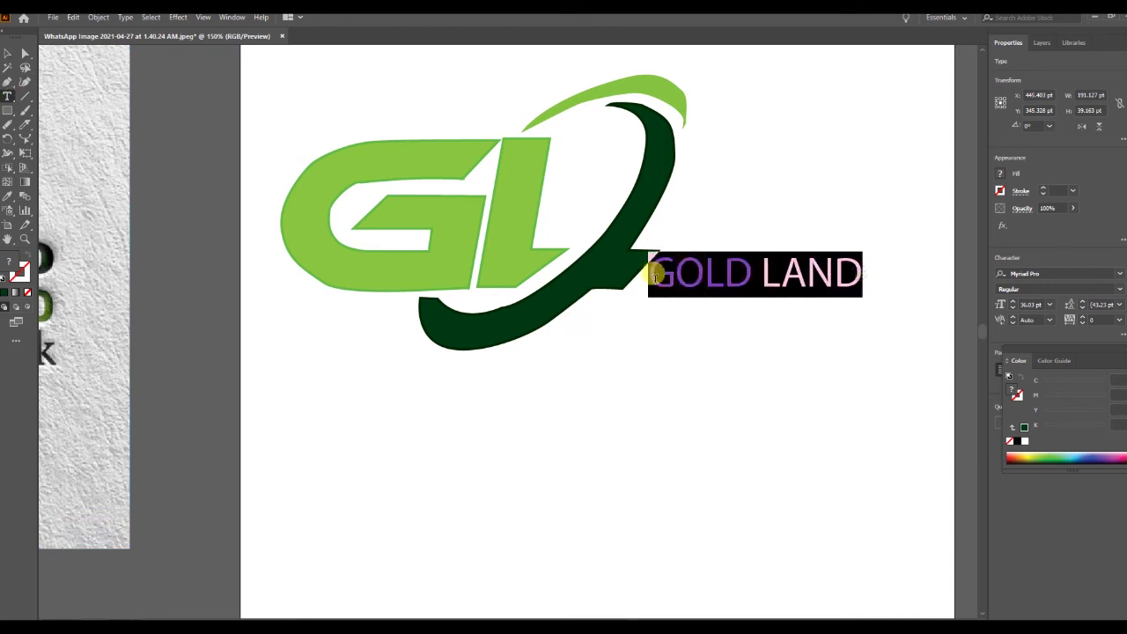
Try a 210° rotation on the GOLD LAND text, then undo it
left_click(1074, 196)
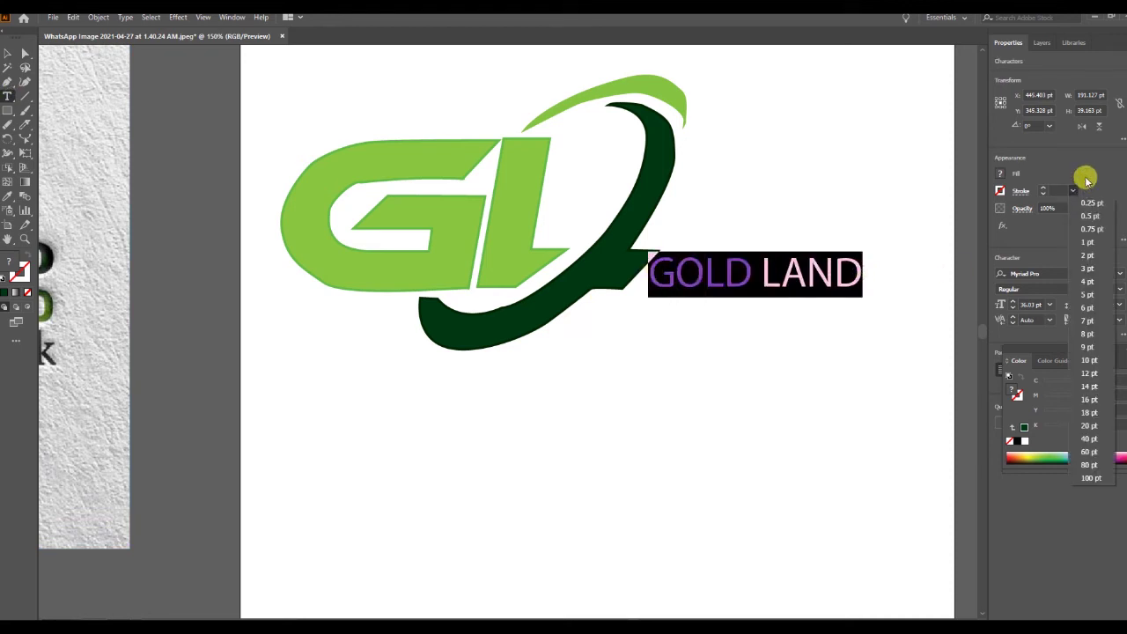
left_click(1085, 176)
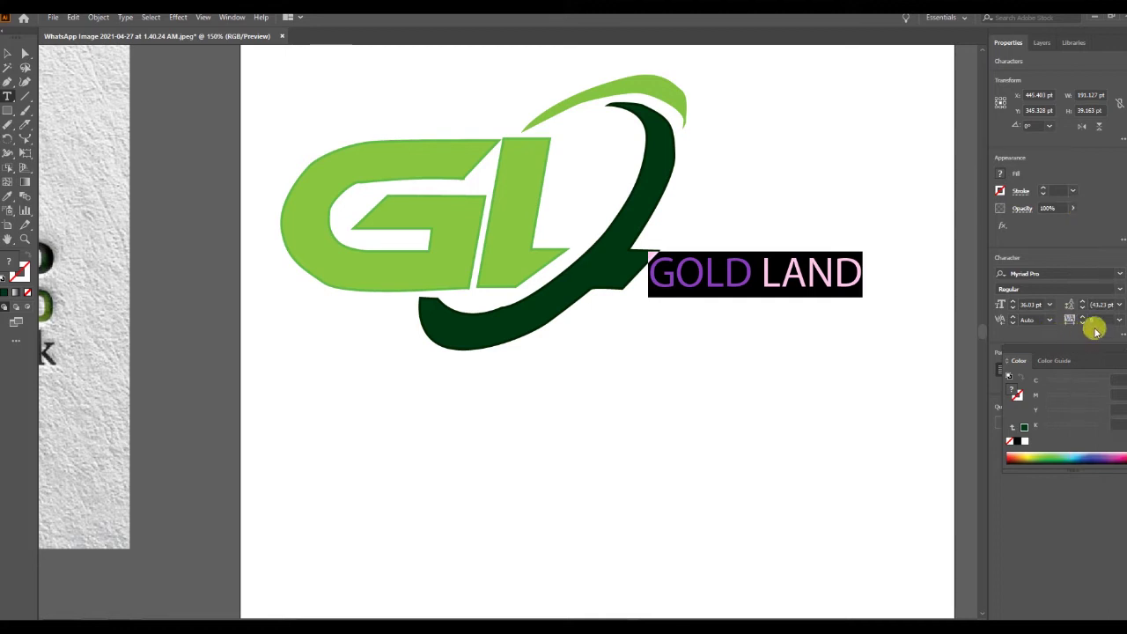
left_click(1049, 126)
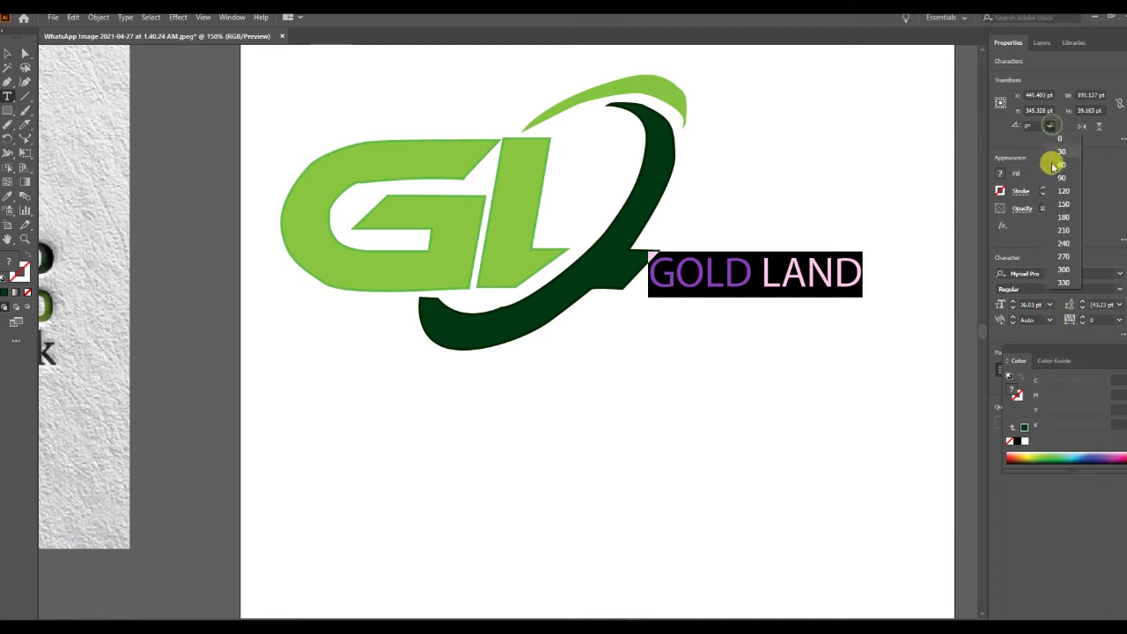
left_click(1062, 231)
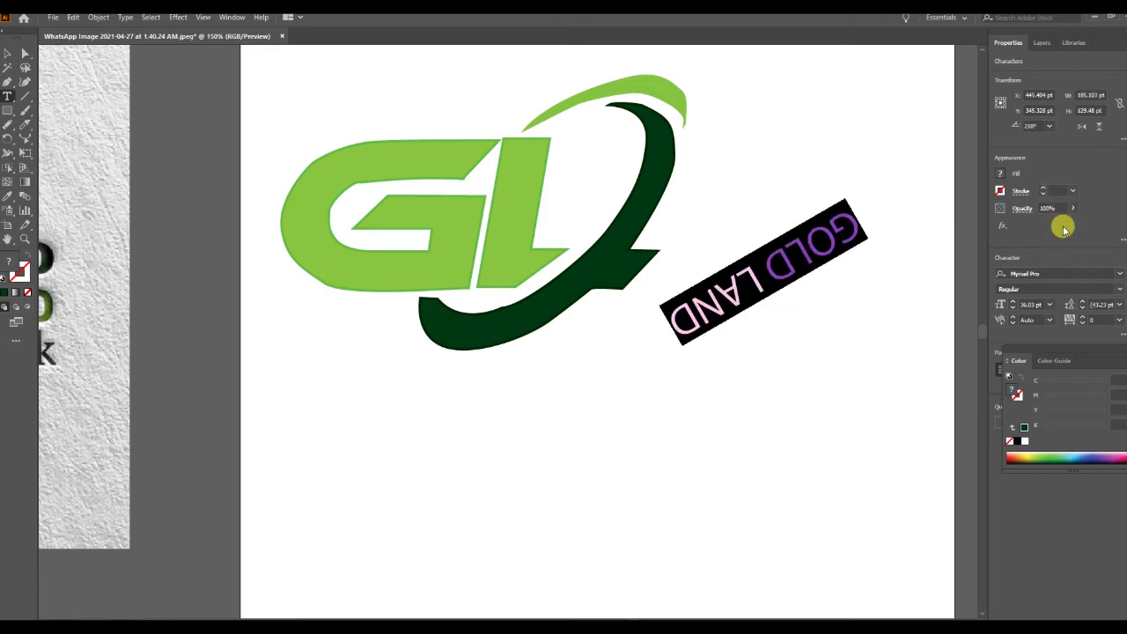
key("ctrl+z")
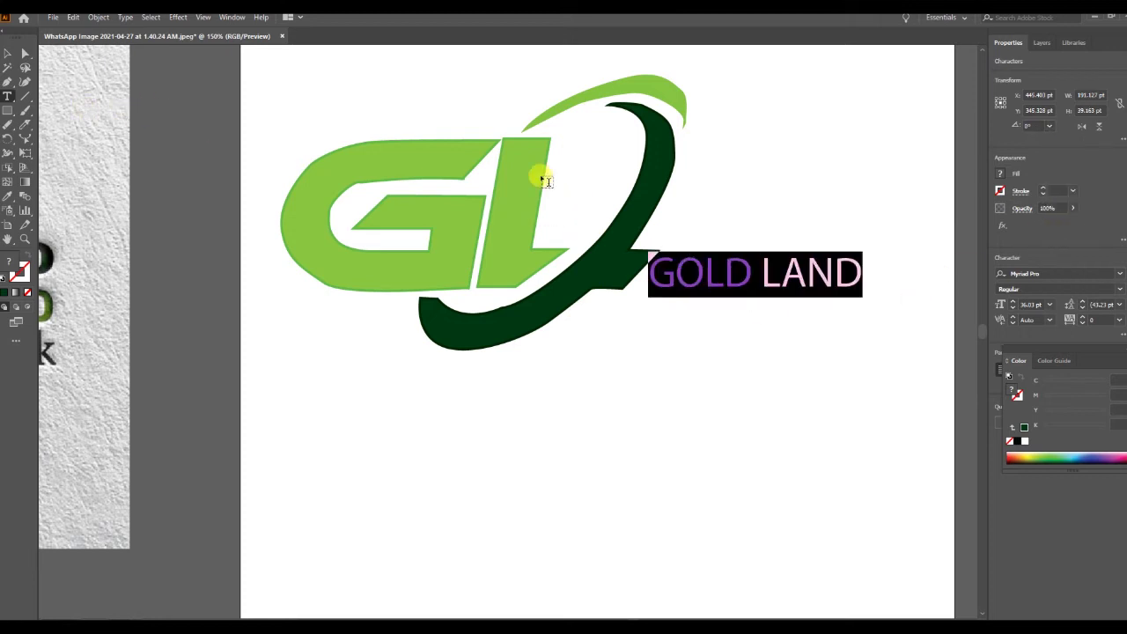
Browse fonts for GOLD LAND, previewing OCR A Std, Roboto, Rockwell Extra Bold and Segoe UI
left_click(1057, 274)
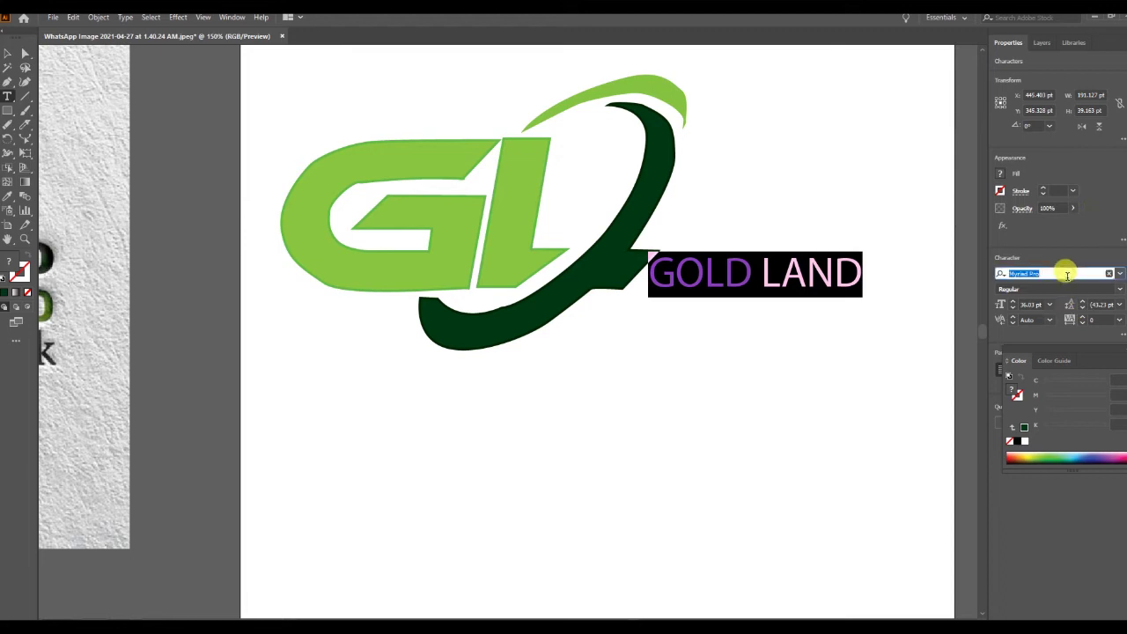
type("News")
key("Down")
key("Down")
key("Down")
key("Down")
key("Down")
key("Down")
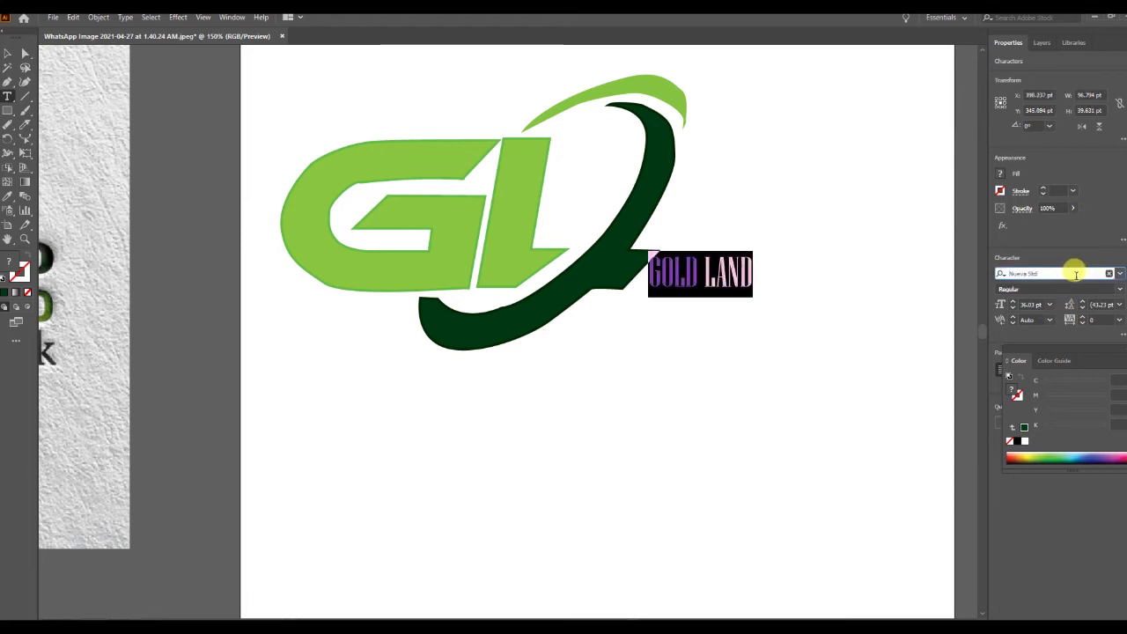
key("Down")
key("Down")
key("Down")
key("Down")
key("Down")
key("Down")
key("Down")
key("Down")
key("Down")
key("Down")
key("Down")
key("Down")
key("Down")
key("Down")
key("Down")
key("Down")
key("Down")
key("Down")
key("Down")
key("Down")
key("Down")
key("Down")
key("Down")
key("Down")
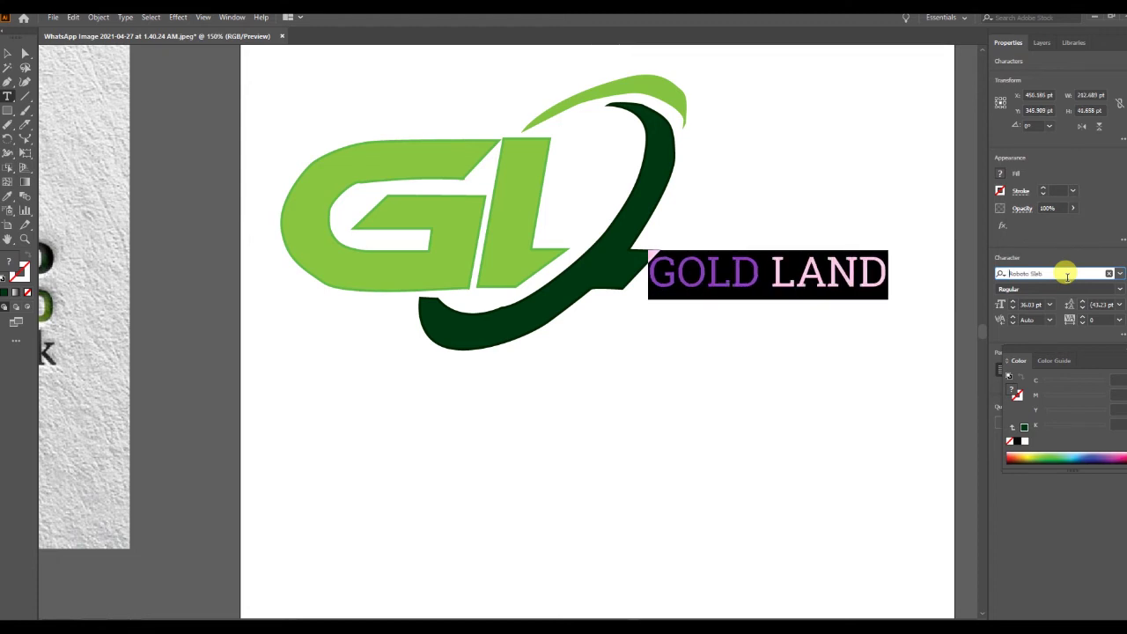
key("Down")
key("Down")
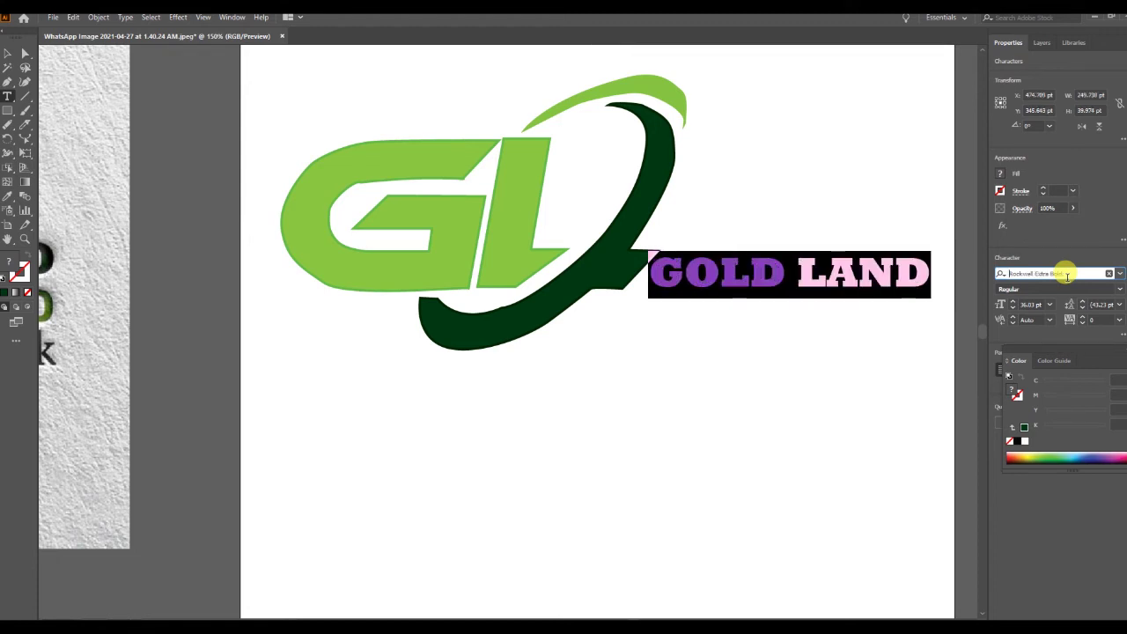
key("Down")
key("Down")
key("Down")
key("Down")
key("Down")
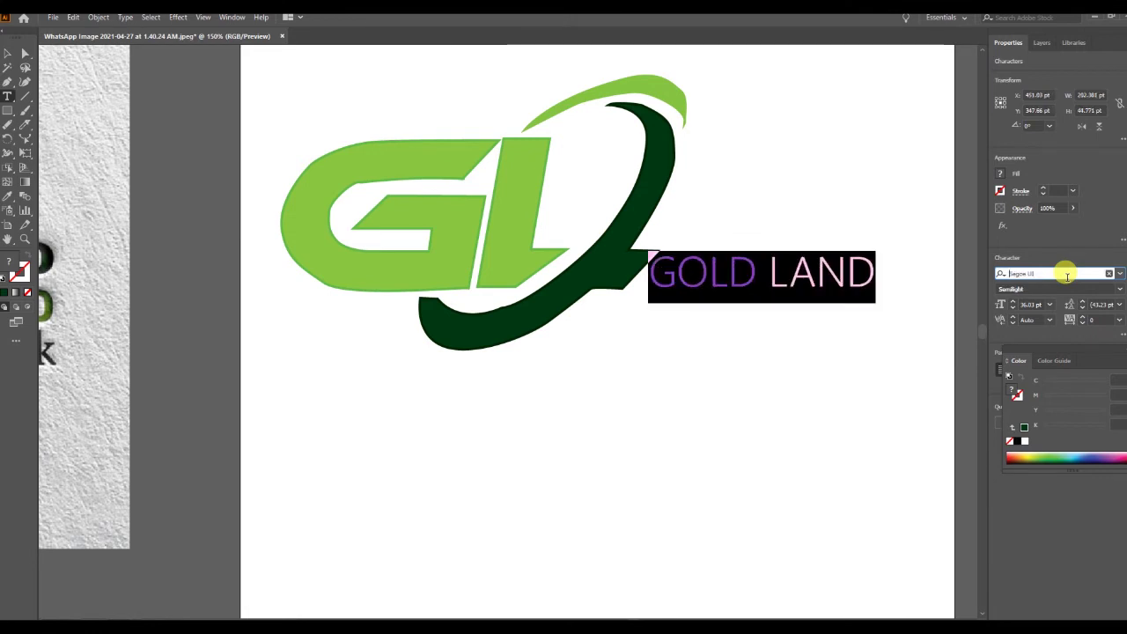
key("Down")
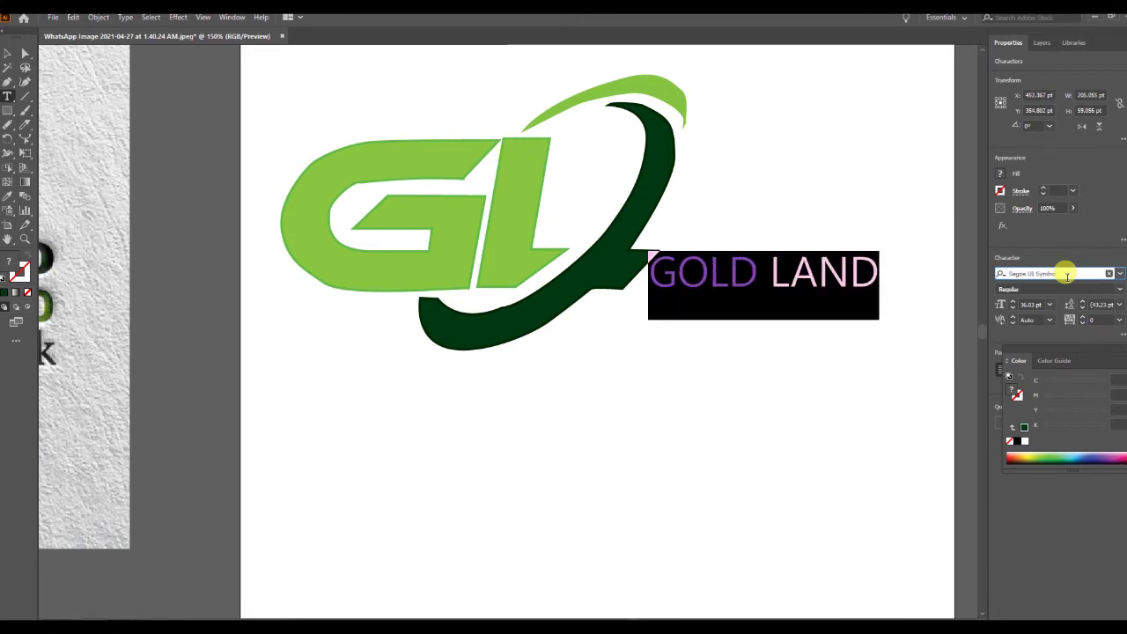
key("Down")
key("Down")
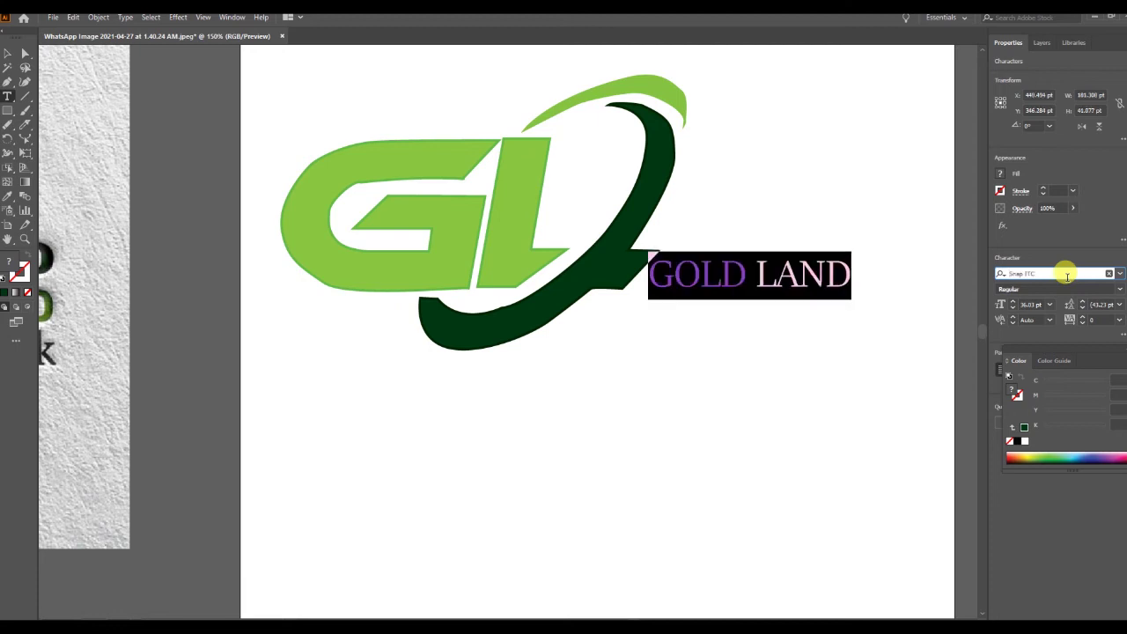
key("Down")
key("Down")
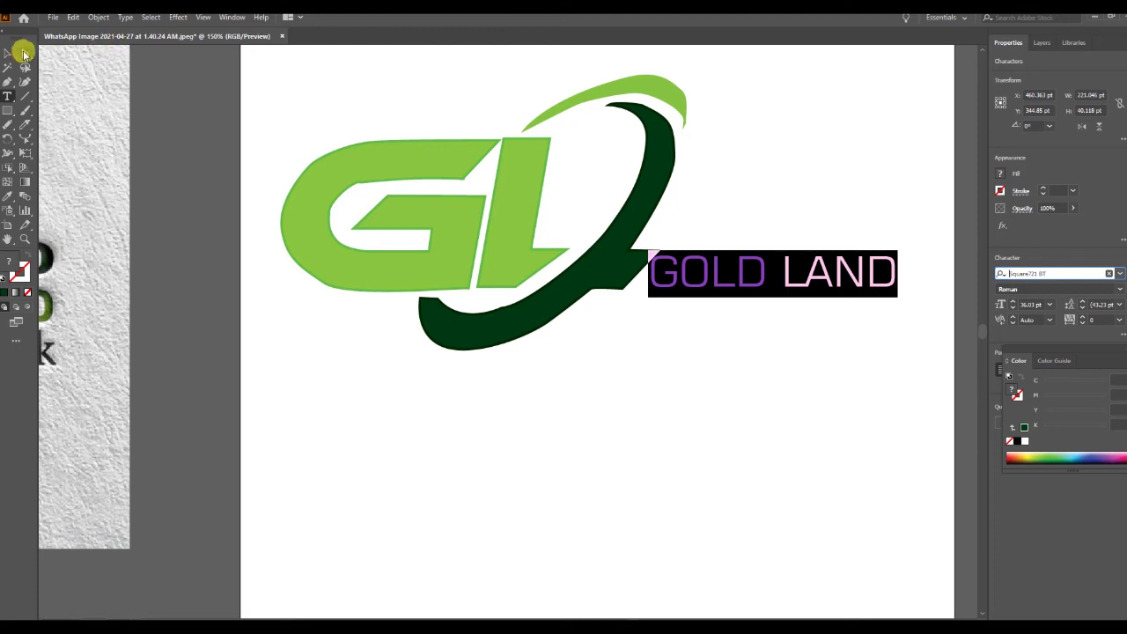
Alt-drag a duplicate of the GOLD LAND text just below the original
left_click(24, 53)
left_click(95, 126)
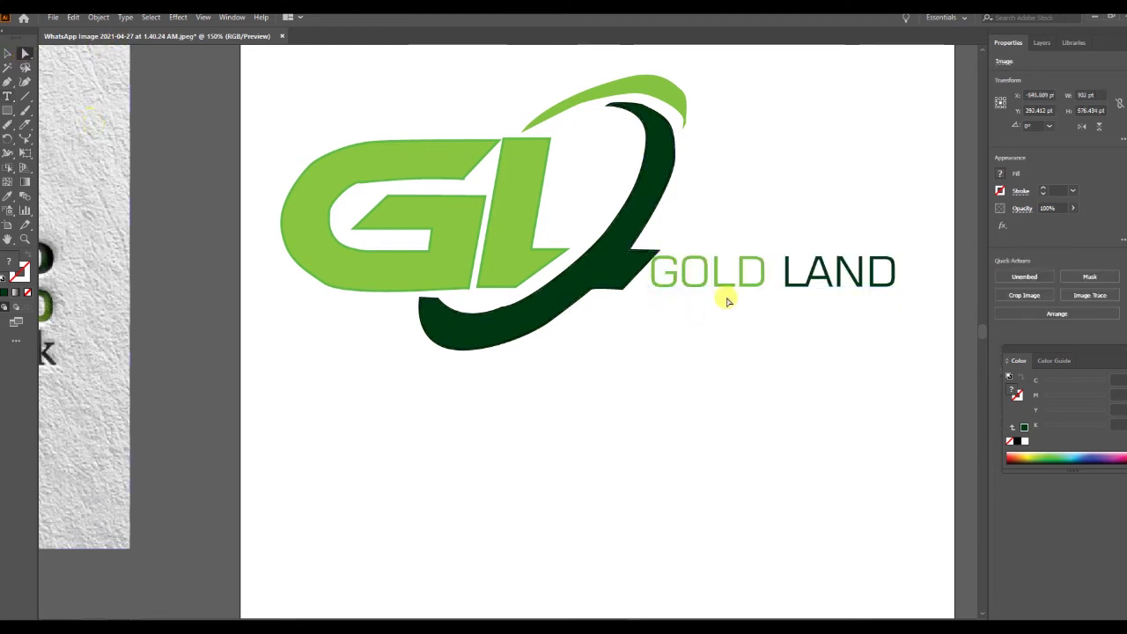
left_click(788, 276)
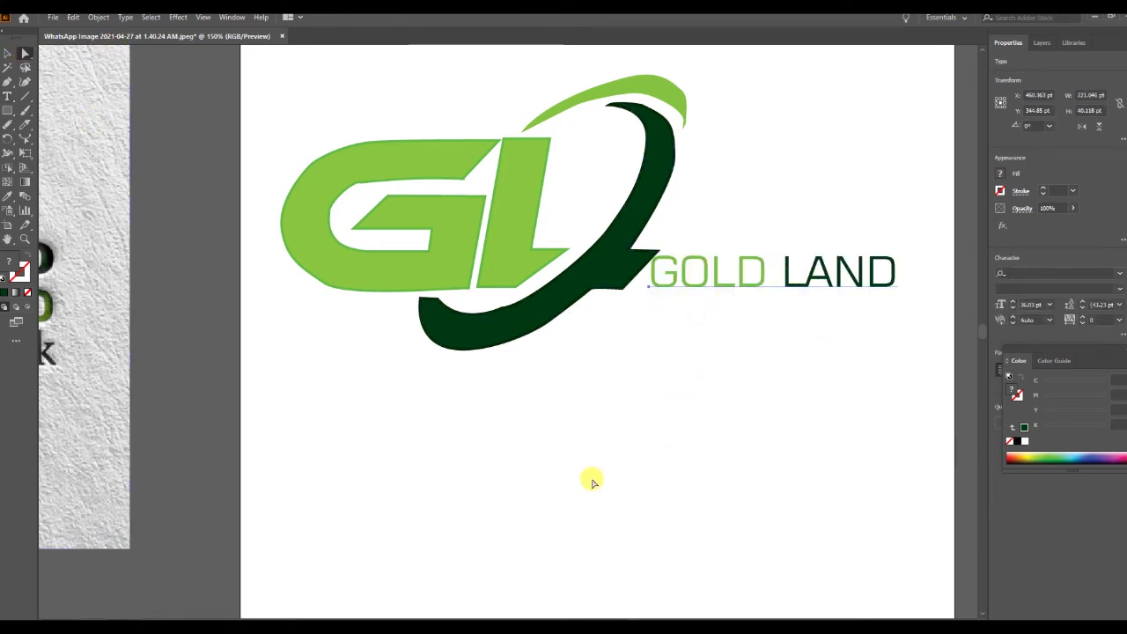
scroll(242, 356, "down", 1)
scroll(343, 368, "down", 1)
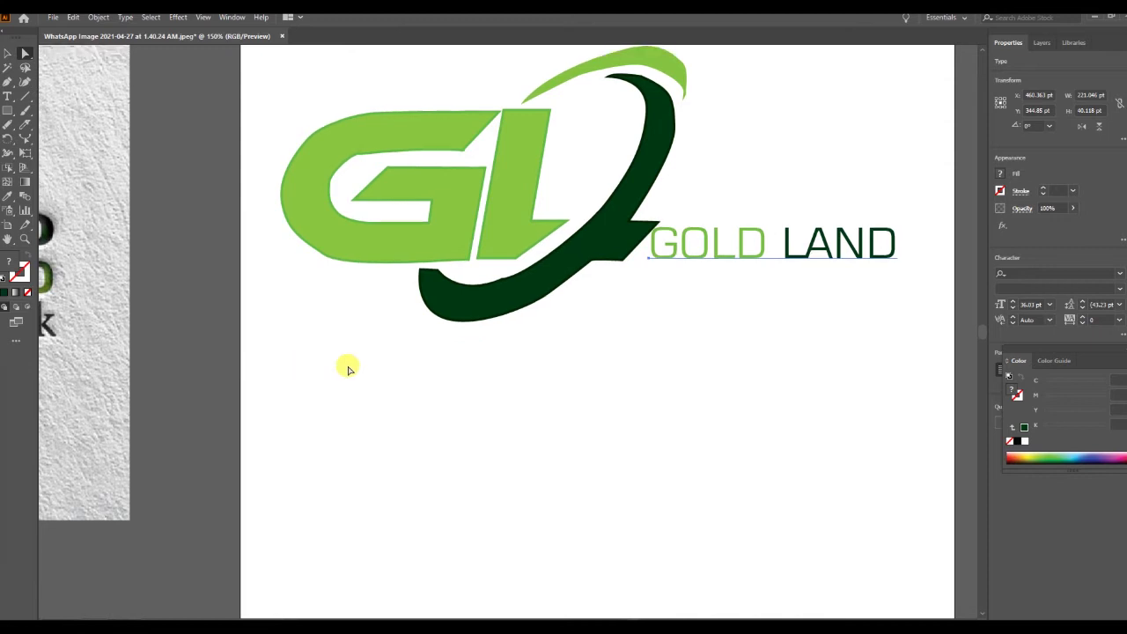
scroll(348, 368, "down", 1)
scroll(284, 369, "down", 1)
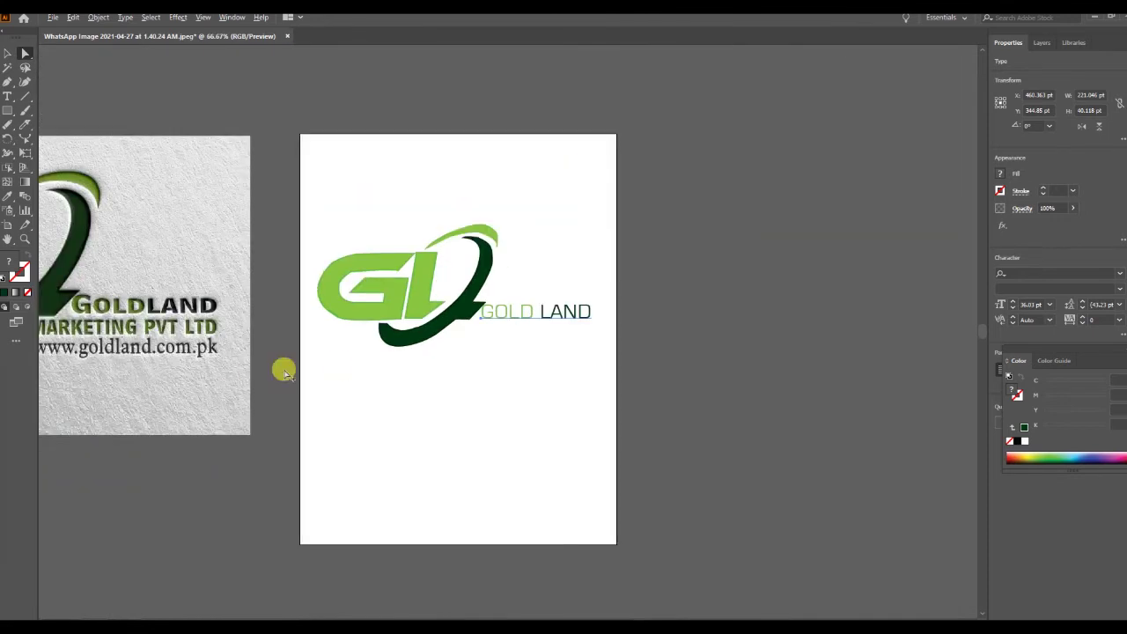
left_click(508, 315)
left_click_drag(510, 318, 520, 332)
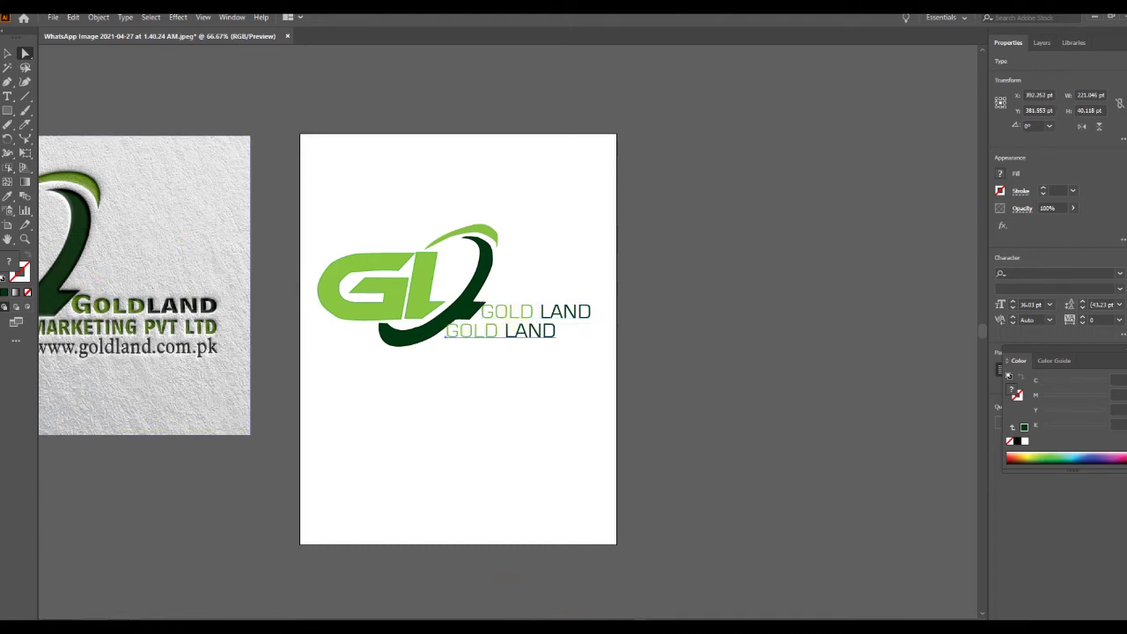
scroll(640, 604, "left", 5)
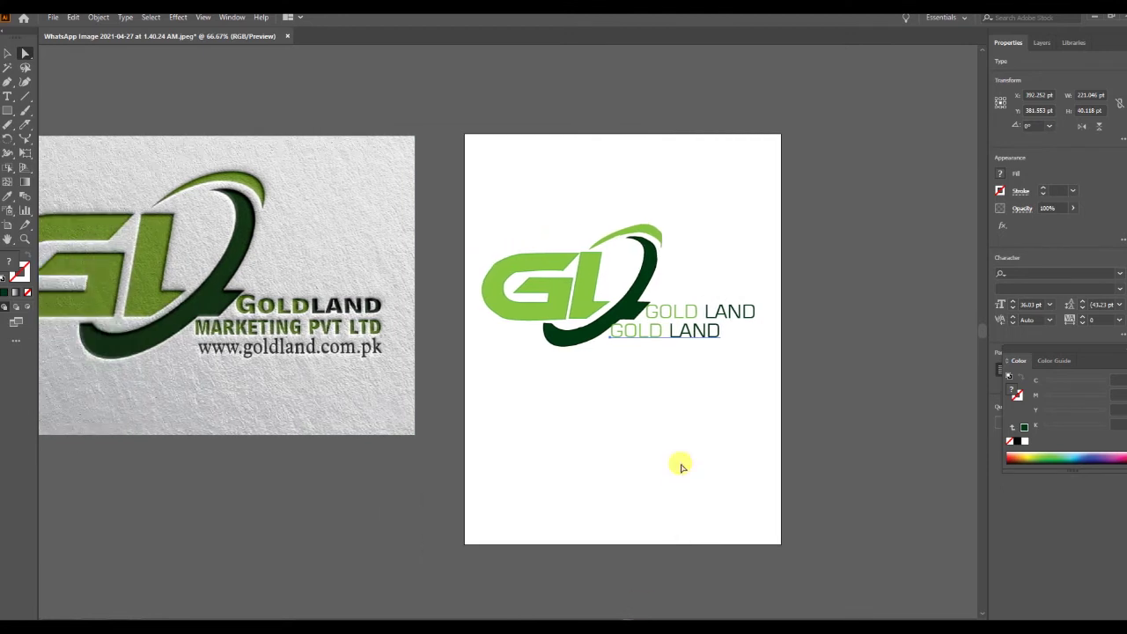
Retype the lower copy as MARKETING PVT LTD
double_click(651, 330)
triple_click(656, 330)
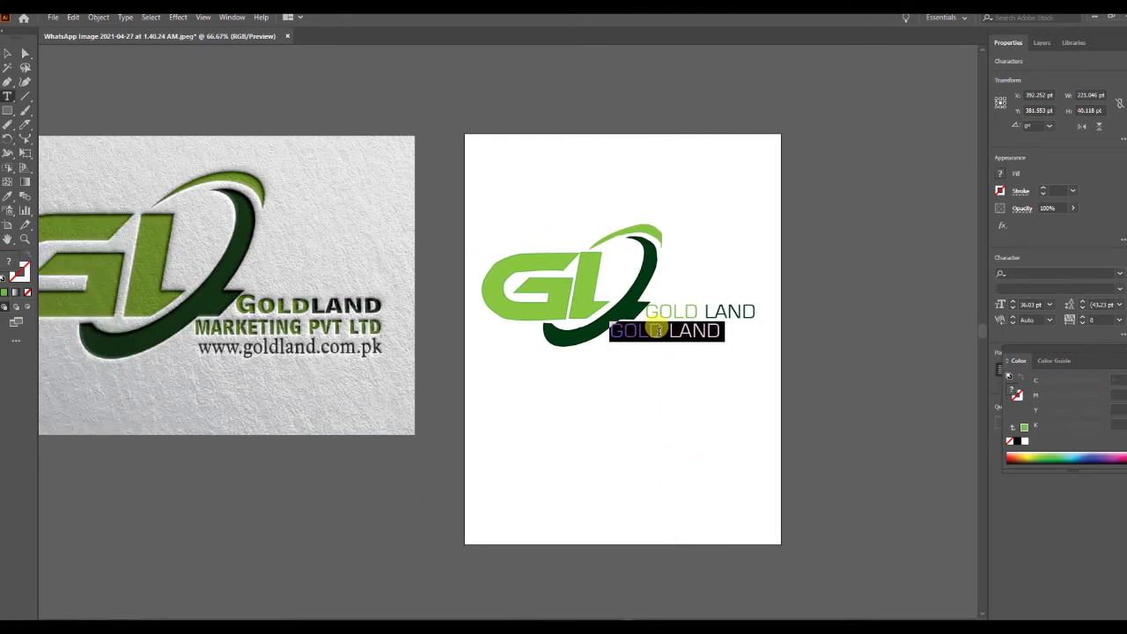
type("m")
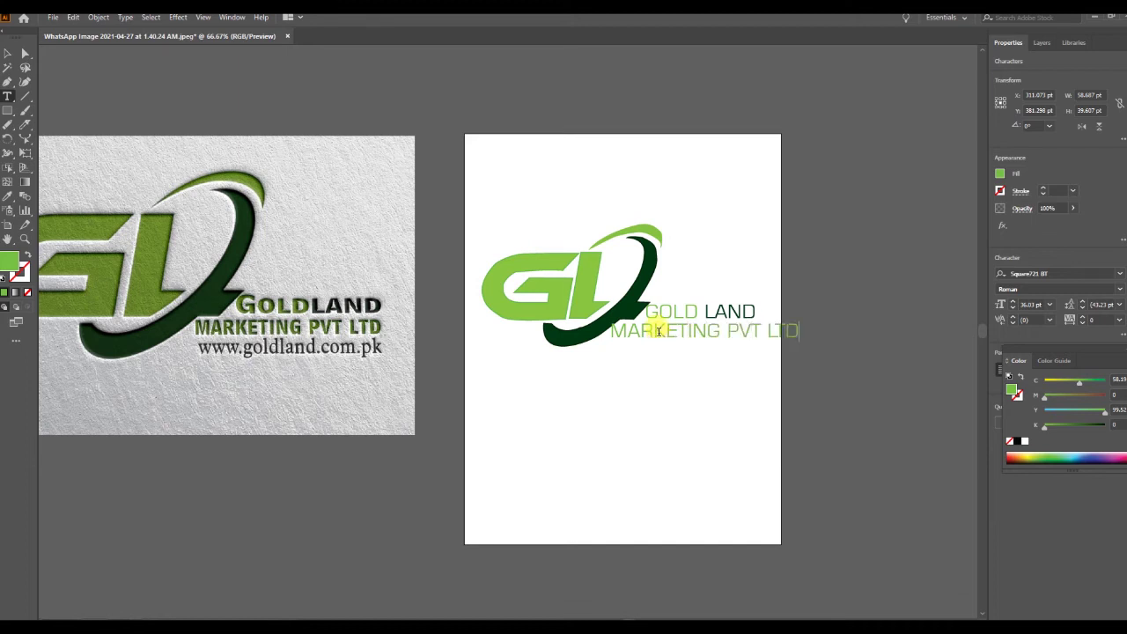
triple_click(659, 331)
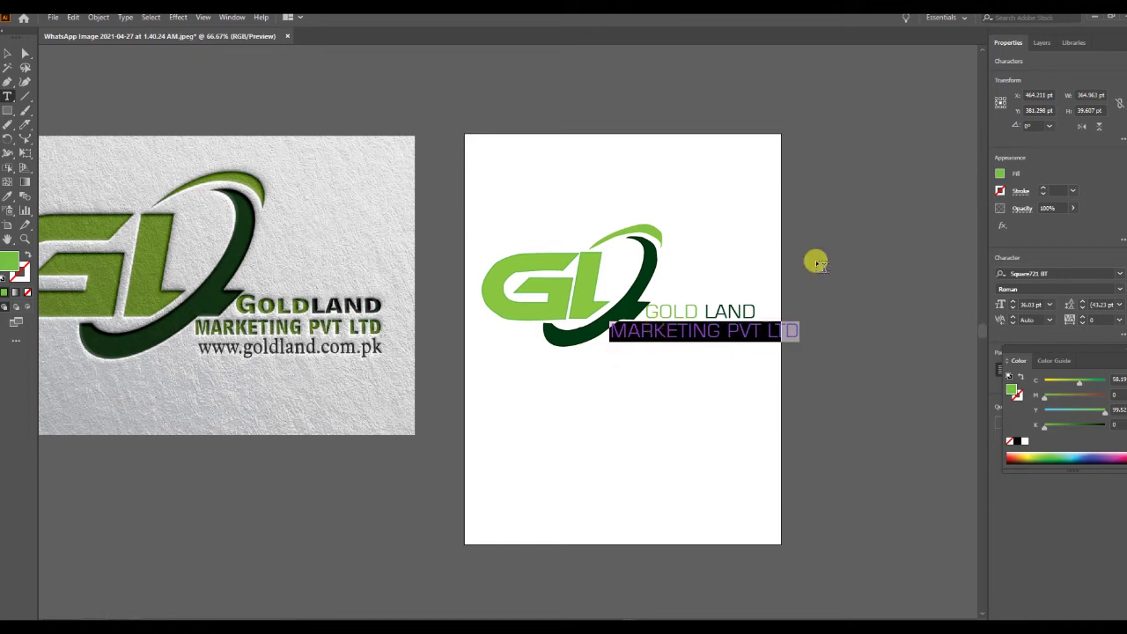
Set the MARKETING PVT LTD line to the Kanit font at 24 pt
left_click(1118, 274)
scroll(1065, 440, "up", 10)
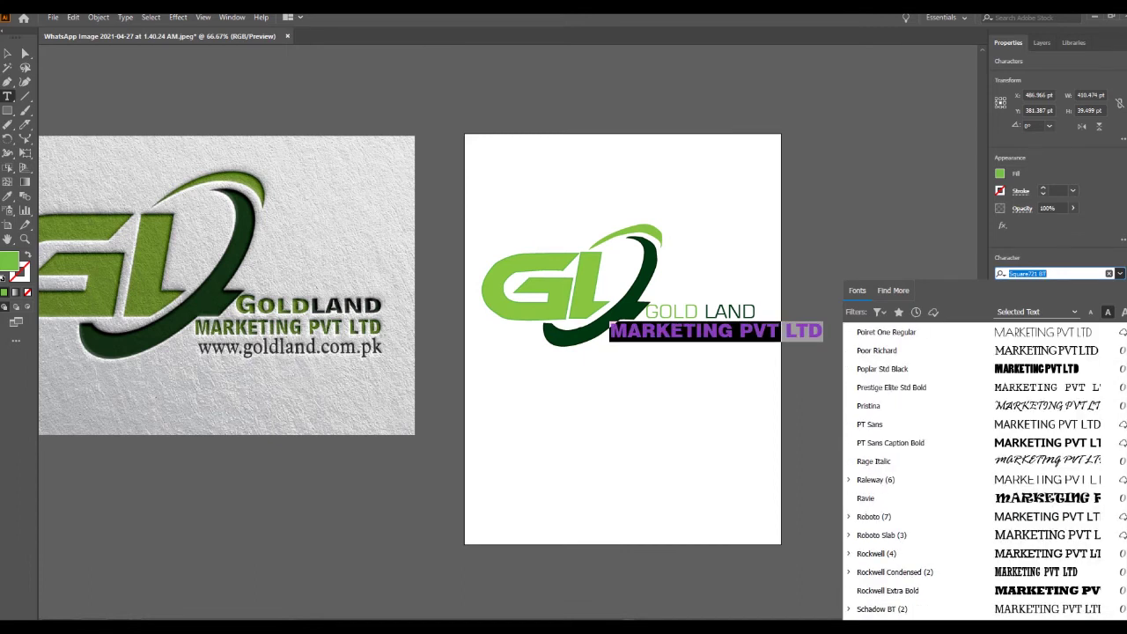
scroll(977, 471, "up", 10)
scroll(978, 471, "up", 10)
scroll(977, 471, "up", 10)
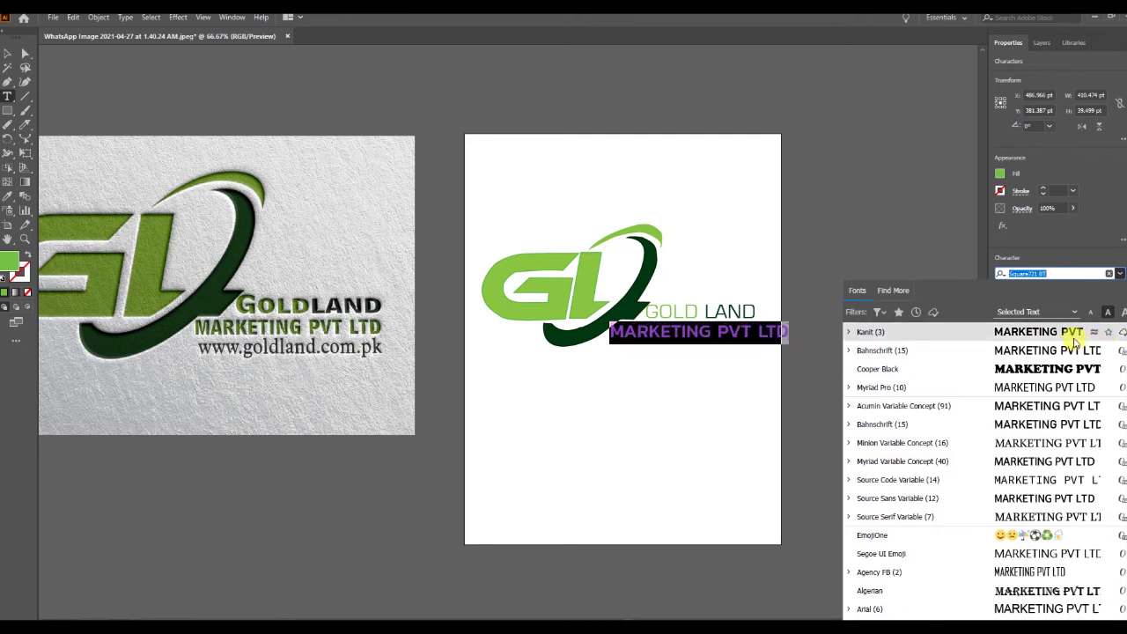
left_click(1070, 332)
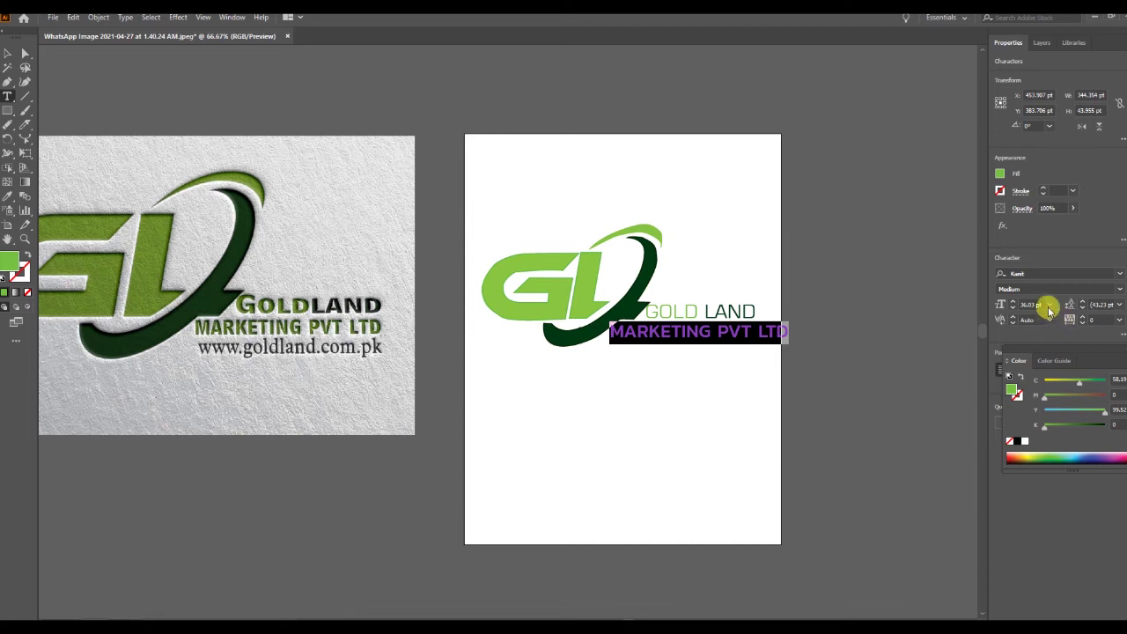
left_click(1049, 304)
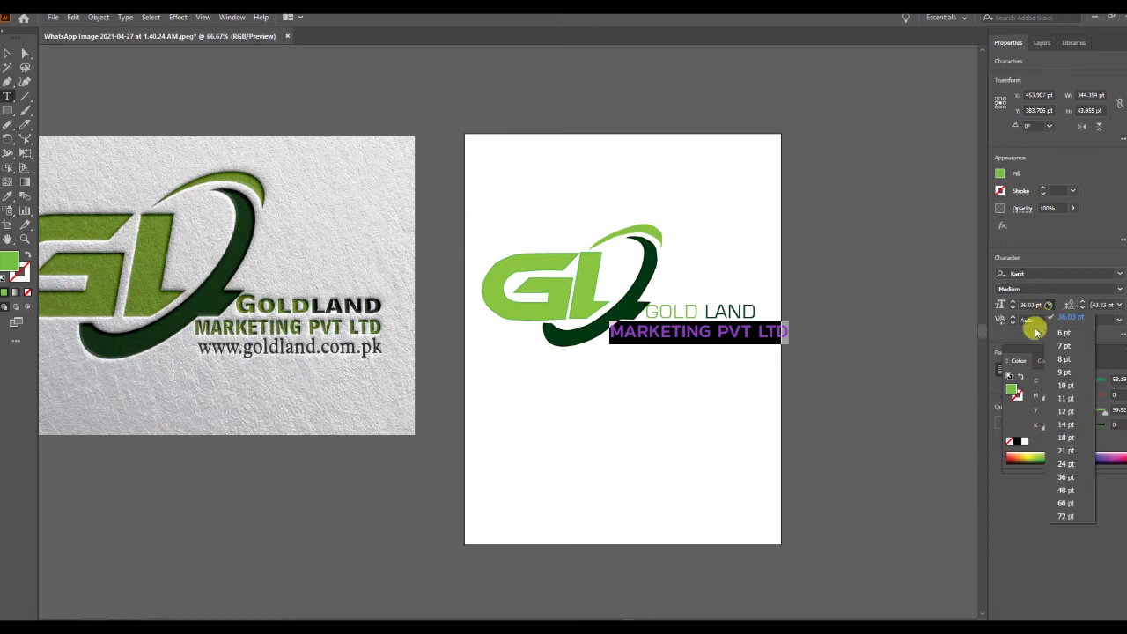
left_click(1065, 462)
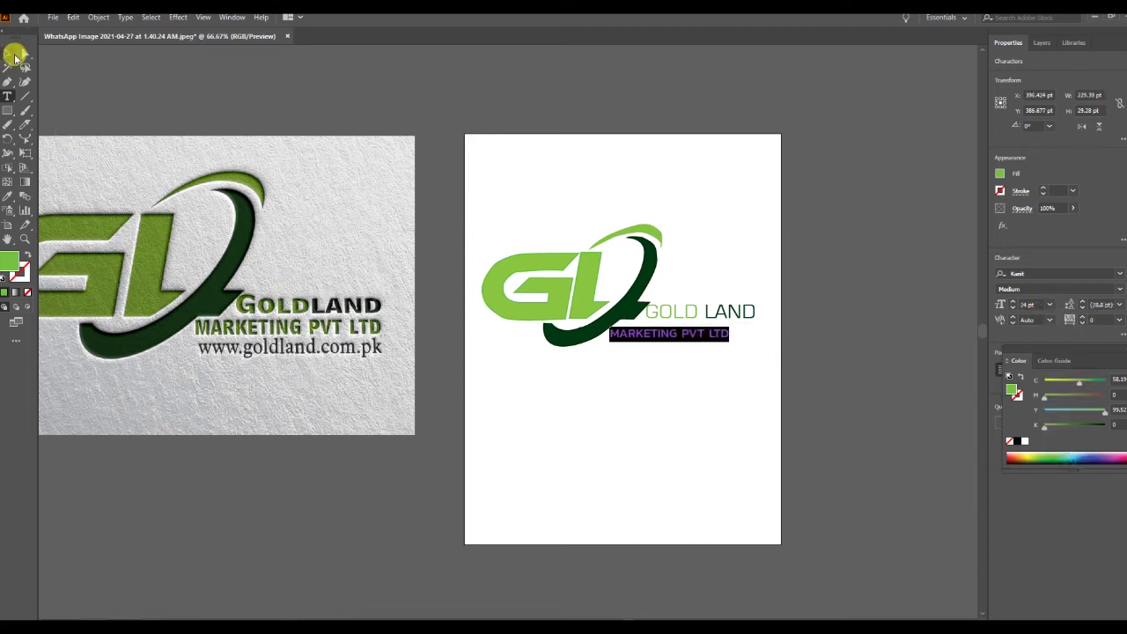
Position MARKETING PVT LTD beneath GOLD LAND to complete the lockup
left_click(9, 55)
left_click_drag(721, 338, 744, 331)
left_click(528, 407)
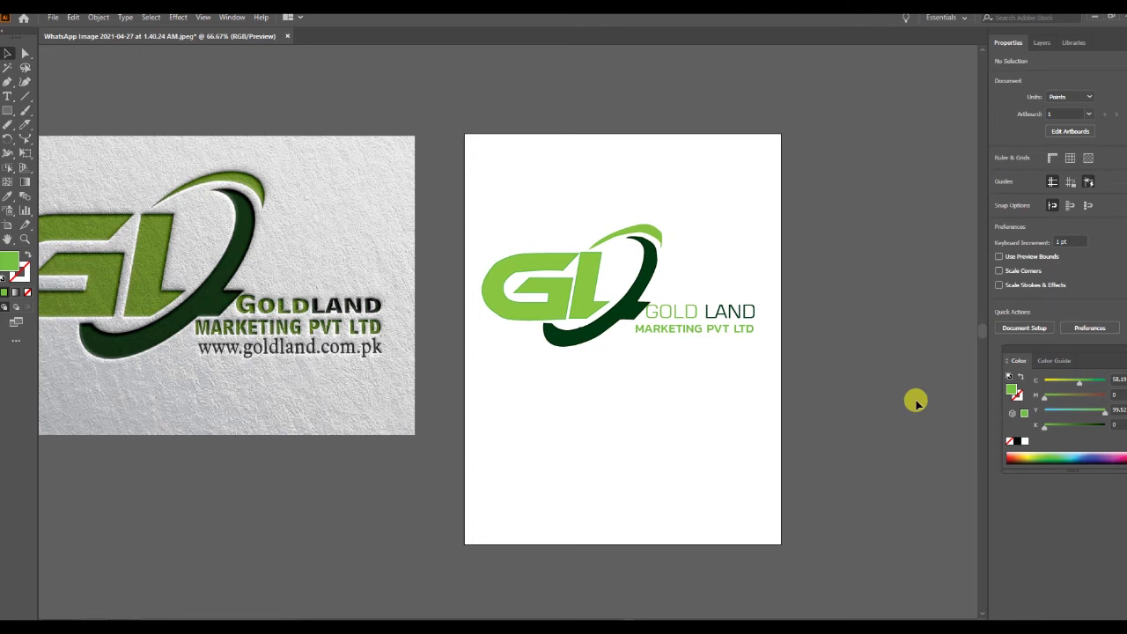
Shift the reference mockup slightly right and bring its upper green swoosh into view
left_click(649, 225)
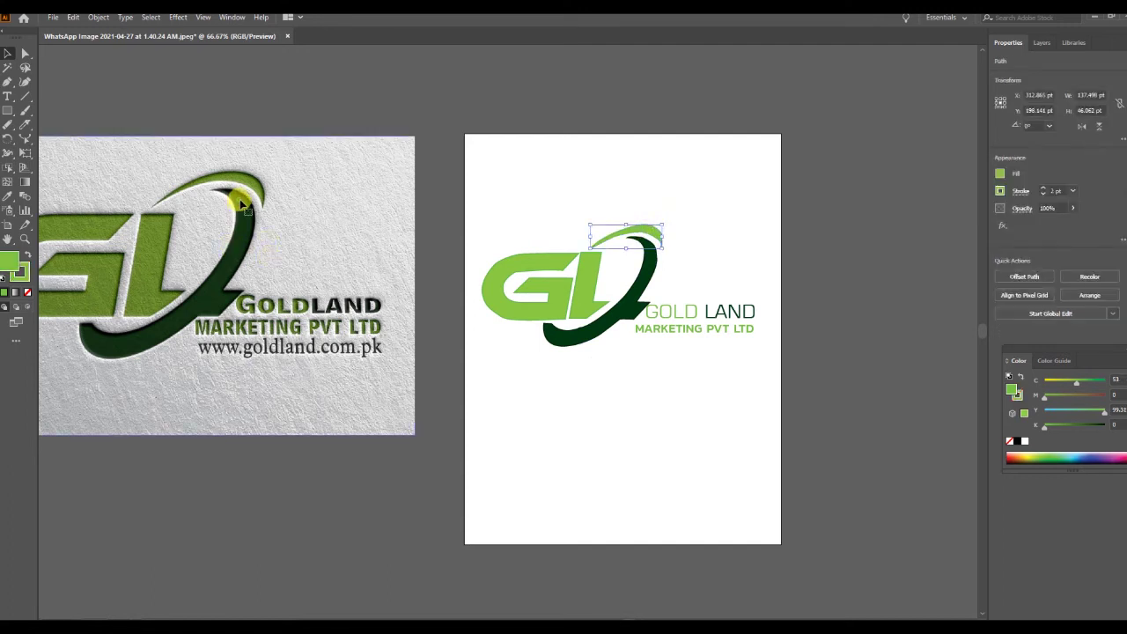
left_click_drag(230, 182, 269, 183)
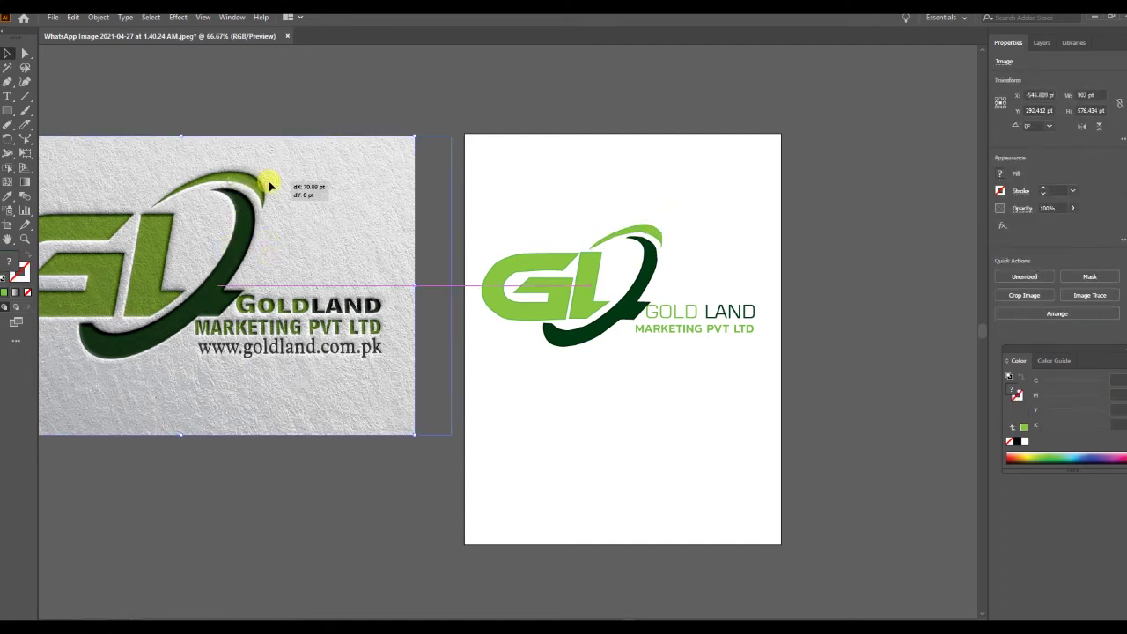
left_click(7, 82)
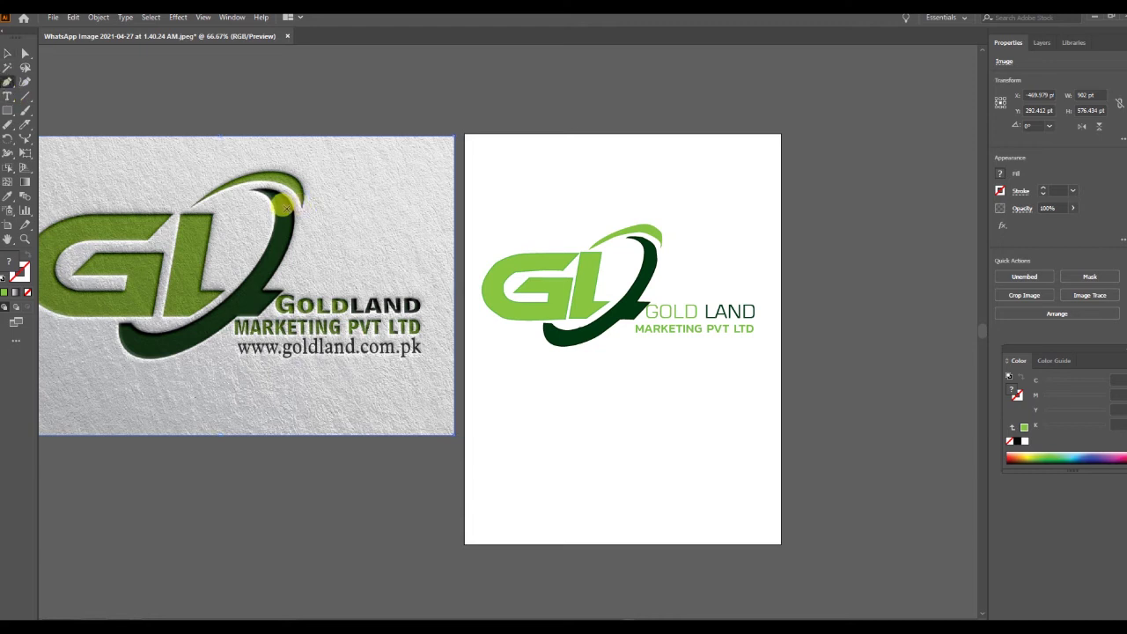
scroll(317, 221, "up", 3)
scroll(534, 597, "up", 3)
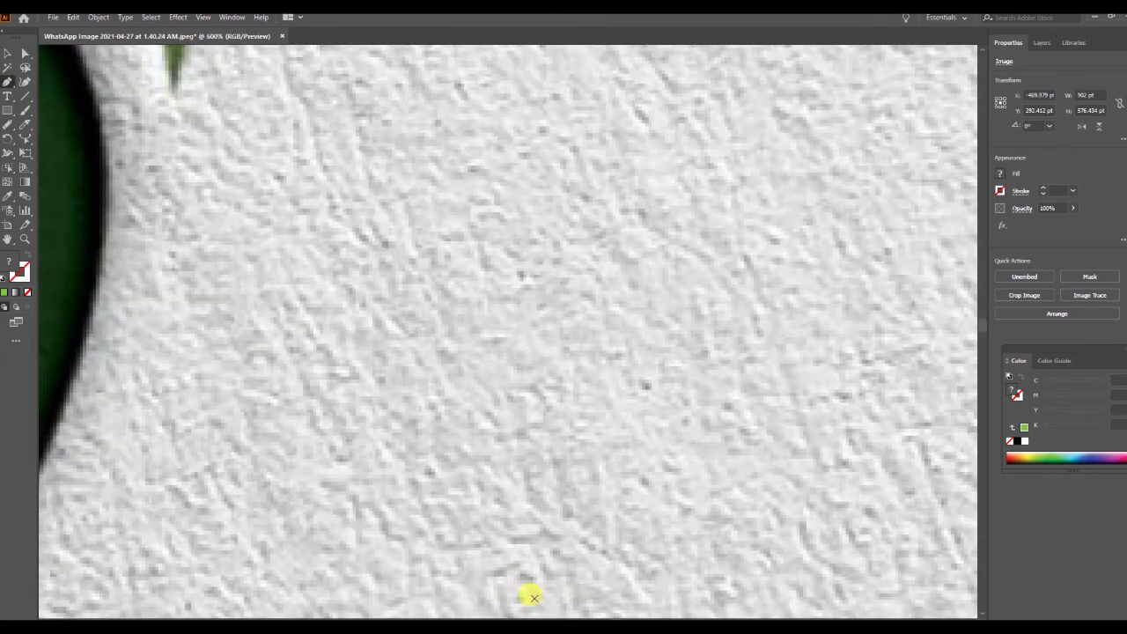
scroll(622, 490, "left", 5)
scroll(622, 490, "down", 10)
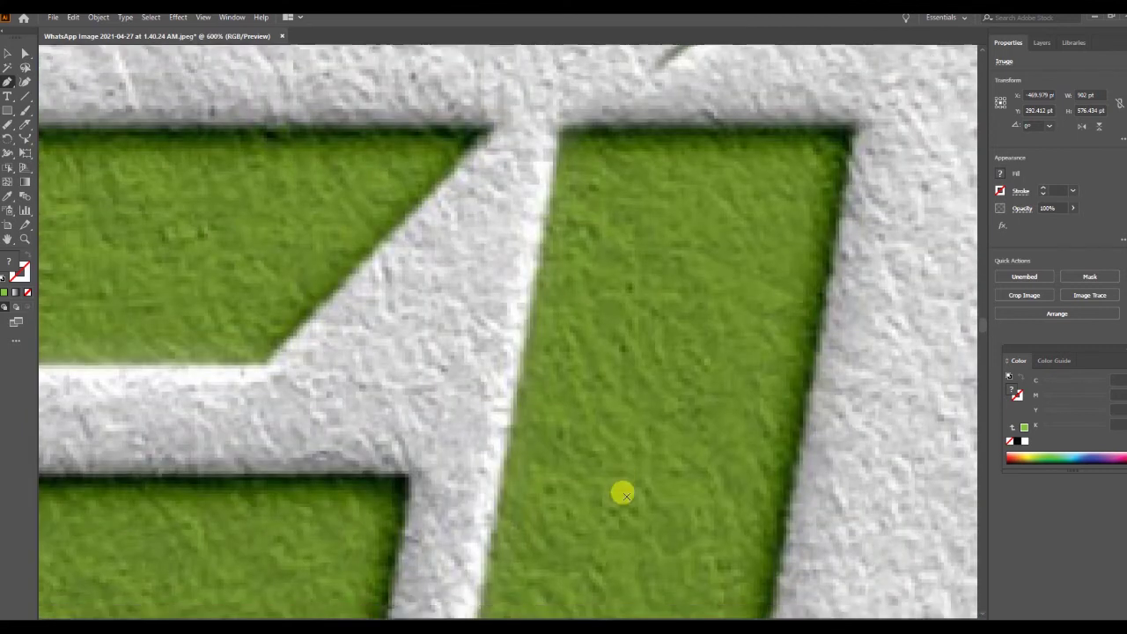
scroll(622, 491, "down", 1)
scroll(744, 331, "up", 2)
scroll(742, 326, "up", 5)
scroll(740, 333, "up", 2)
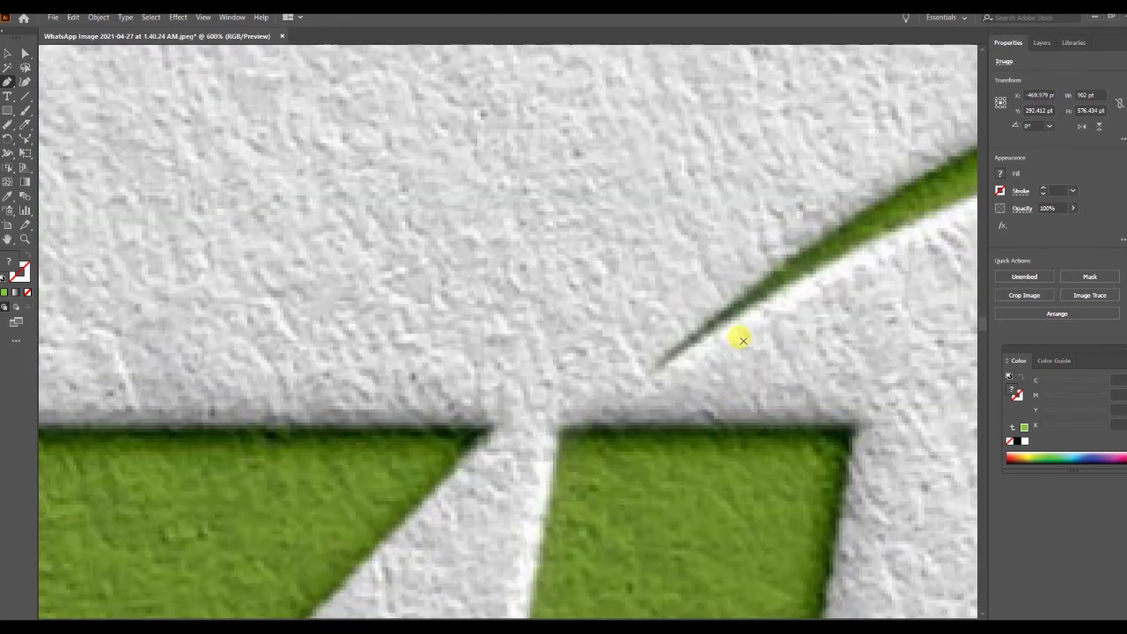
scroll(508, 332, "right", 1)
scroll(508, 332, "right", 2)
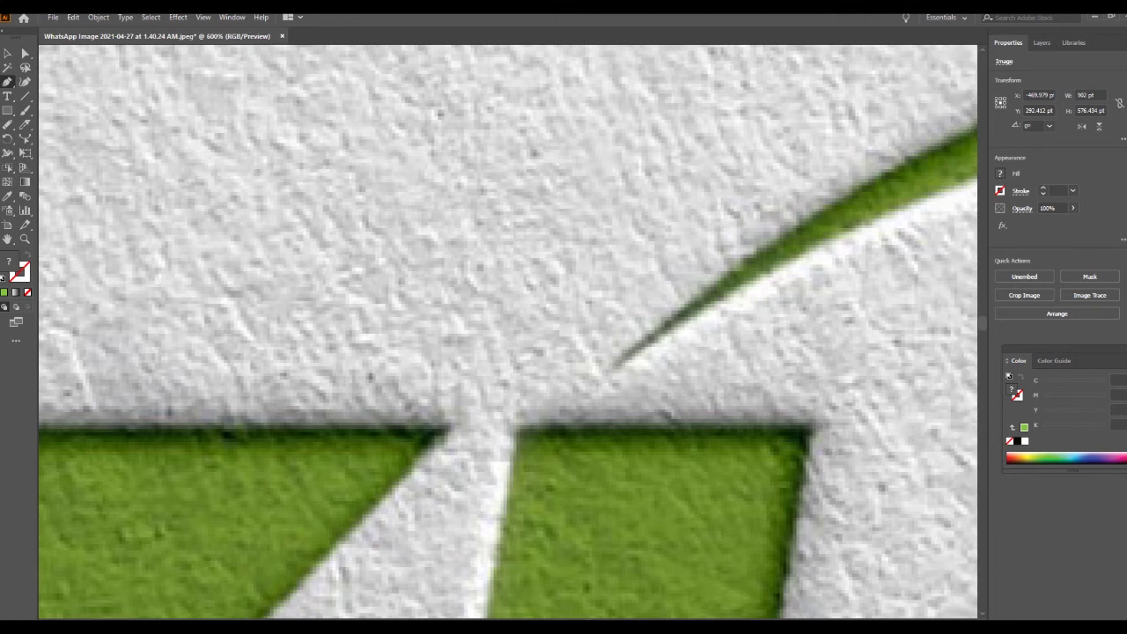
scroll(508, 332, "right", 3)
scroll(508, 332, "right", 5)
scroll(508, 332, "right", 3)
scroll(508, 331, "right", 3)
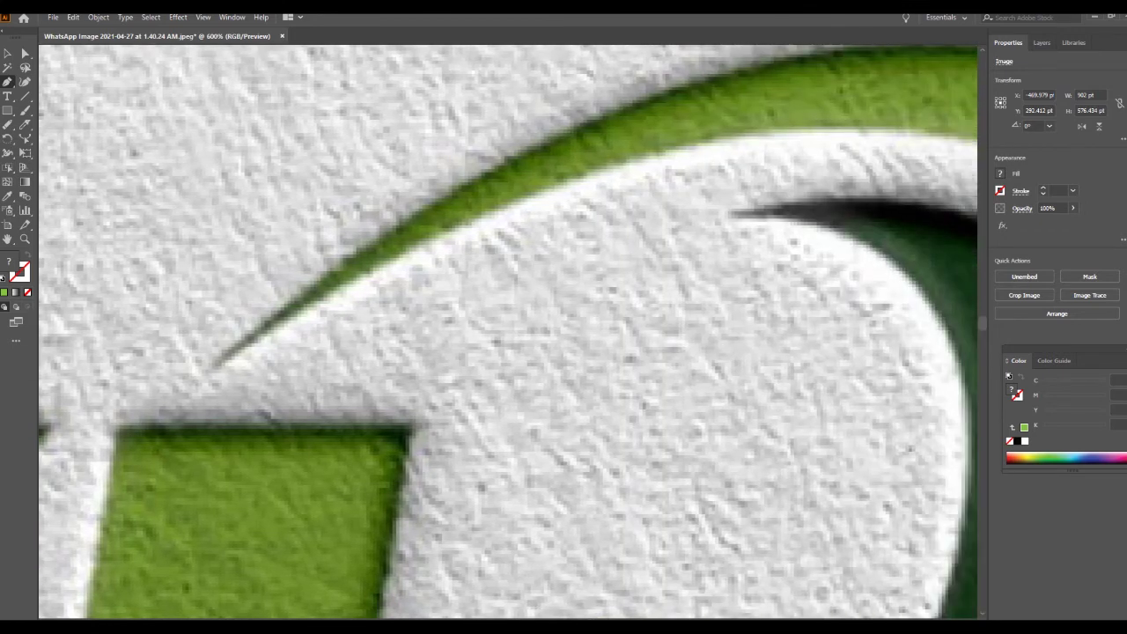
scroll(508, 332, "right", 3)
scroll(508, 332, "right", 3)
scroll(694, 471, "down", 1)
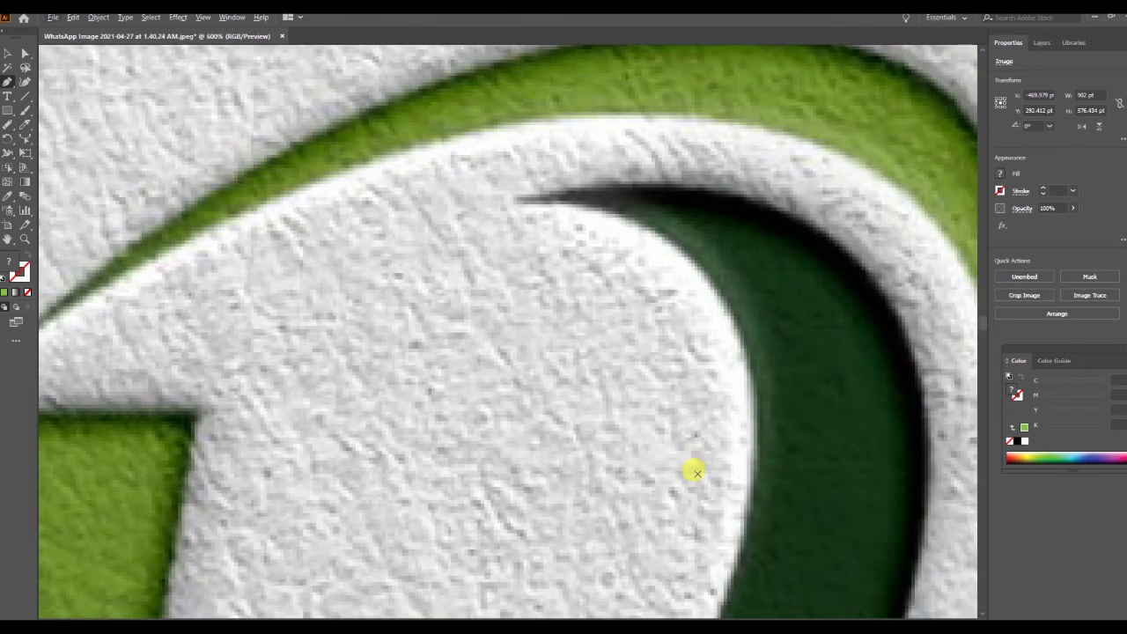
scroll(695, 472, "down", 1)
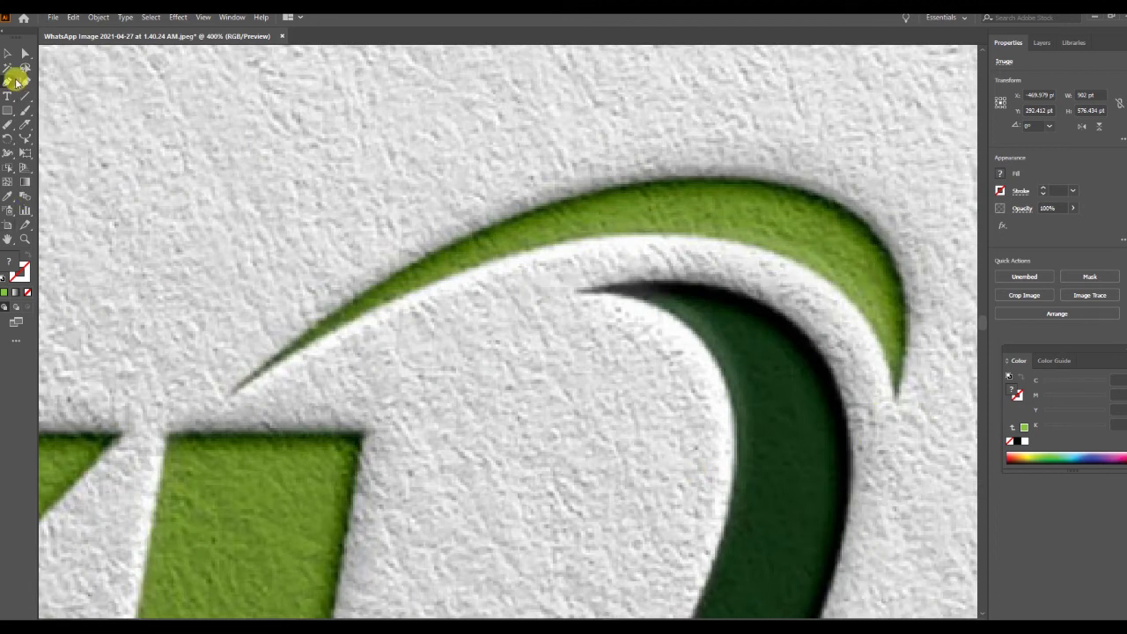
Start a Pen path at the swoosh tip with curved anchors, no fill and a green stroke
left_click(894, 402)
left_click_drag(230, 396, 153, 465)
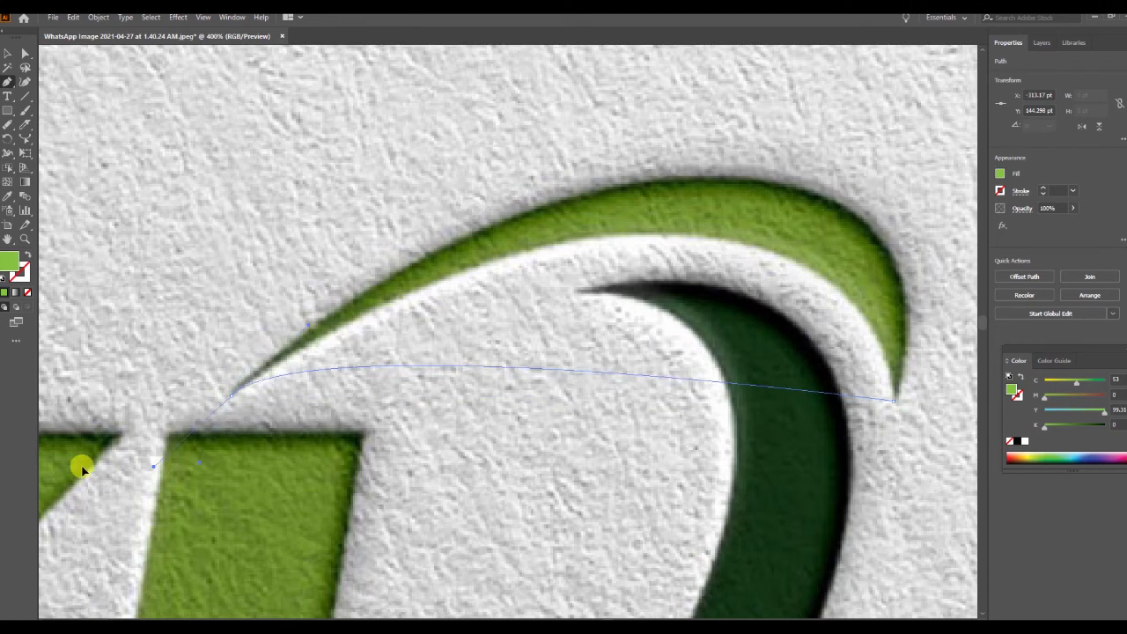
left_click_drag(82, 469, 400, 438)
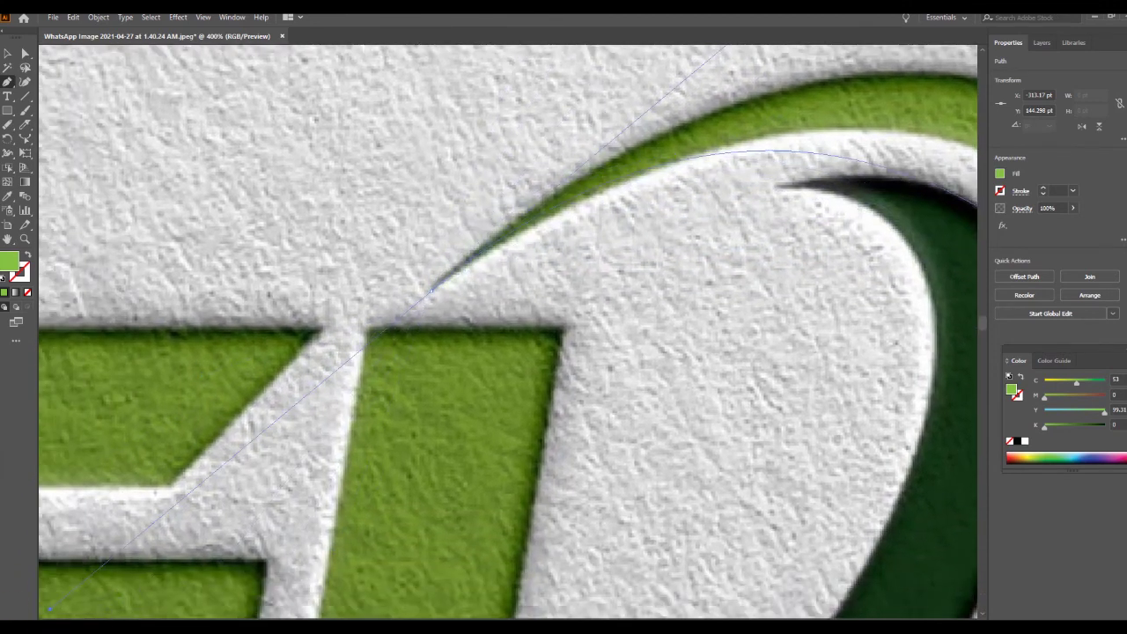
left_click_drag(48, 607, 15, 498)
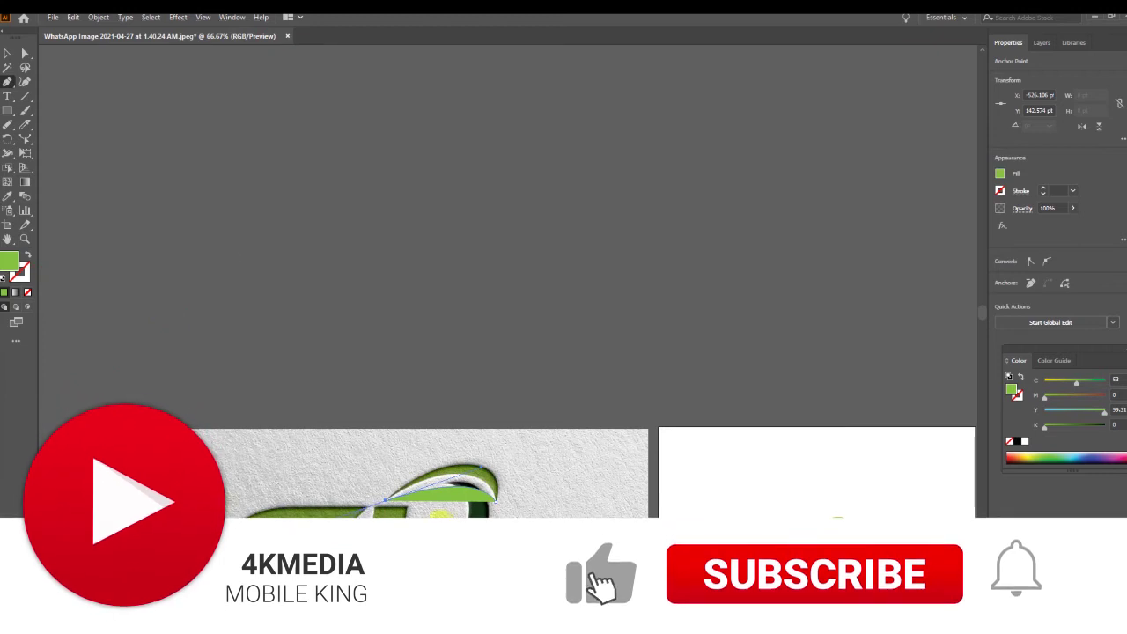
left_click(28, 293)
left_click(20, 273)
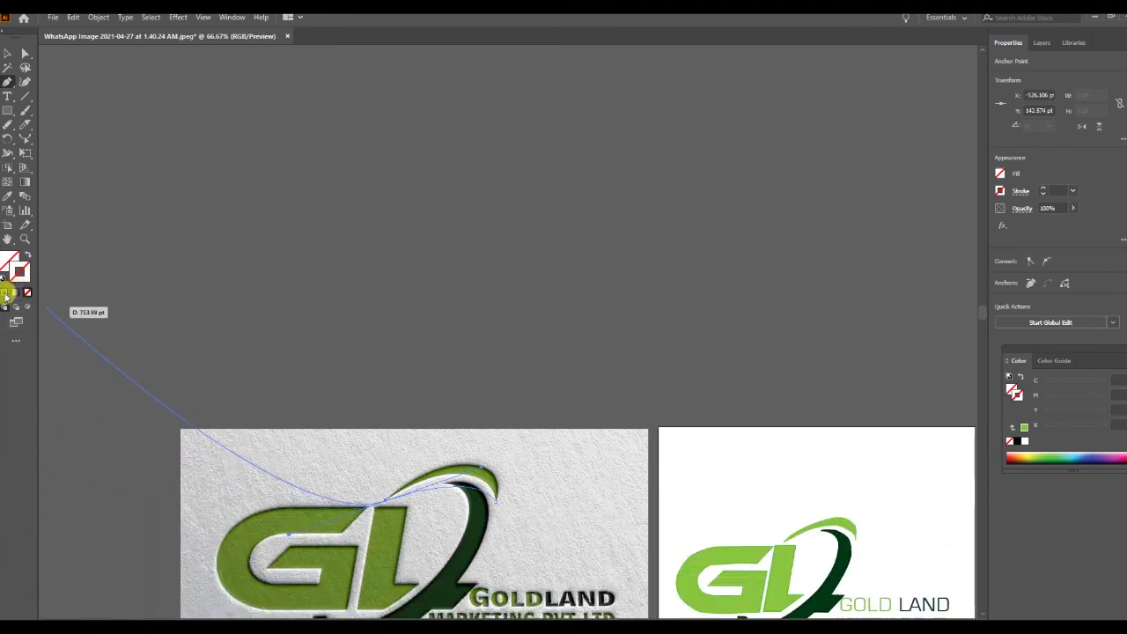
left_click(5, 292)
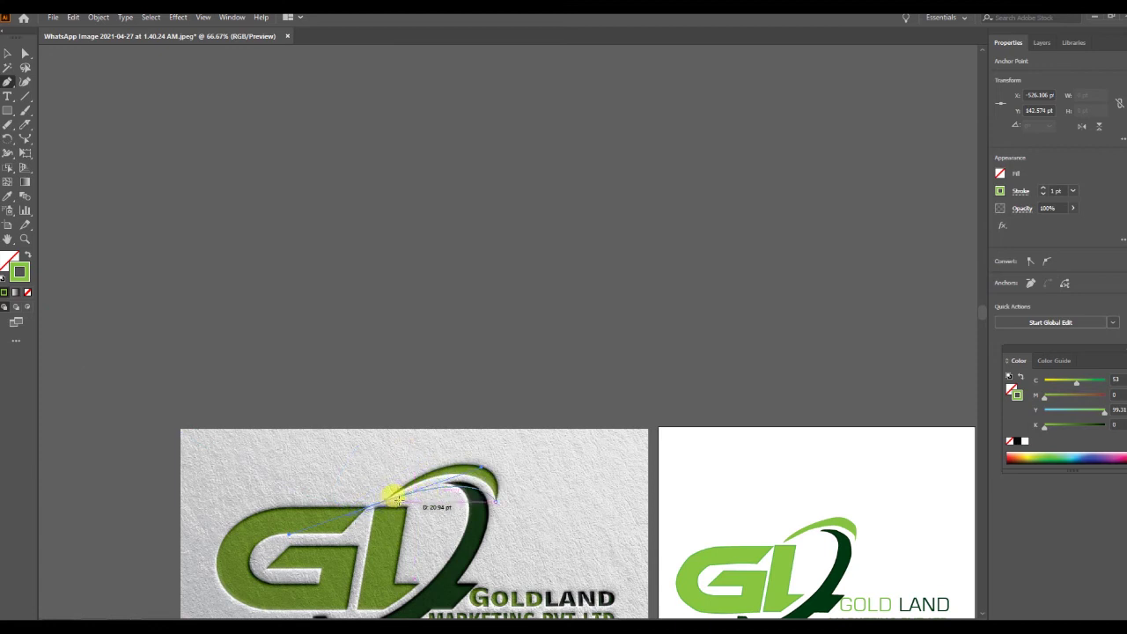
scroll(418, 496, "up", 3)
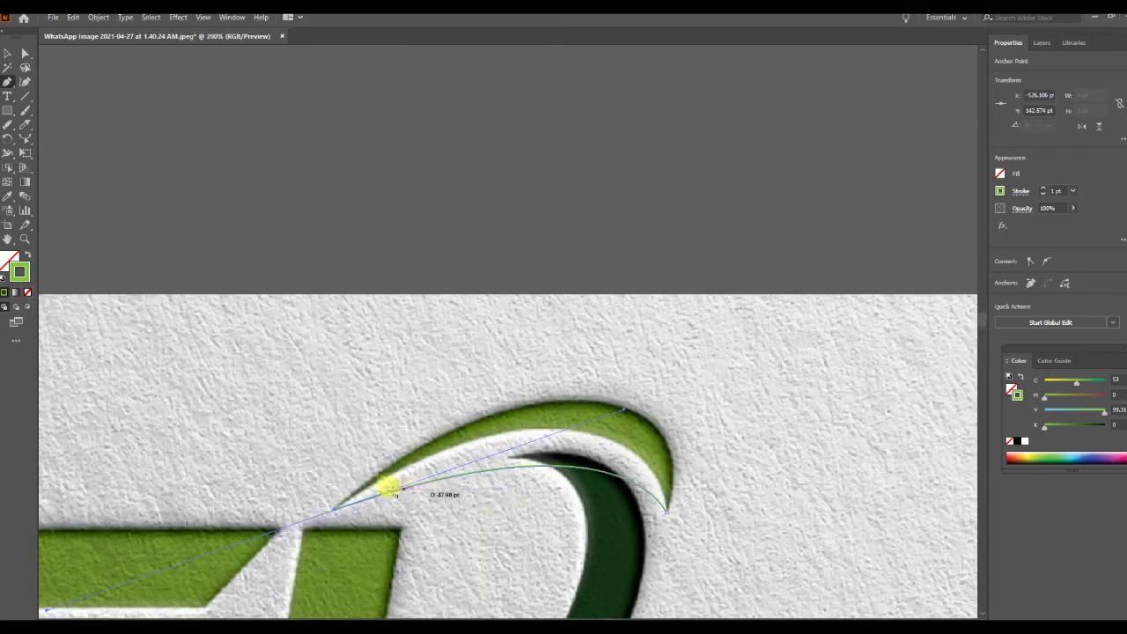
left_click(367, 509)
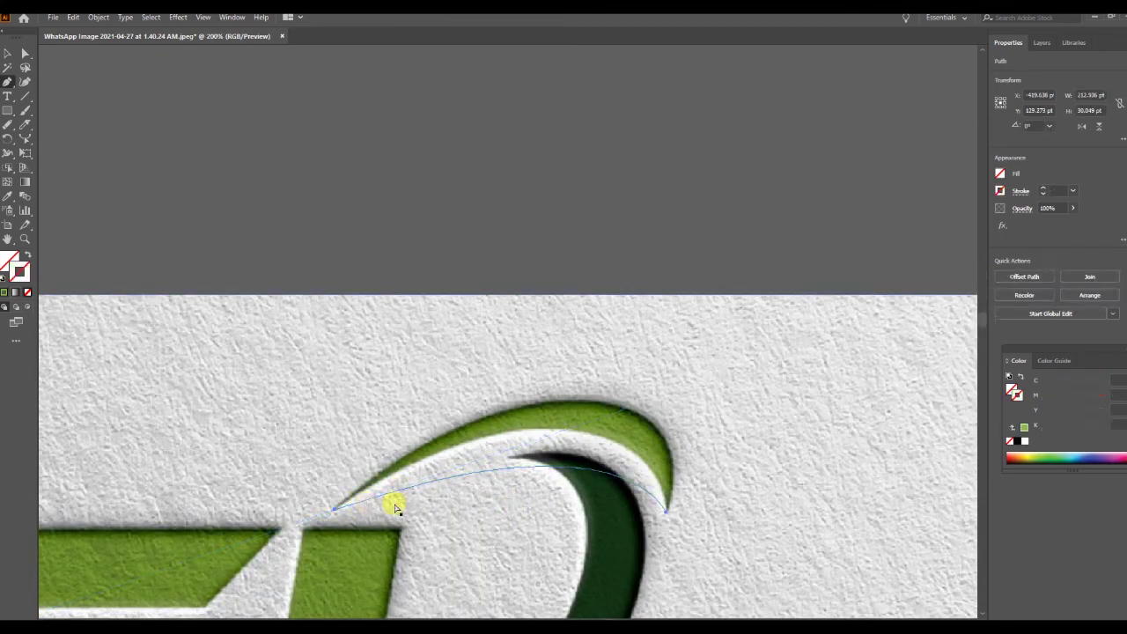
Extend the unfilled path around the swoosh's edges and right tip, refining its curves
left_click(662, 511)
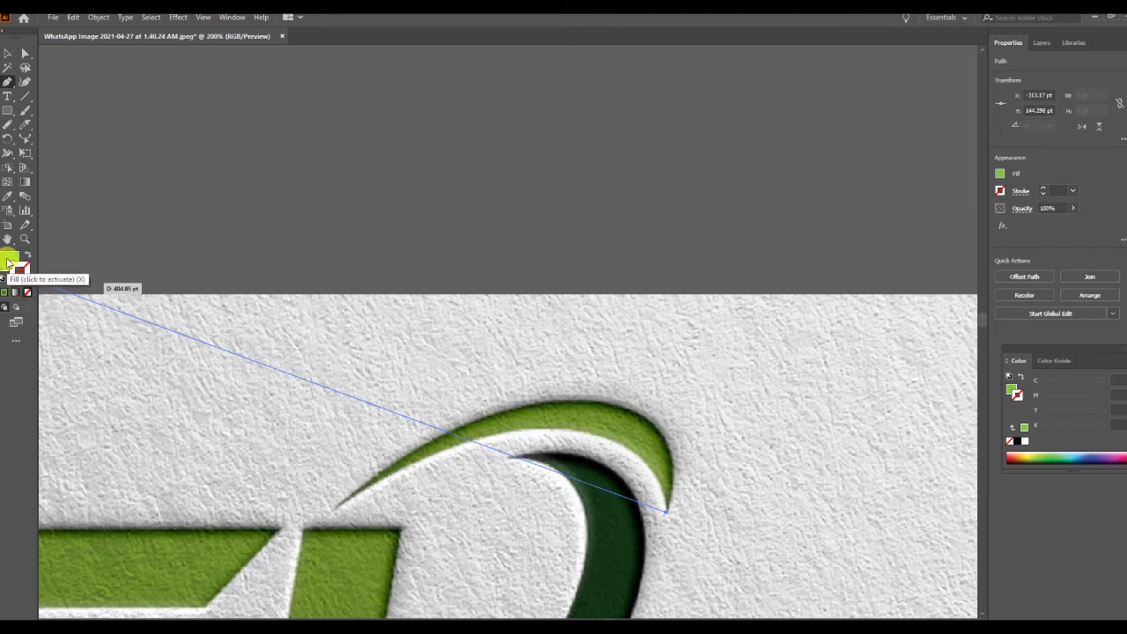
left_click(27, 292)
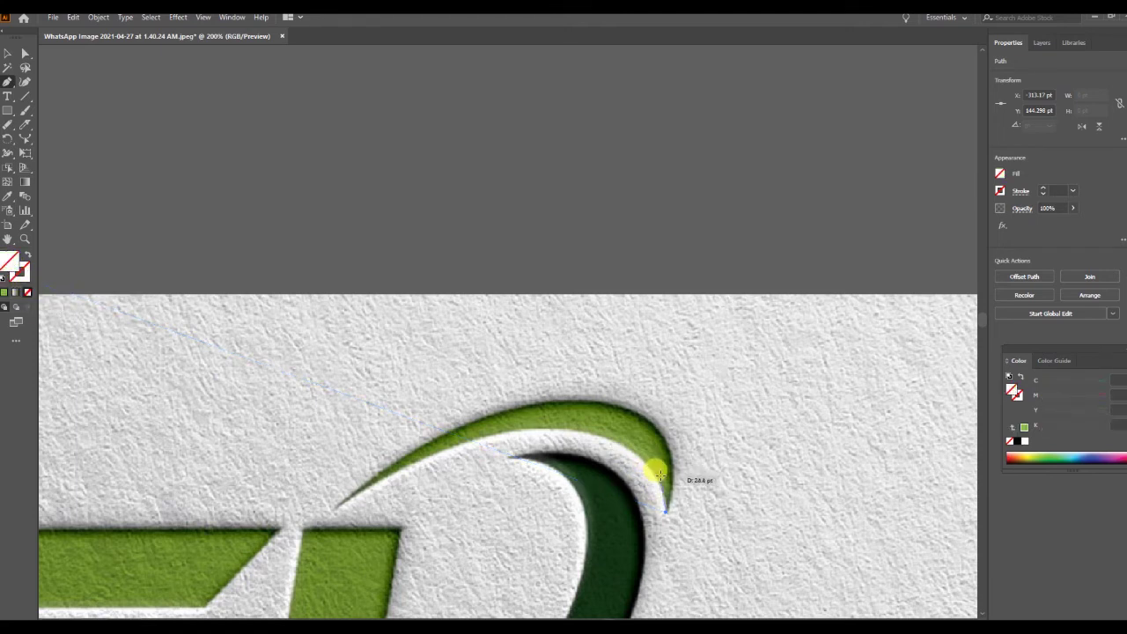
left_click_drag(571, 430, 503, 459)
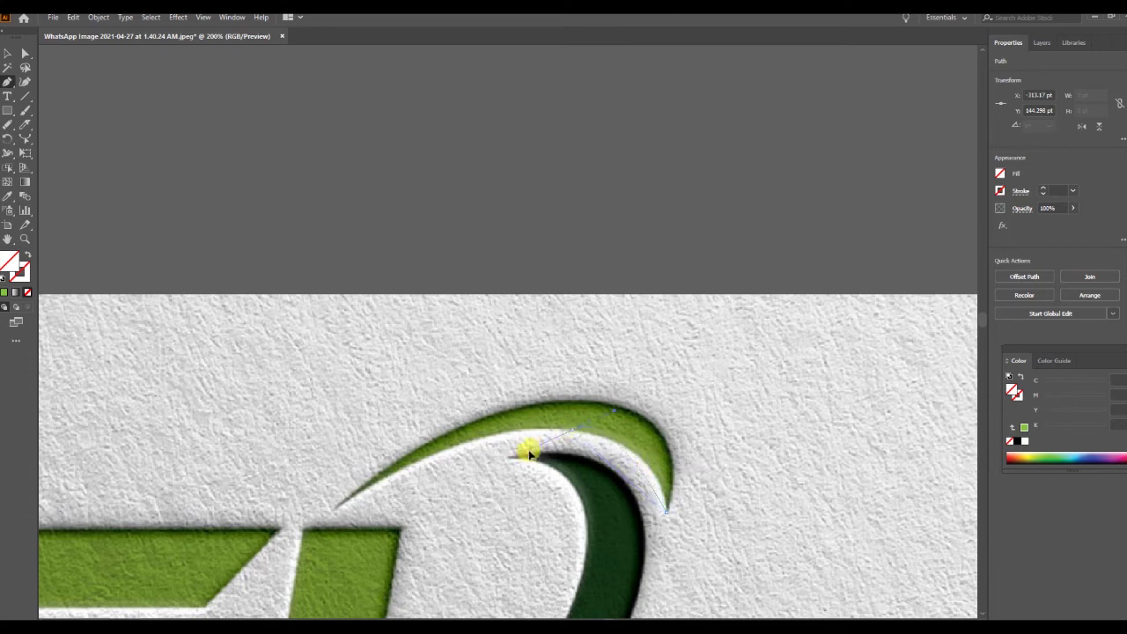
left_click_drag(472, 412, 335, 503)
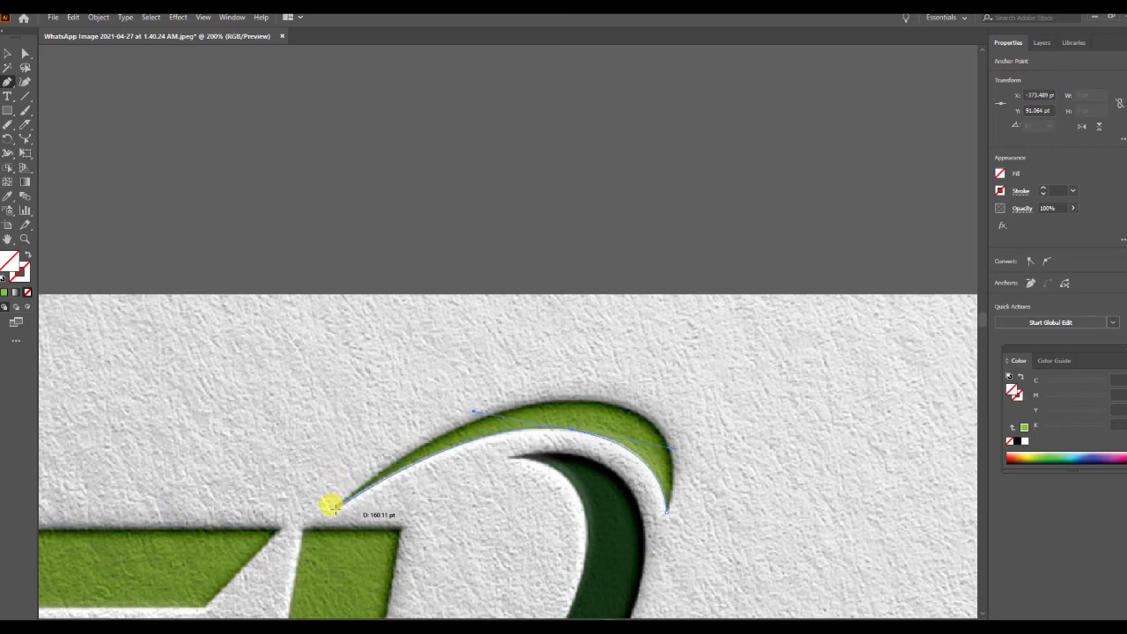
mouse_move(333, 505)
left_mouse_down()
mouse_move(505, 404)
mouse_move(632, 405)
left_mouse_up()
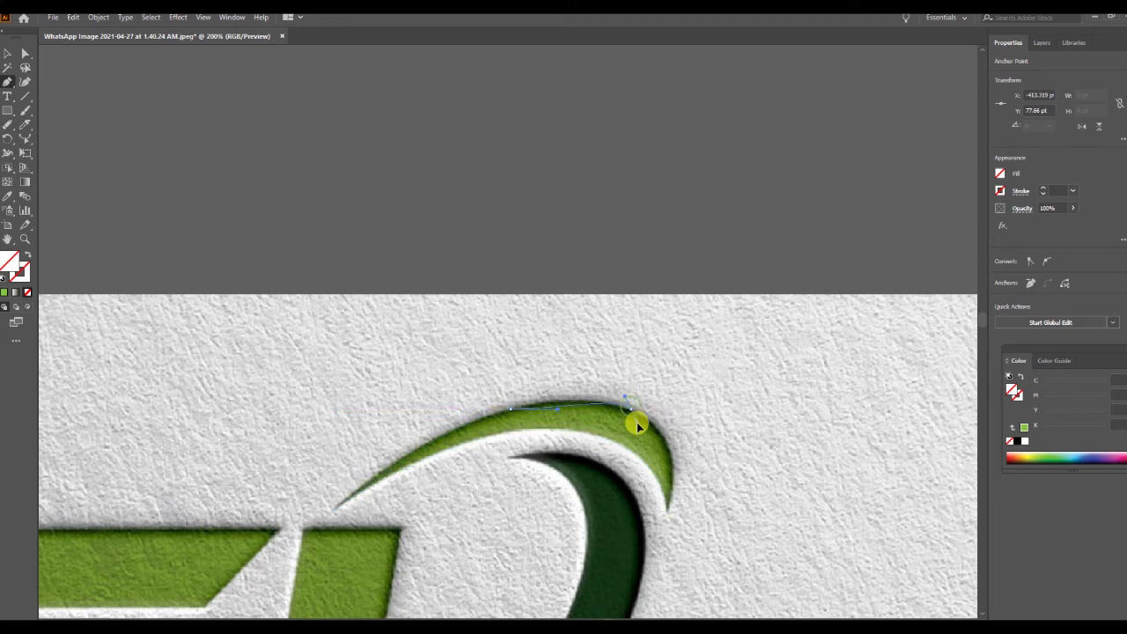
mouse_move(649, 434)
left_mouse_down()
mouse_move(673, 429)
mouse_move(668, 438)
left_mouse_up()
left_click_drag(524, 410, 508, 400)
left_click_drag(667, 410, 659, 444)
left_click_drag(674, 483, 666, 434)
left_click_drag(658, 450, 668, 509)
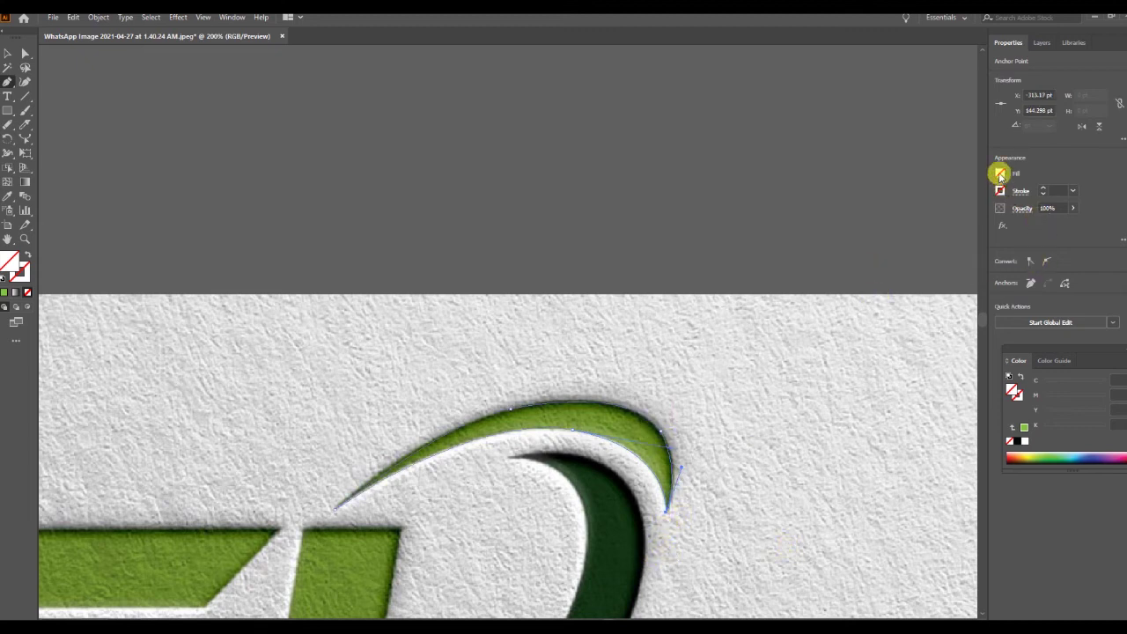
Fill the traced swoosh with light green (C 64.71, Y 100)
left_click(999, 173)
left_click(884, 247)
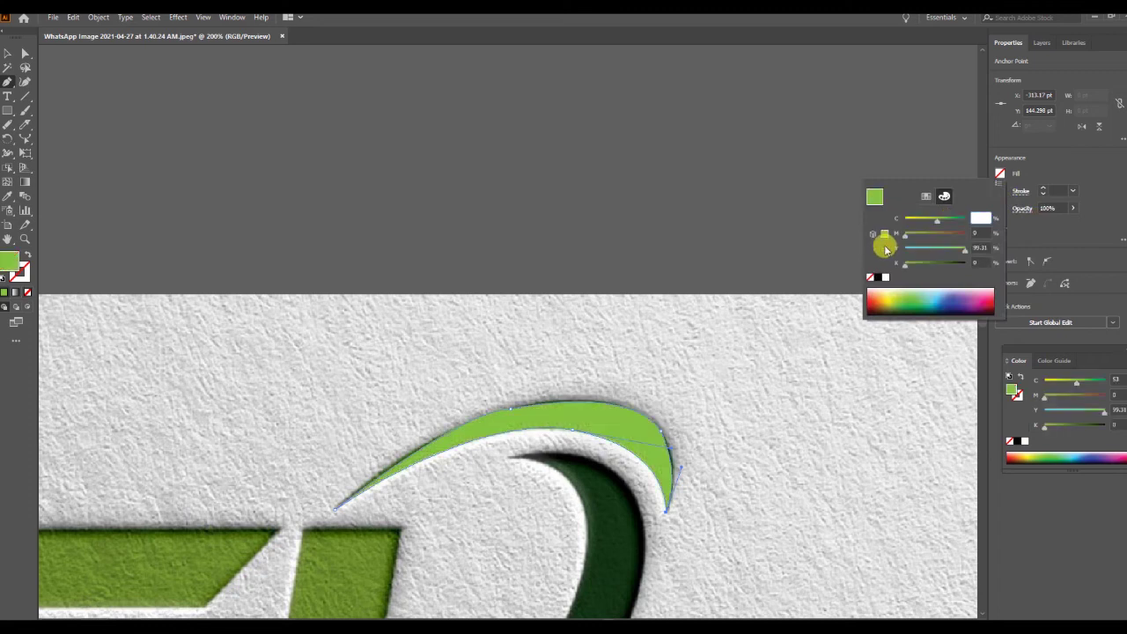
left_click(913, 303)
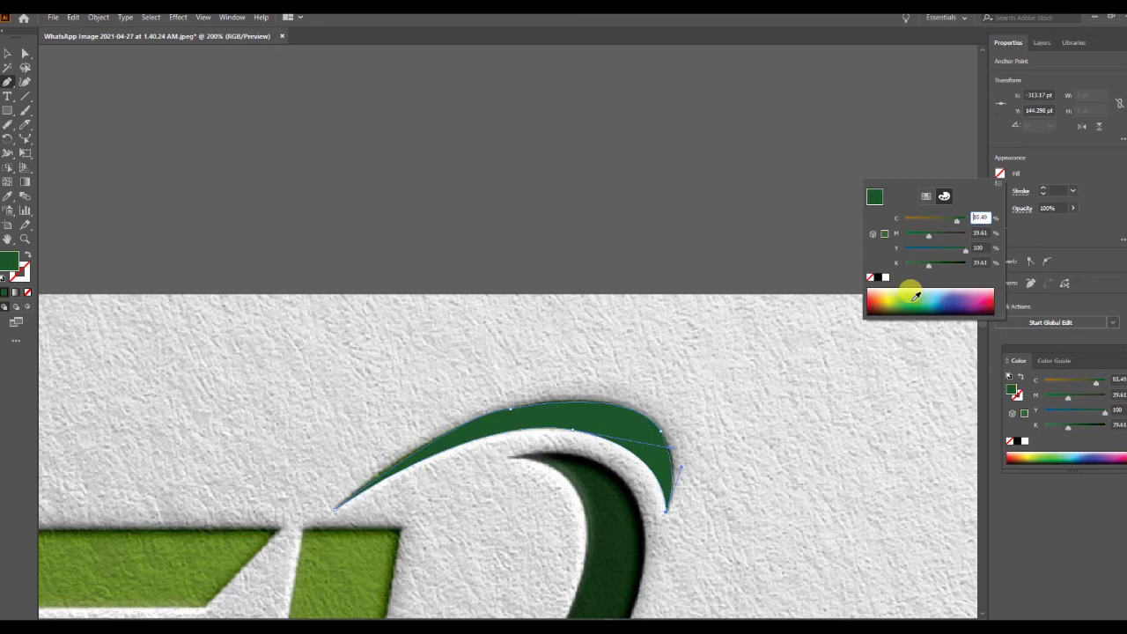
left_click(915, 297)
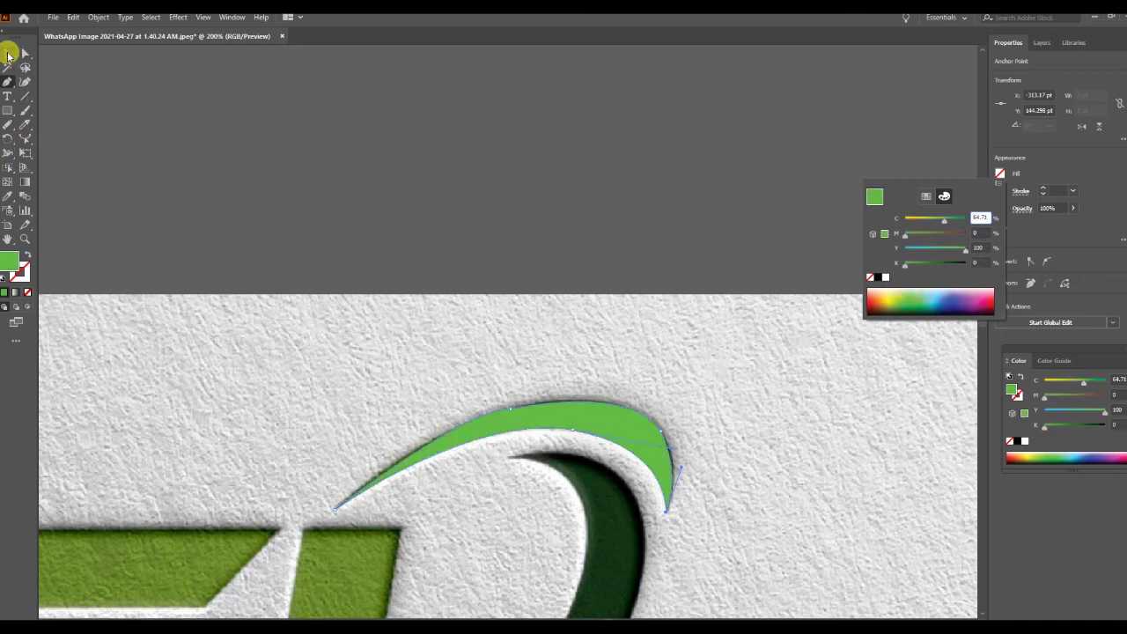
scroll(558, 285, "down", 4)
Drag the green swoosh onto the GL logo on the white artboard
left_click(8, 53)
left_click_drag(633, 238, 772, 237)
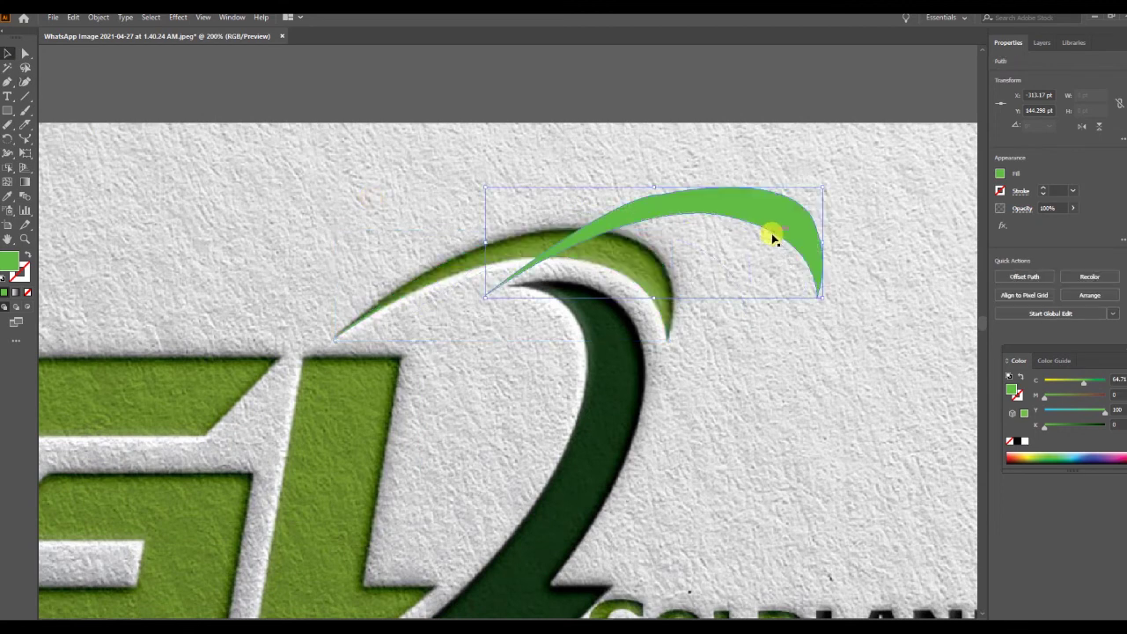
scroll(772, 238, "down", 1)
scroll(768, 233, "down", 4)
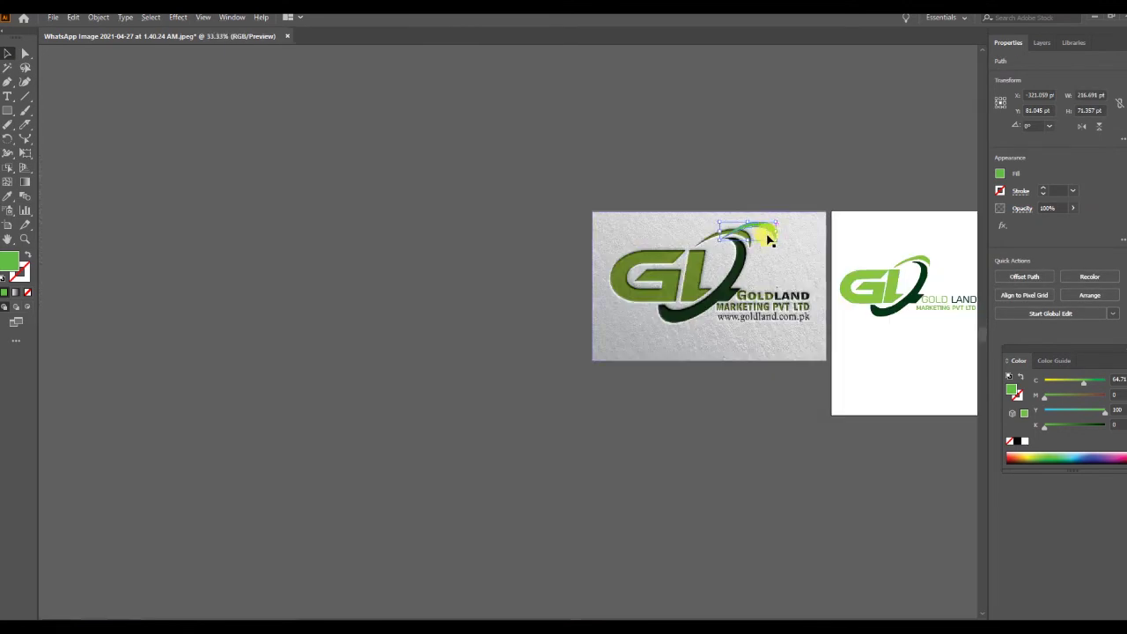
mouse_move(773, 232)
left_mouse_down()
mouse_move(917, 242)
mouse_move(933, 262)
left_mouse_up()
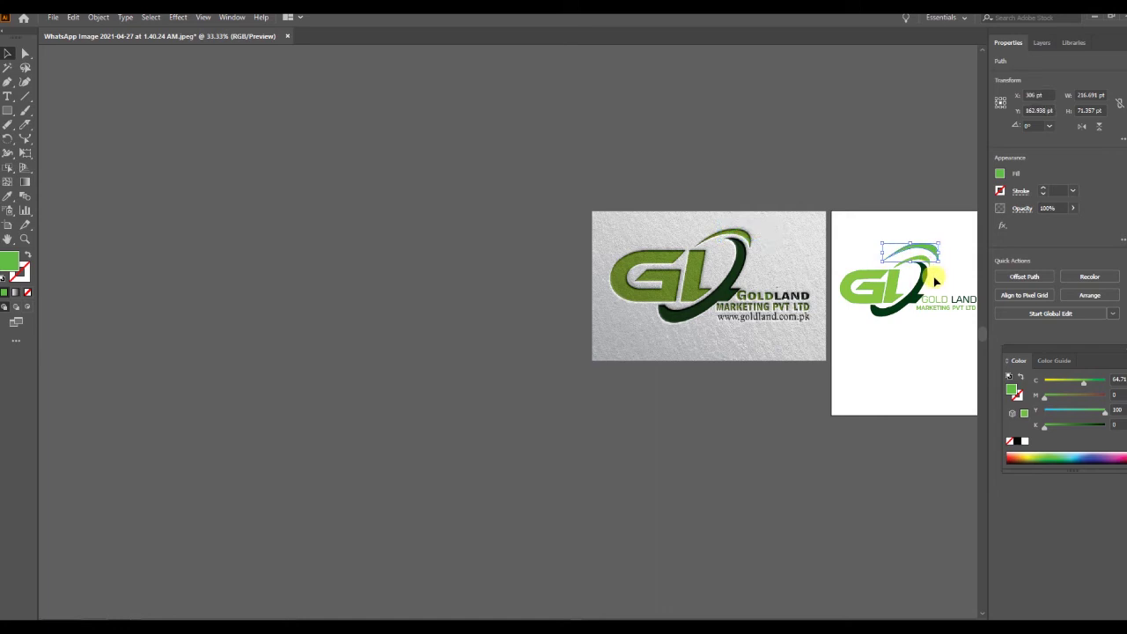
scroll(920, 280, "down", 1)
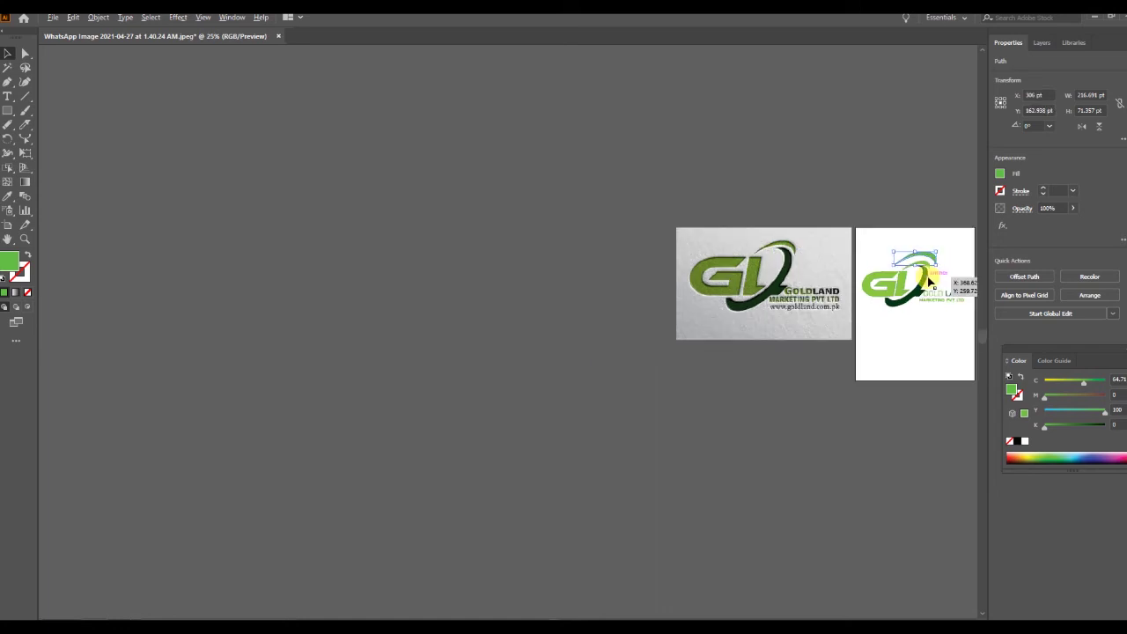
scroll(907, 286, "up", 1)
scroll(907, 286, "up", 2)
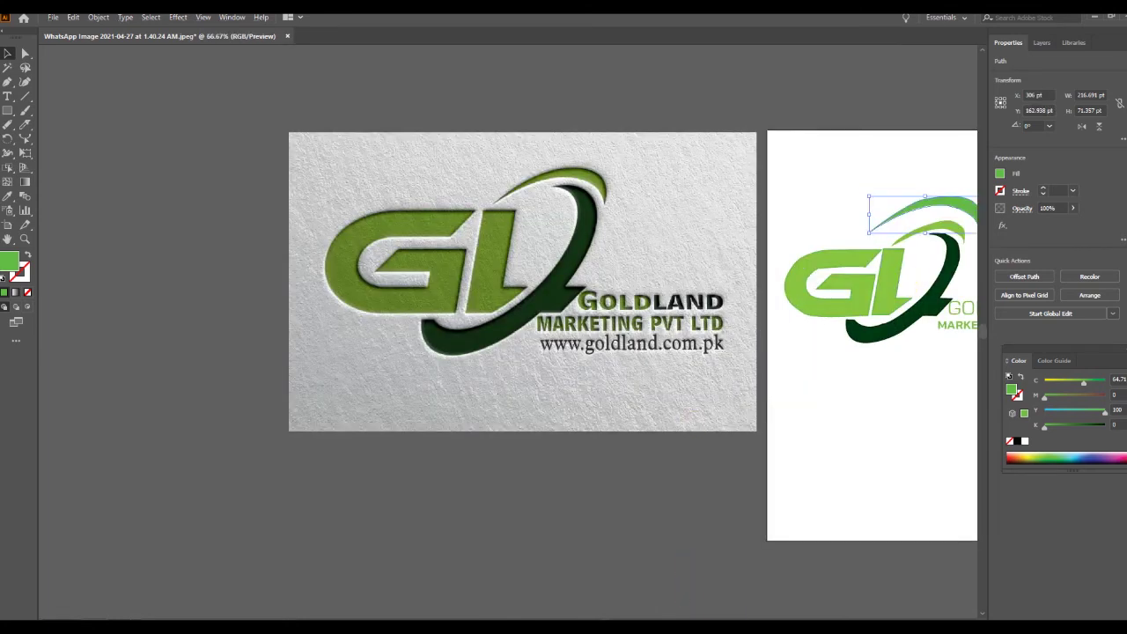
scroll(508, 336, "right", 2)
scroll(508, 335, "right", 6)
scroll(508, 335, "left", 3)
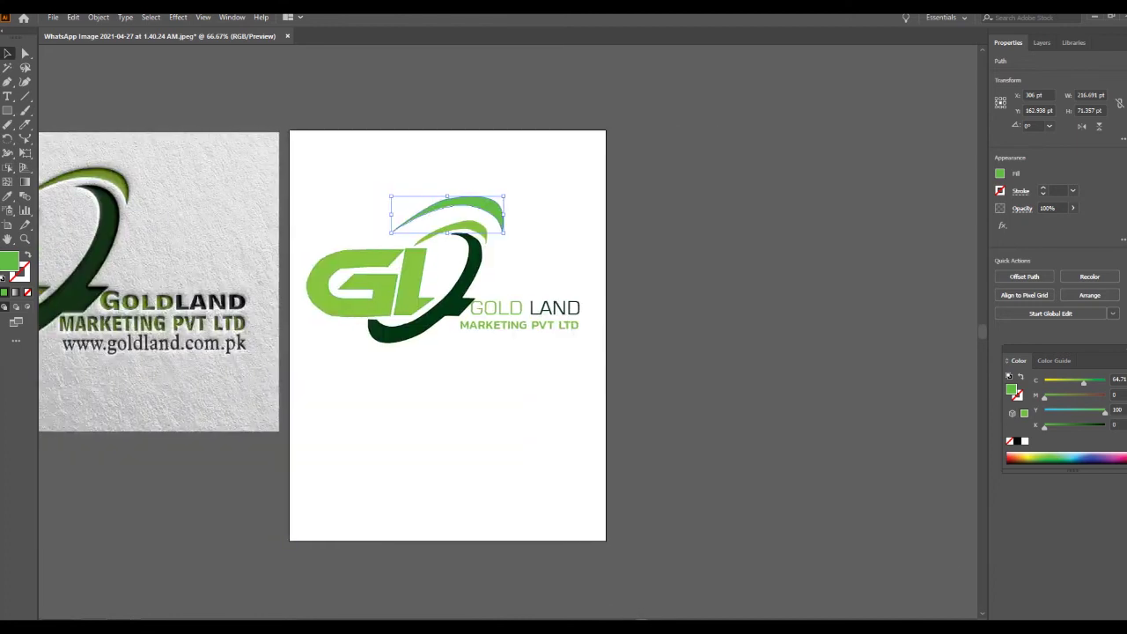
scroll(508, 336, "left", 2)
Move the old small inner swoosh up to the top of the artboard
left_click(659, 192)
left_click(638, 224)
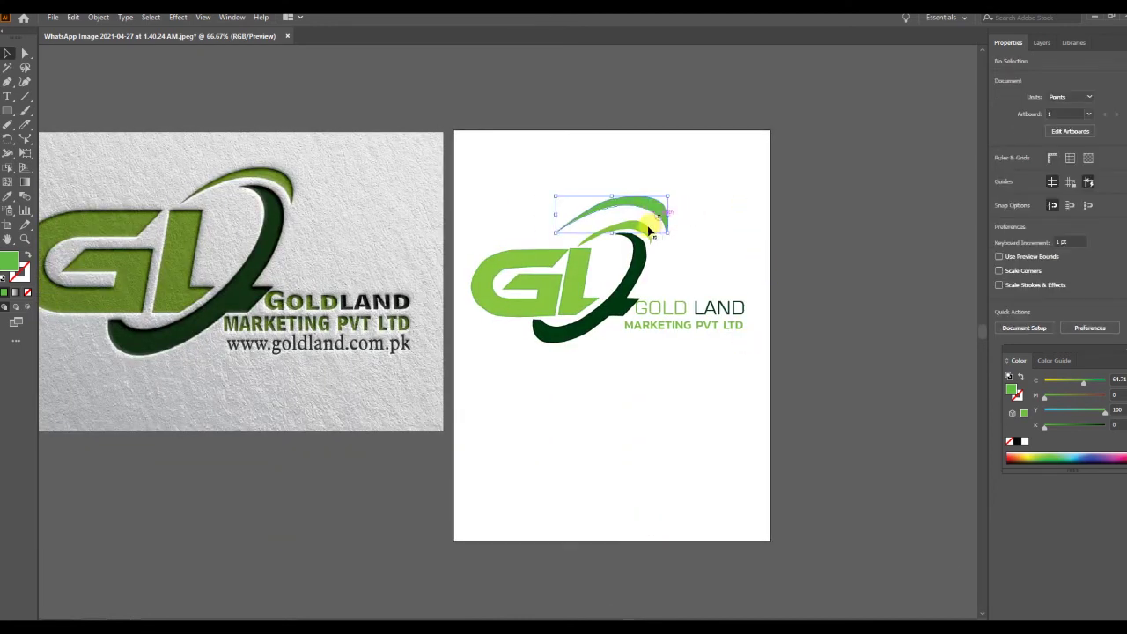
left_click(643, 238)
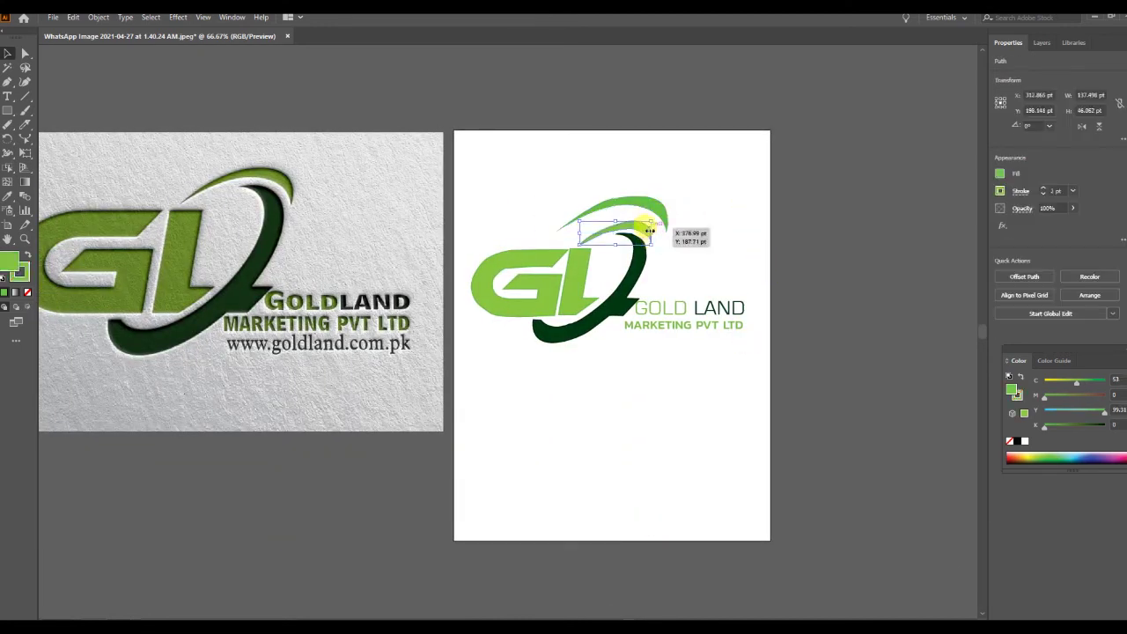
left_click_drag(647, 231, 647, 143)
Resize the new swoosh to 197.447 × 65.02 pt, reshape an anchor, and place it over the GL arc
left_click(662, 206)
mouse_move(667, 194)
left_mouse_down()
mouse_move(643, 203)
mouse_move(674, 228)
mouse_move(656, 228)
mouse_move(661, 211)
mouse_move(614, 261)
mouse_move(640, 272)
left_mouse_up()
key("a")
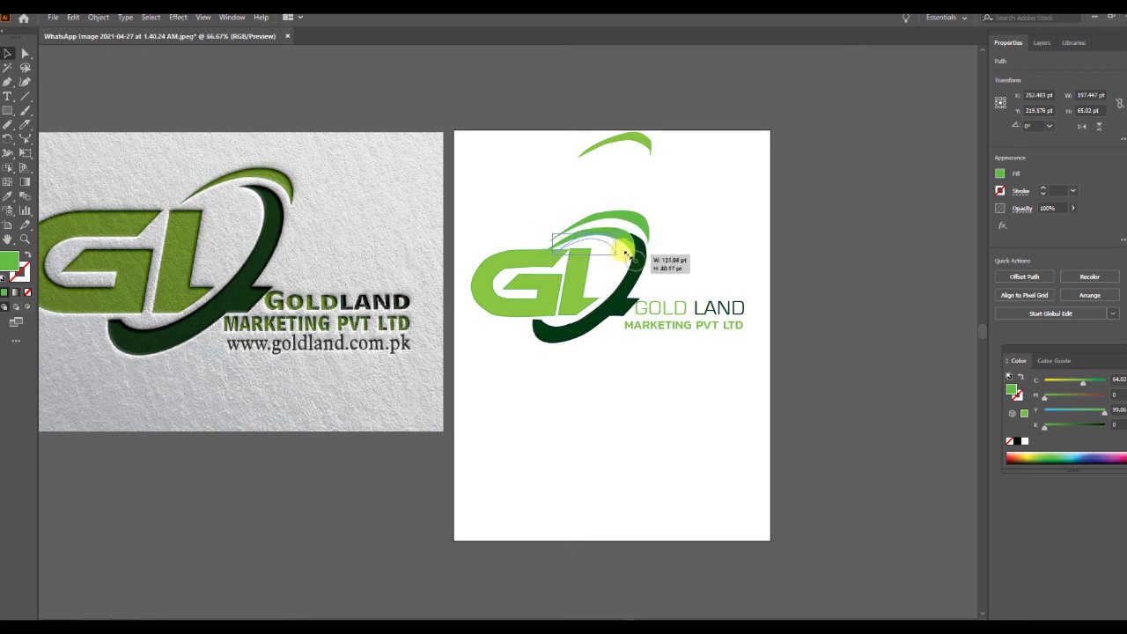
mouse_move(634, 258)
left_mouse_down()
mouse_move(601, 248)
mouse_move(607, 226)
left_mouse_up()
left_click(730, 288)
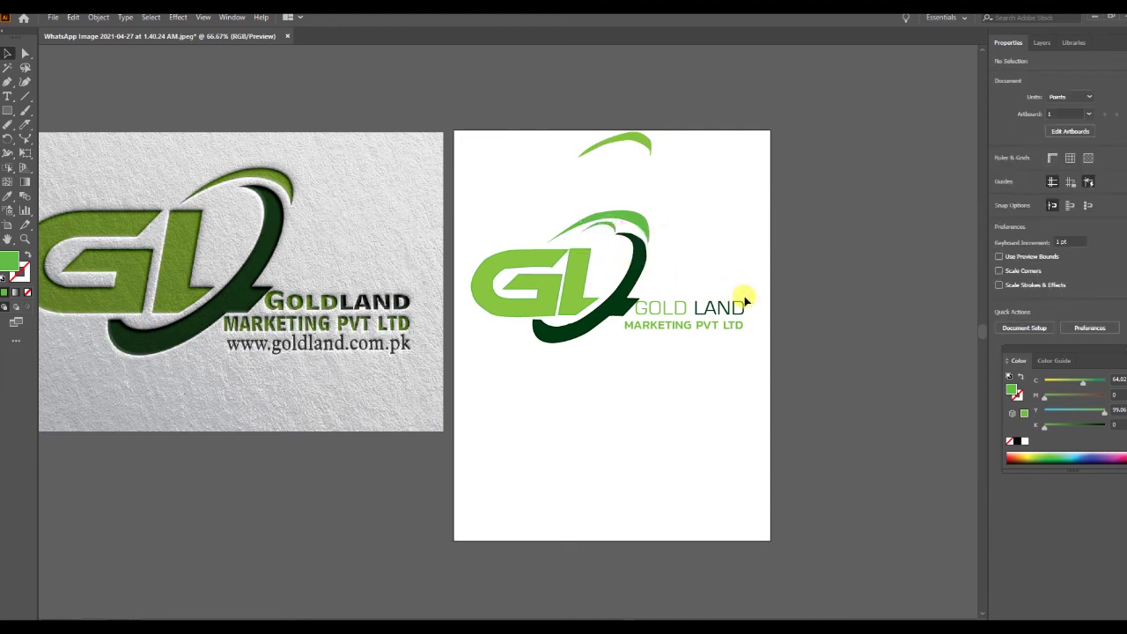
left_click_drag(652, 291, 640, 227)
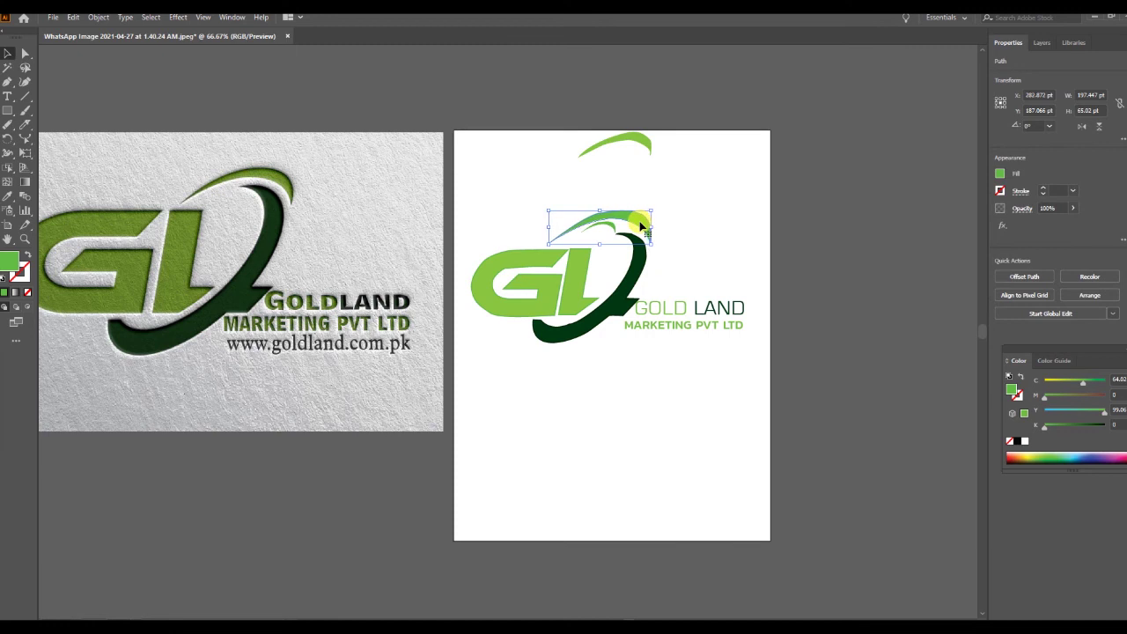
key("Down")
key("Down")
key("Down")
key("Down")
key("Down")
key("Down")
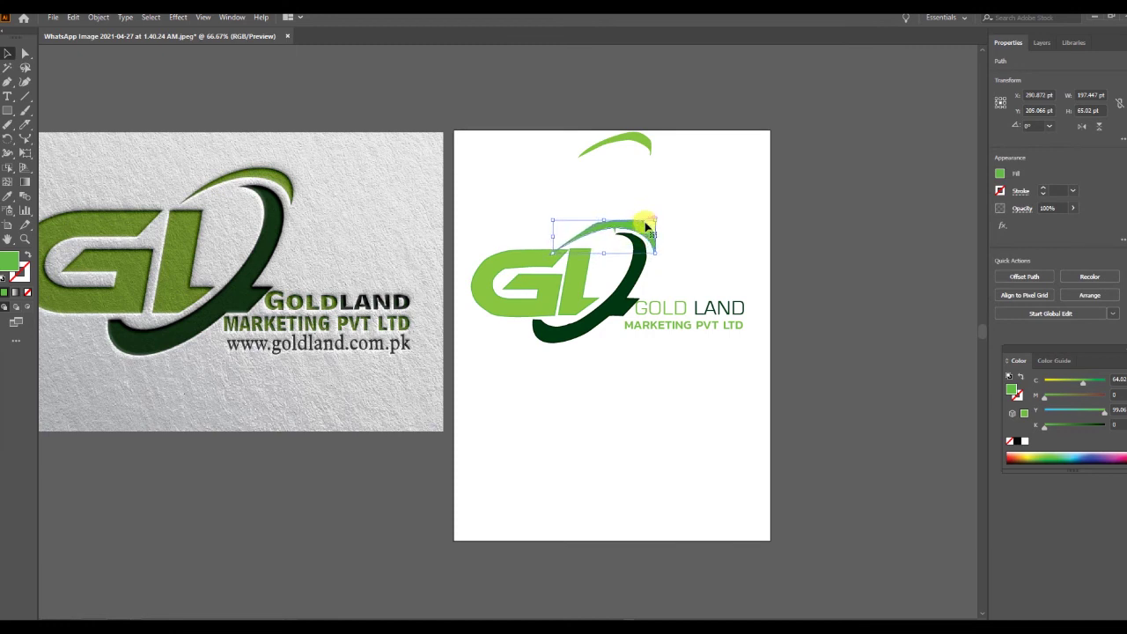
Tweak the swoosh fill to a lighter green with slightly less yellow
left_click(999, 173)
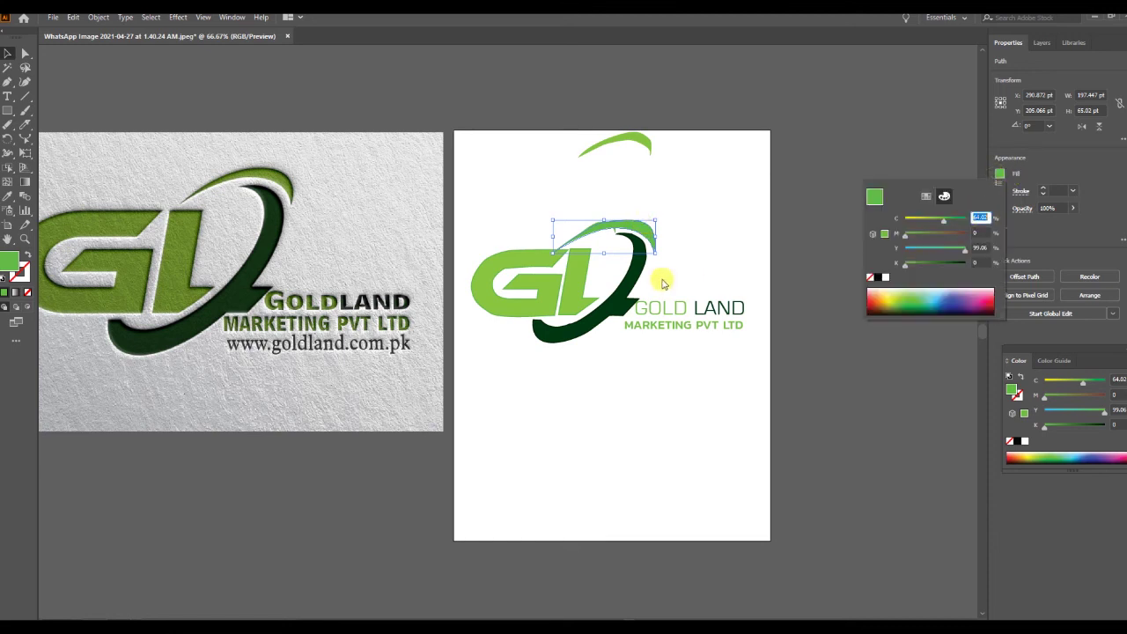
left_click(1000, 174)
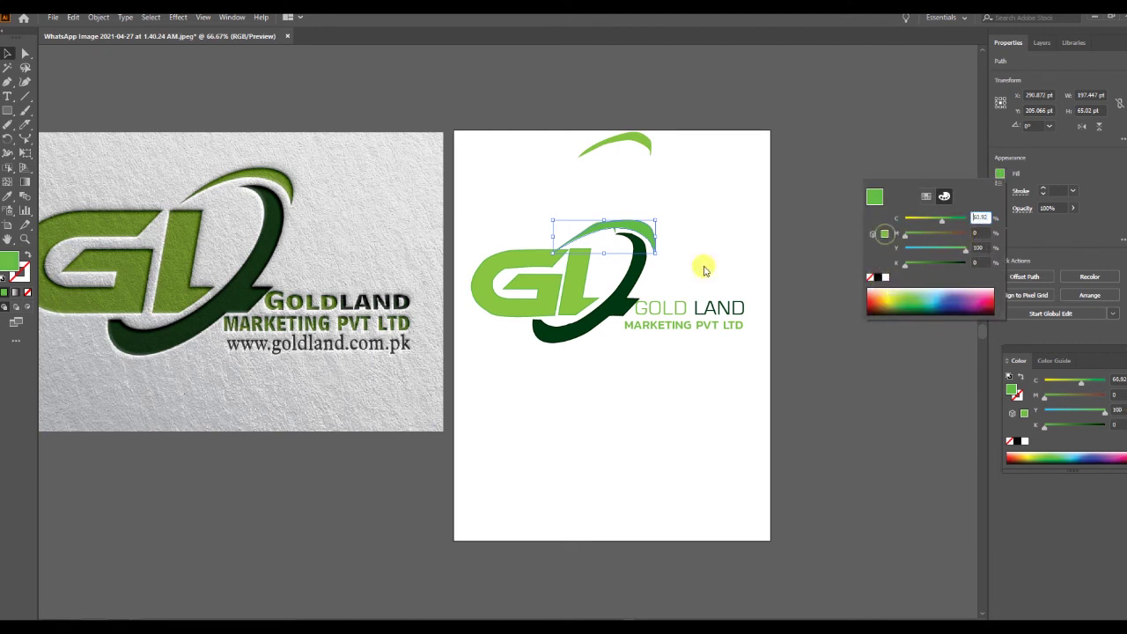
left_click(598, 279)
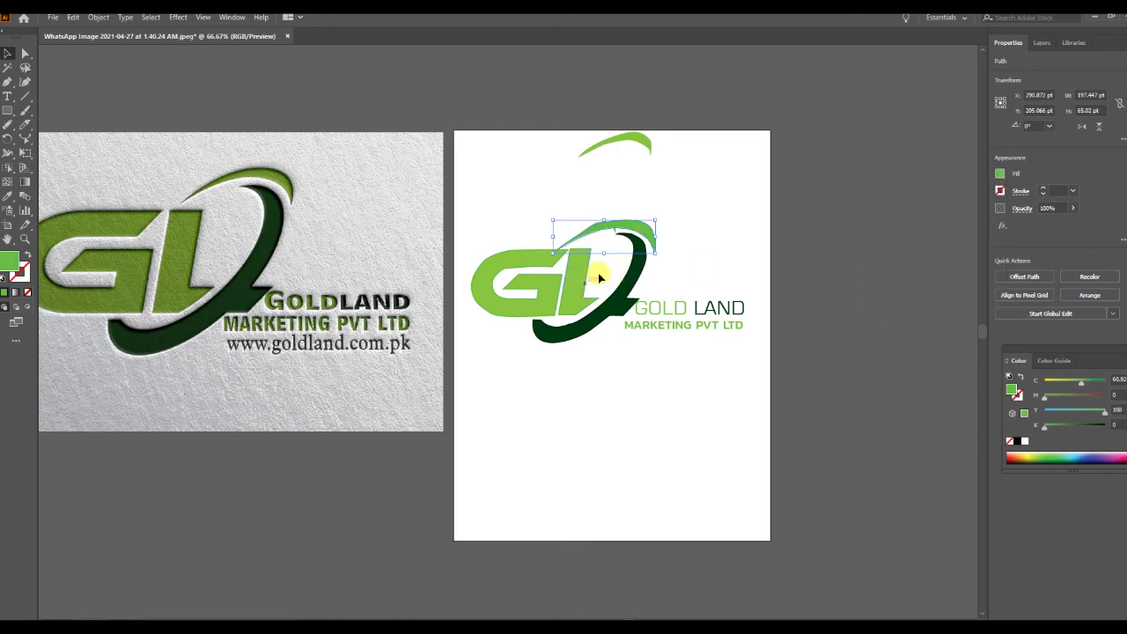
left_click(1001, 173)
left_click_drag(965, 249, 962, 249)
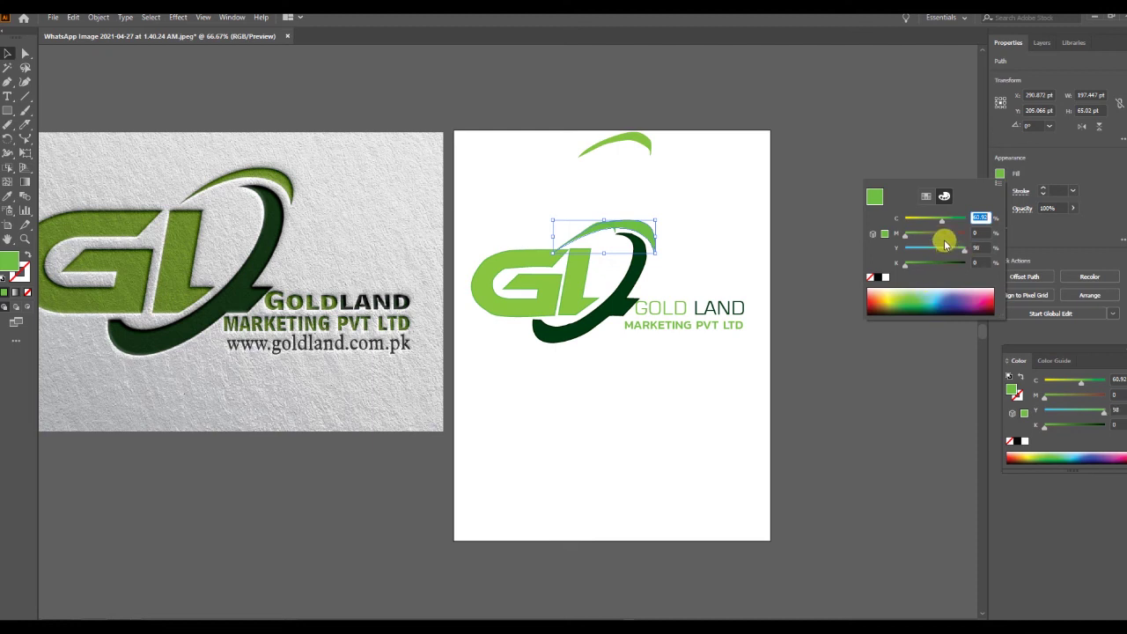
left_click(909, 297)
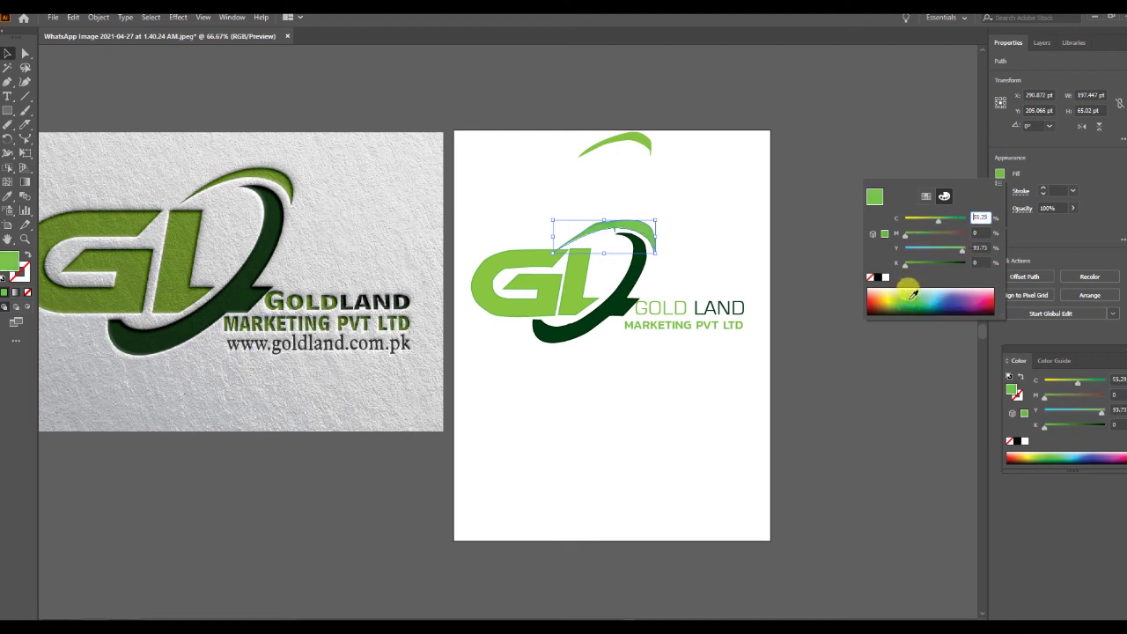
left_click(831, 317)
Drag the light-green top swoosh down onto the GL logo's dark green arc
left_click(646, 145)
left_click_drag(645, 144, 606, 231)
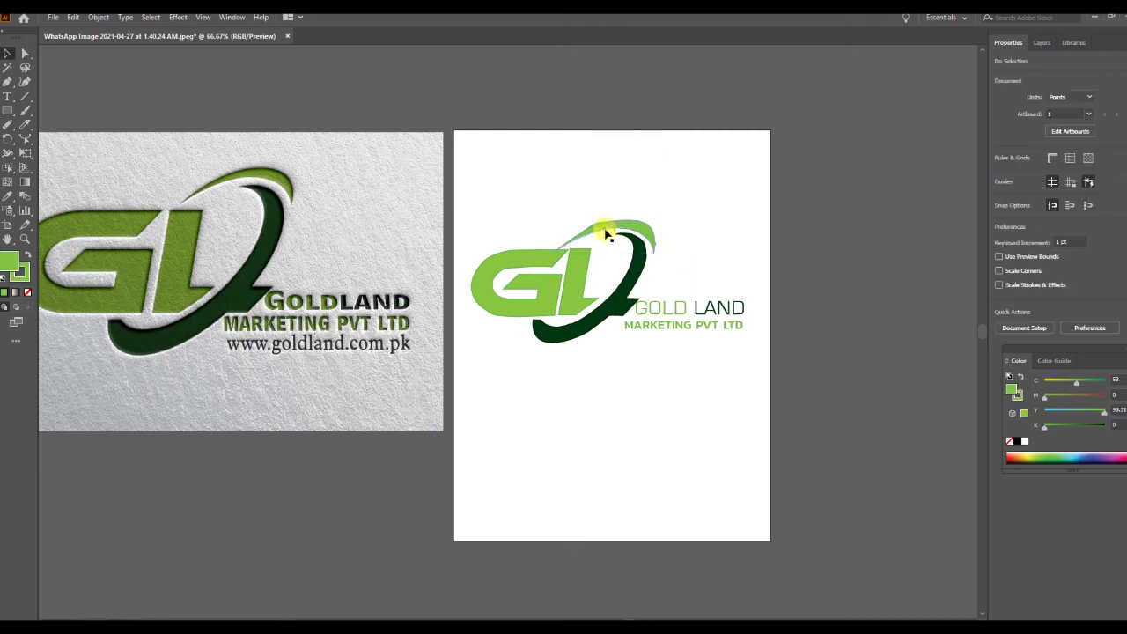
left_click_drag(607, 229, 625, 242)
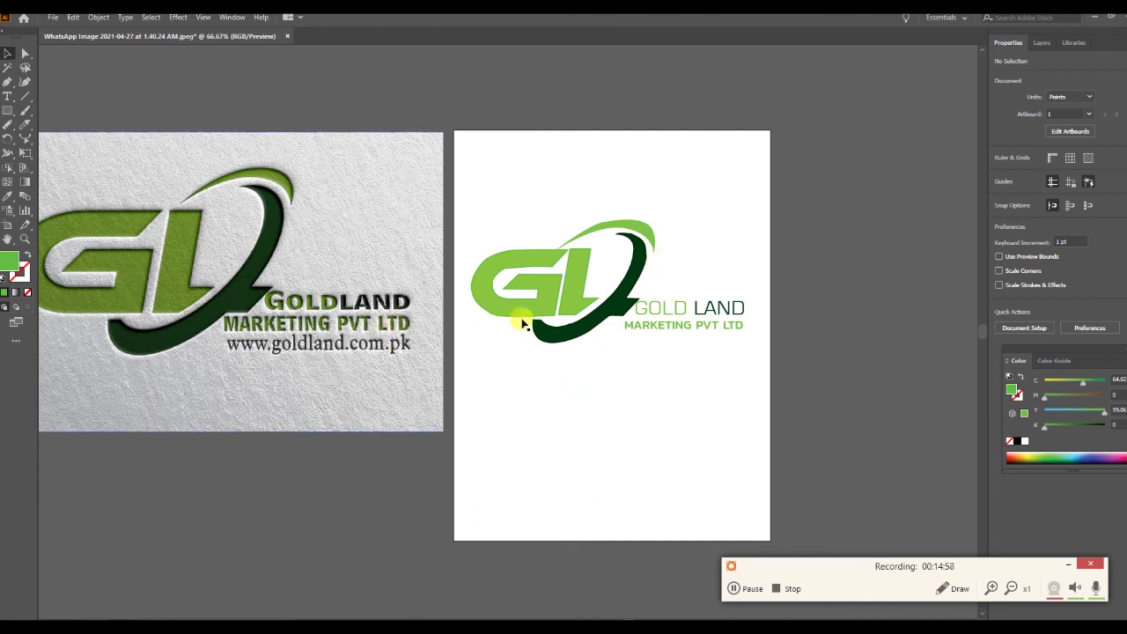
Delete the reference photo and select the entire GL logo
left_click(369, 302)
key("Delete")
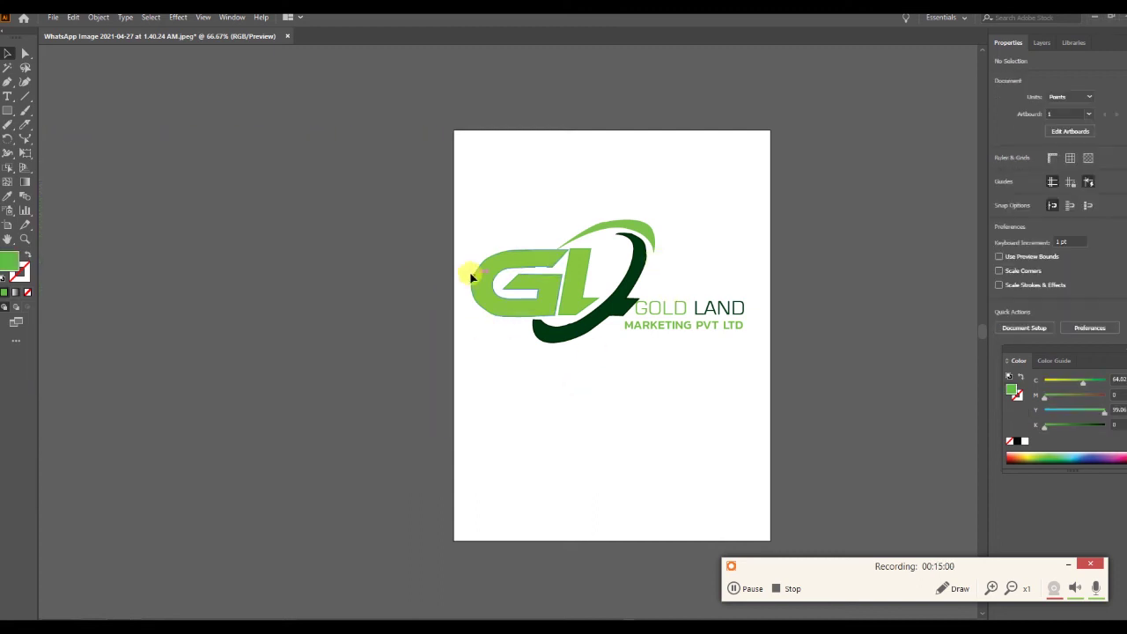
left_click(23, 55)
left_click_drag(392, 151, 795, 392)
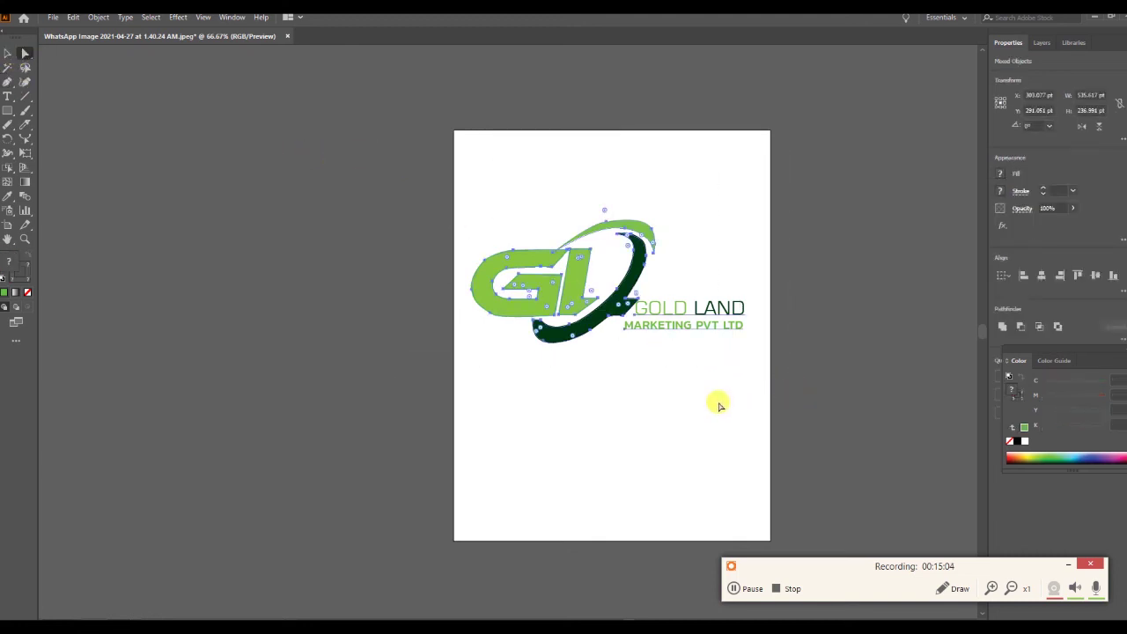
left_click(8, 52)
left_click_drag(396, 143, 815, 372)
Export the logo as a transparent 72 ppi PNG named 01
left_click(50, 17)
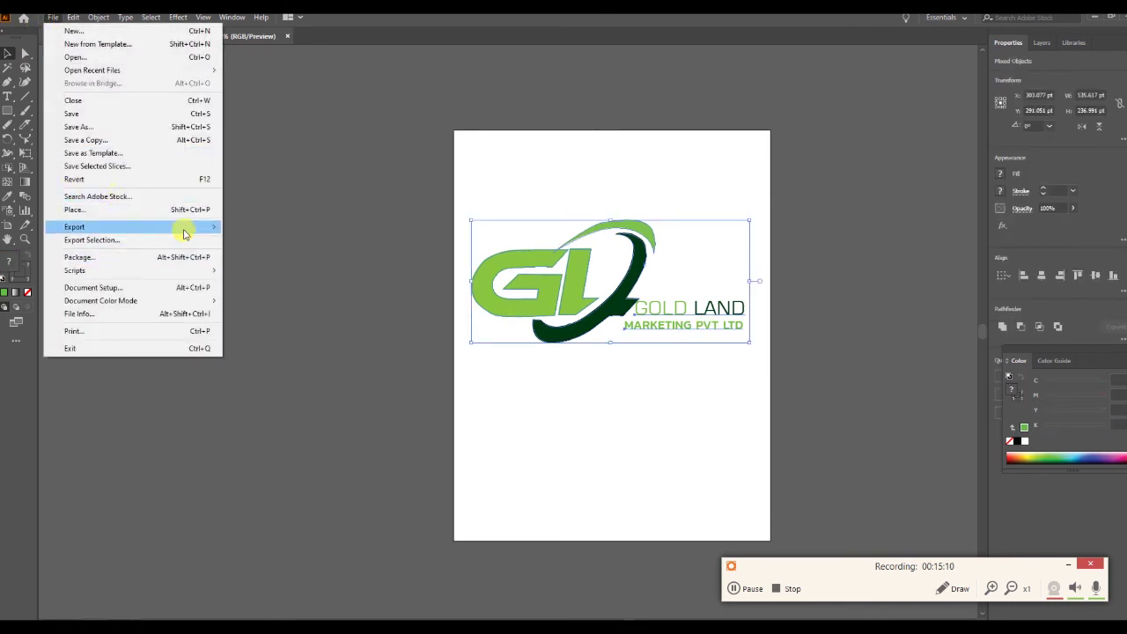
mouse_move(74, 227)
left_click(297, 240)
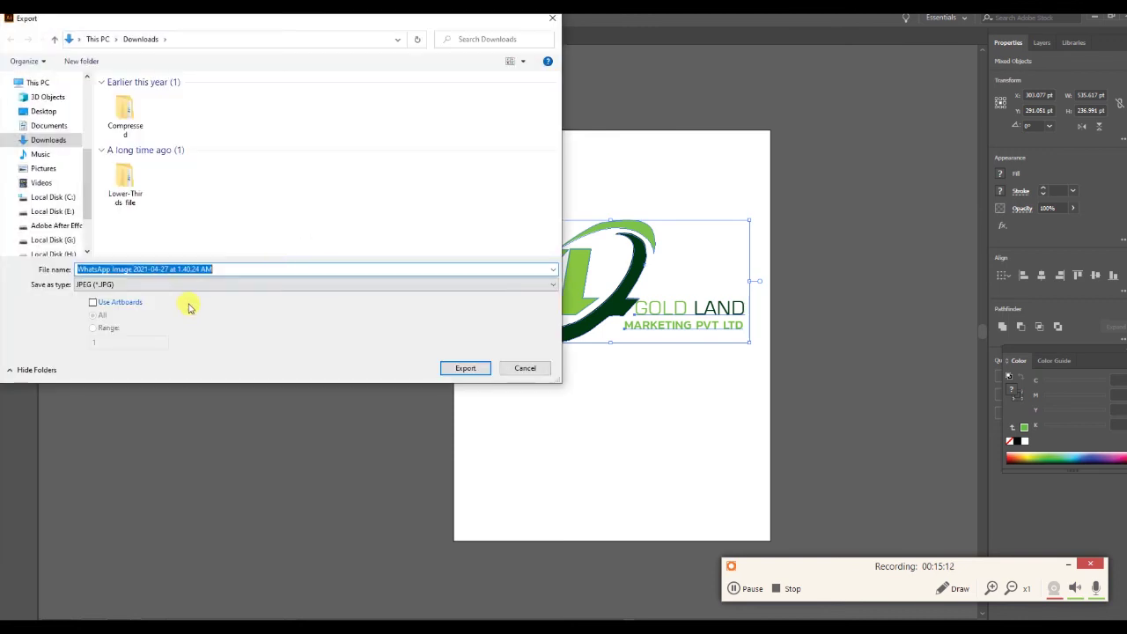
left_click(185, 284)
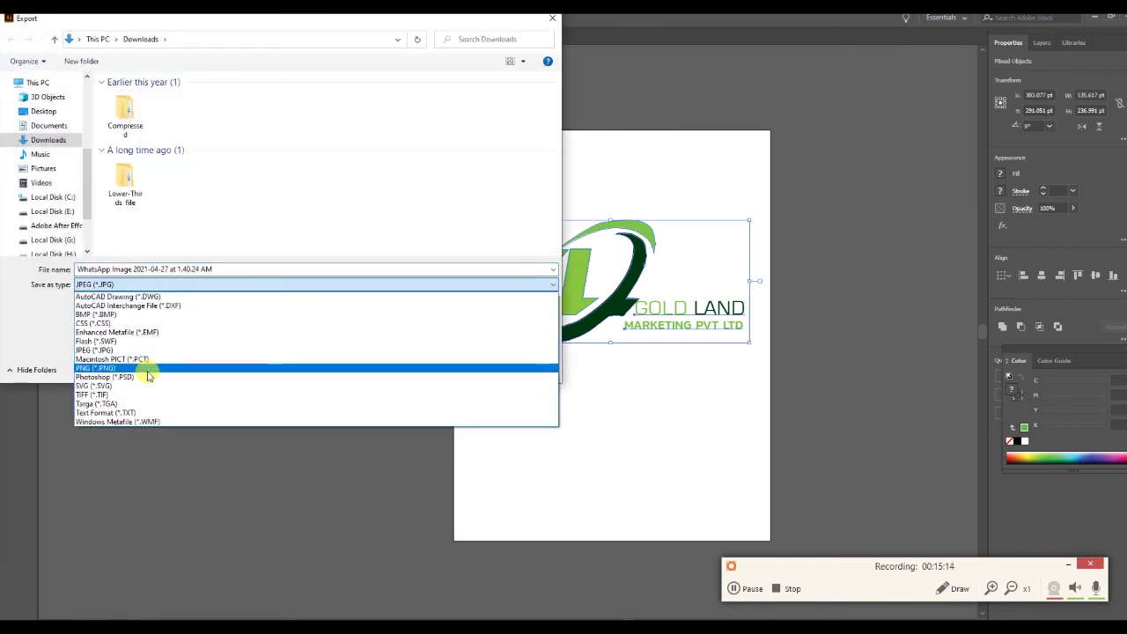
left_click(147, 368)
key("ctrl+a")
type("01")
key("Return")
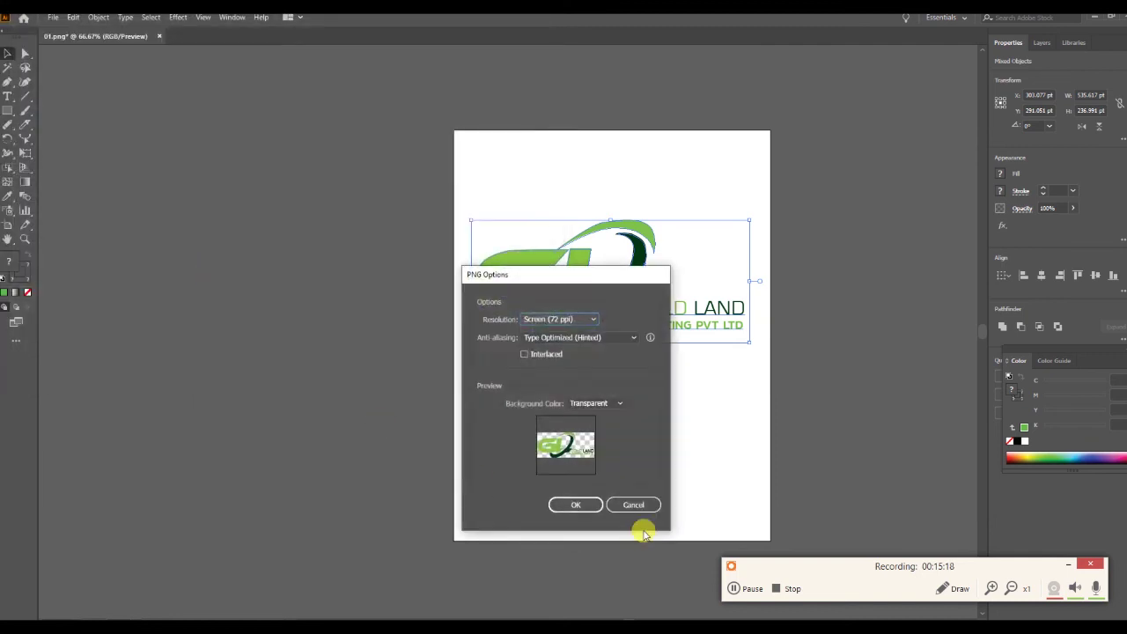
left_click(576, 504)
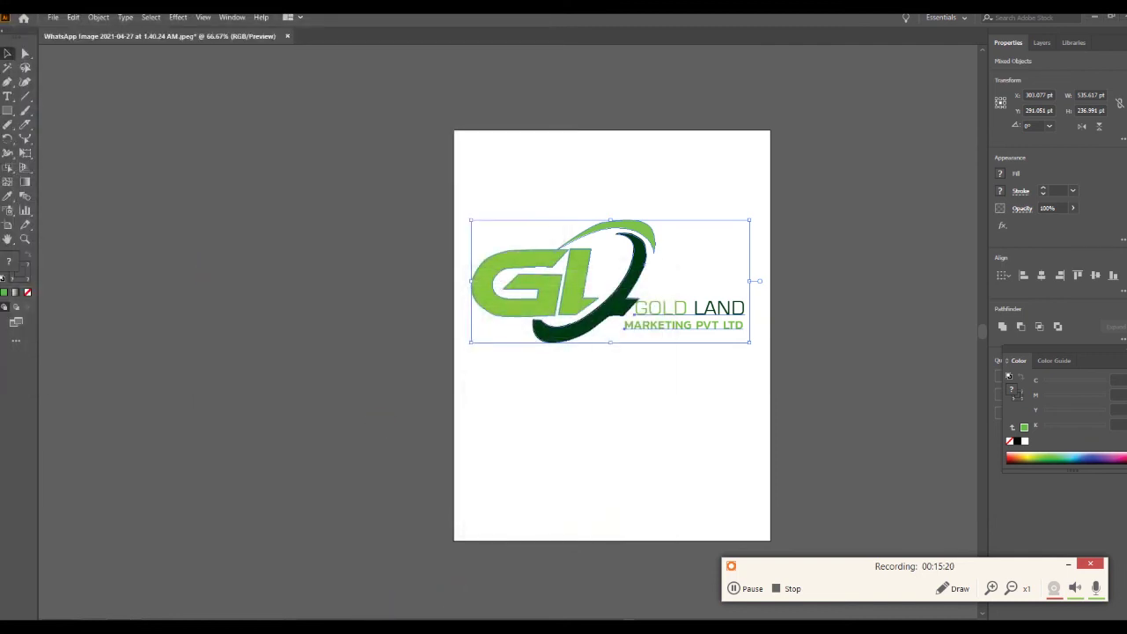
In Photoshop, open the mockup's logo smart object and hide its old GL logo layer
key("alt+Tab")
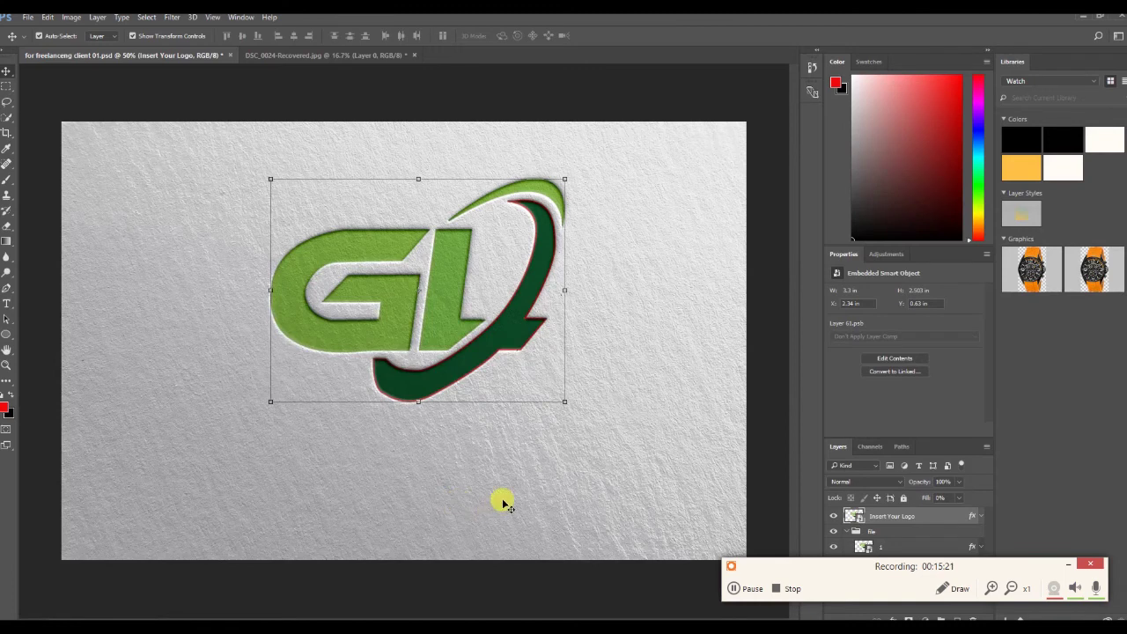
double_click(848, 518)
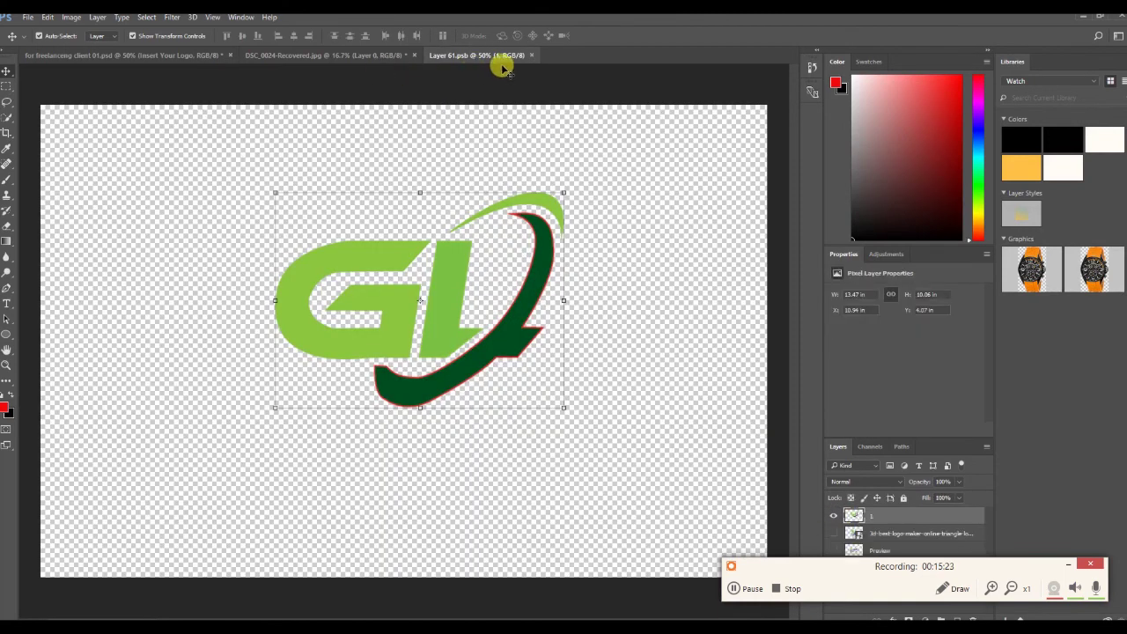
left_click(525, 221)
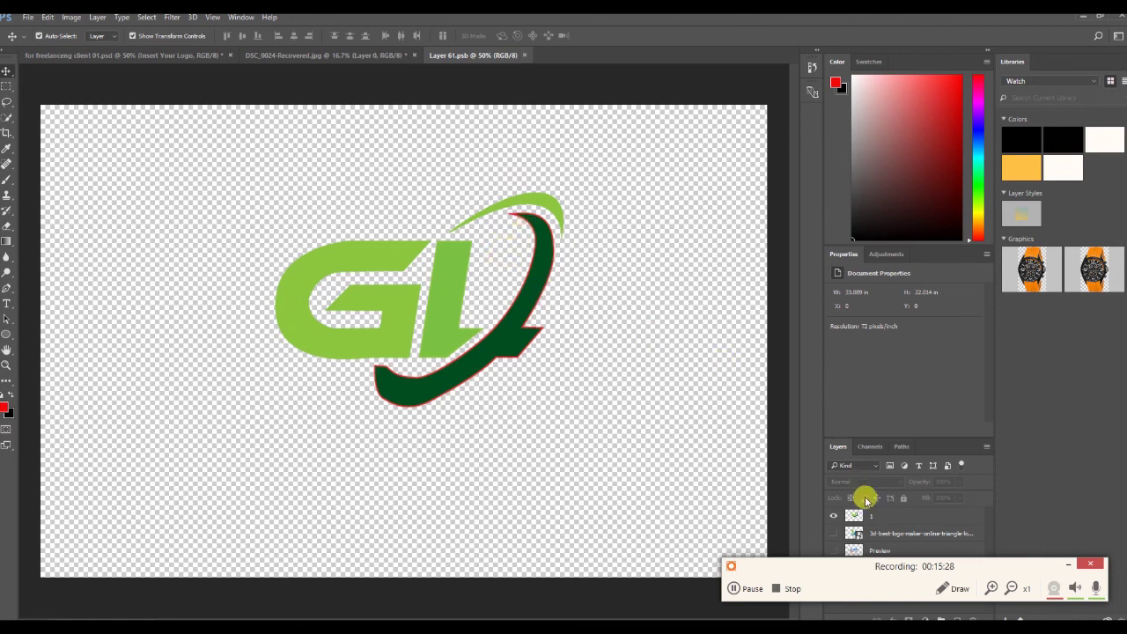
left_click(833, 516)
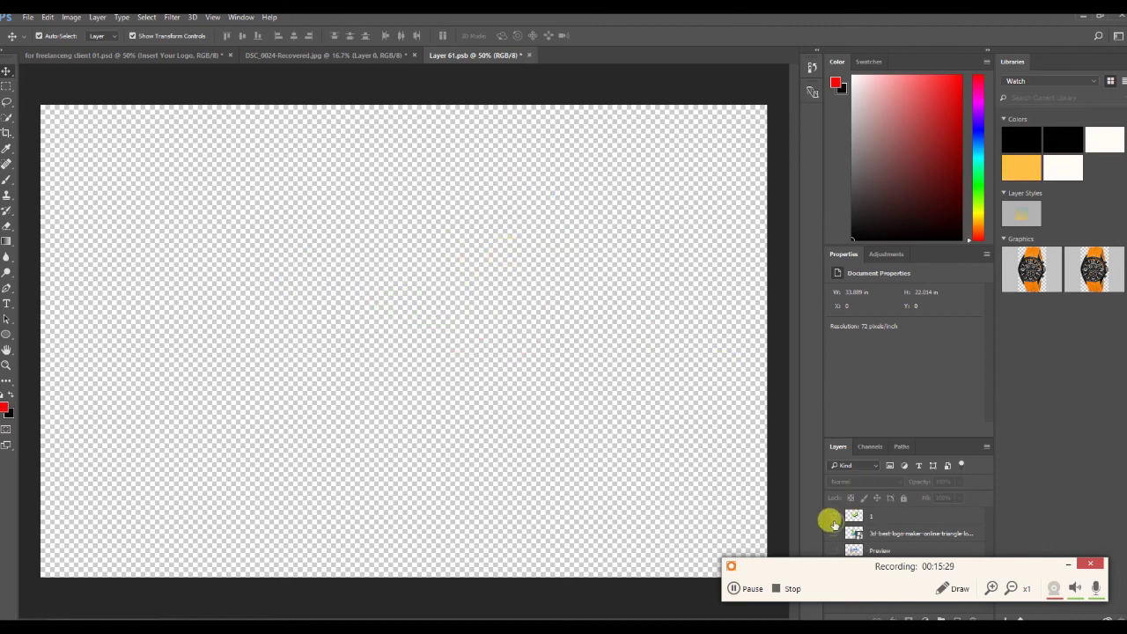
Open the exported 1.png logo image, then return to Illustrator
double_click(761, 24)
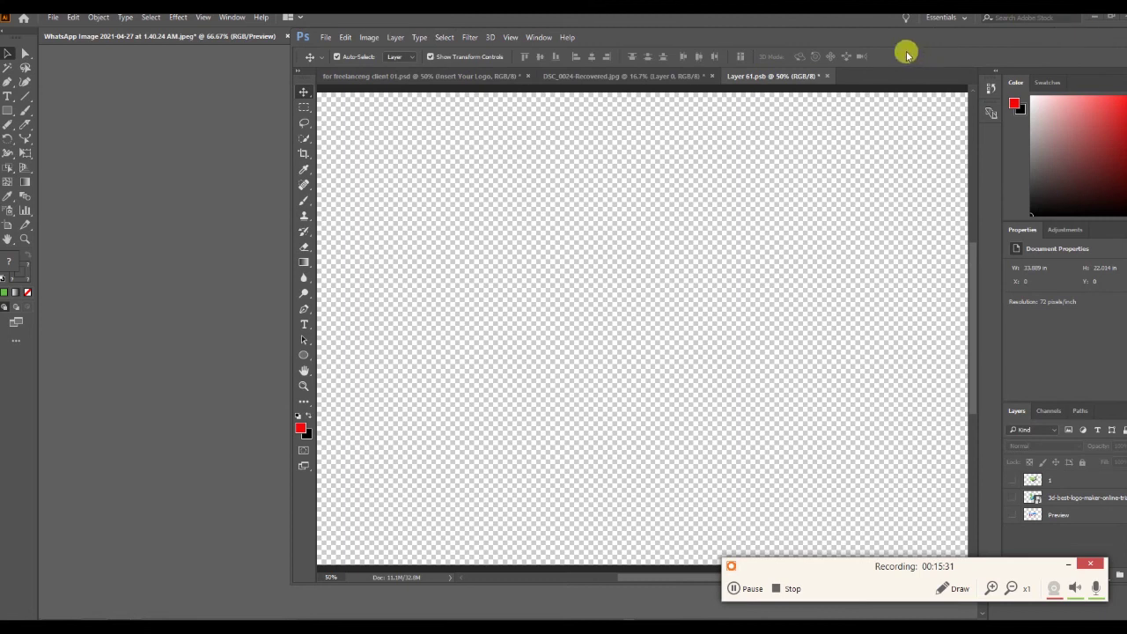
double_click(665, 36)
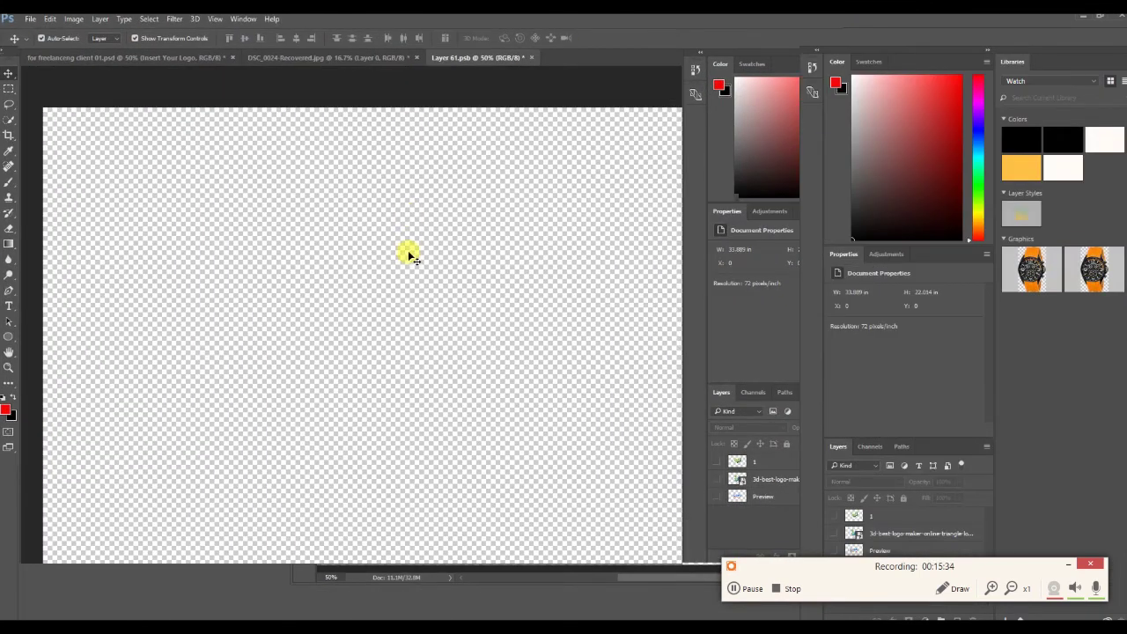
left_click(29, 17)
left_click(329, 171)
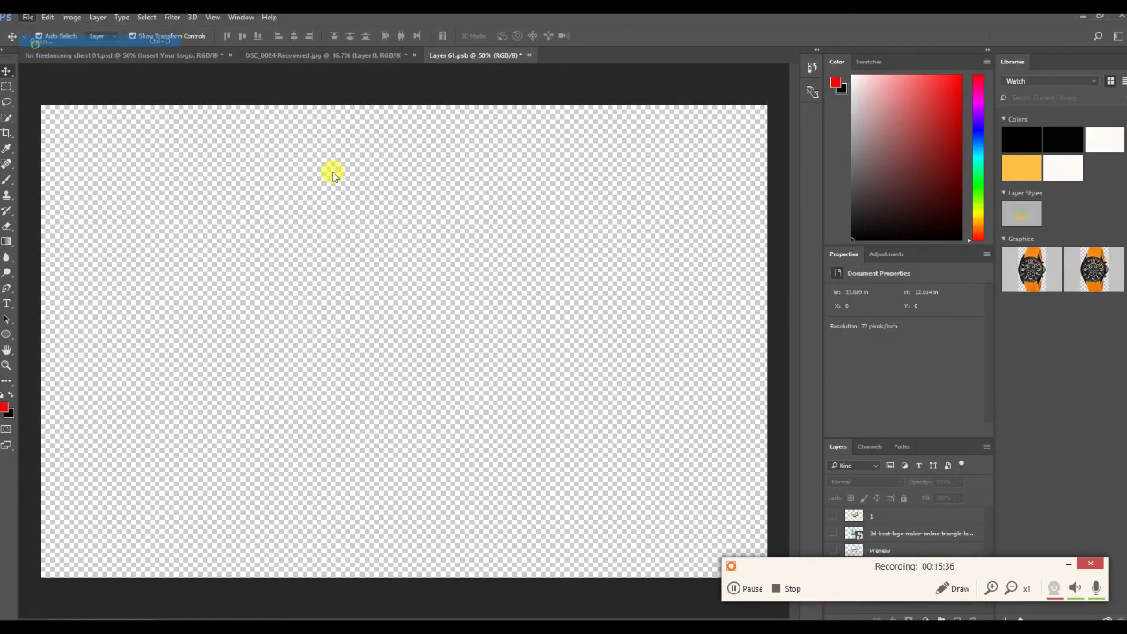
key("ctrl+o")
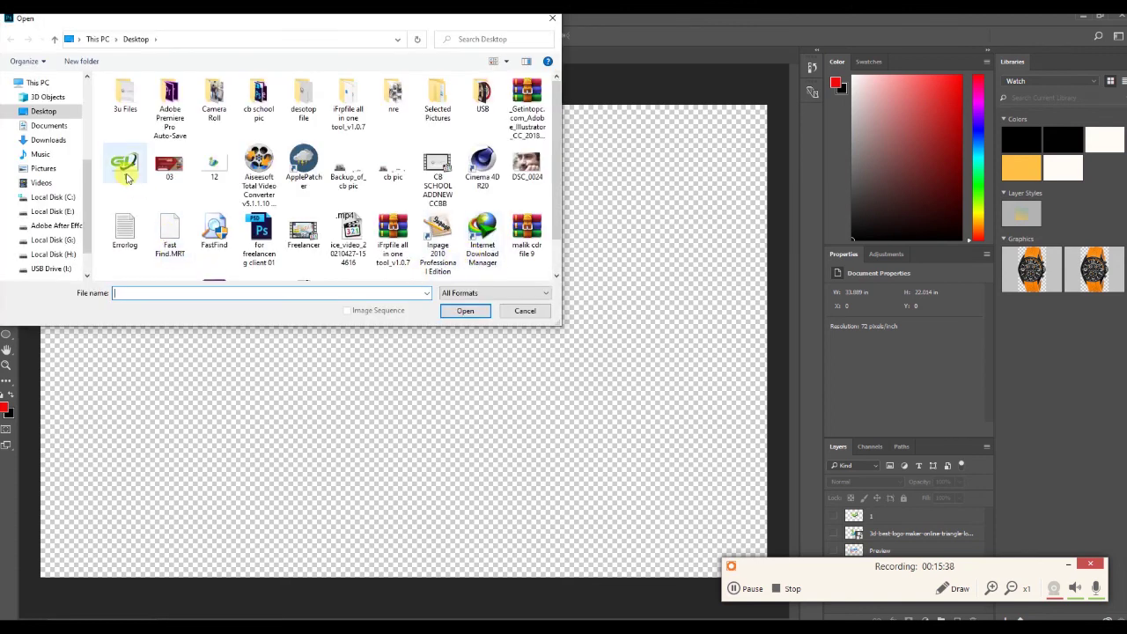
scroll(273, 247, "down", 1)
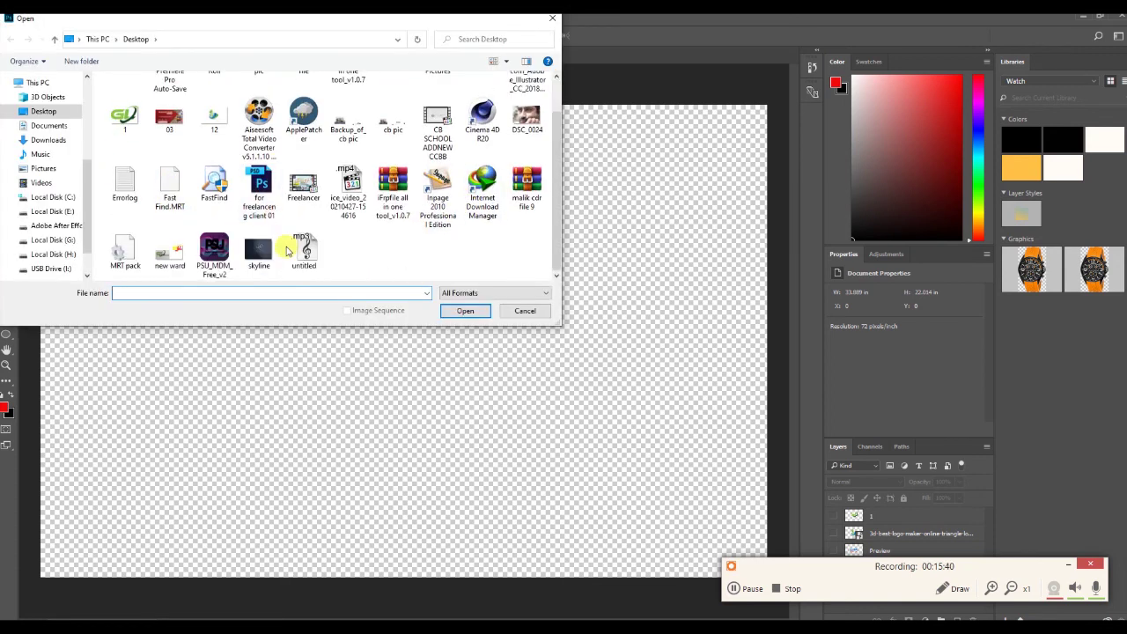
scroll(291, 256, "up", 1)
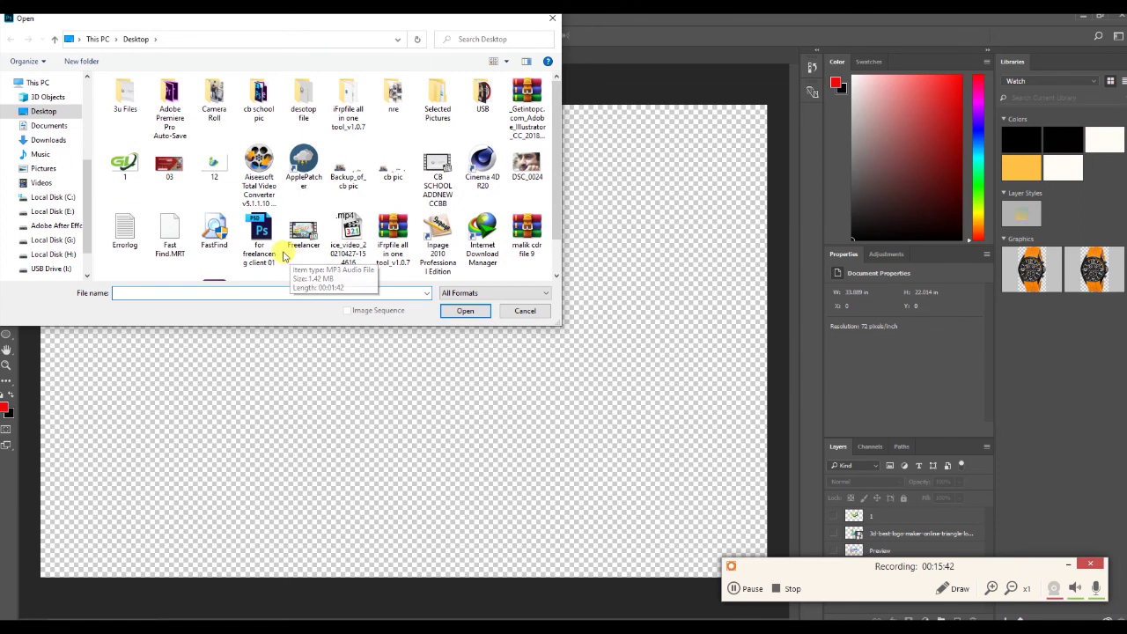
double_click(132, 175)
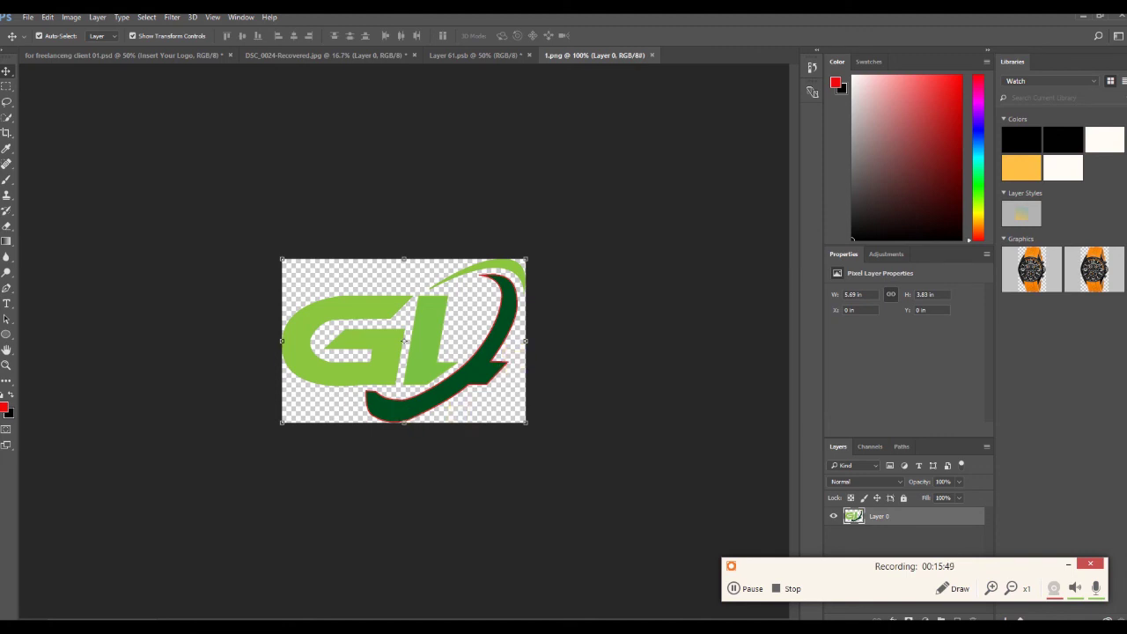
key("alt+Tab")
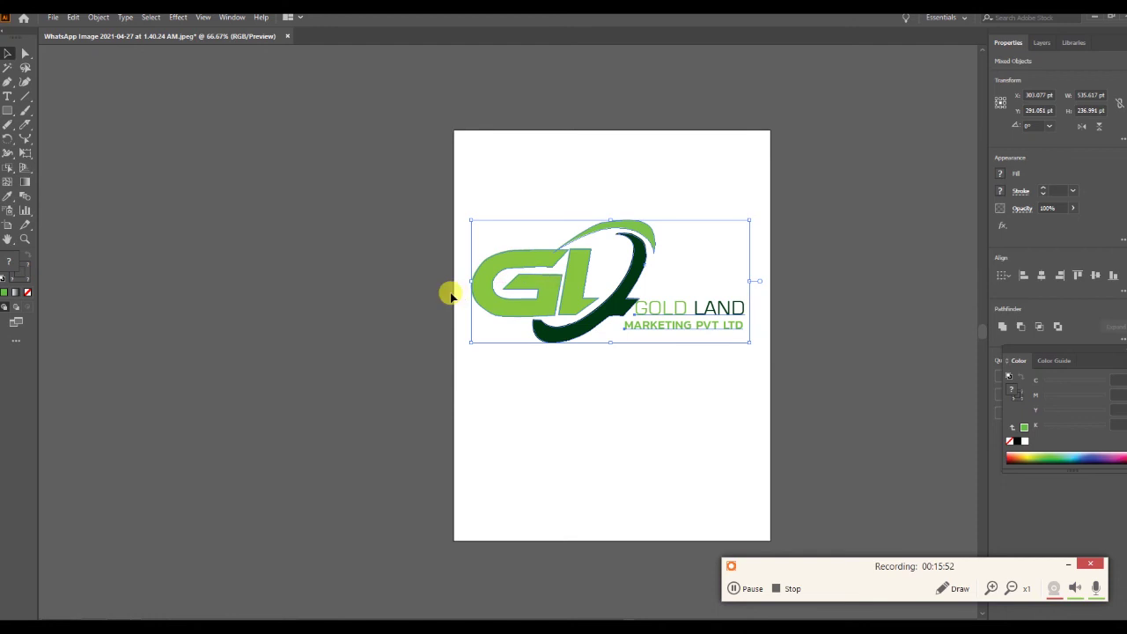
Re-export the logo to the Desktop as transparent GL.png, deleting the old file 1
left_click(53, 17)
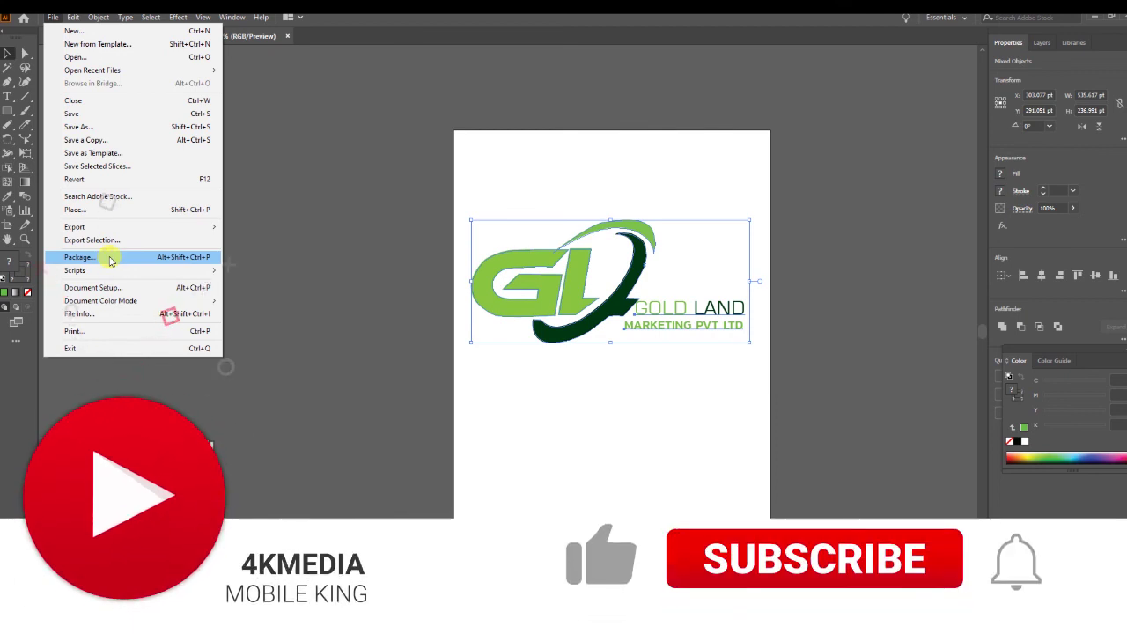
left_click(262, 240)
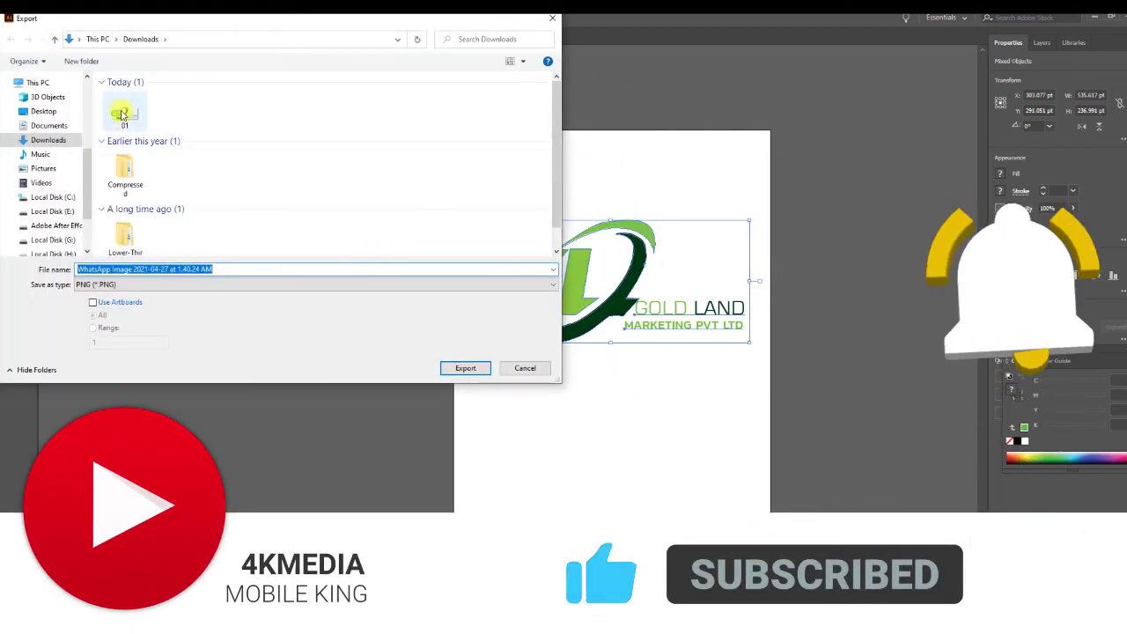
left_click(43, 111)
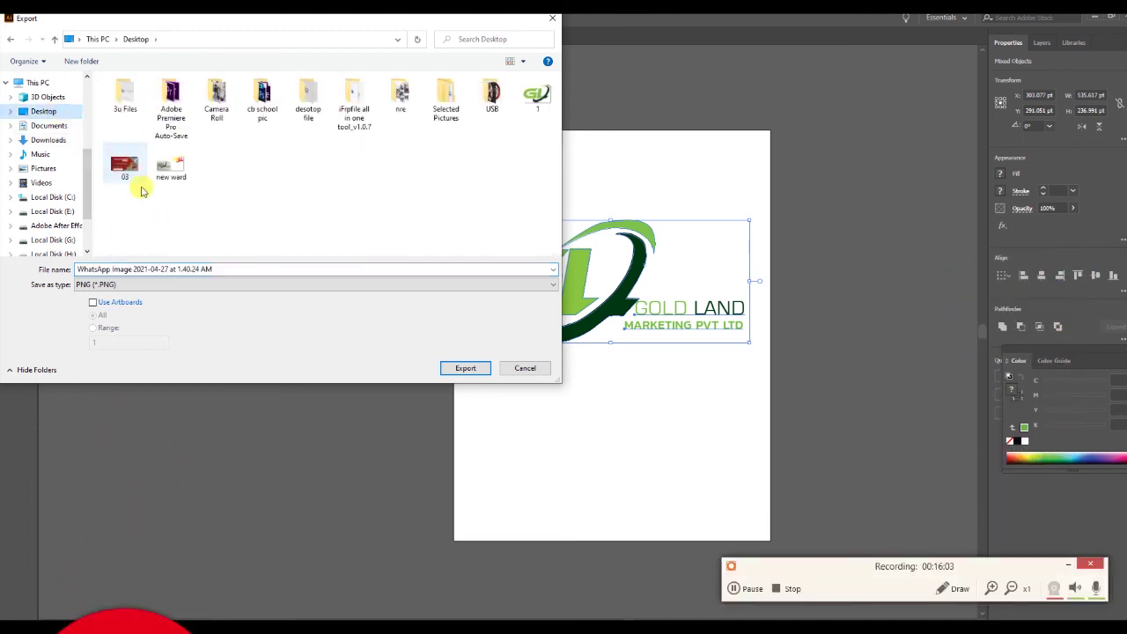
left_click(538, 101)
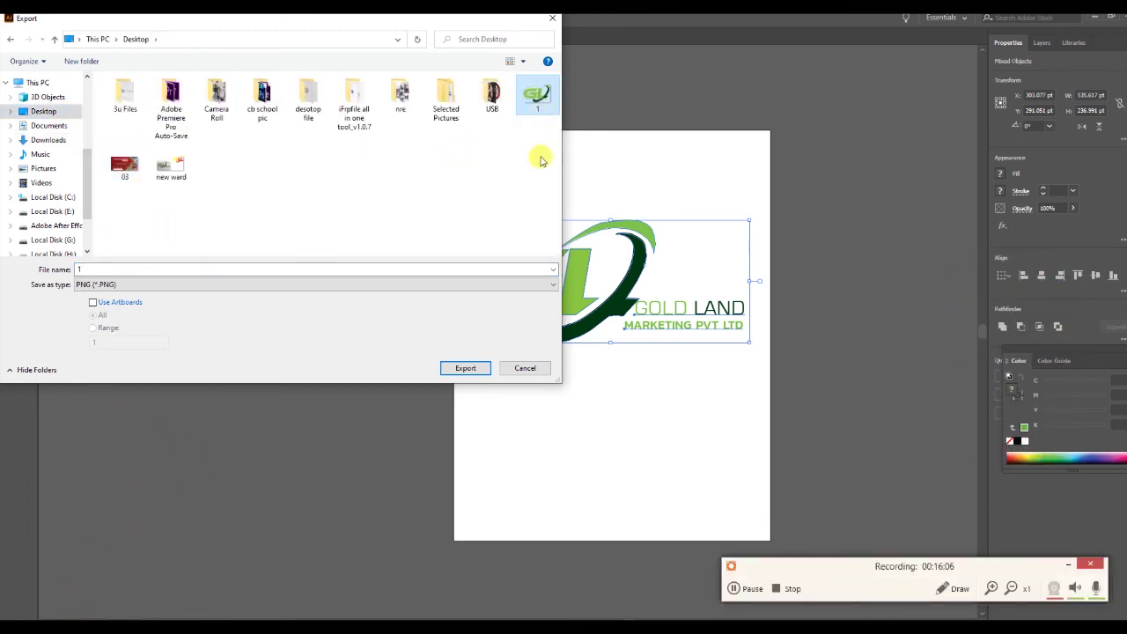
key("Delete")
left_click(317, 267)
type("GL")
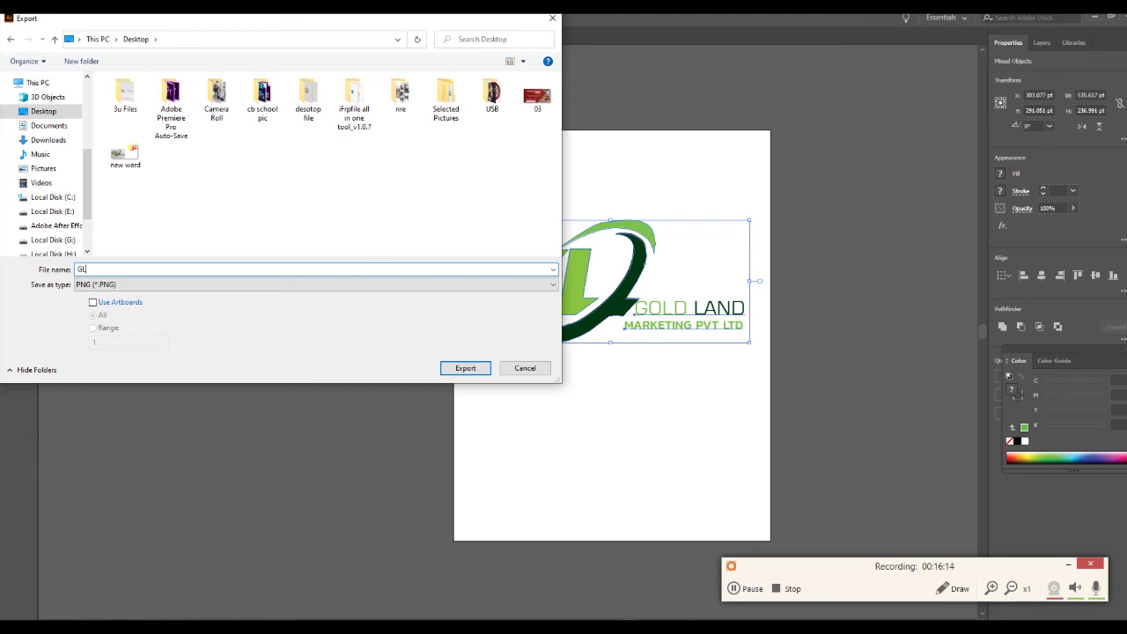
key("Return")
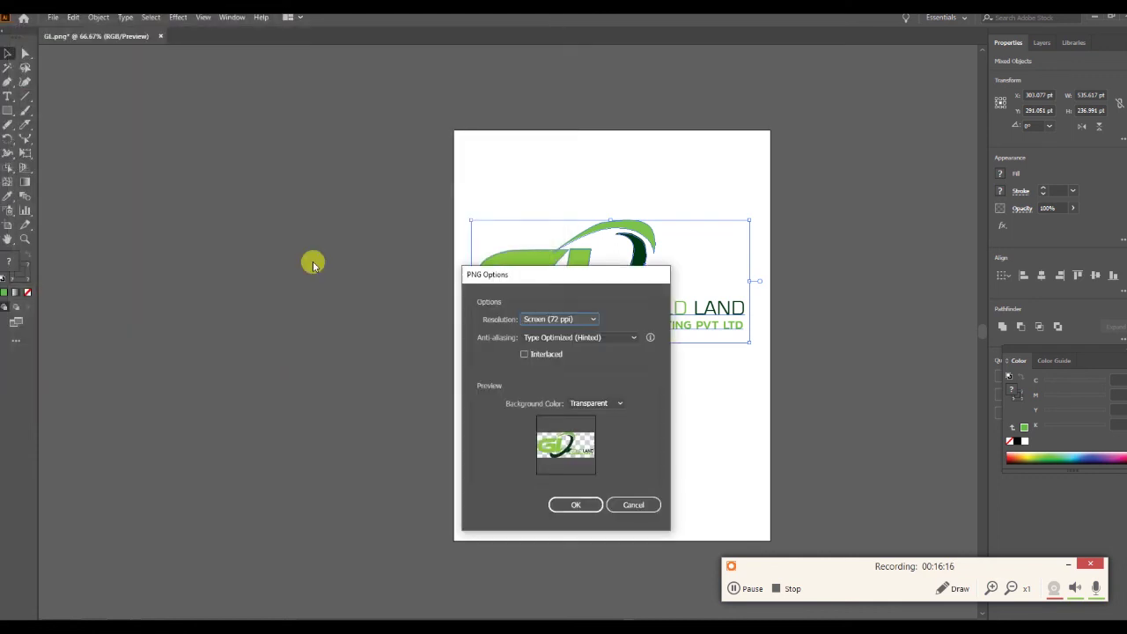
left_click(581, 506)
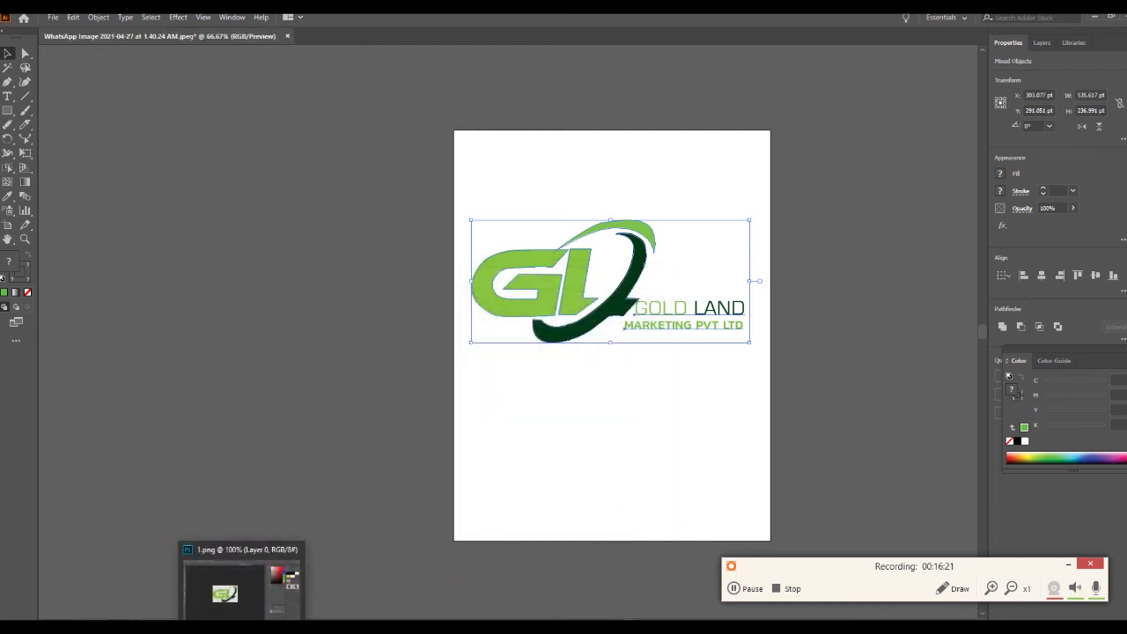
Close 1.png, keep Layer 61.psb active, and shrink the Photoshop and Illustrator windows
left_click(238, 585)
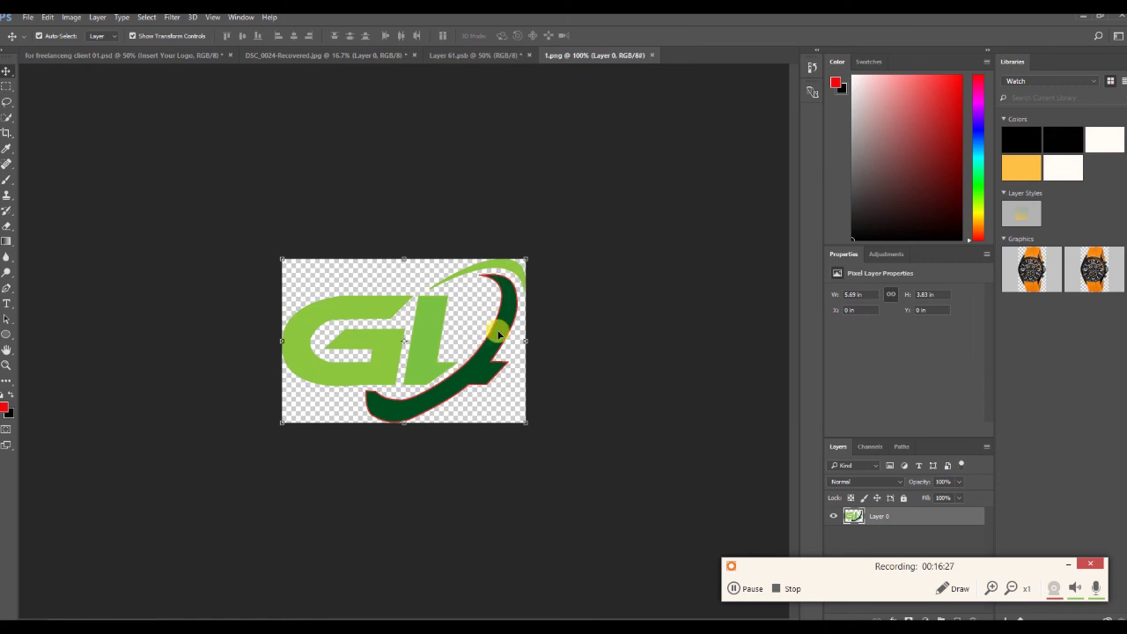
left_click(493, 55)
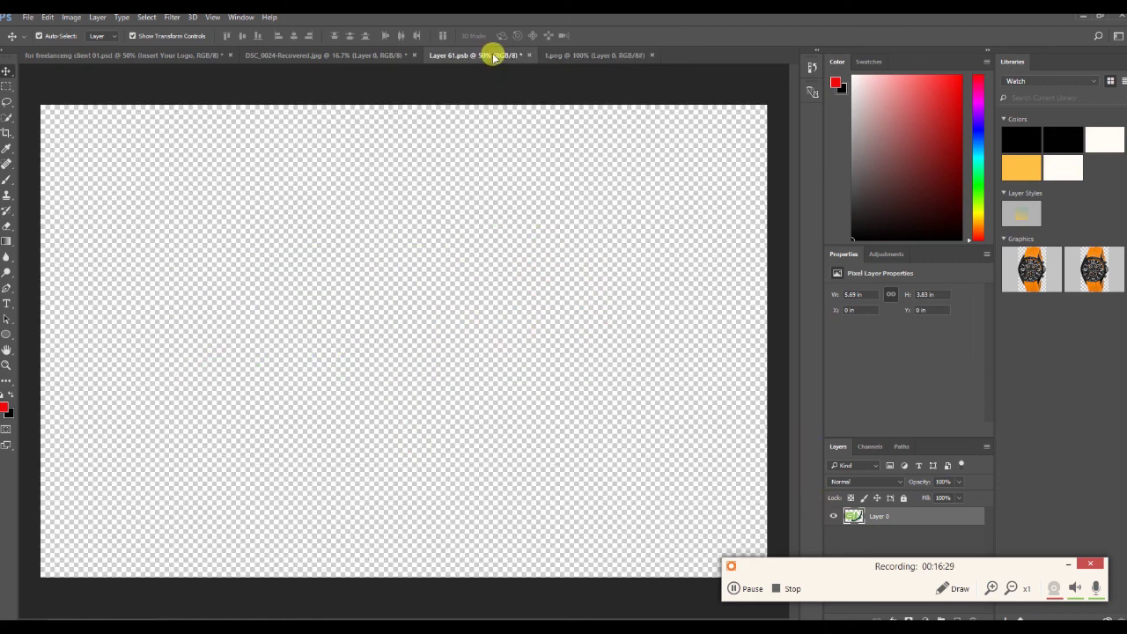
left_click(651, 55)
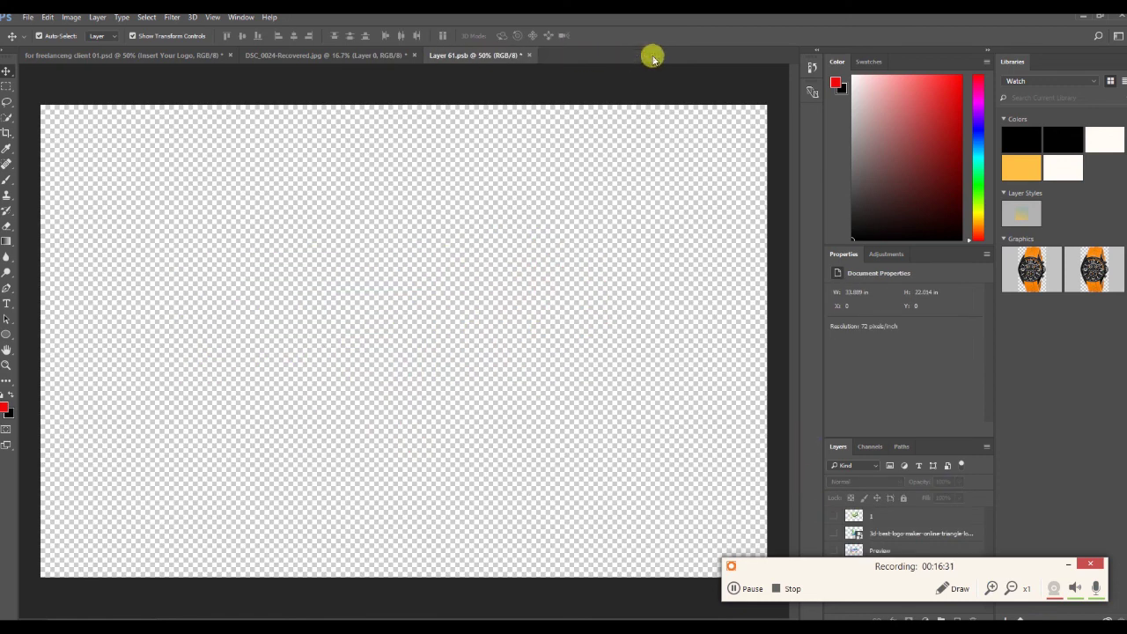
double_click(606, 21)
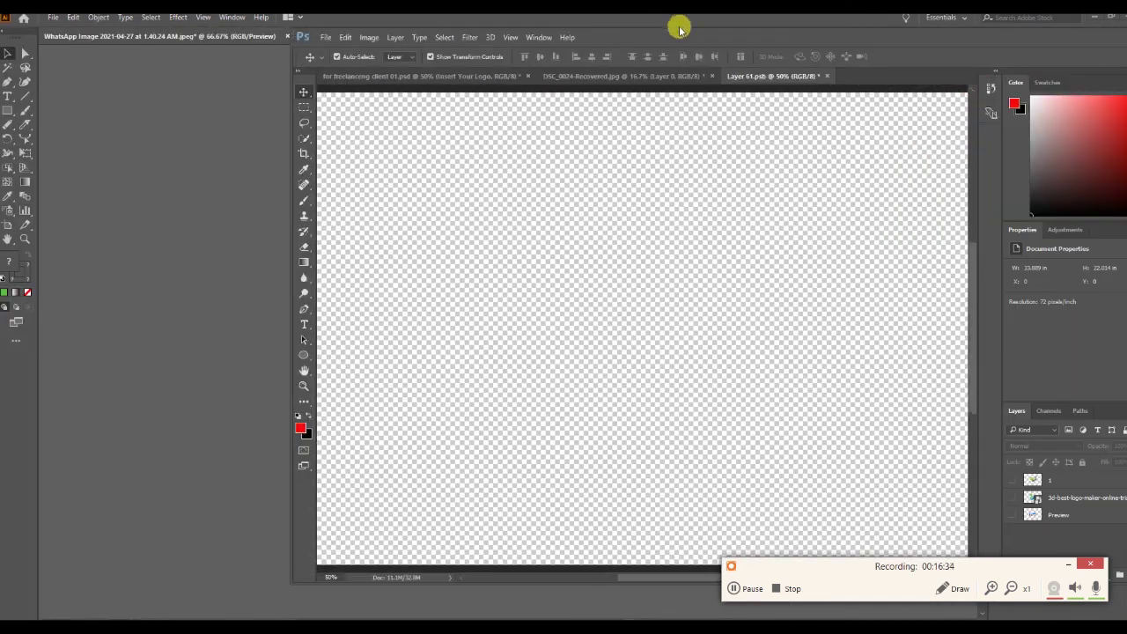
double_click(829, 21)
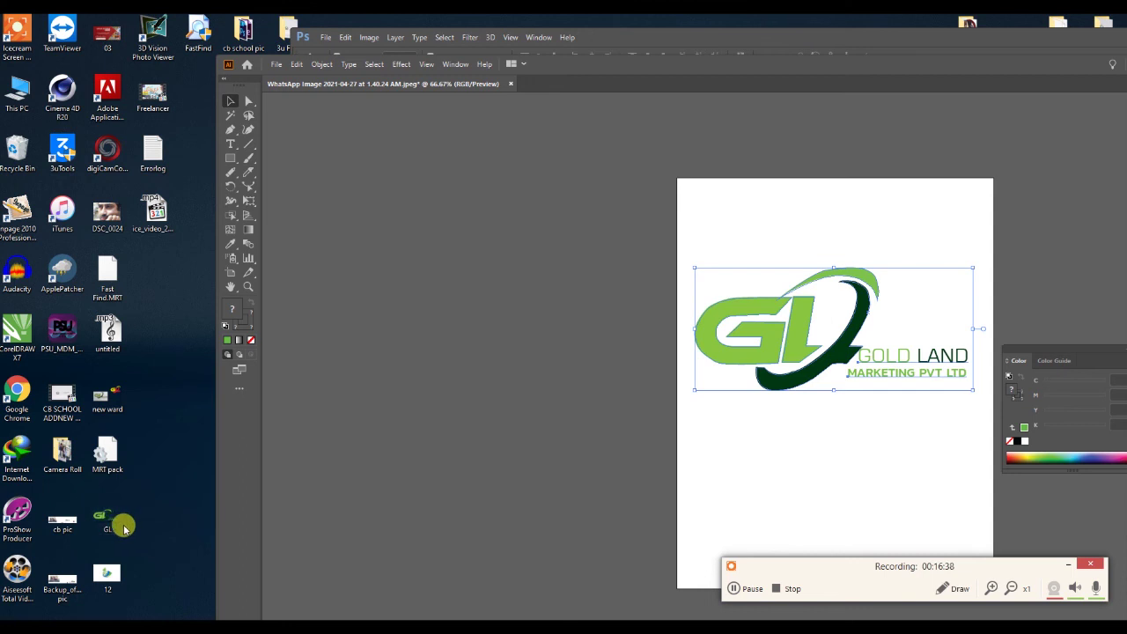
Place the exported GL.png logo onto the empty Layer 61.psb canvas
left_click(108, 519)
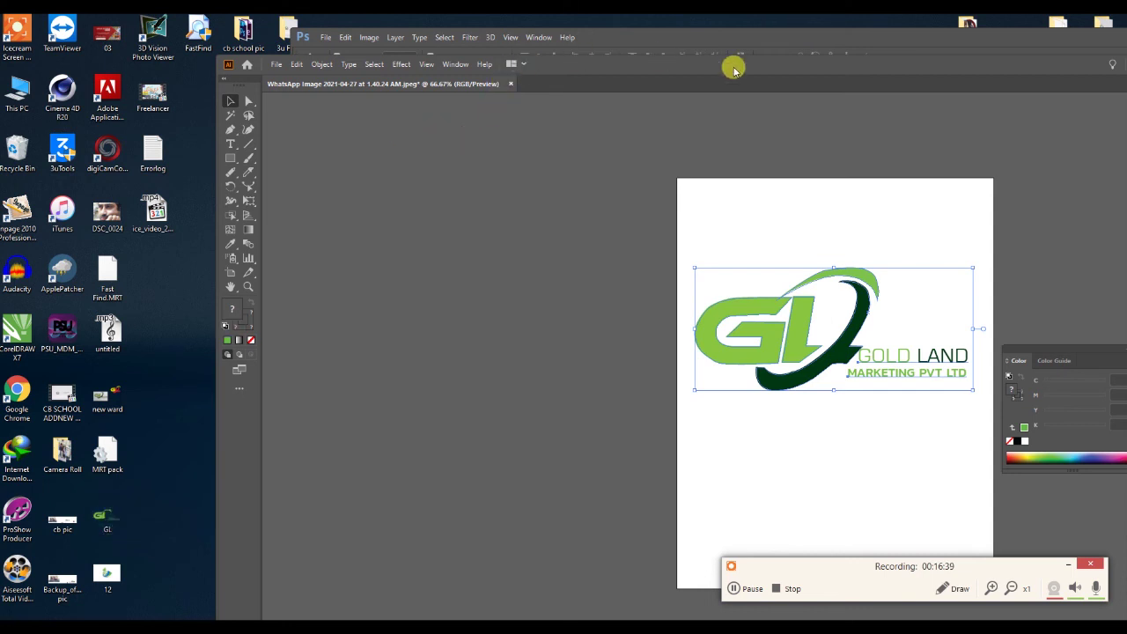
double_click(985, 67)
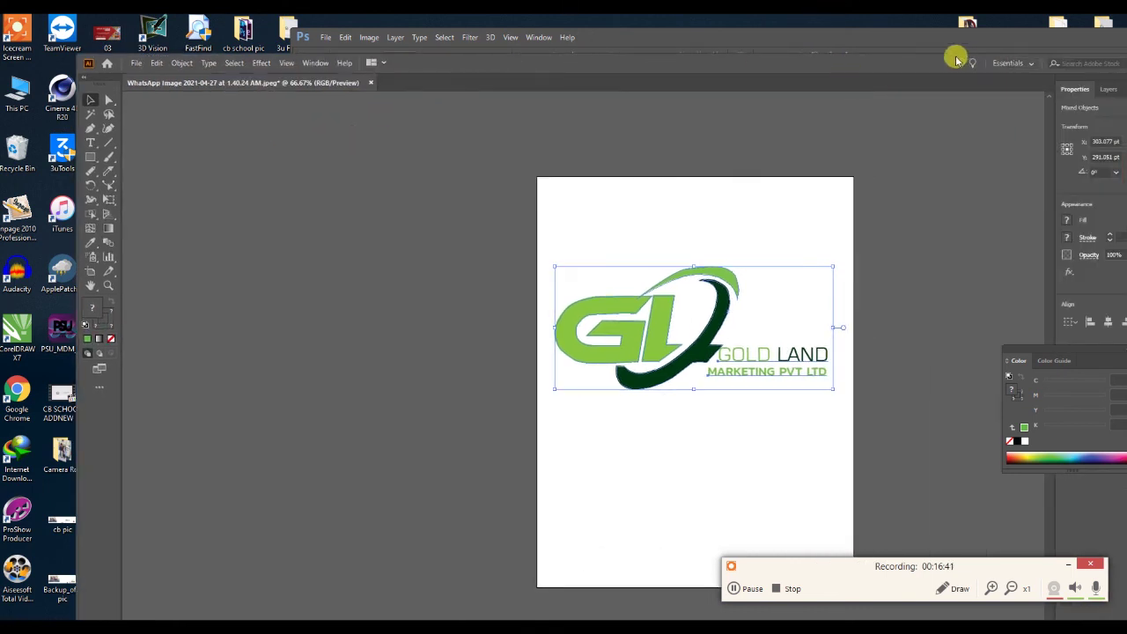
left_click(1012, 62)
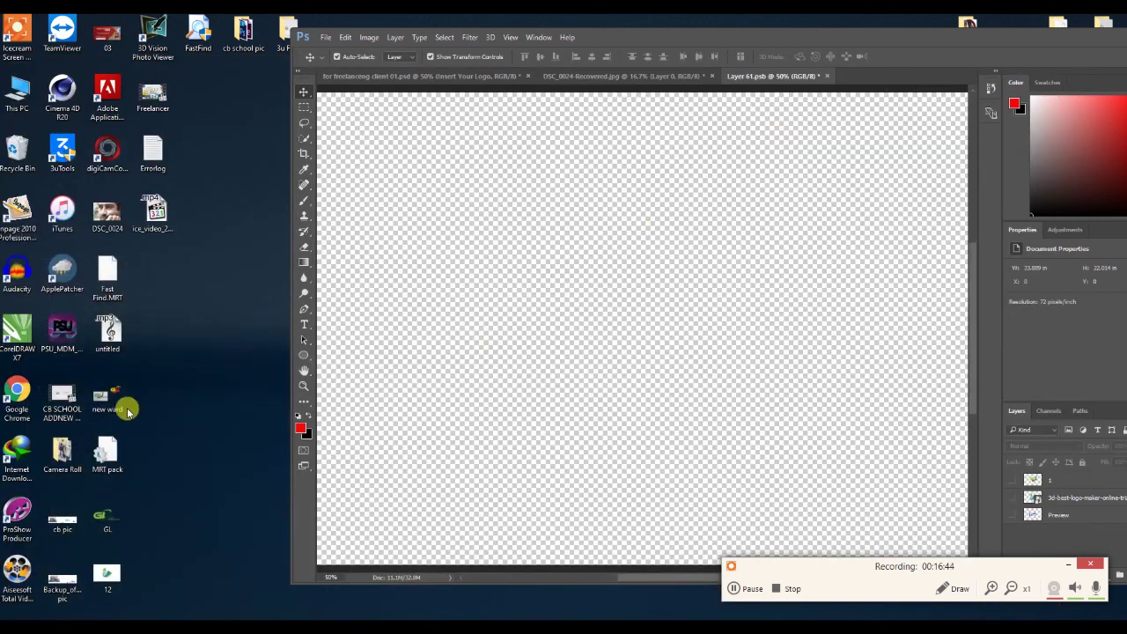
key("ctrl+v")
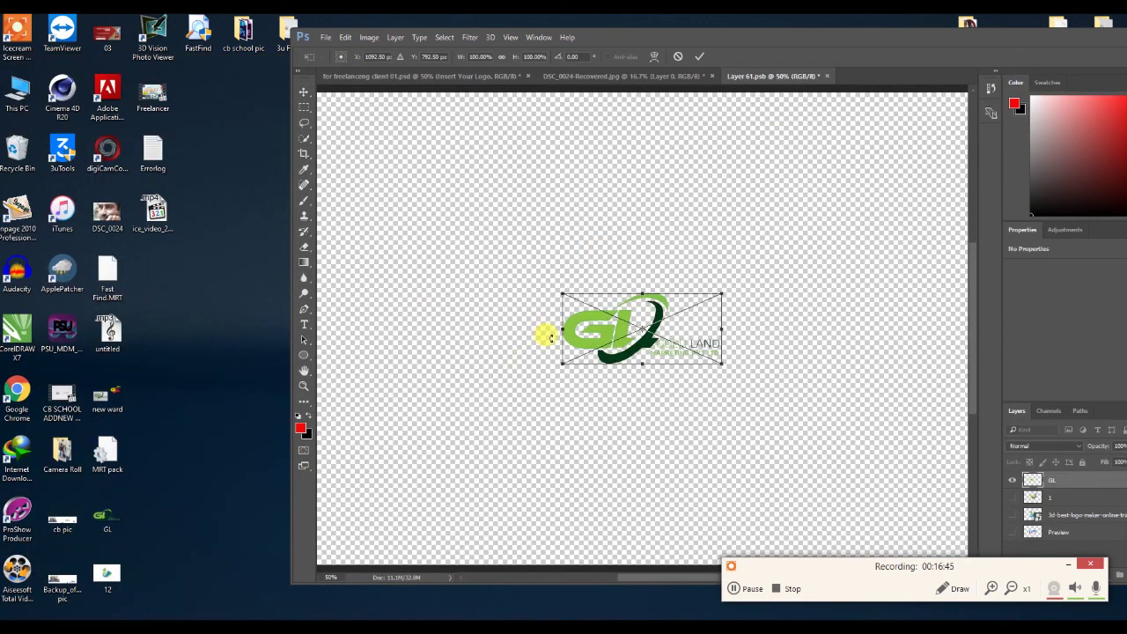
Enlarge the GL logo to about 280%, commit it, and close Layer 61.psb
double_click(786, 38)
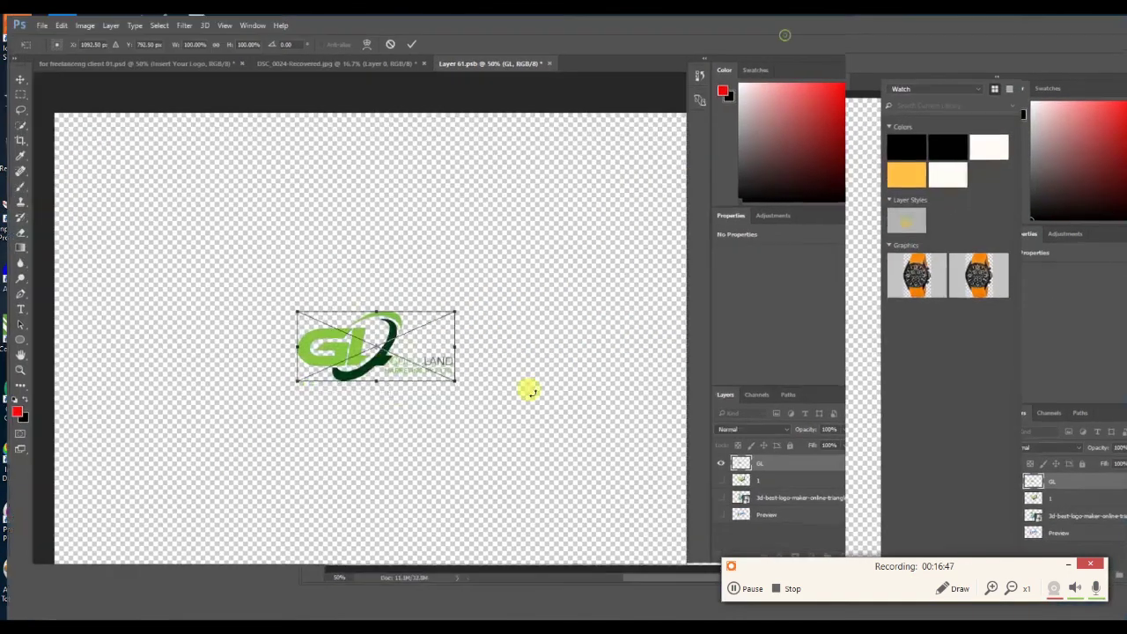
left_click_drag(443, 374, 574, 462)
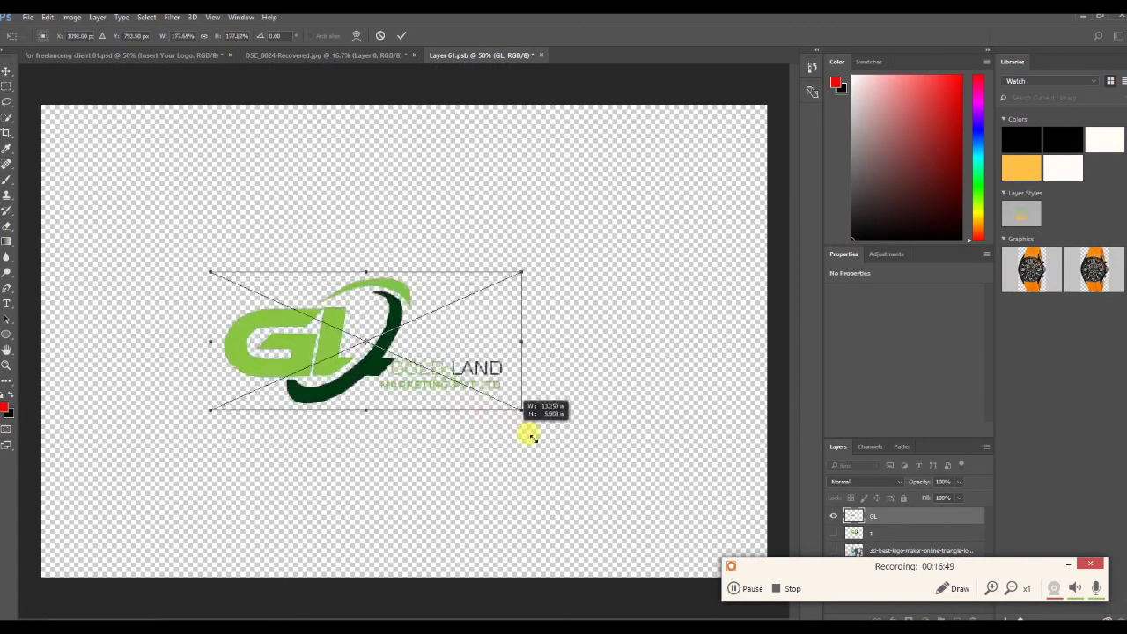
key("Return")
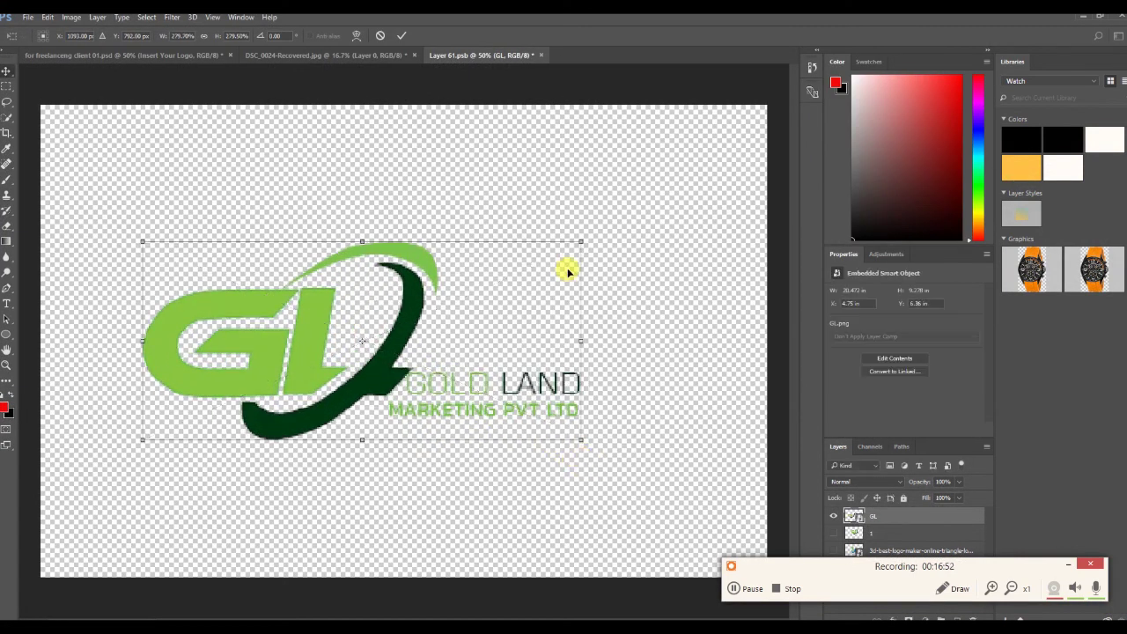
left_click(541, 55)
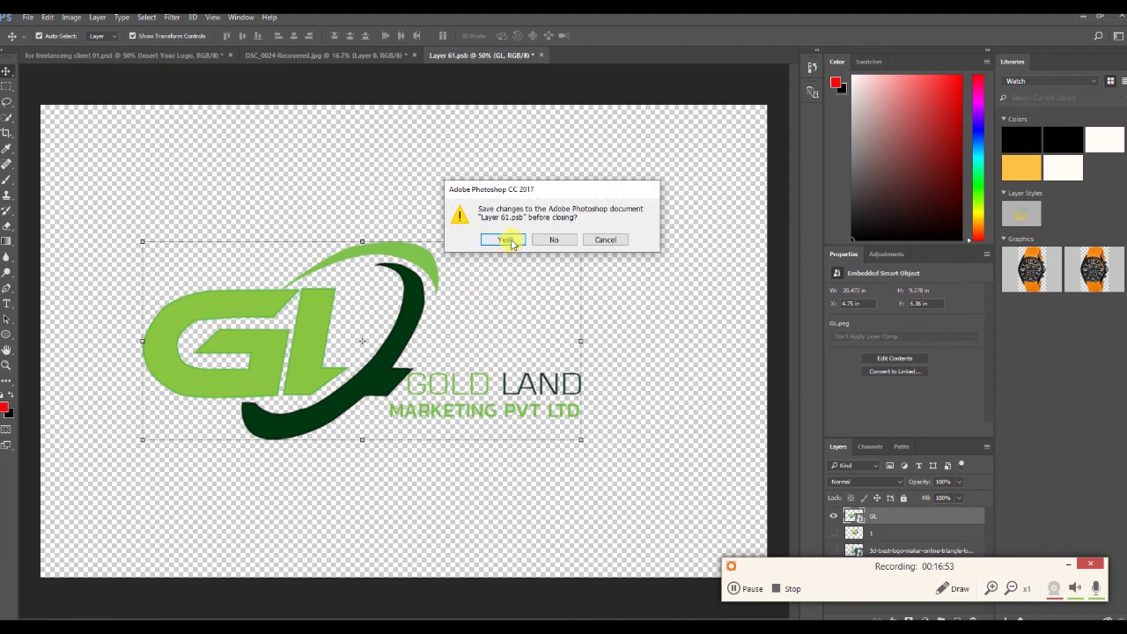
Save the logo changes and view the embossed Gold Land logo on the paper mockup
left_click(503, 239)
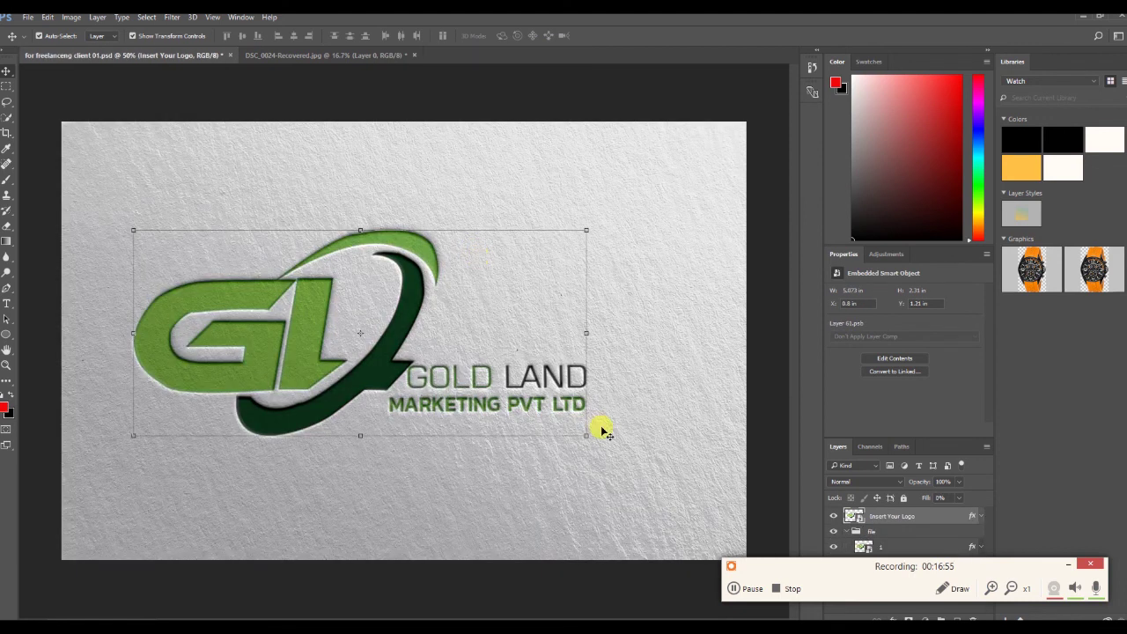
left_click(606, 430)
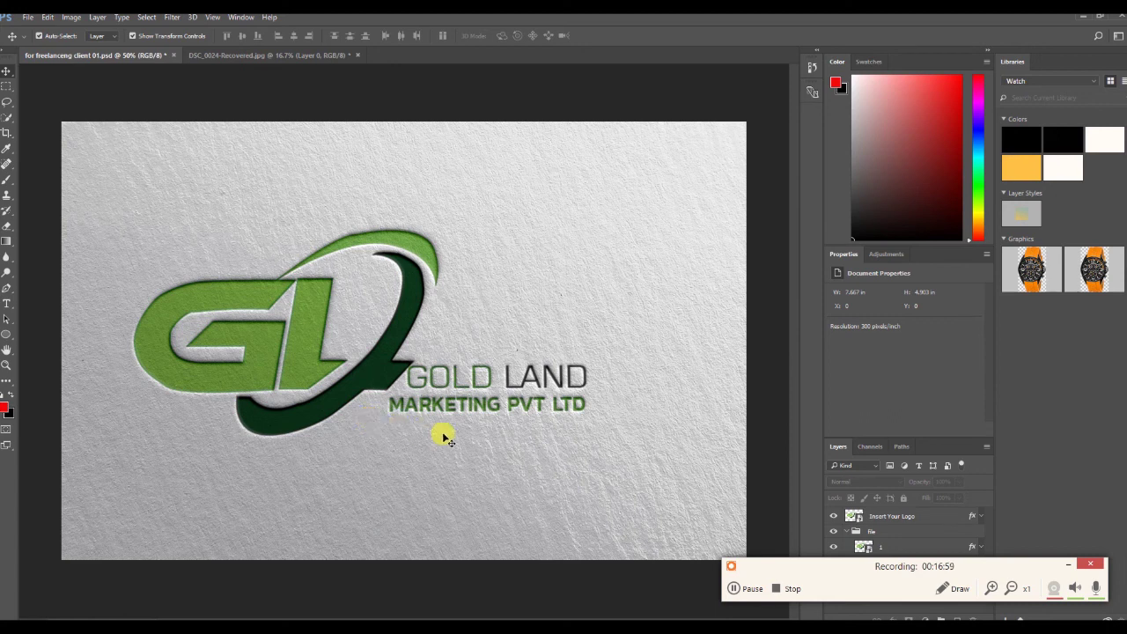
left_click(299, 55)
left_click(156, 56)
left_click(317, 56)
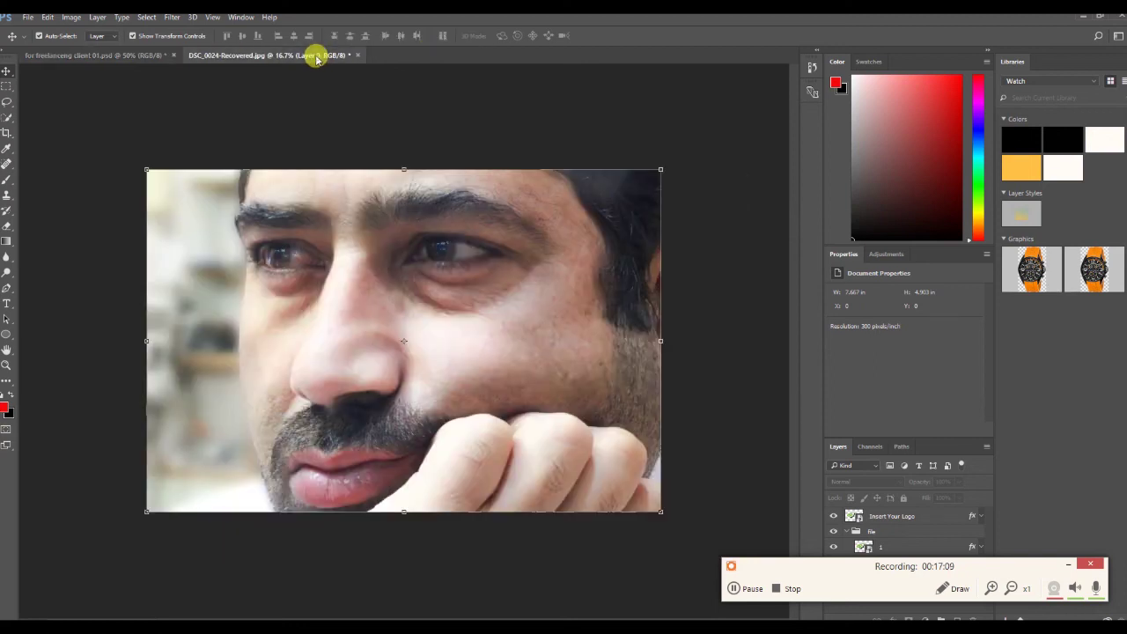
left_click(155, 54)
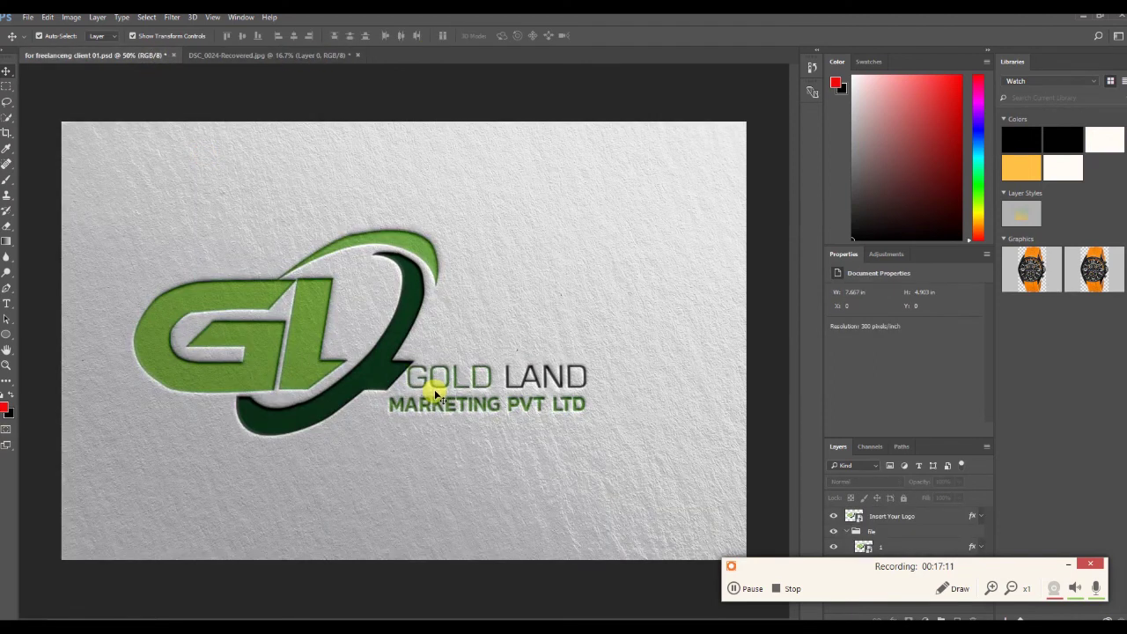
Check the Insert Your Logo layer on the mockup, then minimize Photoshop
left_click(392, 370)
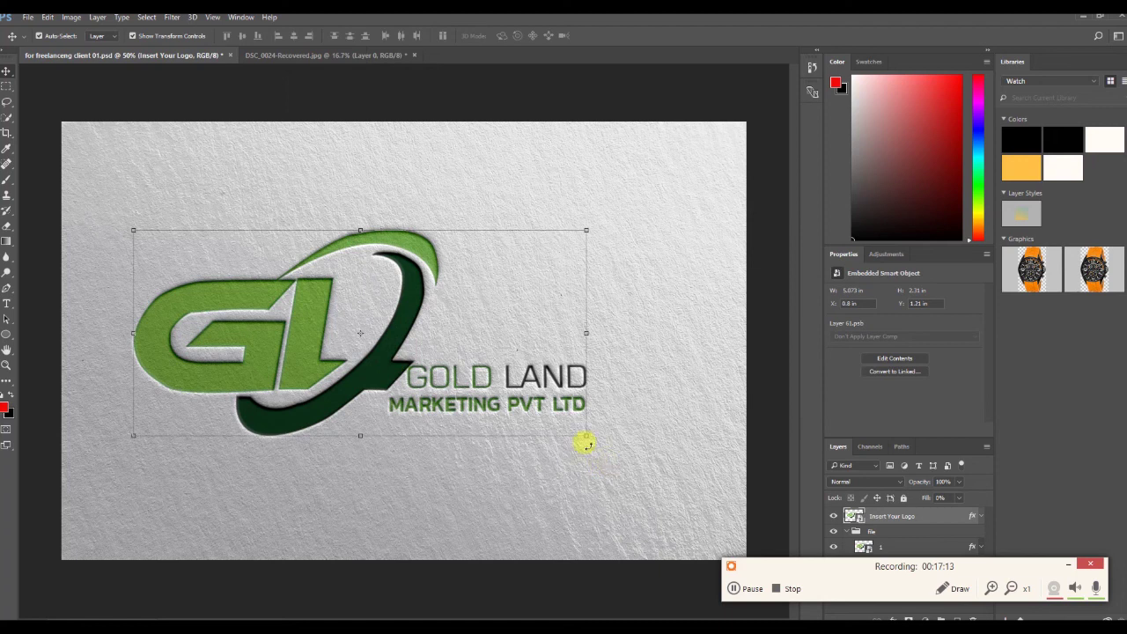
left_click(706, 479)
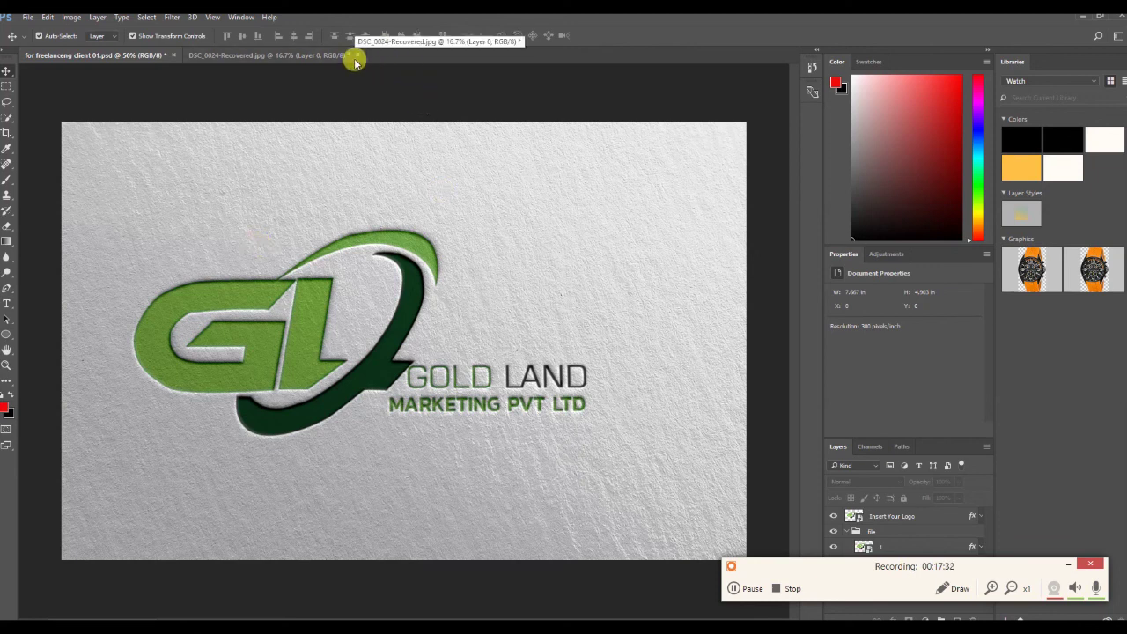
left_click(304, 55)
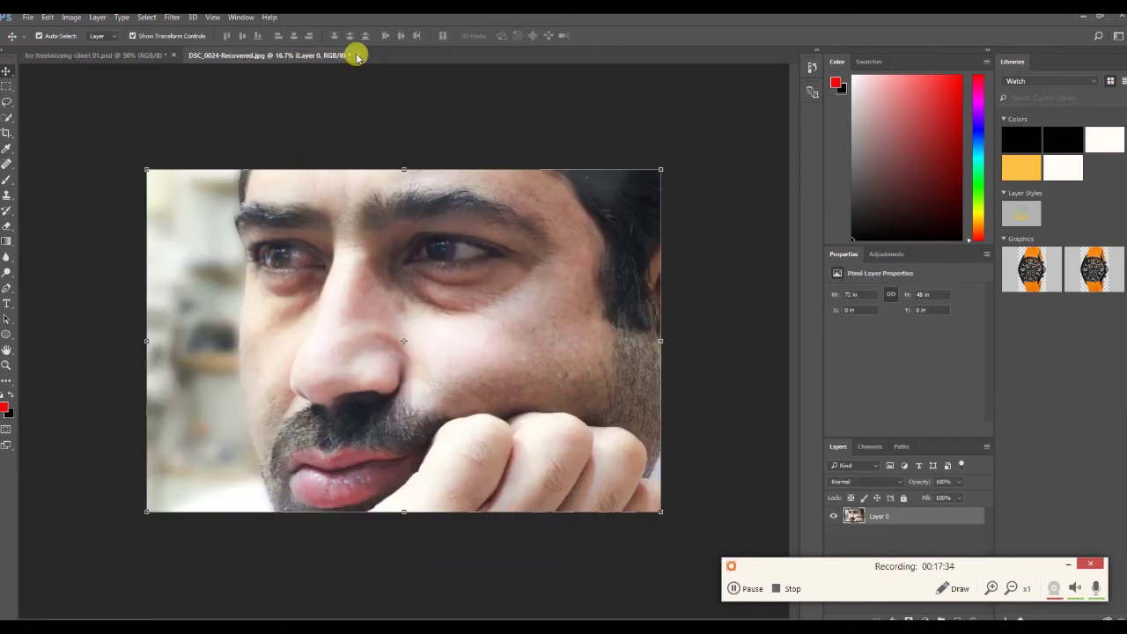
left_click(136, 56)
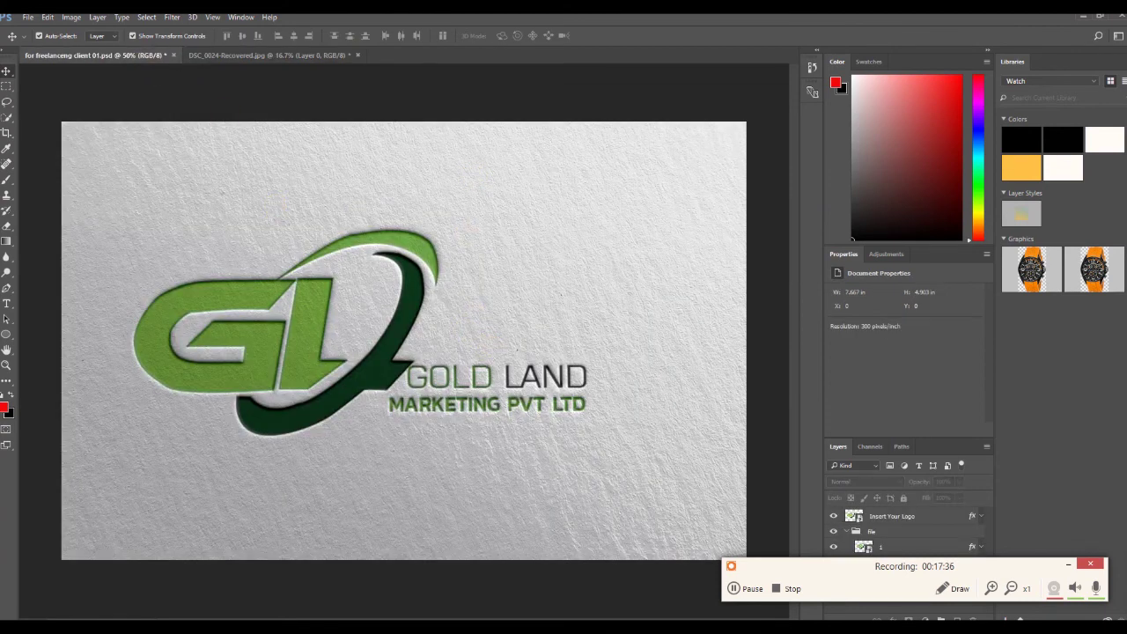
left_click(1084, 18)
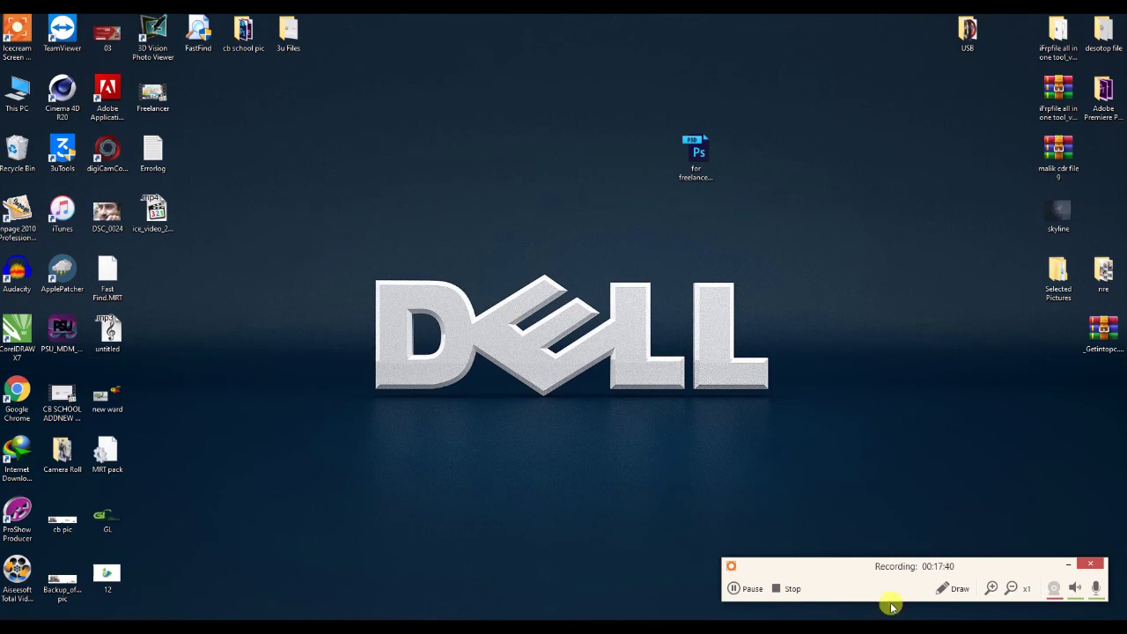